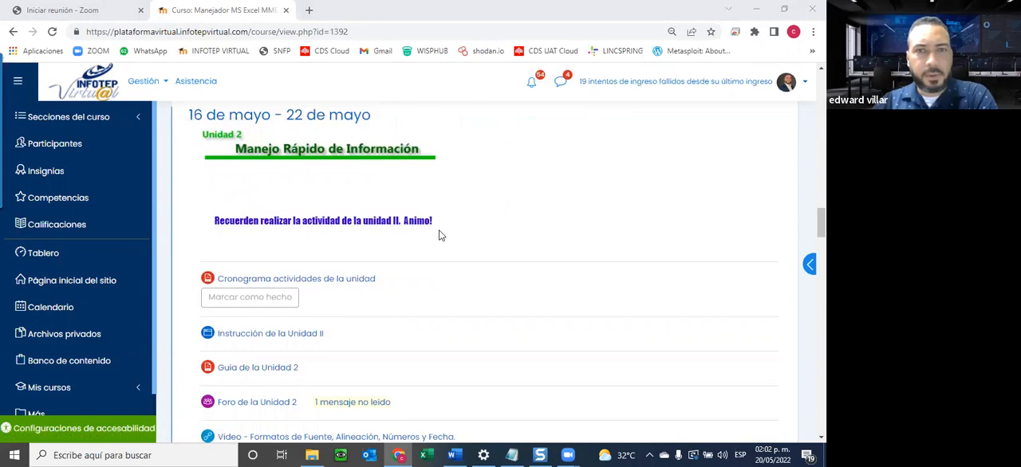
# Look through the course page sections from Unidad 2 to Unidad 5, Gráficos, Impresión y Macros.
pyautogui.scroll(-1, 375, 346)
pyautogui.scroll(-5, 375, 346)
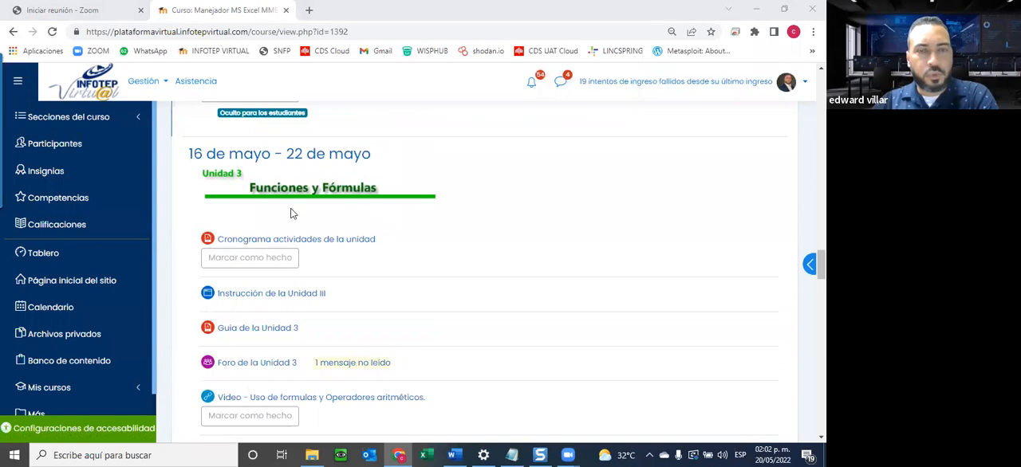
pyautogui.scroll(-5, 327, 236)
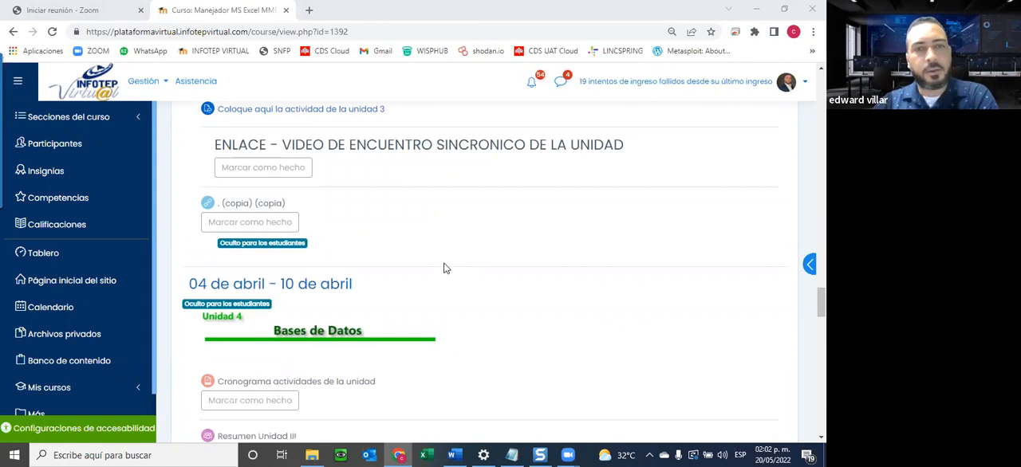
pyautogui.scroll(-3, 445, 269)
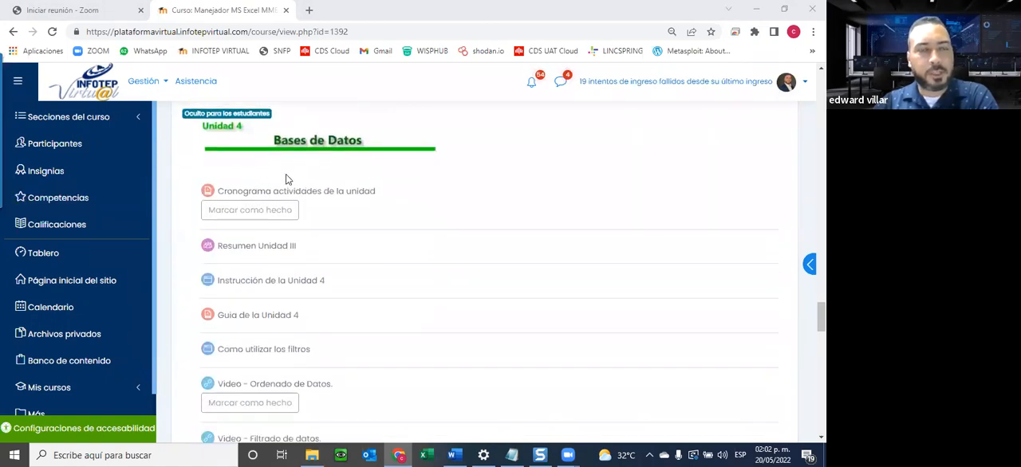
pyautogui.scroll(-10, 286, 179)
pyautogui.scroll(1, 287, 182)
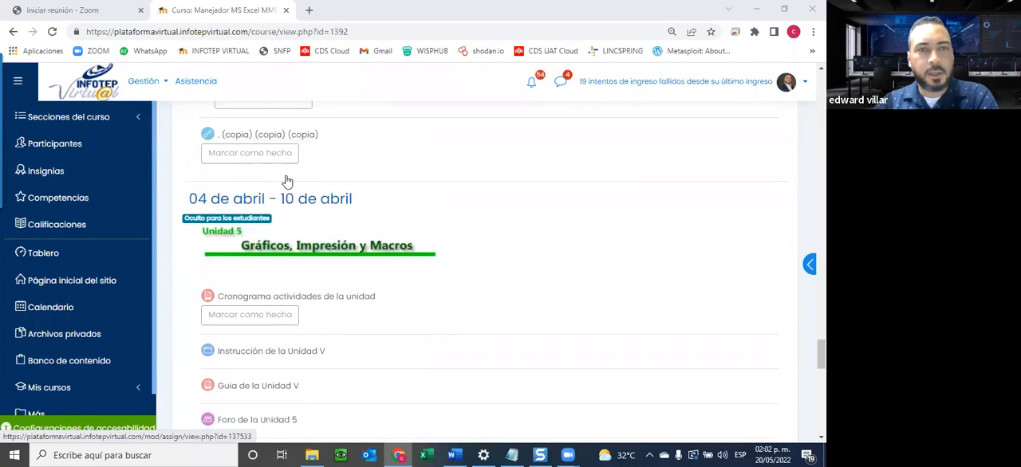
pyautogui.scroll(-2, 287, 182)
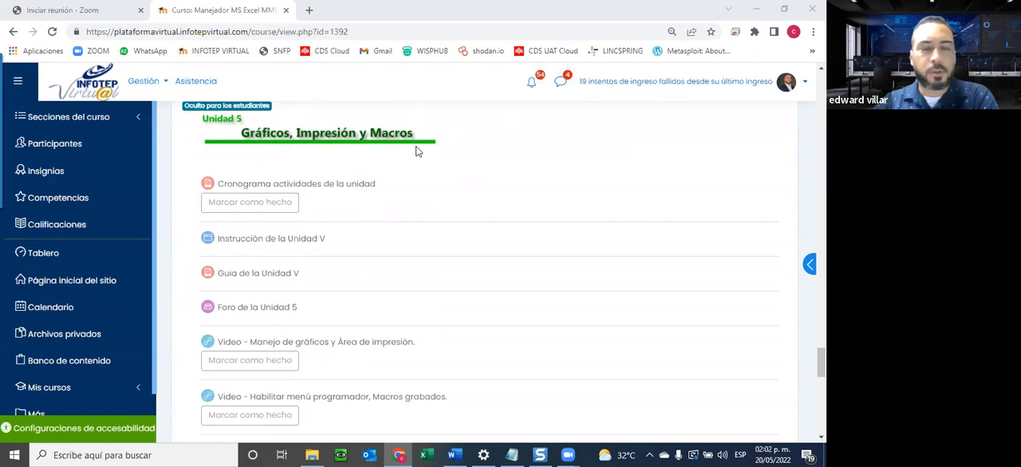
# Go back through the activities of Unidad 4 and Unidad 3 to the Unidad 2 section, Manejo Rápido de Información.
pyautogui.scroll(1, 407, 152)
pyautogui.scroll(4, 408, 153)
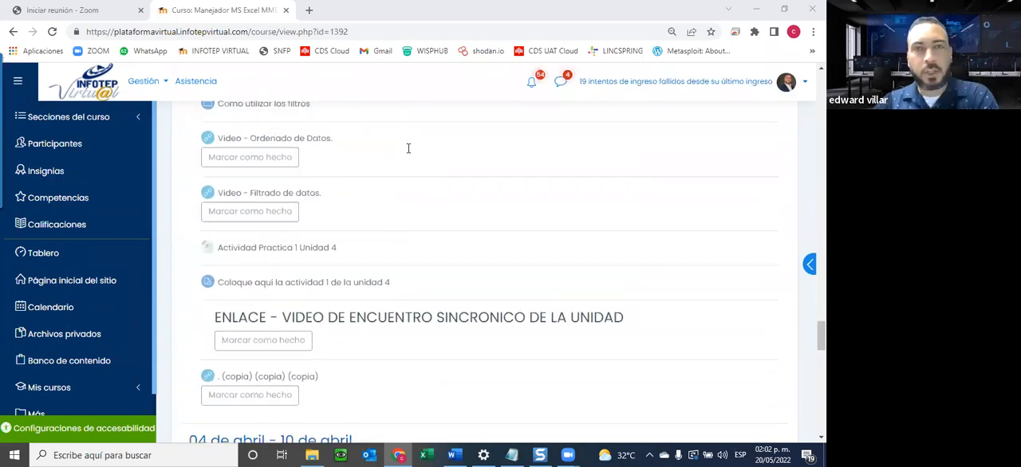
pyautogui.scroll(1, 407, 148)
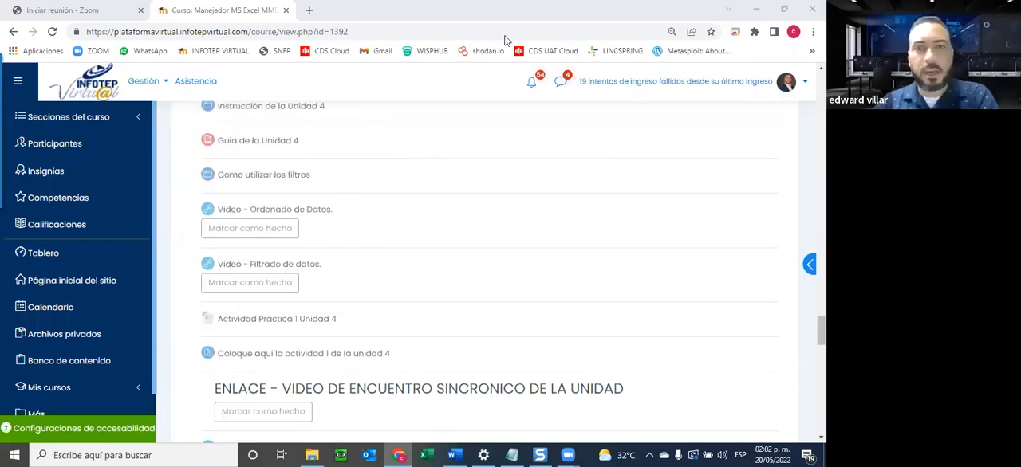
pyautogui.scroll(4, 481, 233)
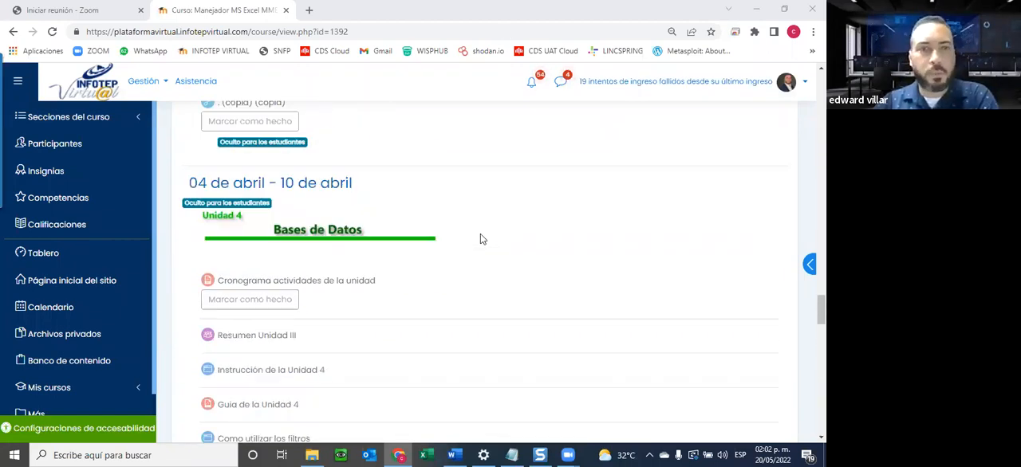
pyautogui.scroll(10, 480, 231)
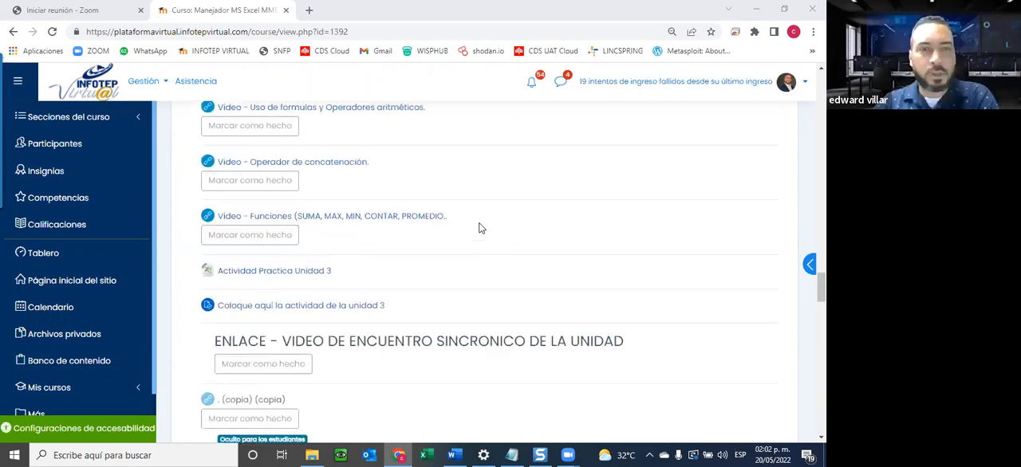
pyautogui.scroll(3, 478, 227)
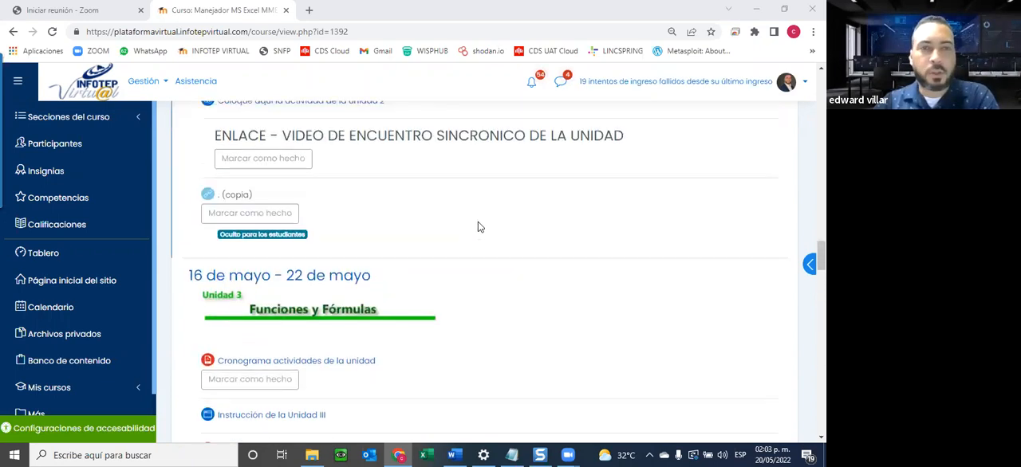
pyautogui.scroll(4, 478, 225)
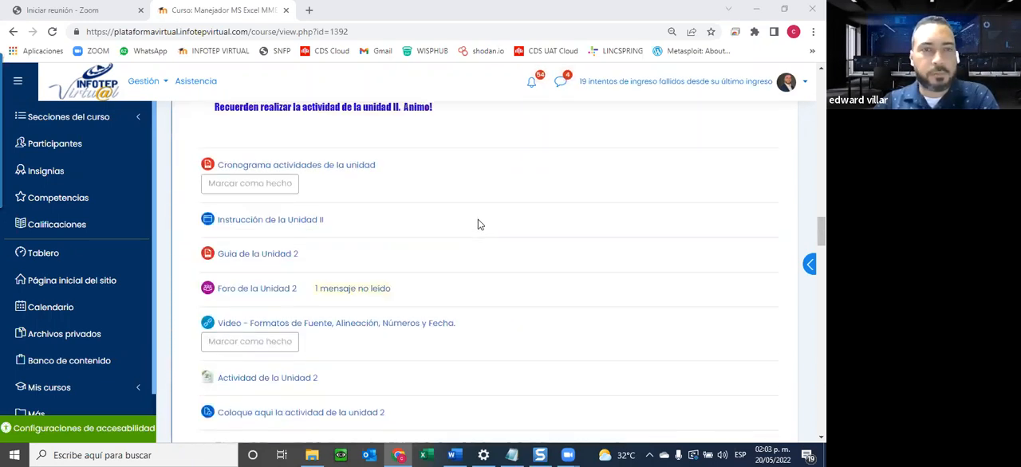
pyautogui.scroll(-1, 447, 294)
pyautogui.scroll(2, 410, 219)
pyautogui.scroll(-1, 410, 217)
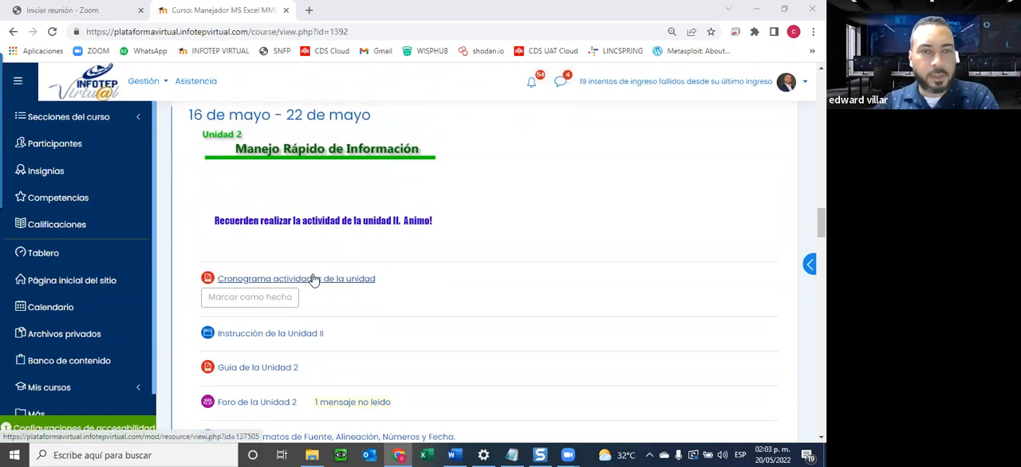
# Open Unidad 2's Cronograma actividades de la unidad in a new tab and view its file MODELO DE CRONOGRAMA EXCEL BASICO 2022.pdf.
pyautogui.rightClick(336, 276)
pyautogui.click(388, 282)
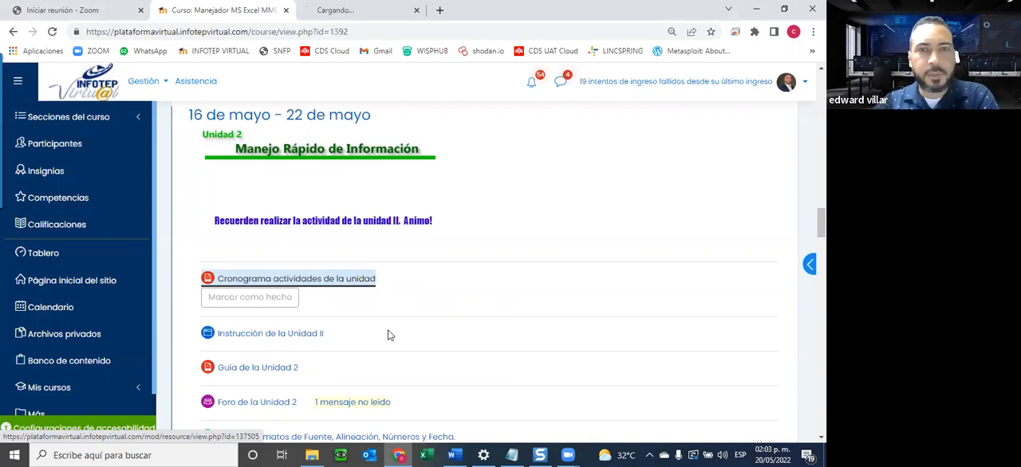
pyautogui.hotkey('ctrl', 'Tab')
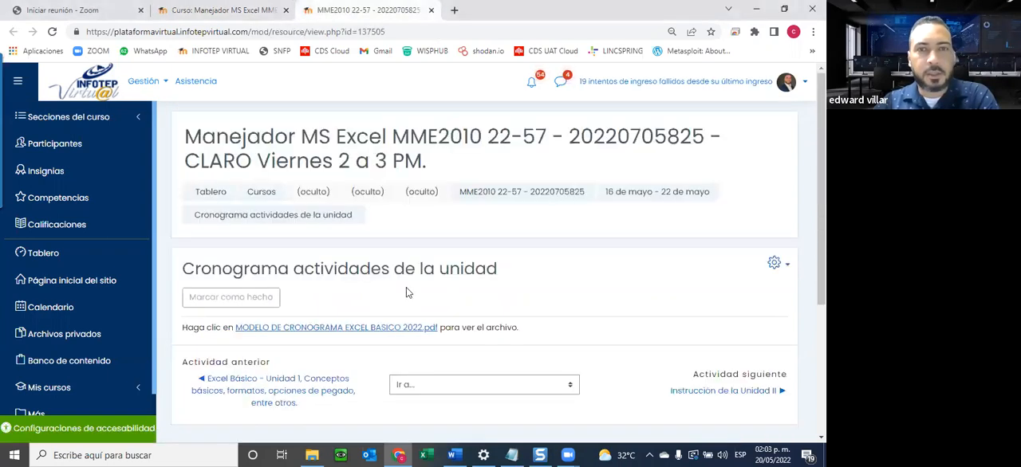
pyautogui.scroll(-2, 336, 230)
pyautogui.scroll(-1, 321, 219)
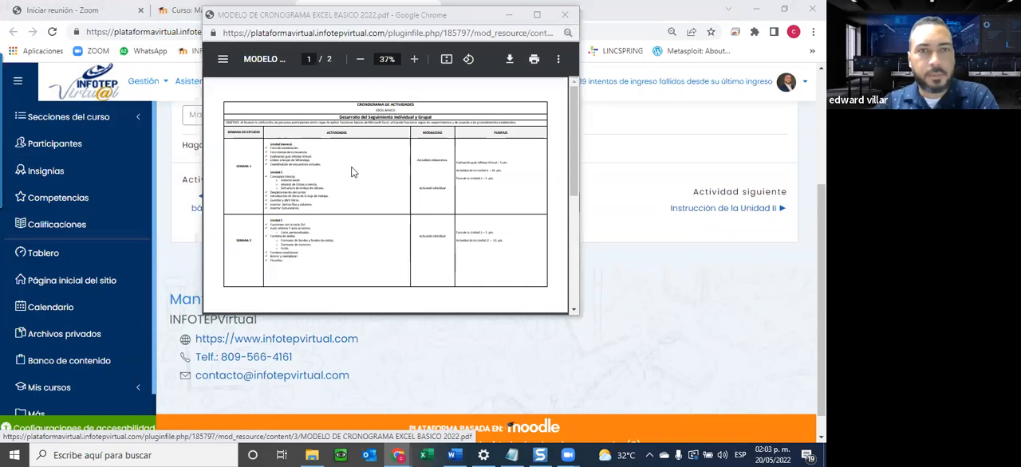
# Enlarge the schedule PDF to 75% in a maximized window, review the contents and points of units 2 to 4, and return to the course page.
pyautogui.click(416, 62)
pyautogui.click(416, 62)
pyautogui.click(416, 62)
pyautogui.click(536, 15)
pyautogui.scroll(-4, 471, 134)
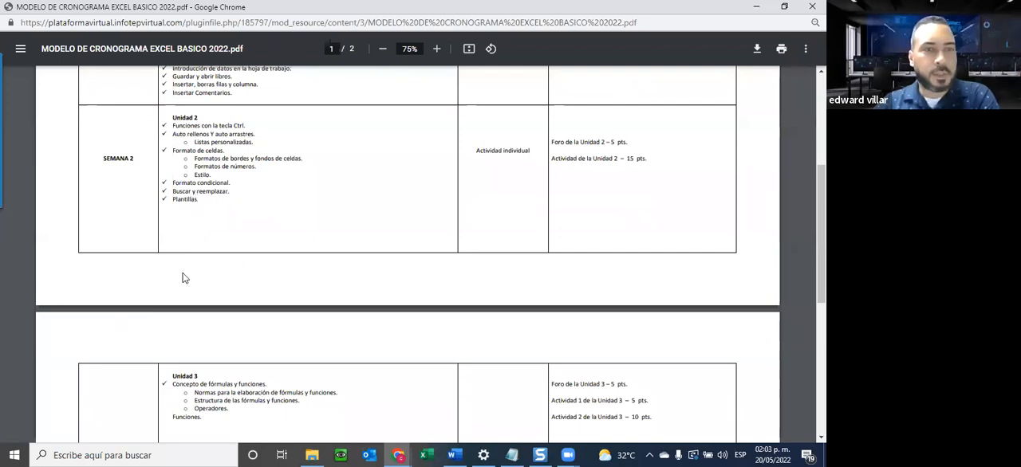
pyautogui.scroll(-3, 207, 275)
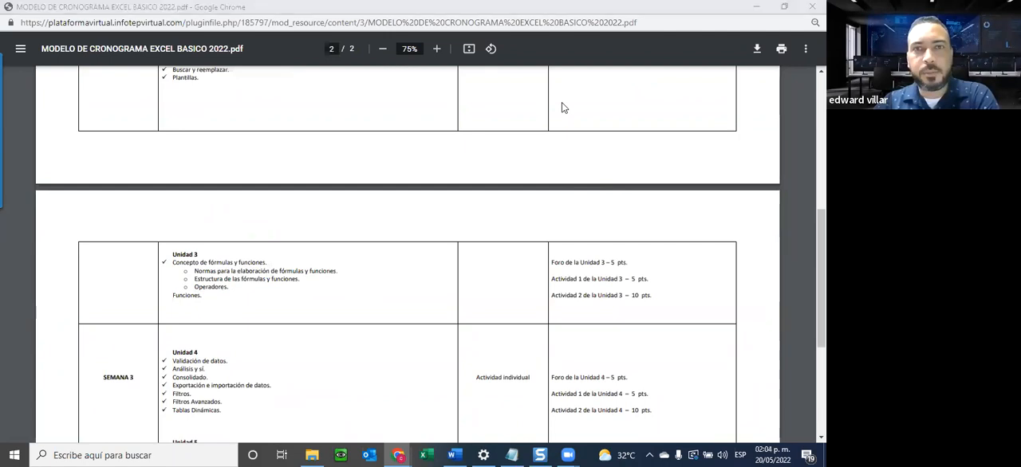
pyautogui.click(757, 7)
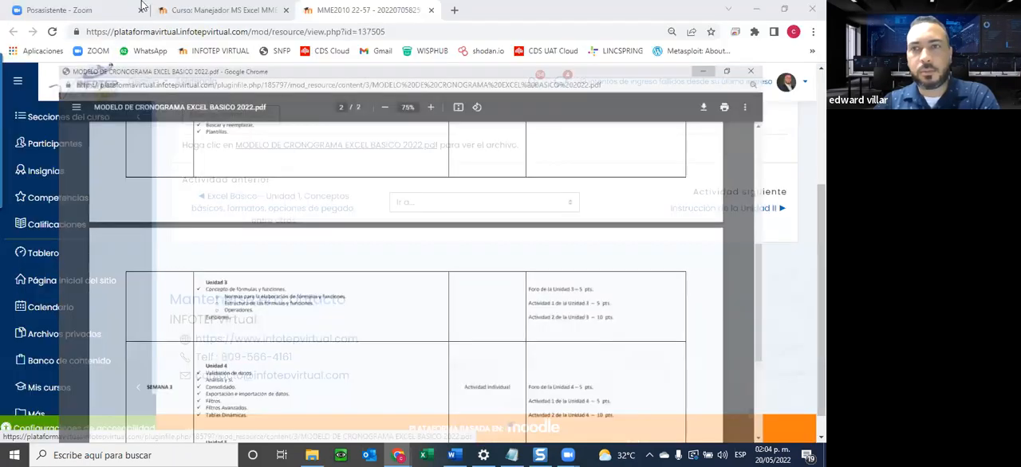
pyautogui.hotkey('ctrl', 'w')
# Open Instrucción de la Unidad II and Guia de la Unidad 2 from the course page, each in a new tab.
pyautogui.scroll(-3, 228, 263)
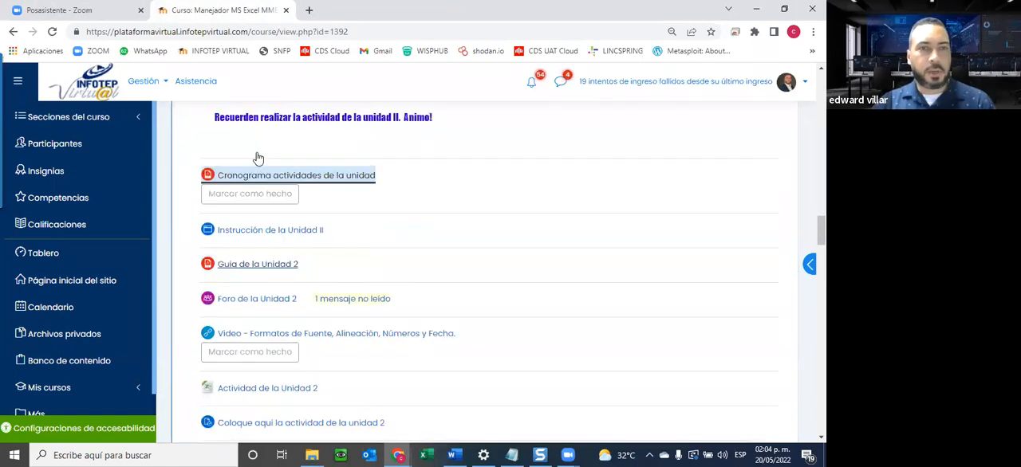
pyautogui.rightClick(280, 151)
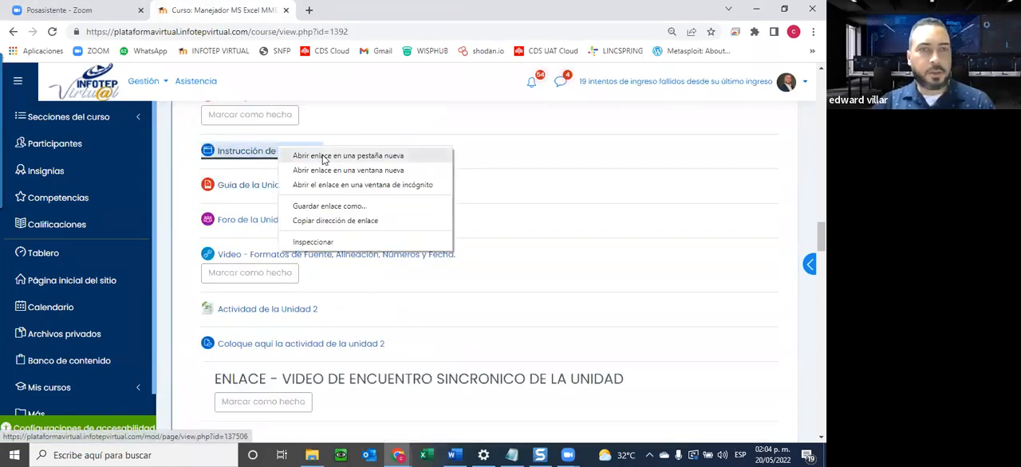
pyautogui.click(323, 159)
pyautogui.rightClick(239, 186)
pyautogui.click(307, 196)
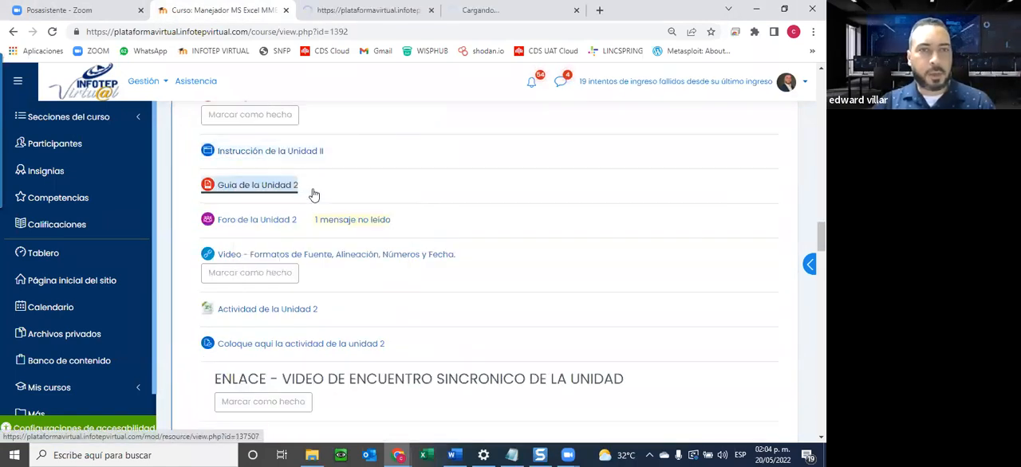
# Read through the Instrucción de la Unidad II page down to the end of its text.
pyautogui.click(391, 16)
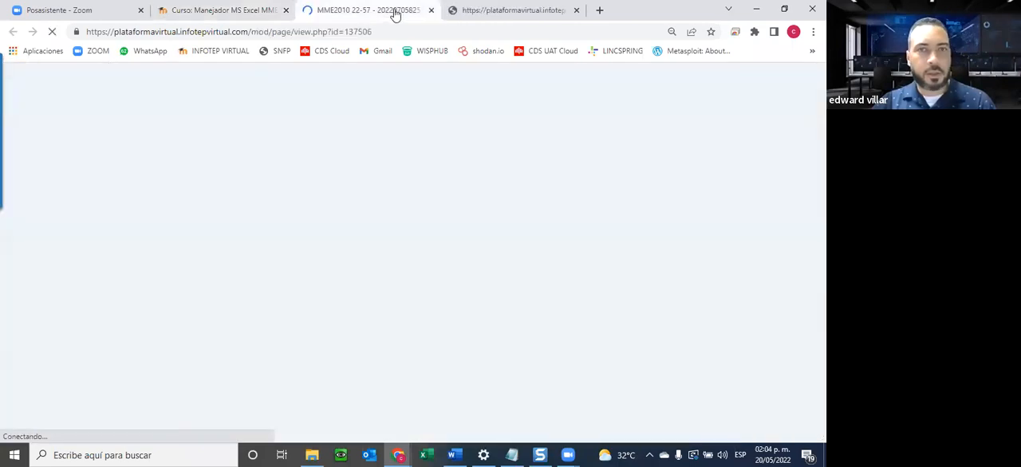
pyautogui.scroll(-3, 344, 290)
pyautogui.scroll(3, 344, 291)
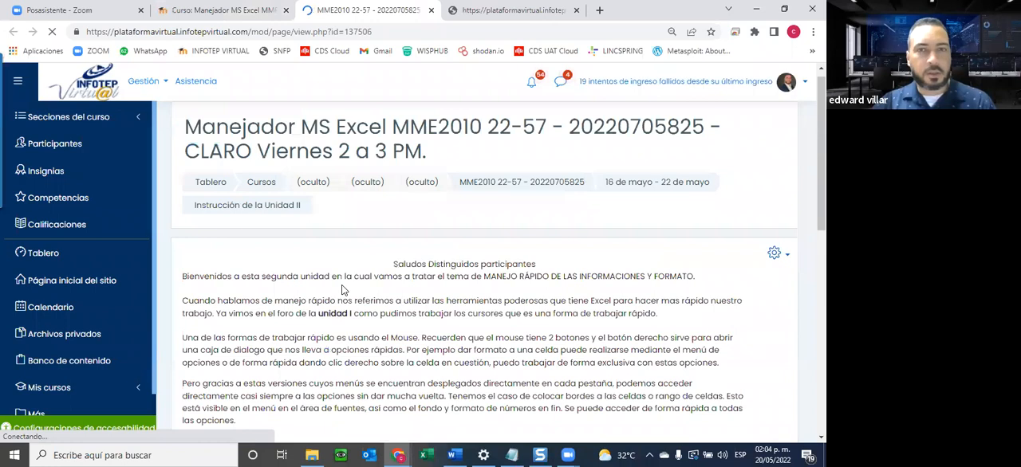
pyautogui.scroll(-8, 343, 290)
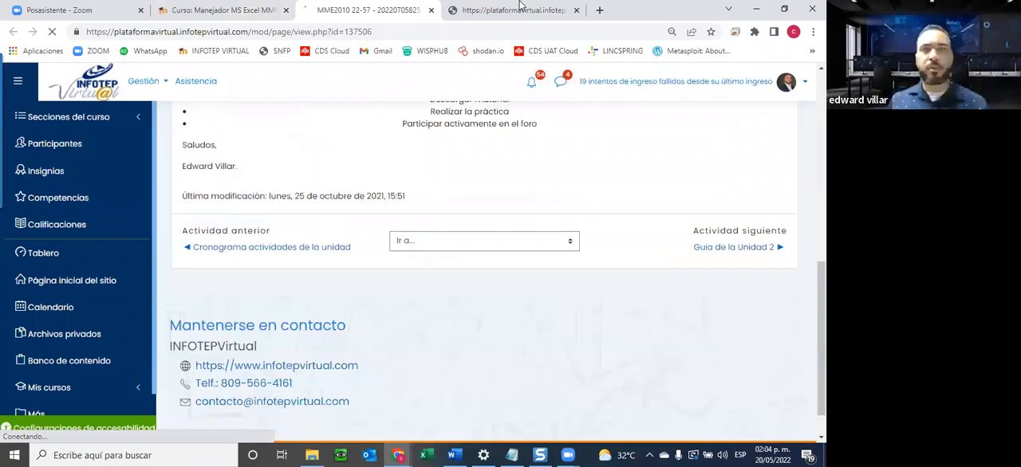
# Review the Unidad_II_Excel_2010_Virtual.pdf guide from its cover and contents to the shortcut table in section 2.1 Funciones con la tecla Ctrl.
pyautogui.click(522, 8)
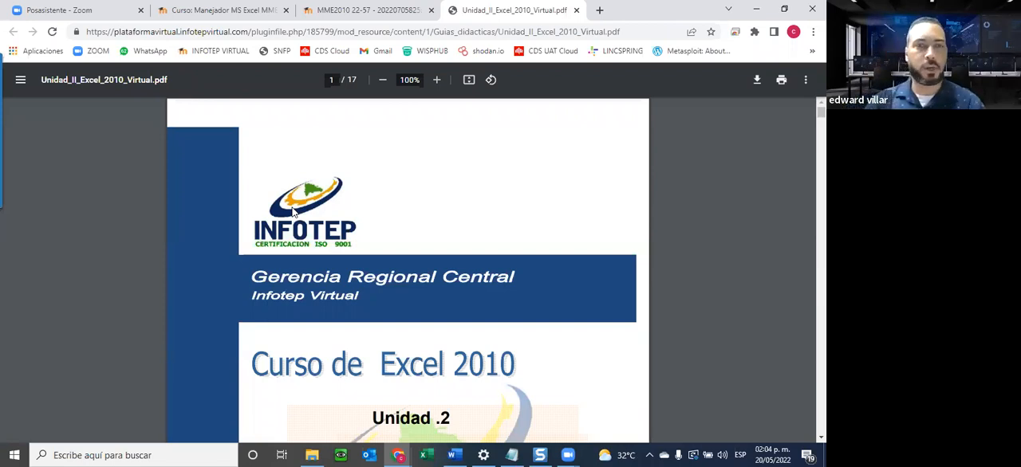
pyautogui.click(550, 82)
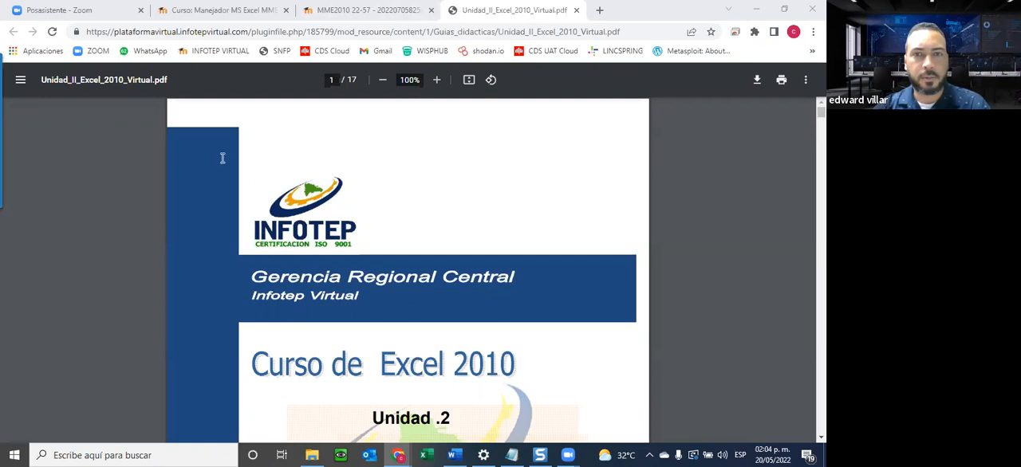
pyautogui.scroll(-1, 317, 288)
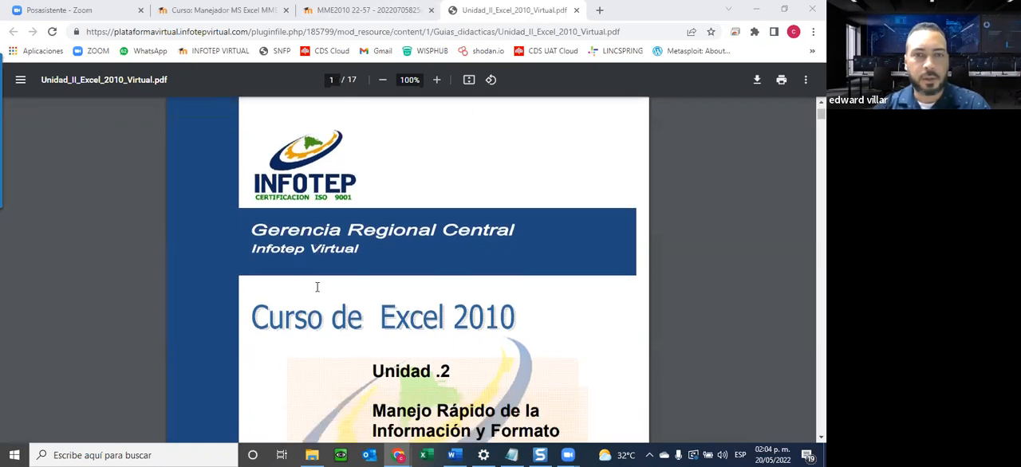
pyautogui.scroll(-3, 317, 287)
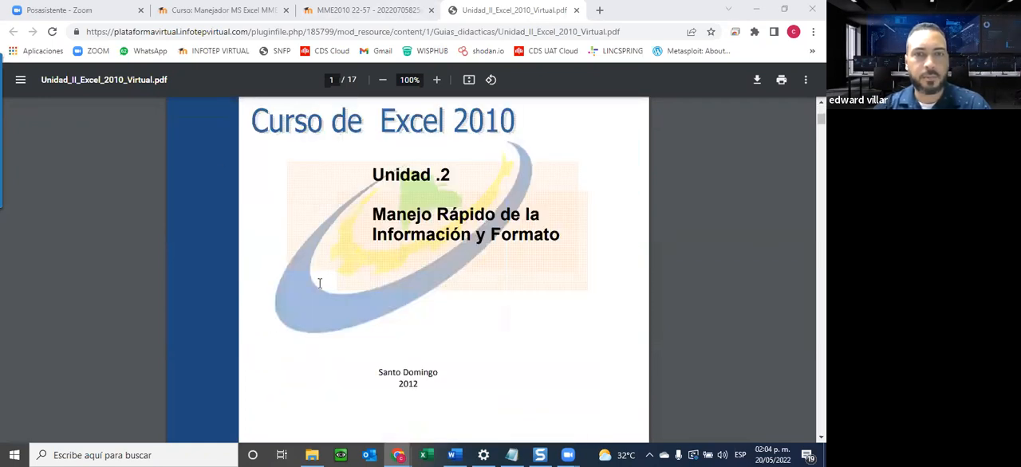
pyautogui.scroll(-4, 319, 283)
pyautogui.scroll(-3, 326, 282)
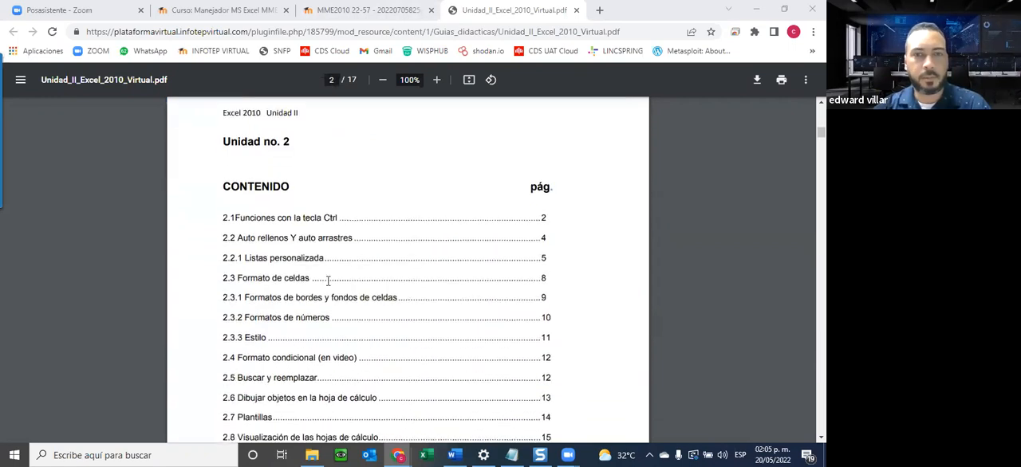
pyautogui.scroll(-4, 327, 281)
pyautogui.scroll(-5, 327, 281)
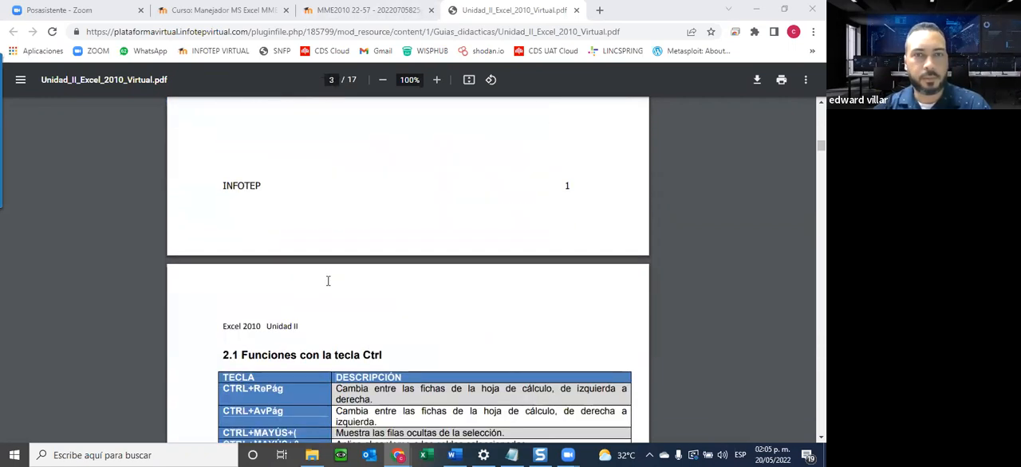
pyautogui.scroll(-5, 327, 281)
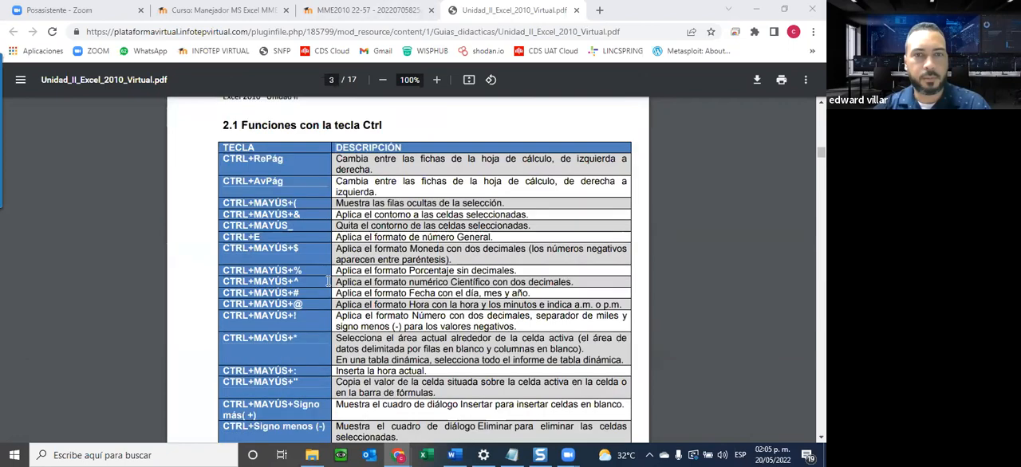
pyautogui.scroll(-15, 399, 269)
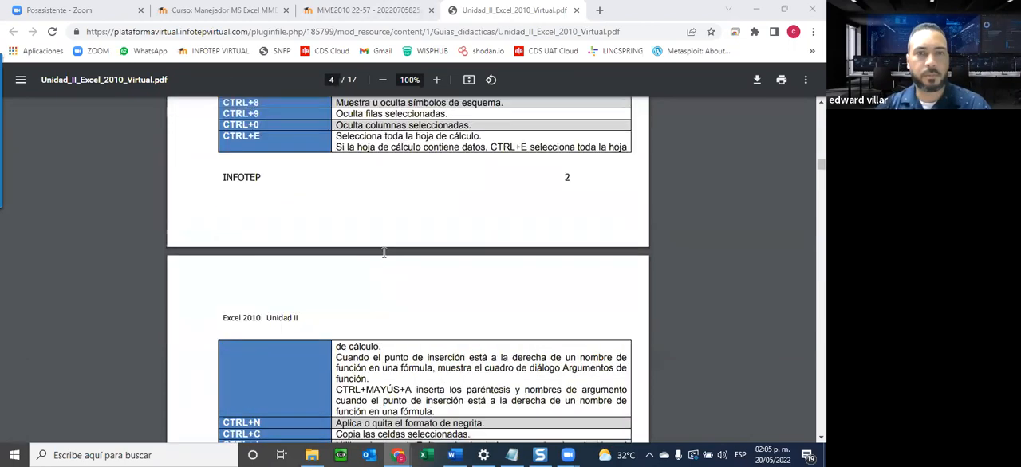
pyautogui.scroll(6, 380, 265)
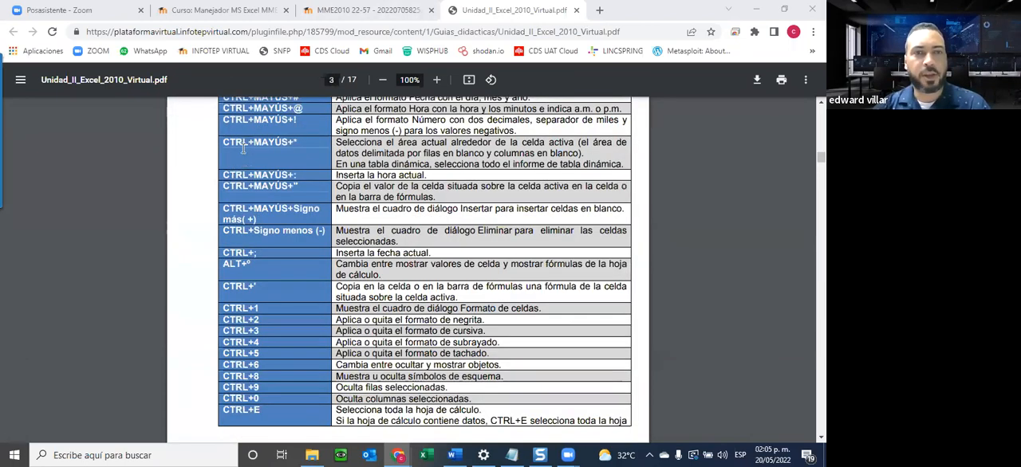
pyautogui.scroll(3, 266, 141)
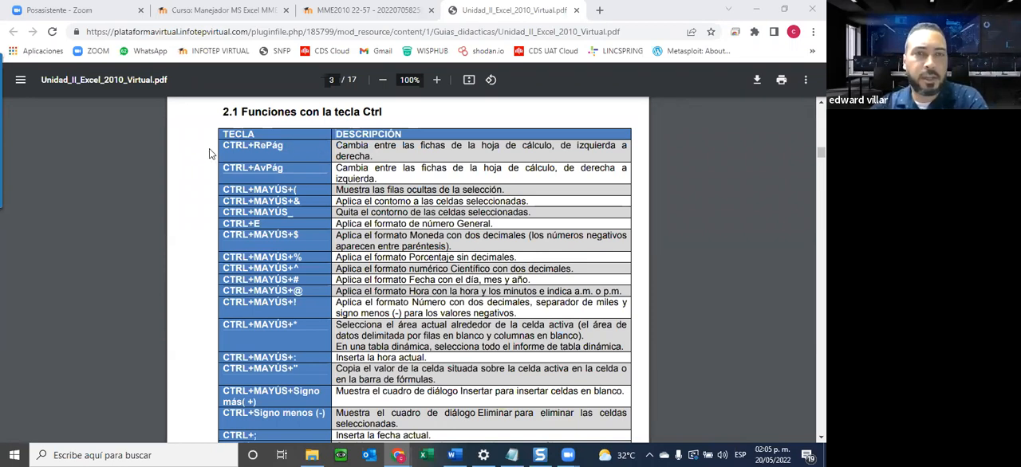
# Create a blank Excel workbook in a maximized window, and minimize it to return to the PDF guide.
pyautogui.click(429, 455)
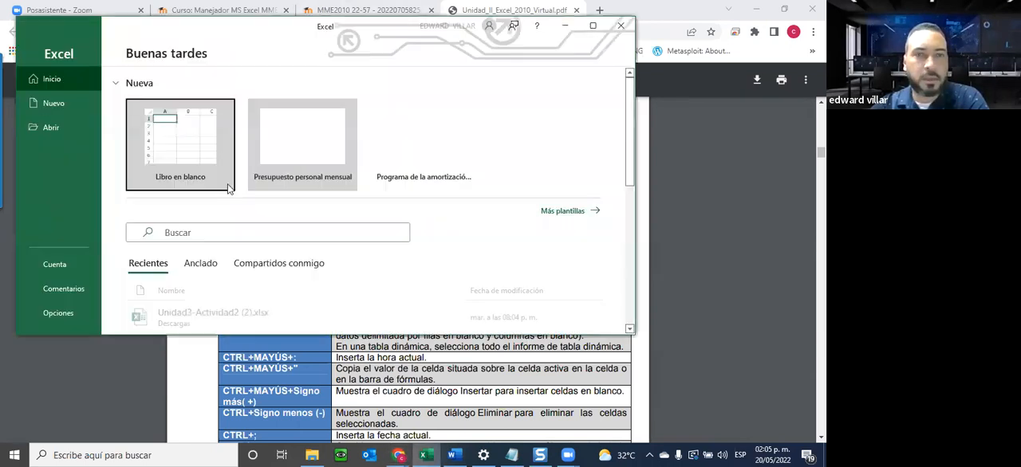
pyautogui.click(228, 187)
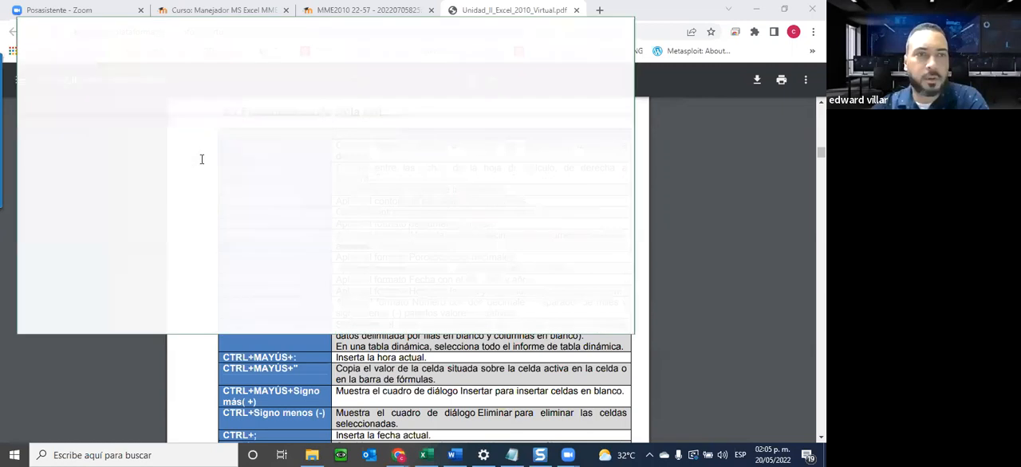
pyautogui.doubleClick(198, 30)
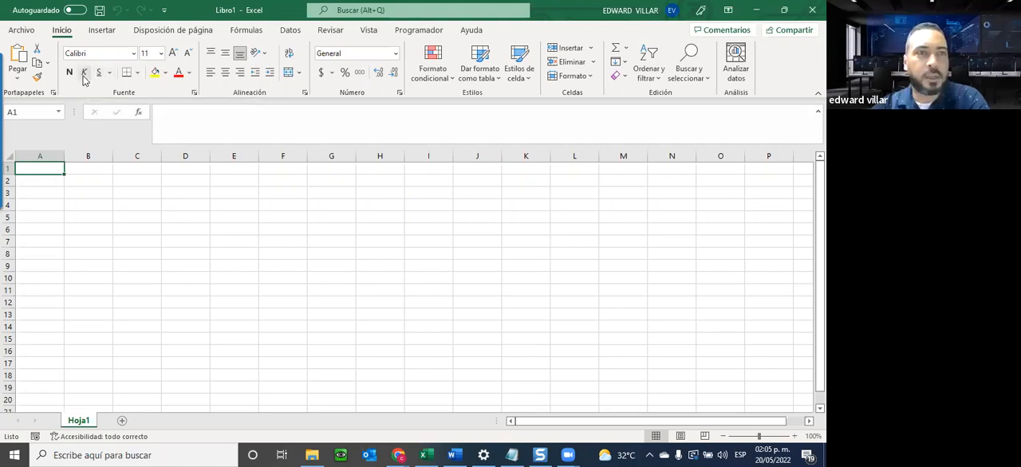
pyautogui.hotkey('ctrl', 'n')
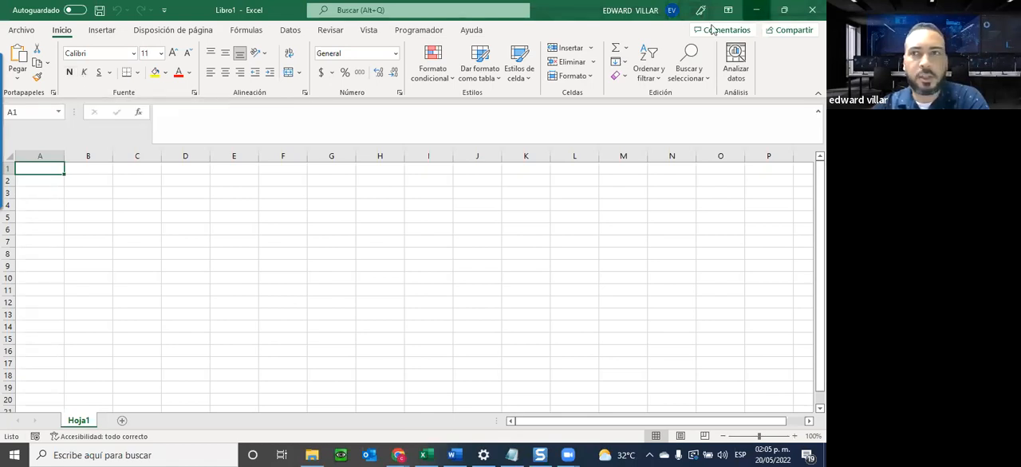
pyautogui.click(756, 10)
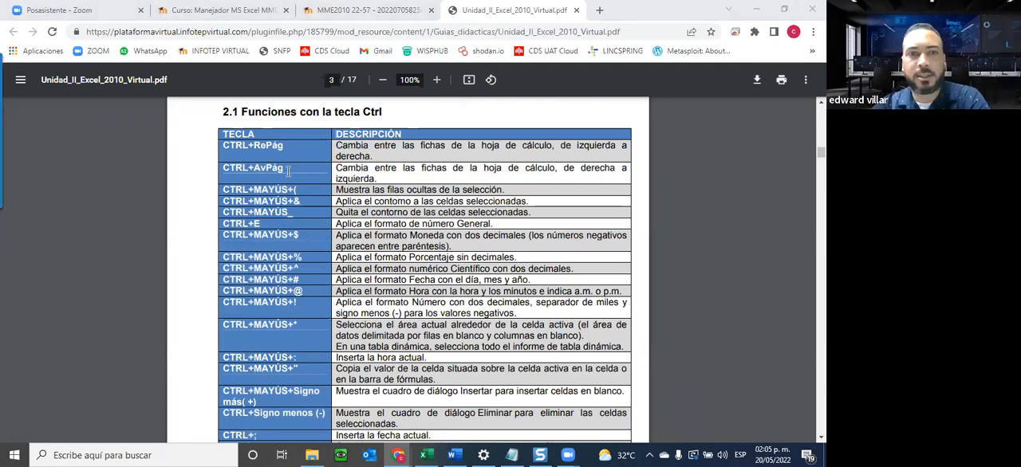
# Review the Unidad II guide from the rest of the Ctrl shortcut table through section 2.3.3 Estilo, briefly checking the course page.
pyautogui.scroll(-3, 238, 160)
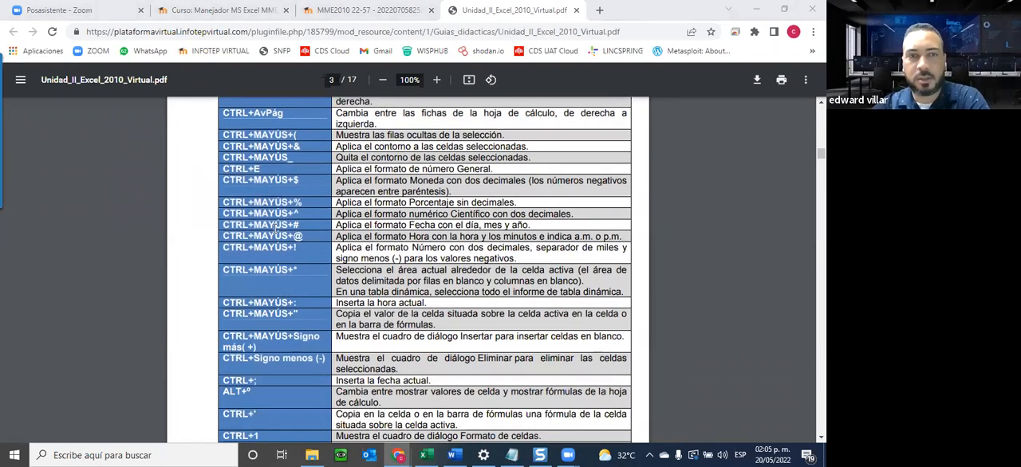
pyautogui.scroll(-5, 275, 229)
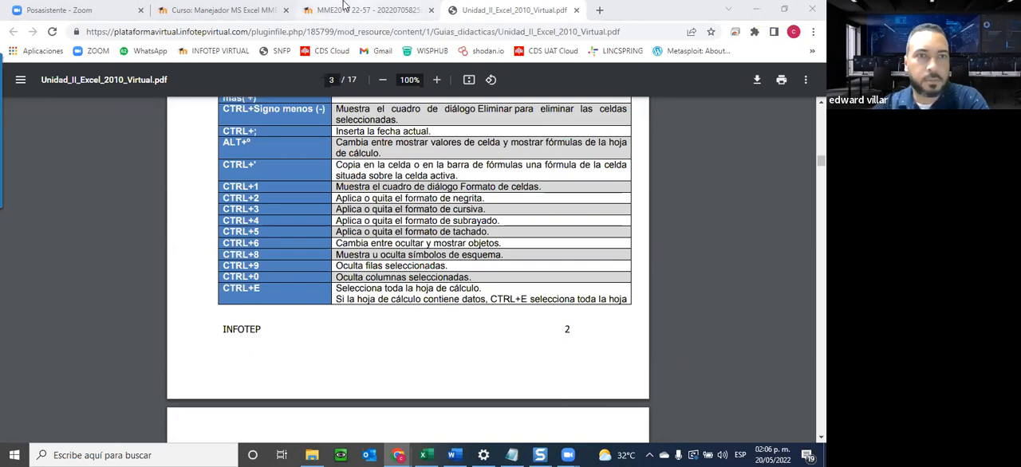
pyautogui.click(345, 4)
pyautogui.click(198, 6)
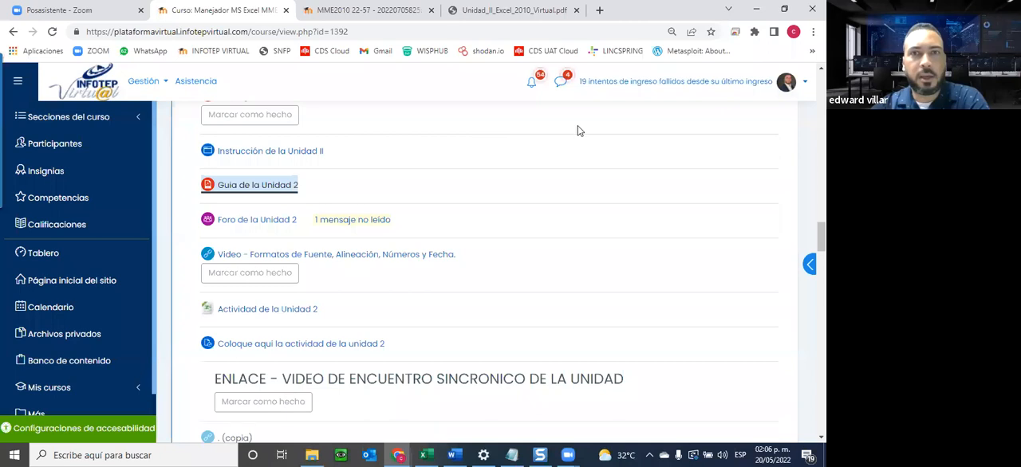
pyautogui.click(529, 11)
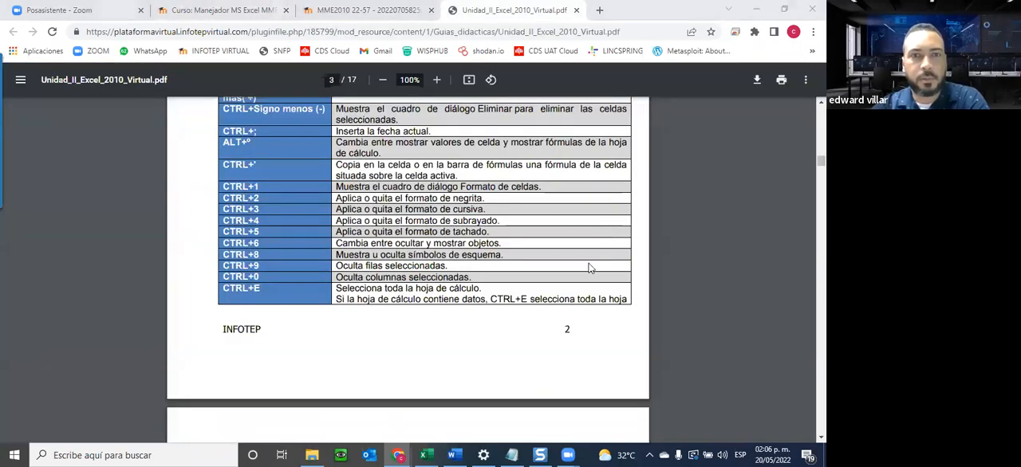
pyautogui.scroll(-5, 421, 364)
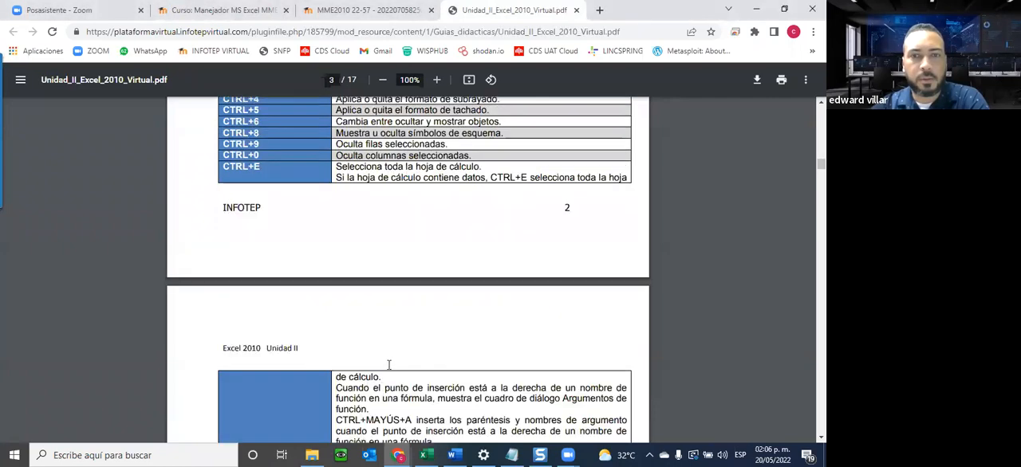
pyautogui.scroll(-8, 350, 359)
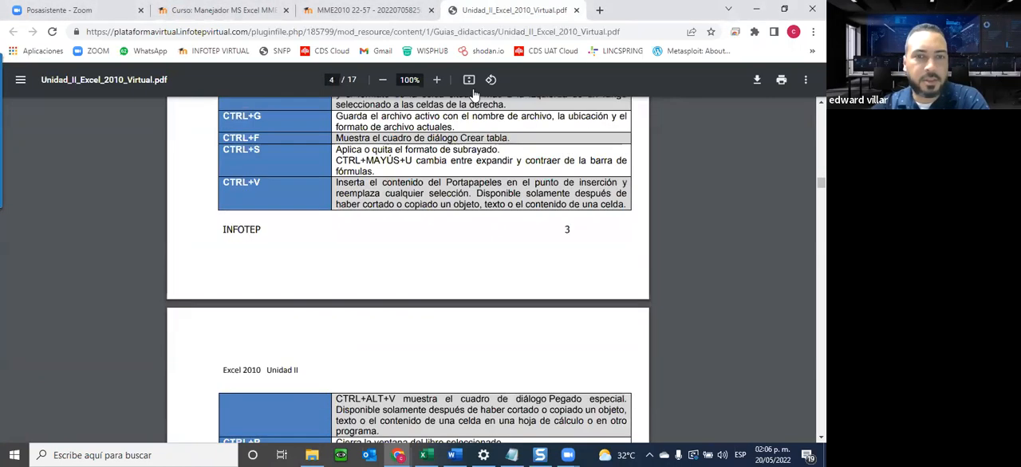
pyautogui.scroll(-3, 259, 192)
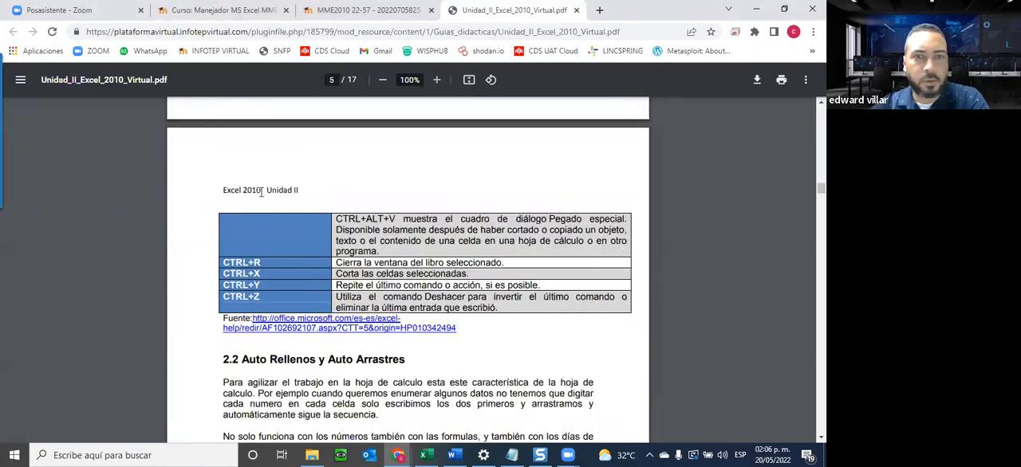
pyautogui.scroll(-14, 399, 167)
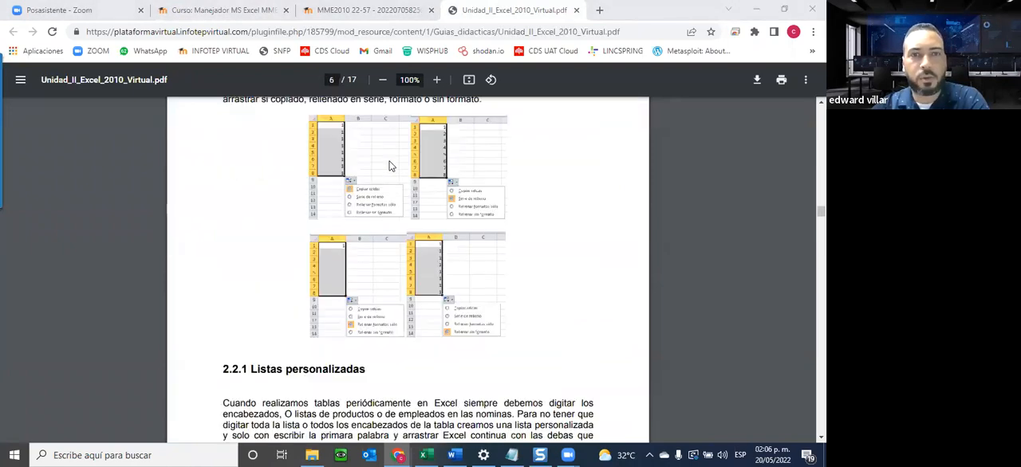
pyautogui.scroll(-7, 390, 166)
pyautogui.scroll(-10, 410, 221)
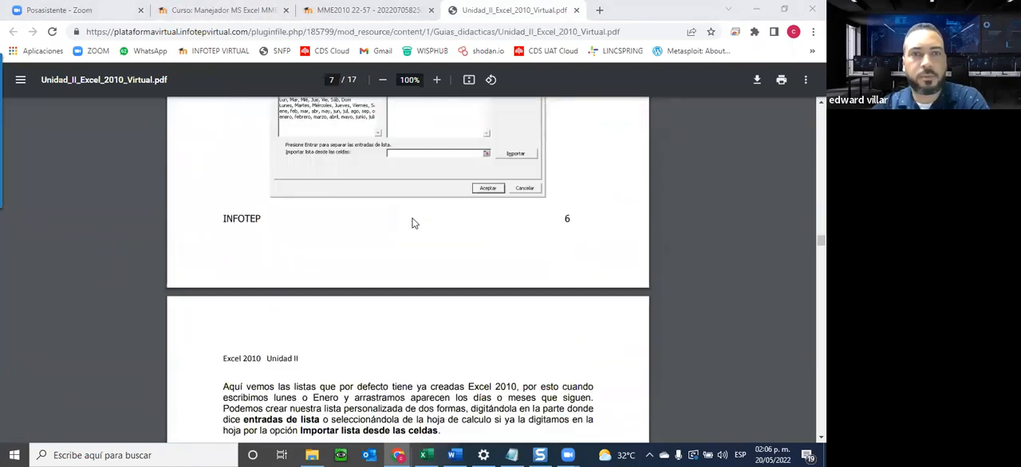
pyautogui.scroll(-4, 412, 224)
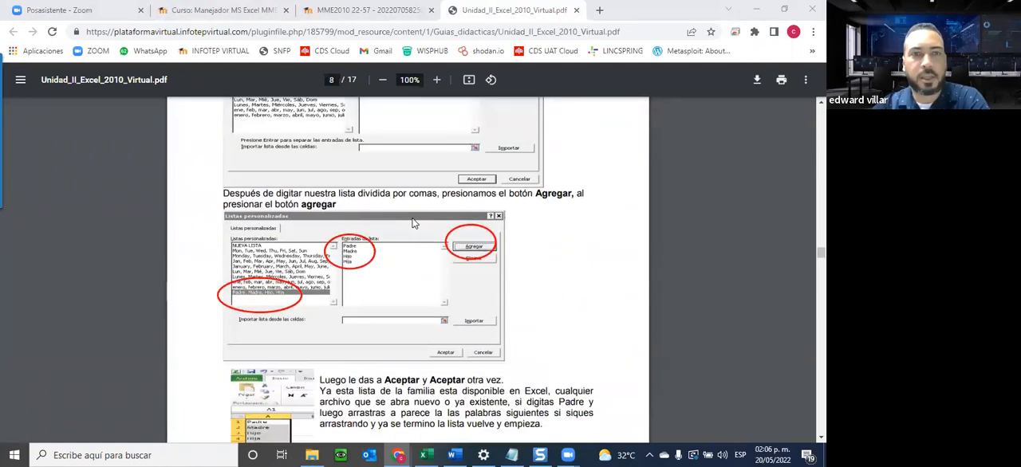
pyautogui.scroll(-20, 413, 224)
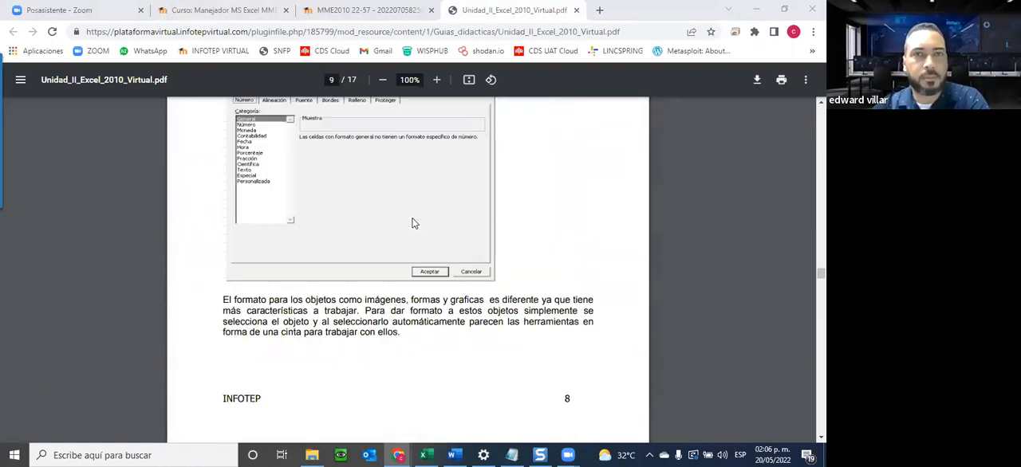
pyautogui.scroll(-20, 413, 217)
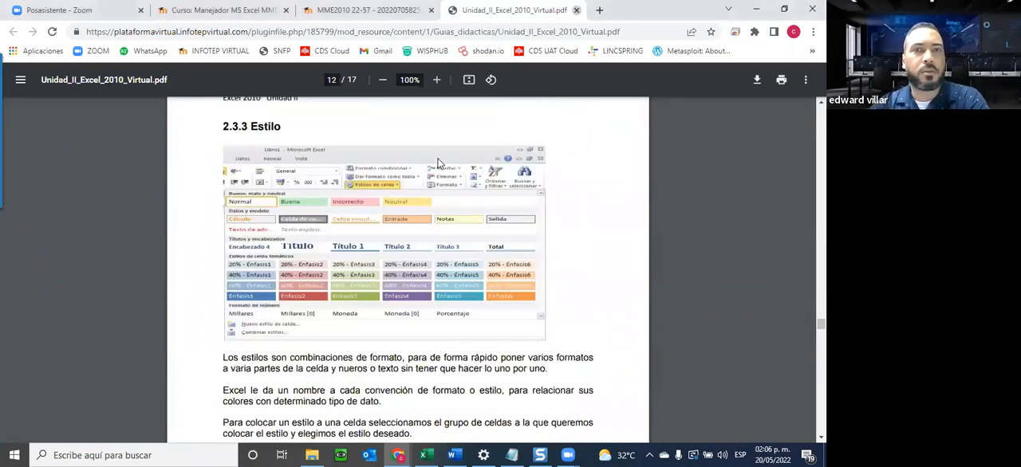
# Close the guide and instruction tabs, and open the Actividad de la Unidad 2 workbook from the course page.
pyautogui.click(575, 10)
pyautogui.hotkey('ctrl', 'w')
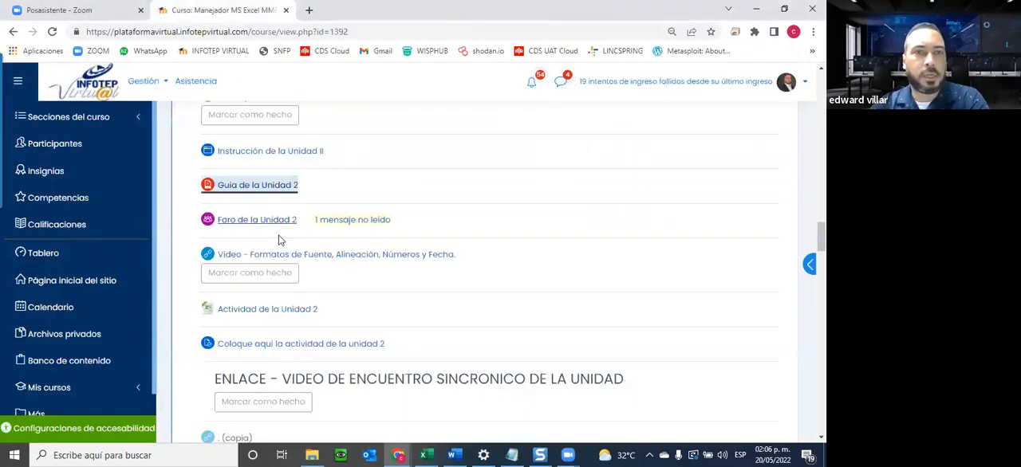
pyautogui.scroll(-2, 340, 139)
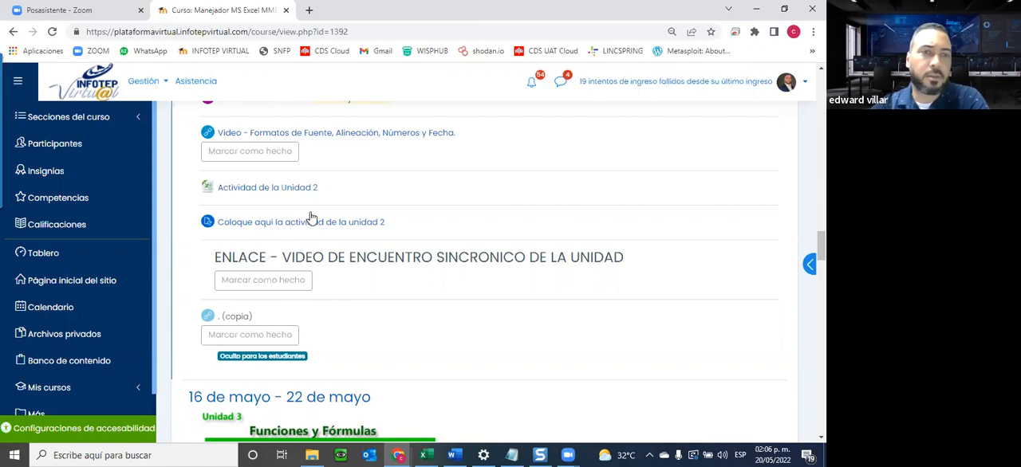
pyautogui.click(236, 188)
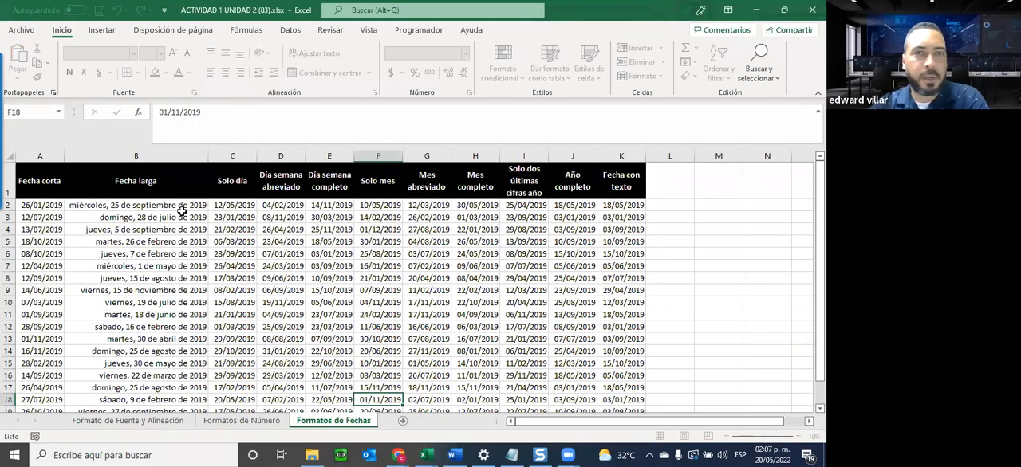
# Review the Formatos de Fechas, Formato de Fuente y Alineación and Formatos de Número sheets, ending on Formato de Fuente y Alineación.
pyautogui.scroll(-1, 160, 271)
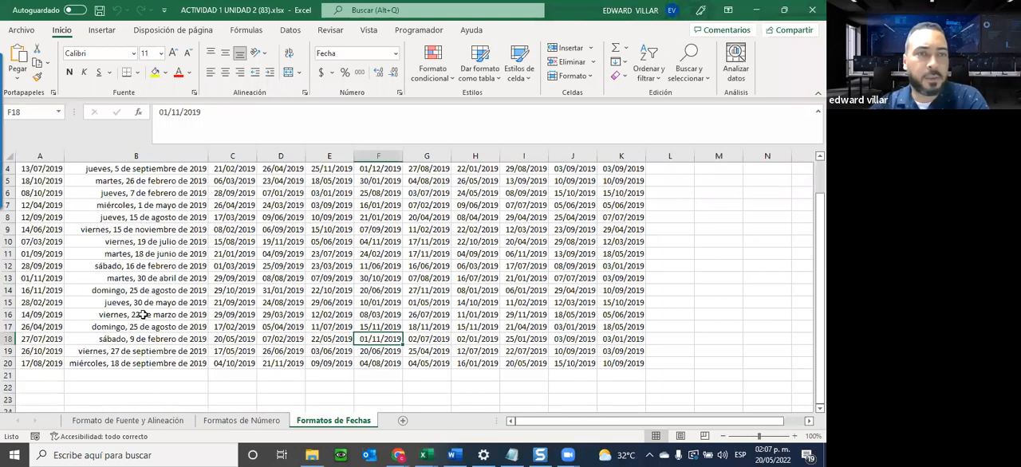
pyautogui.scroll(1, 135, 335)
pyautogui.click(81, 418)
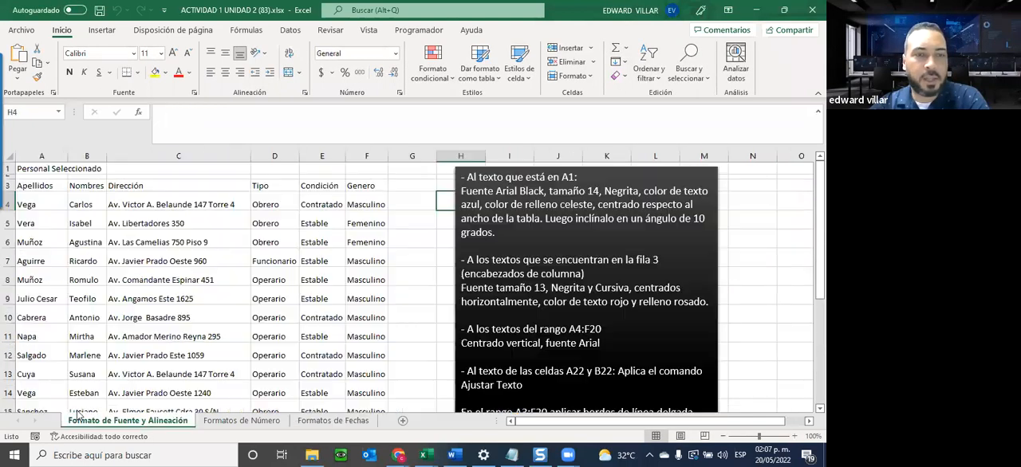
pyautogui.click(243, 422)
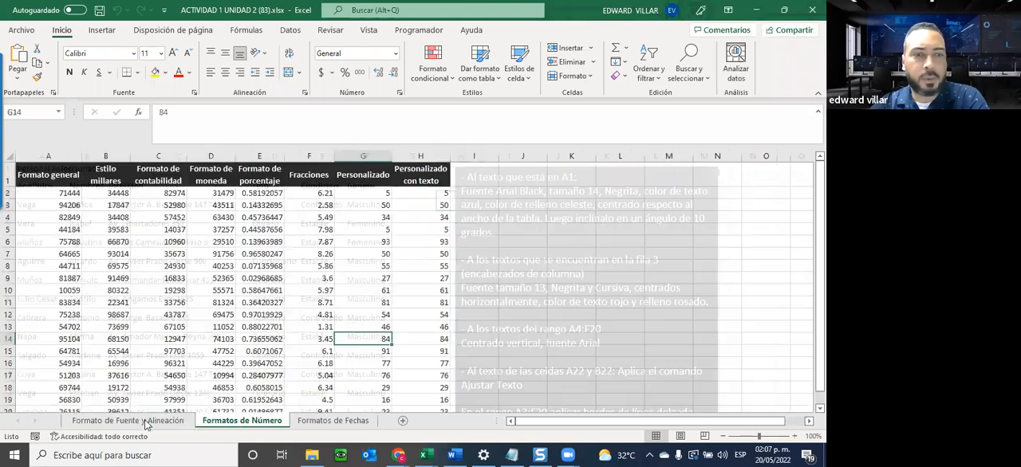
pyautogui.click(319, 422)
pyautogui.click(161, 423)
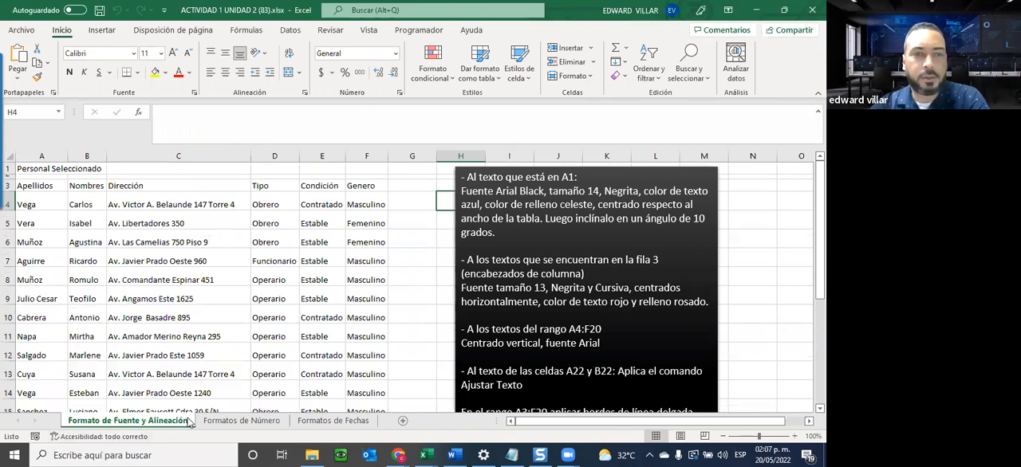
pyautogui.click(227, 424)
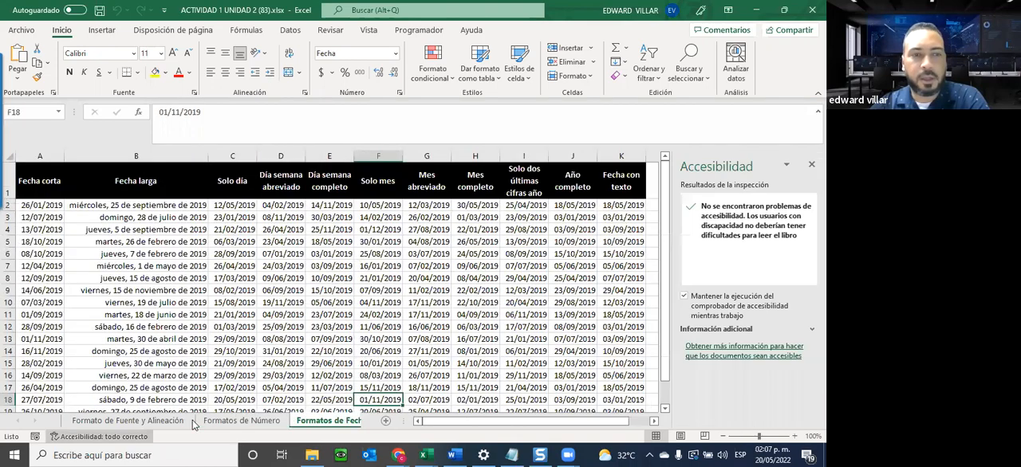
pyautogui.click(192, 423)
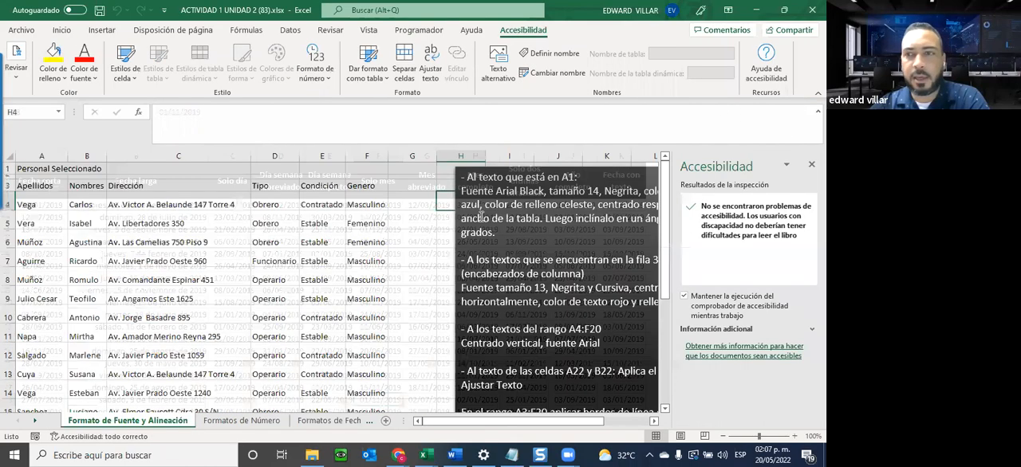
# Highlight the formatting instructions for the A1 text in the text box to read them, and clear the highlight.
pyautogui.click(528, 191)
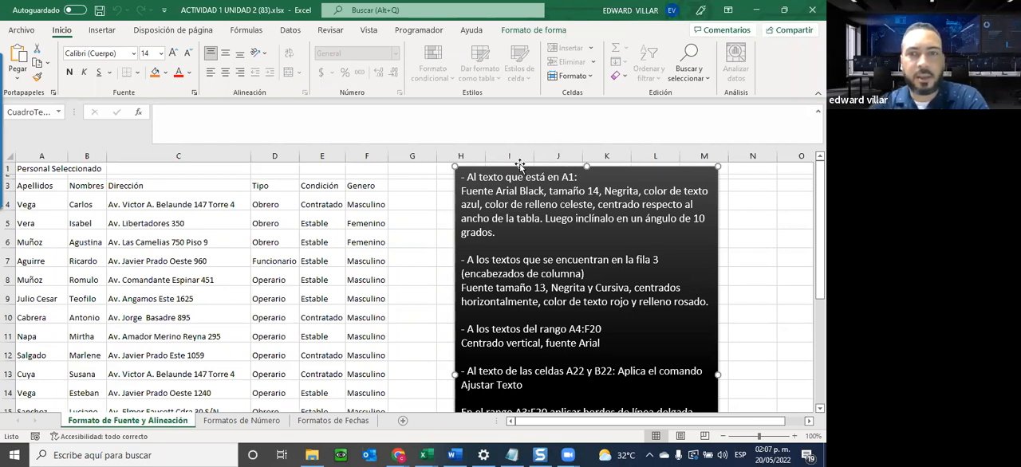
pyautogui.moveTo(467, 177); pyautogui.dragTo(498, 232)
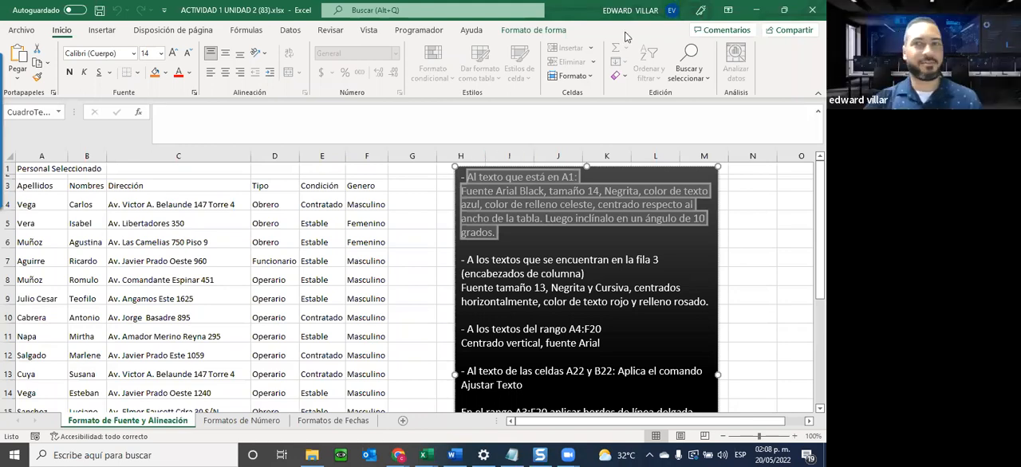
pyautogui.click(532, 240)
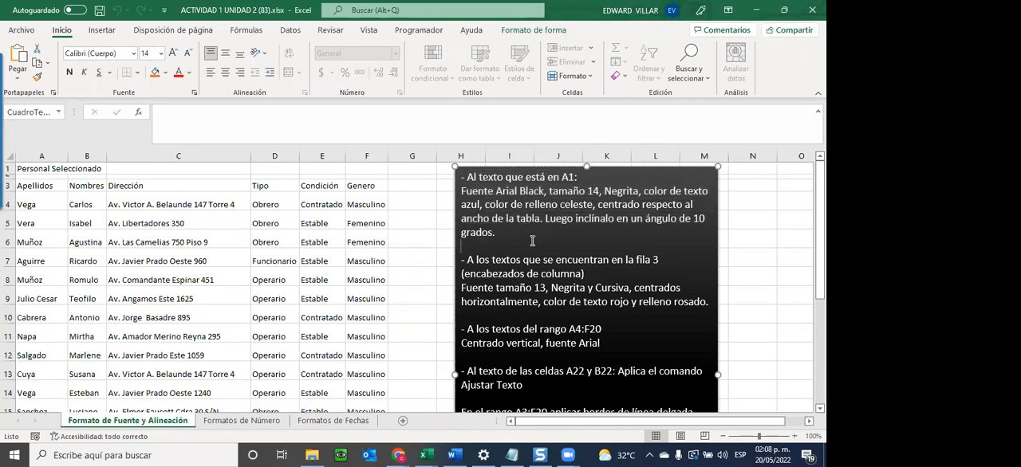
# Format the title text in A1 with the Arial Black font at size 14.
pyautogui.click(24, 172)
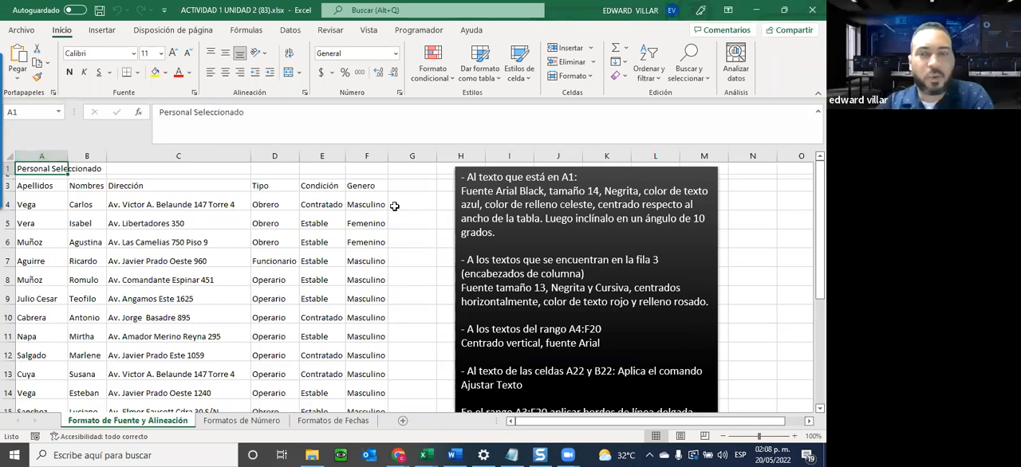
pyautogui.click(132, 53)
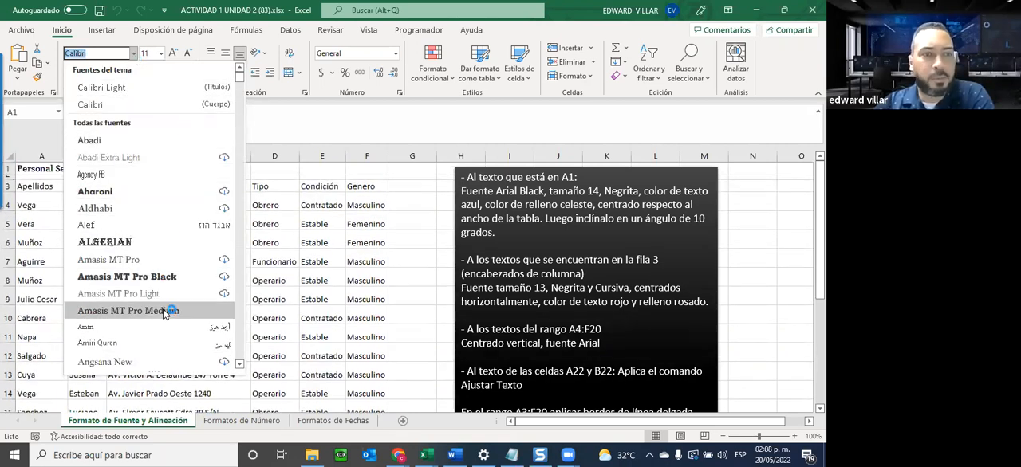
pyautogui.scroll(-2, 165, 307)
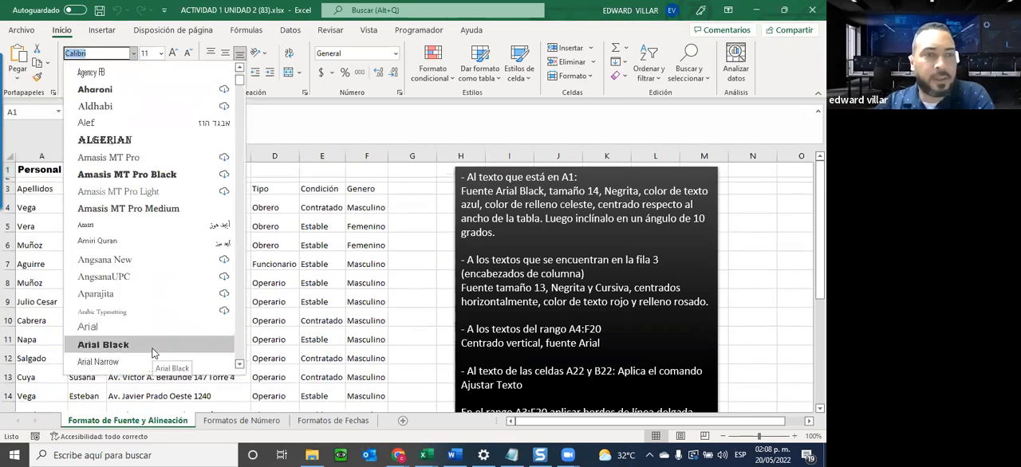
pyautogui.click(148, 346)
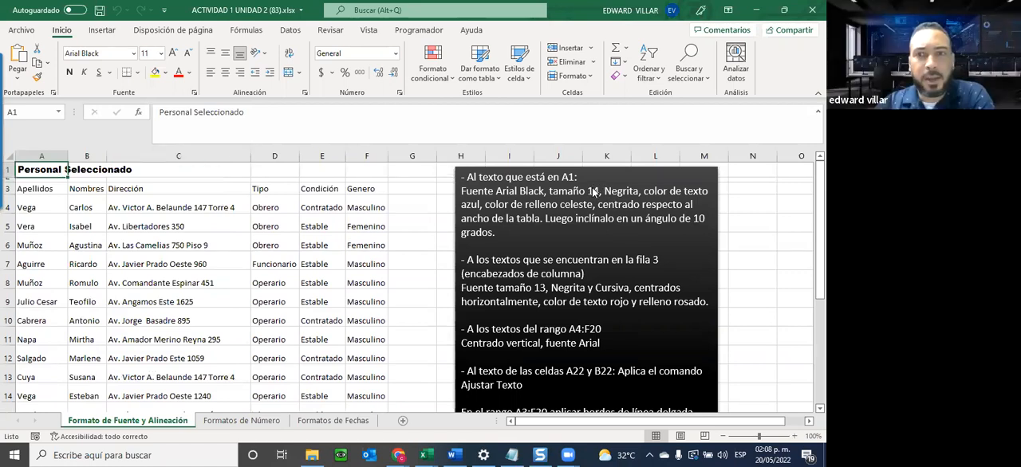
pyautogui.click(160, 53)
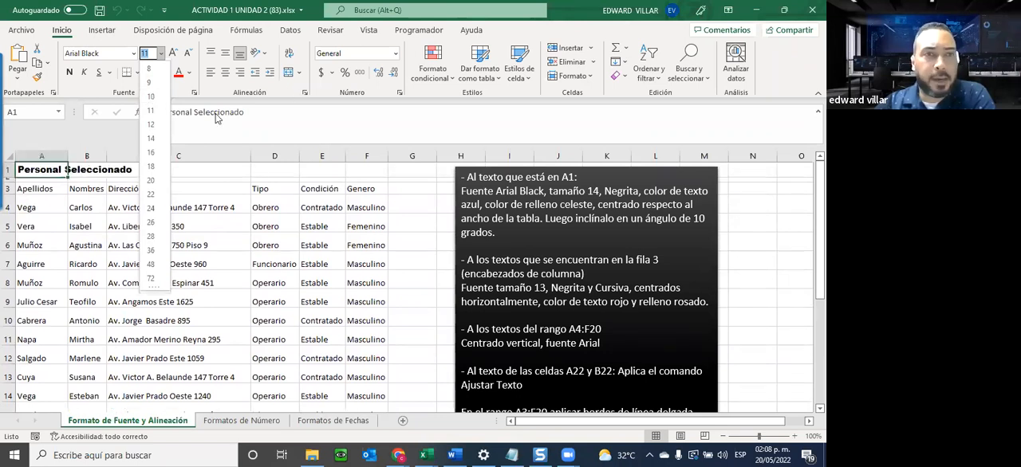
pyautogui.write('17')
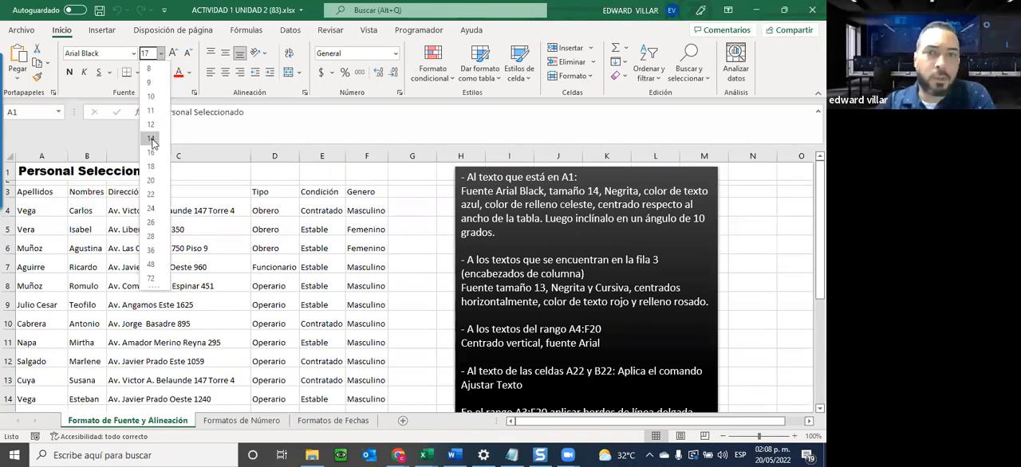
pyautogui.click(150, 139)
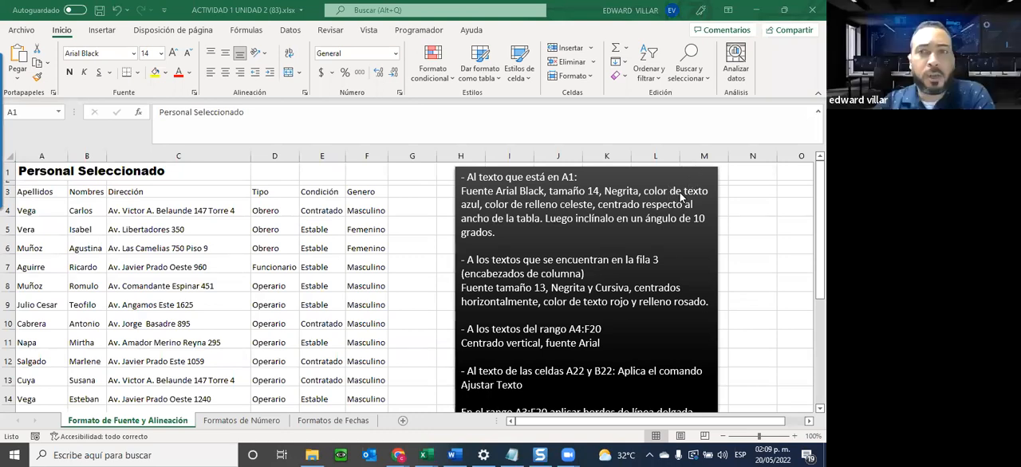
# Apply bold to the A1 title, try bold on the Dirección header in C3, and return to A1.
pyautogui.click(44, 173)
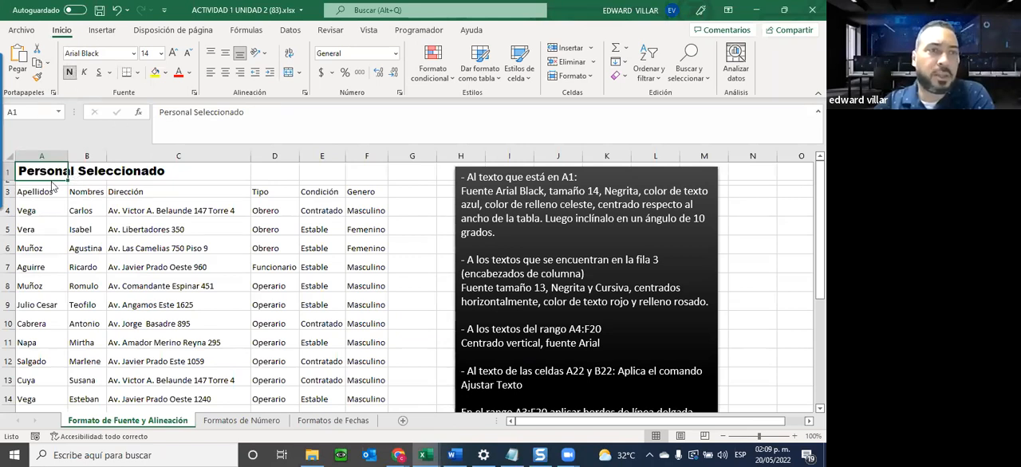
pyautogui.click(120, 192)
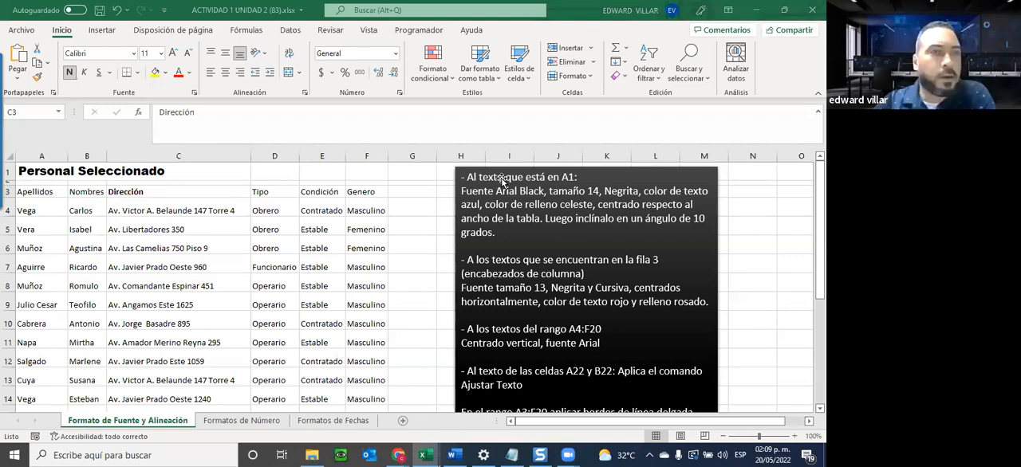
pyautogui.click(112, 188)
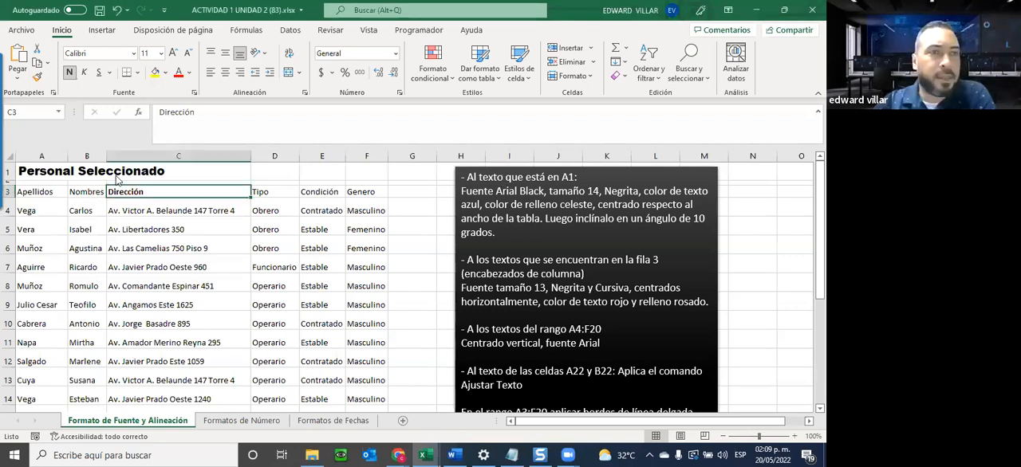
pyautogui.hotkey('ctrl', 'Home')
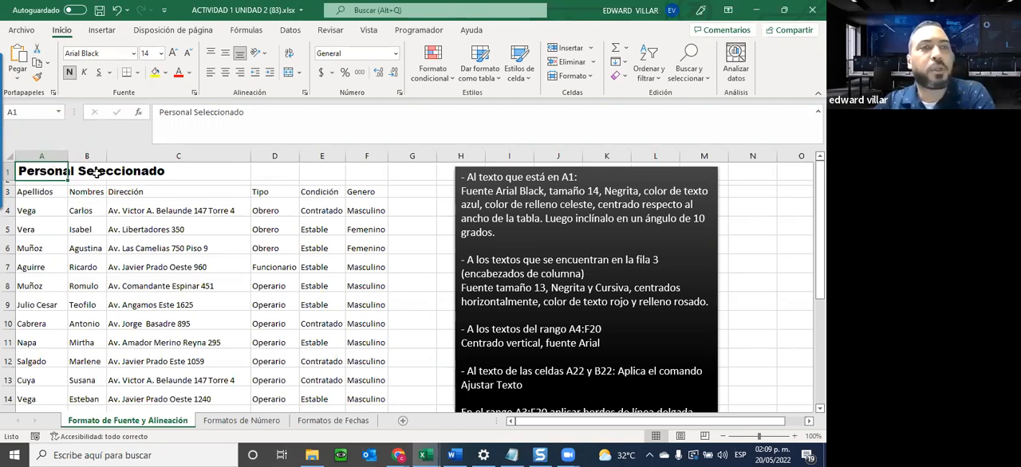
pyautogui.click(134, 214)
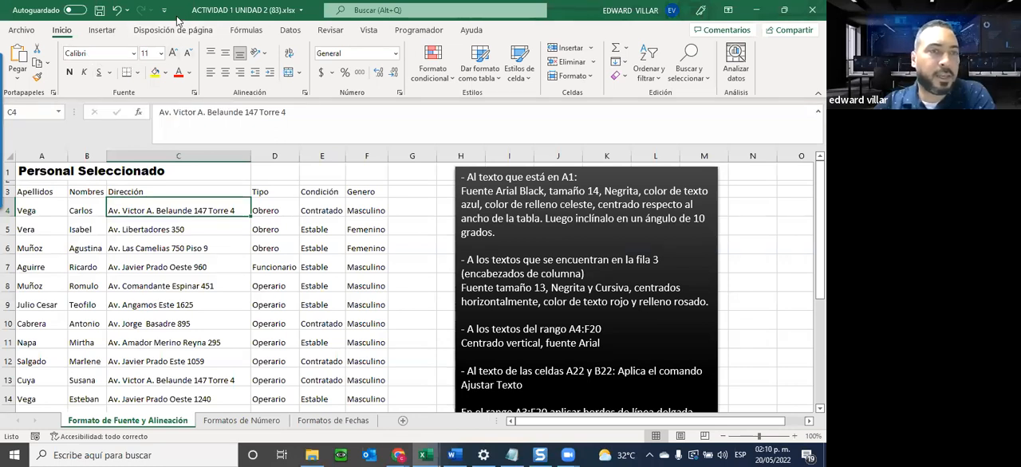
pyautogui.click(51, 227)
pyautogui.click(194, 209)
pyautogui.click(199, 247)
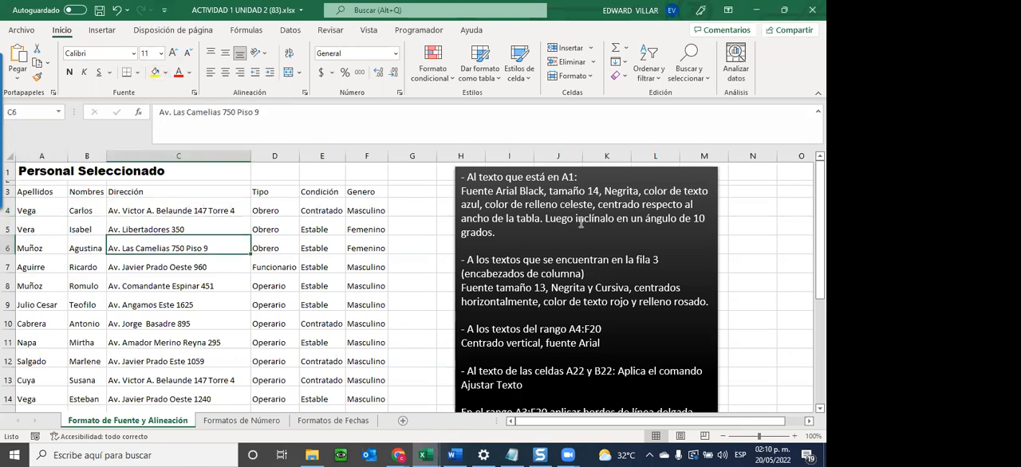
pyautogui.click(492, 182)
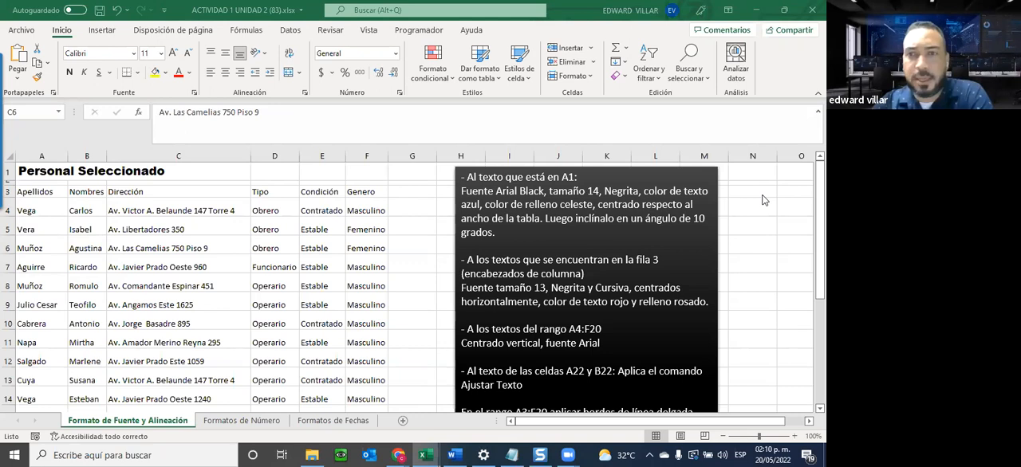
# Give the A1 title a standard blue font colour and the fill colour Azul, Énfasis 1, Claro 80%.
pyautogui.click(28, 172)
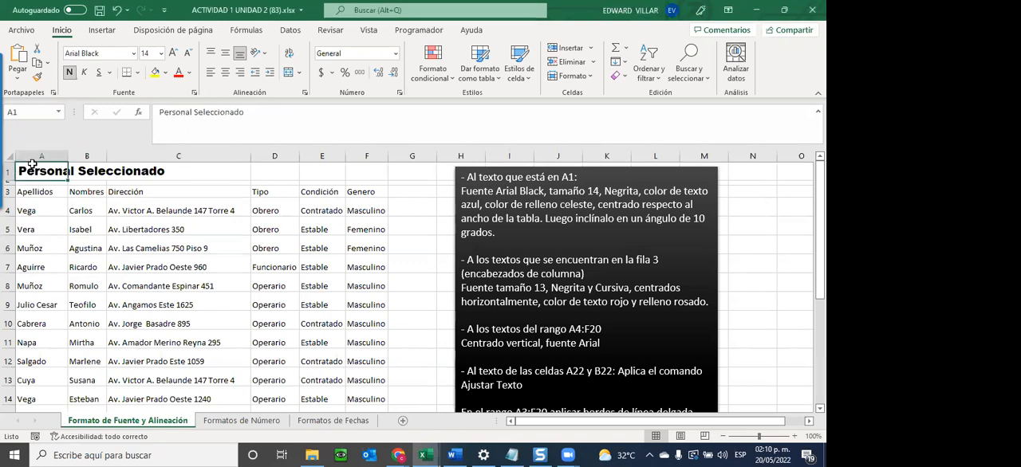
pyautogui.click(189, 73)
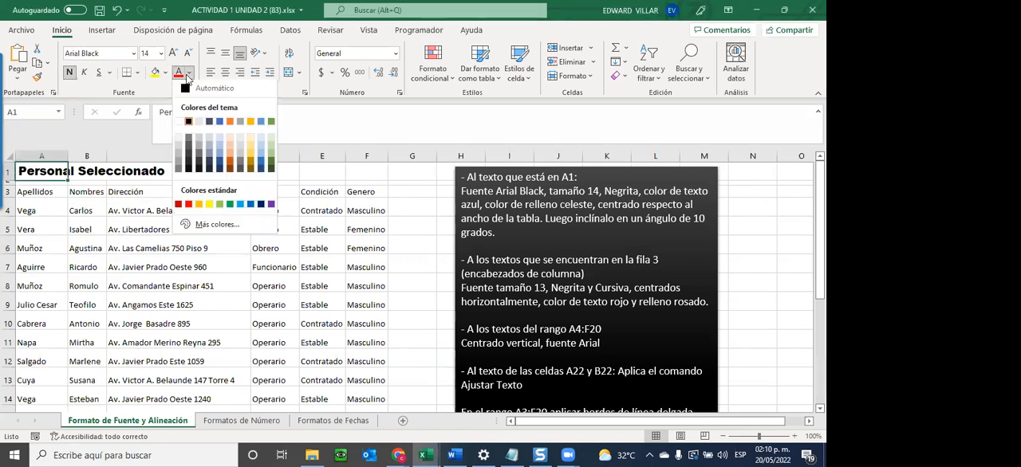
pyautogui.click(251, 206)
pyautogui.click(166, 74)
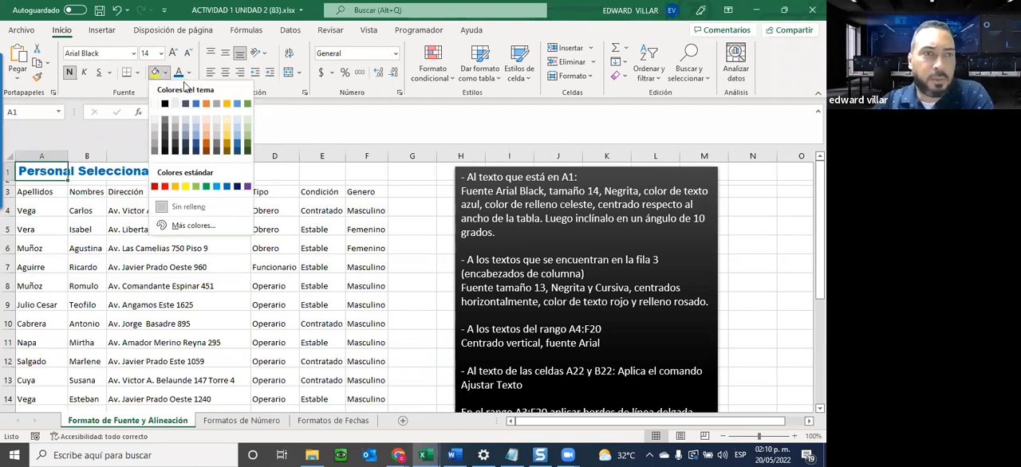
pyautogui.click(196, 122)
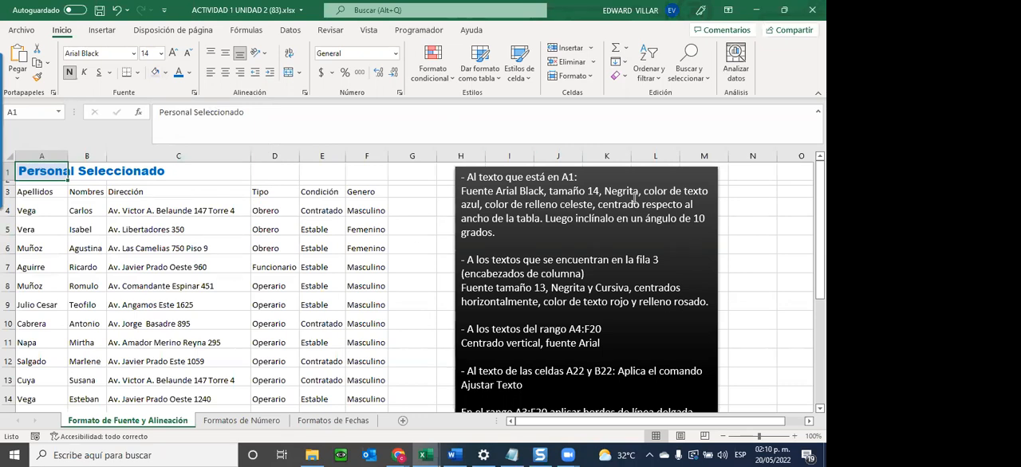
# Examine the centering instruction in the text box and select A1:F14 to show the table's width.
pyautogui.click(599, 205)
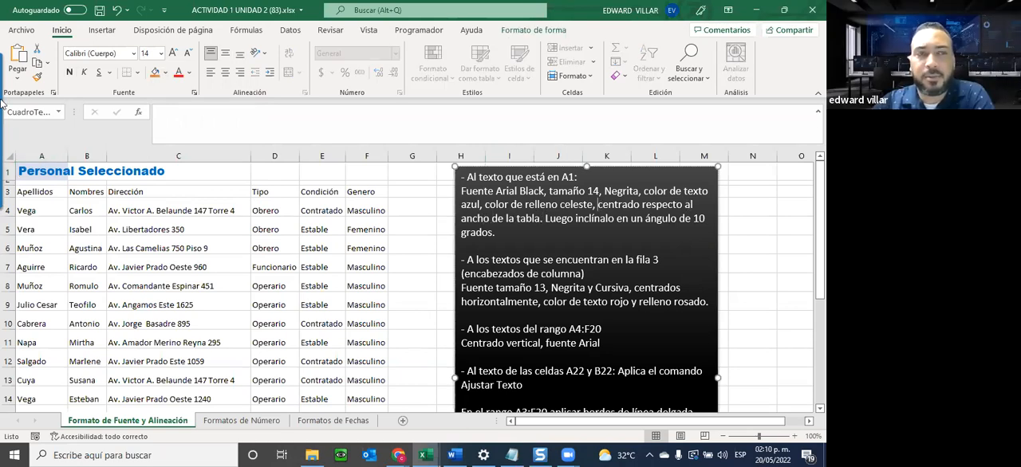
pyautogui.moveTo(130, 171); pyautogui.dragTo(352, 391)
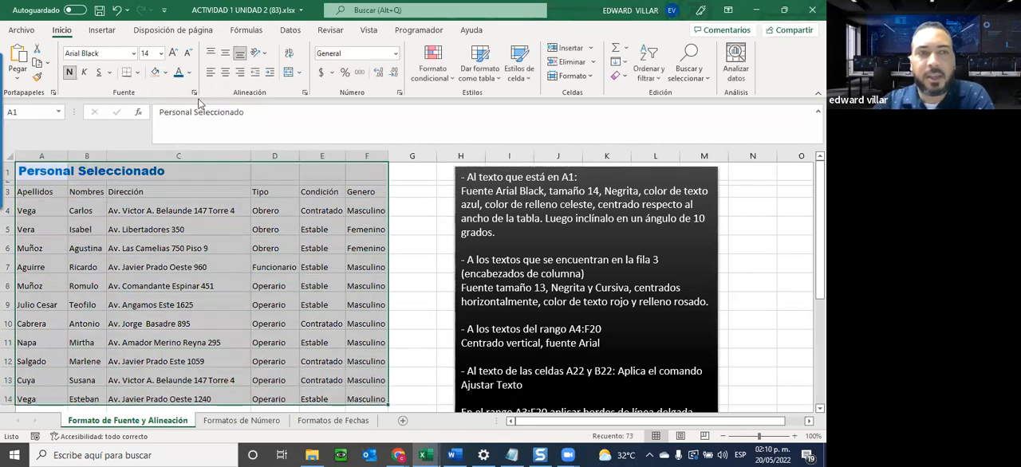
pyautogui.click(27, 169)
# Make row 3 taller and column C wider, and try left, centre and right alignment on the Dirección header in C3.
pyautogui.moveTo(8, 184); pyautogui.dragTo(8, 202)
pyautogui.moveTo(251, 156); pyautogui.dragTo(275, 157)
pyautogui.click(148, 209)
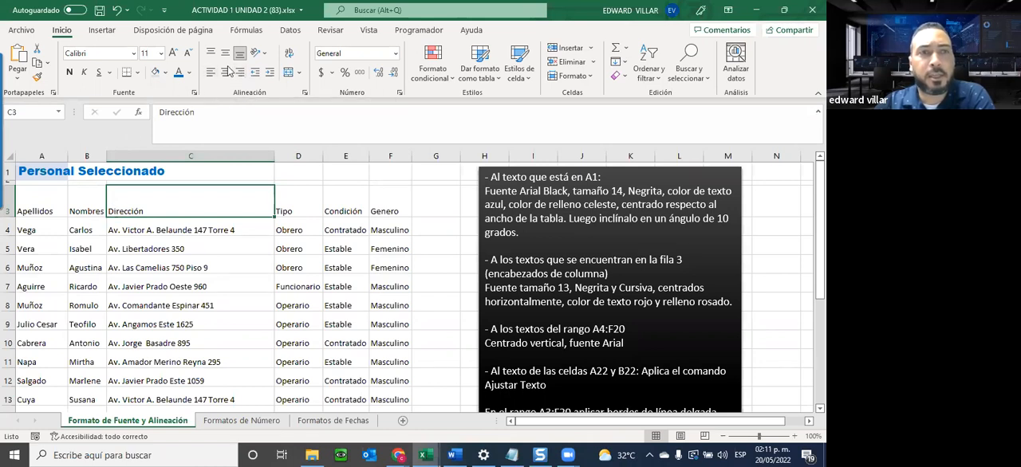
pyautogui.click(226, 73)
pyautogui.click(239, 72)
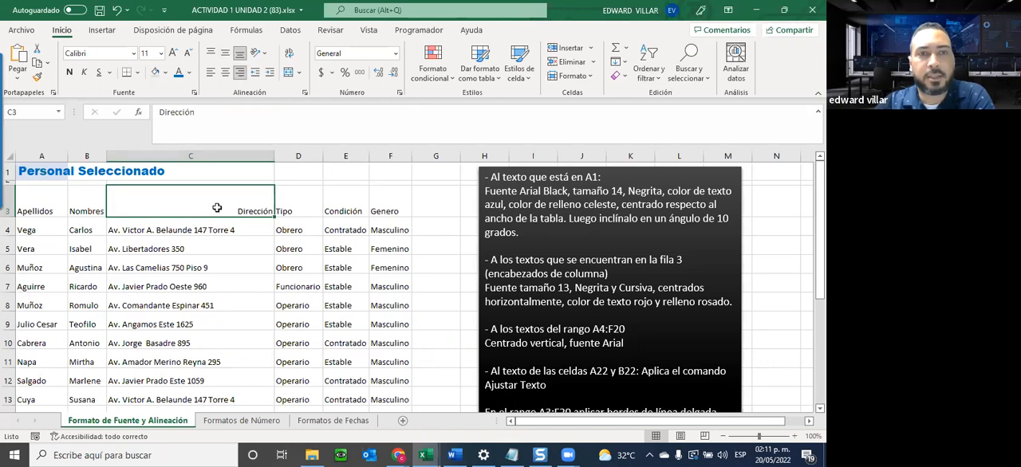
pyautogui.click(225, 73)
pyautogui.click(210, 73)
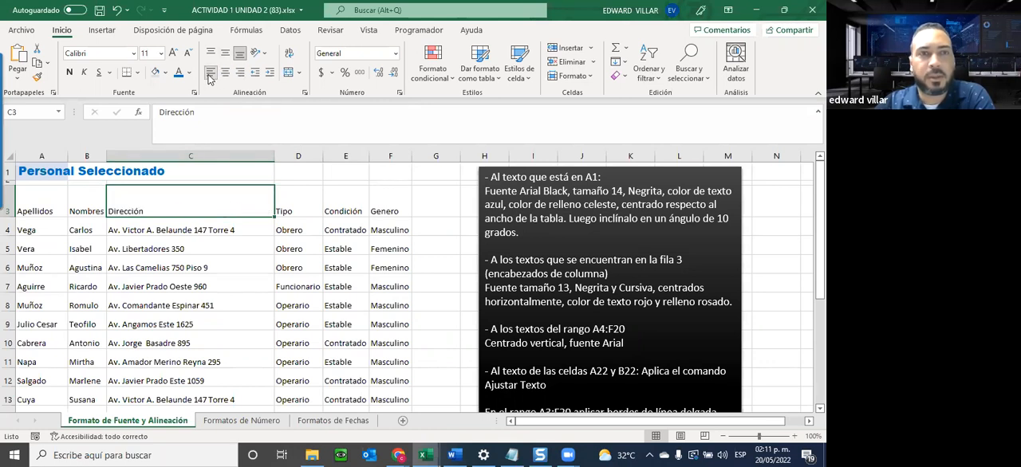
pyautogui.click(226, 72)
pyautogui.click(239, 73)
pyautogui.click(223, 72)
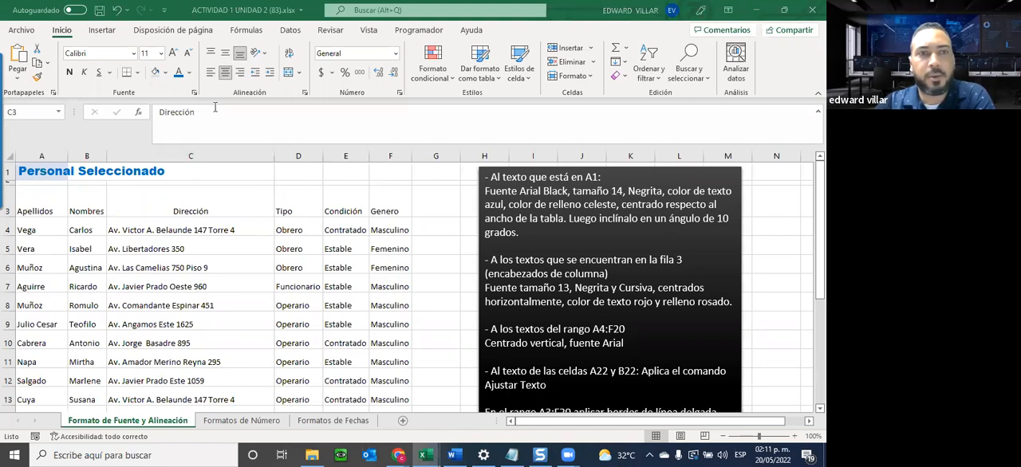
# Try top and middle vertical alignment together with left alignment on the Dirección header in C3.
pyautogui.click(211, 56)
pyautogui.click(211, 54)
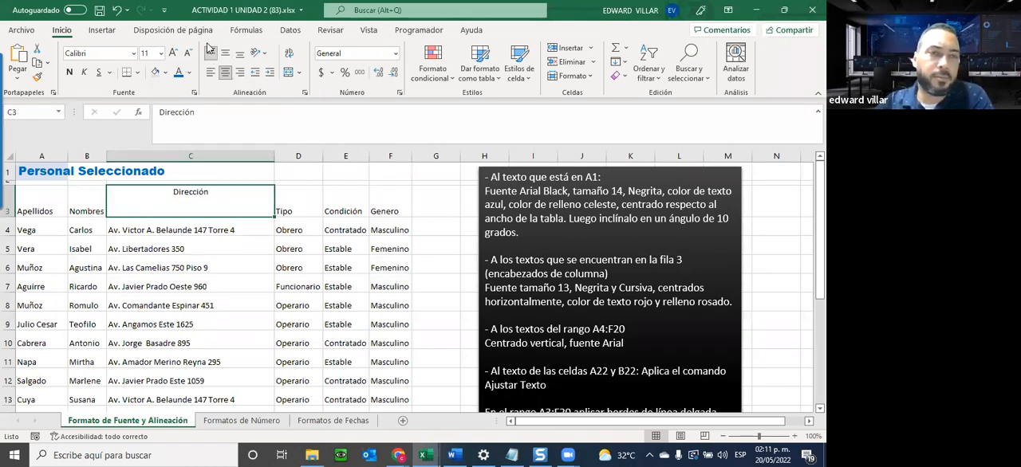
pyautogui.click(211, 72)
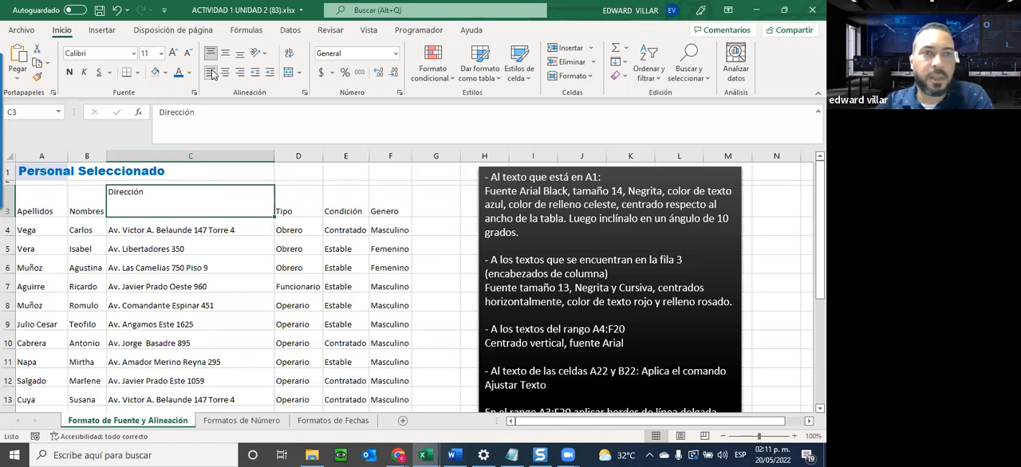
pyautogui.click(226, 53)
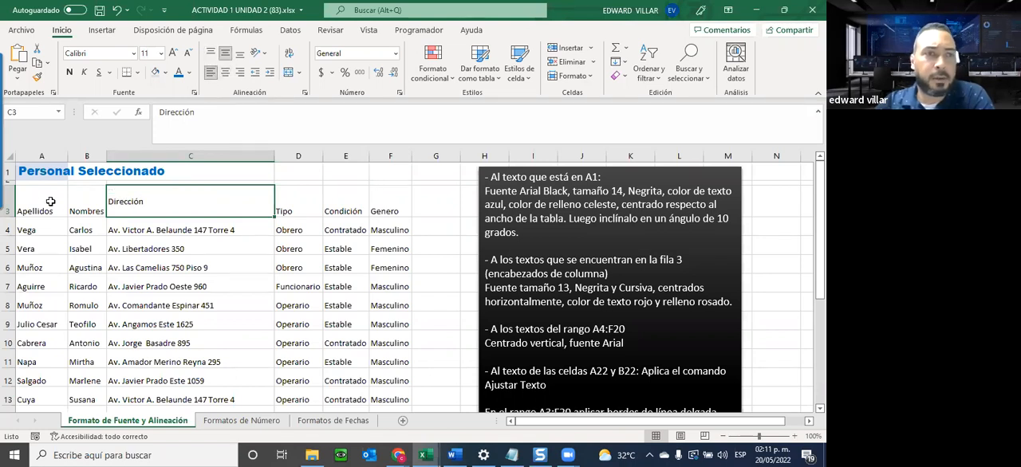
# Undo the alignment changes in C3 and the resizing of row 3 and column C.
pyautogui.click(117, 10)
pyautogui.click(116, 10)
pyautogui.click(117, 10)
pyautogui.click(117, 9)
pyautogui.click(116, 9)
pyautogui.click(116, 10)
pyautogui.click(116, 9)
pyautogui.click(116, 10)
pyautogui.click(116, 9)
pyautogui.click(117, 10)
pyautogui.click(117, 9)
pyautogui.click(117, 10)
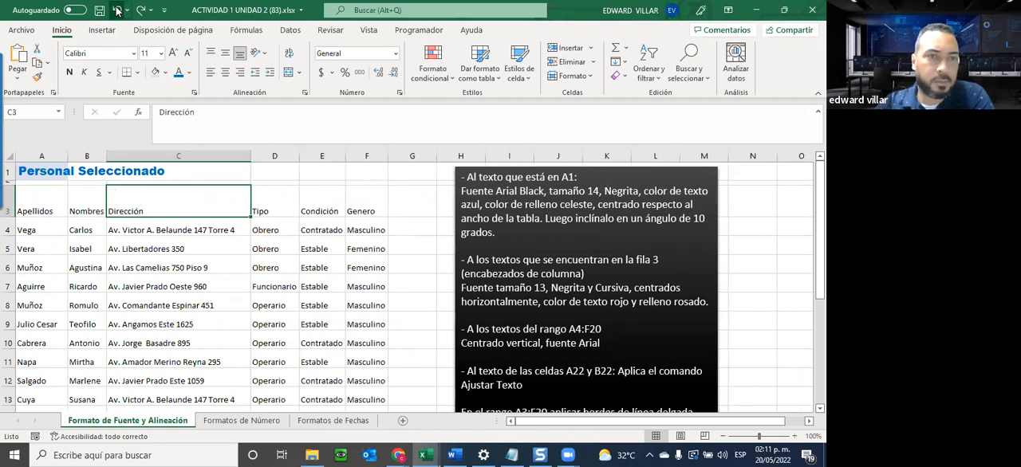
pyautogui.click(117, 9)
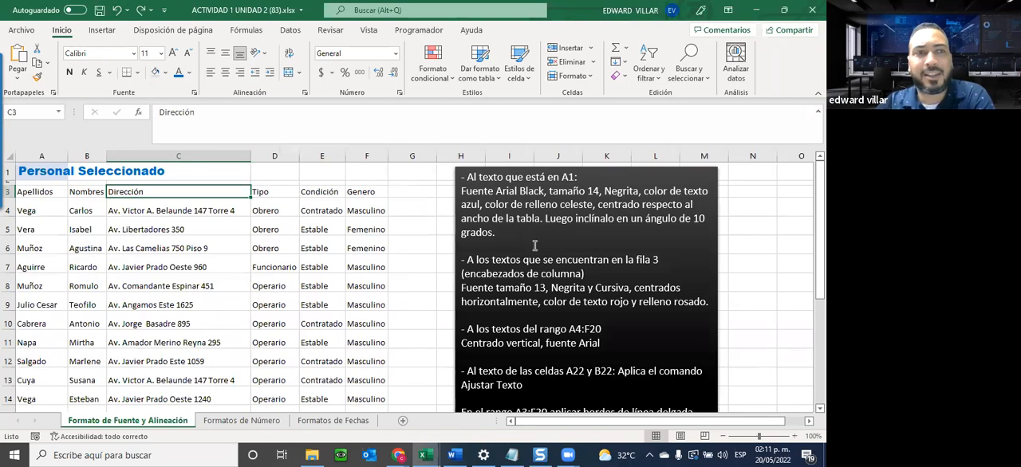
# Merge and centre the title across A1:F1 to match the table's width.
pyautogui.moveTo(25, 171); pyautogui.dragTo(358, 171)
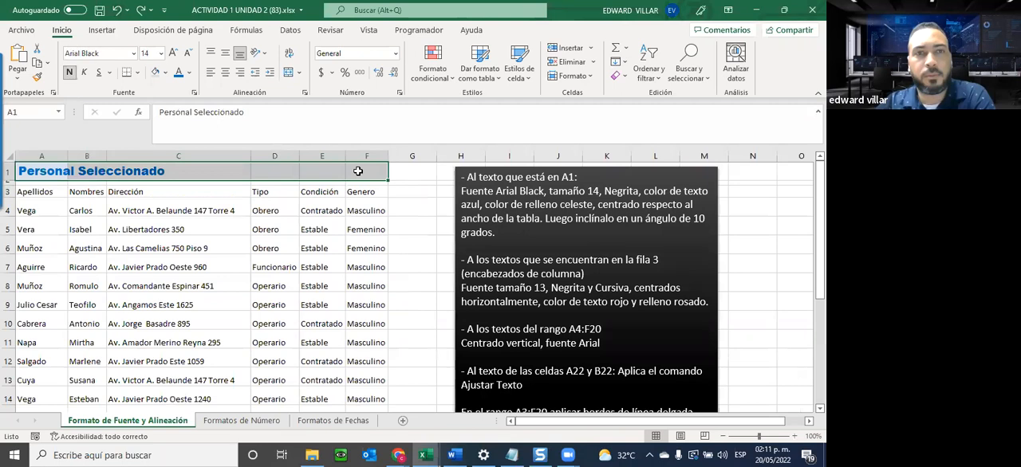
pyautogui.click(289, 72)
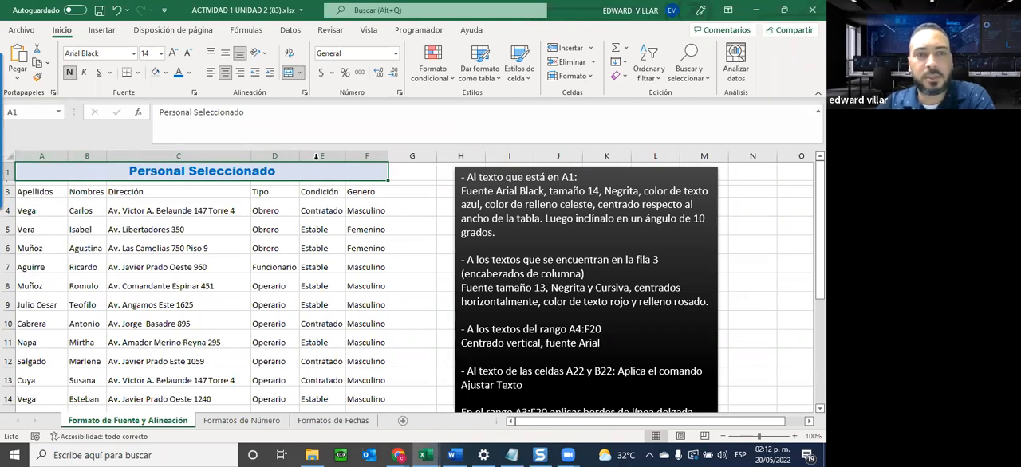
pyautogui.click(238, 202)
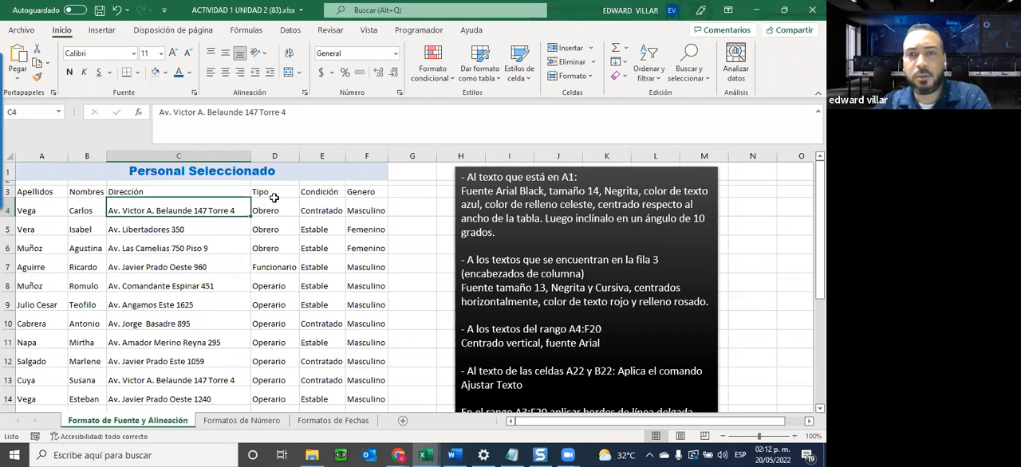
# Tilt the merged A1 title text to 10 degrees and make row 1 tall enough to show it fully.
pyautogui.click(168, 171)
pyautogui.rightClick(168, 172)
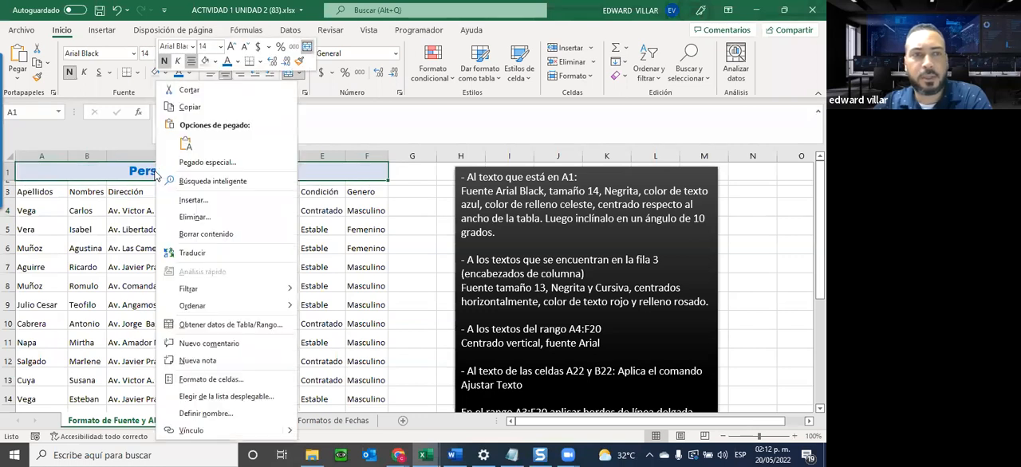
pyautogui.click(237, 380)
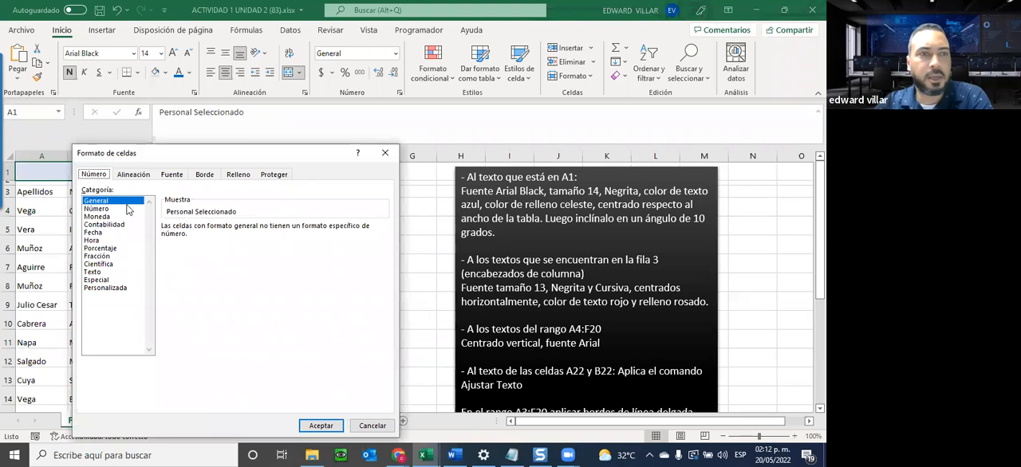
pyautogui.click(139, 174)
pyautogui.click(355, 287)
pyautogui.click(355, 288)
pyautogui.click(355, 288)
pyautogui.click(355, 288)
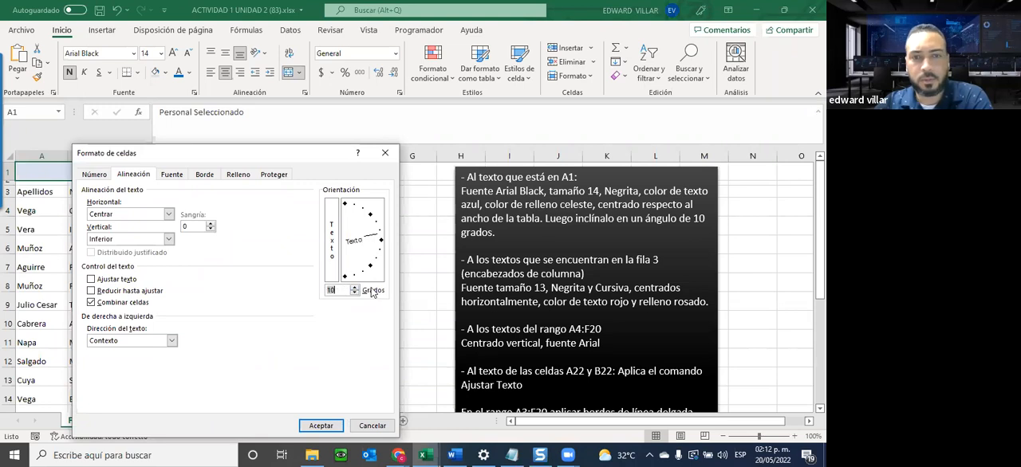
pyautogui.click(339, 427)
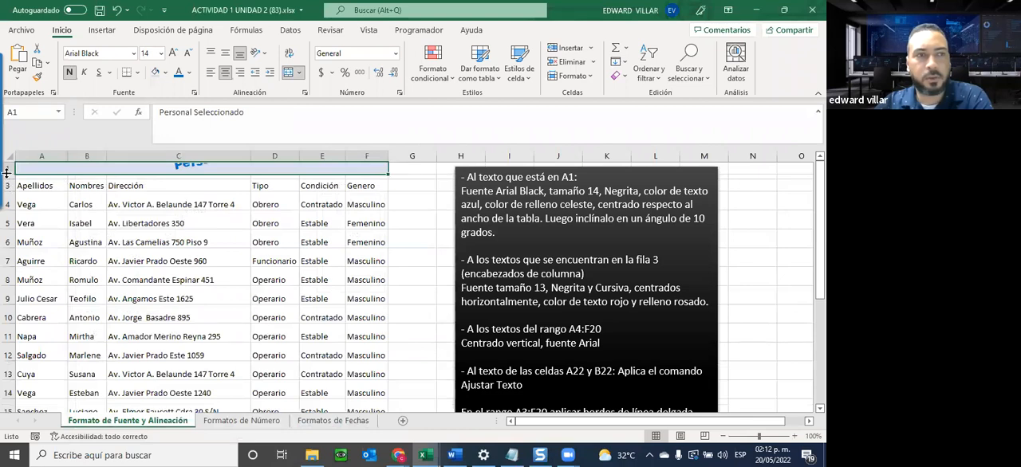
pyautogui.moveTo(6, 173); pyautogui.dragTo(6, 205)
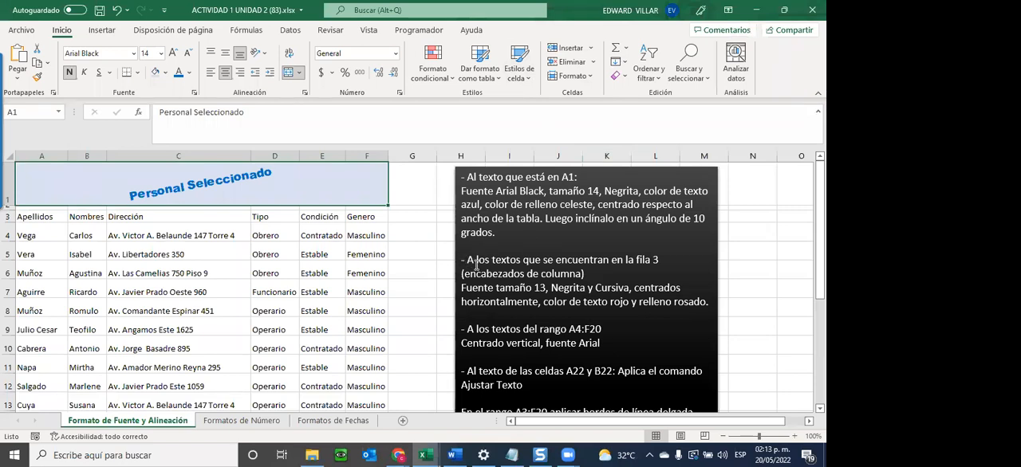
# Format the column headers in A3:F3 with font size 13, bold, italic and horizontal centring.
pyautogui.moveTo(476, 264); pyautogui.dragTo(470, 263)
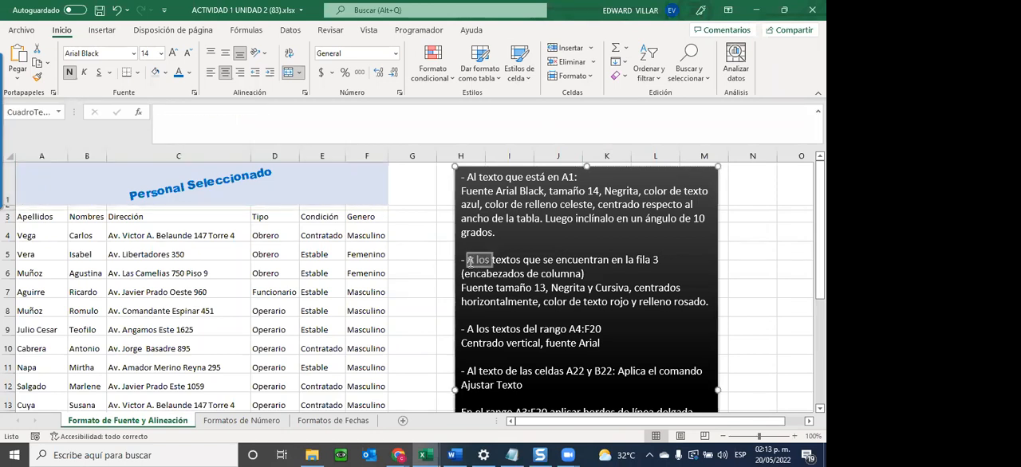
pyautogui.moveTo(470, 261); pyautogui.dragTo(662, 260)
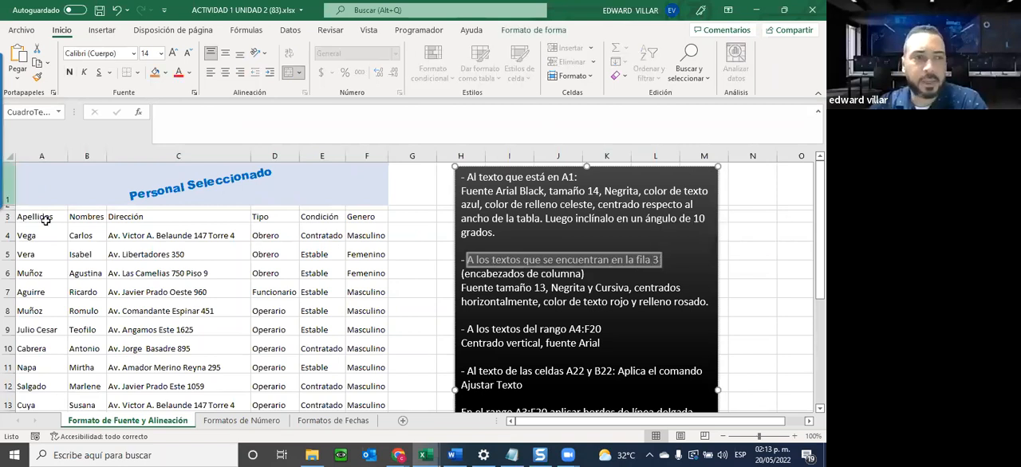
pyautogui.moveTo(46, 220); pyautogui.dragTo(375, 220)
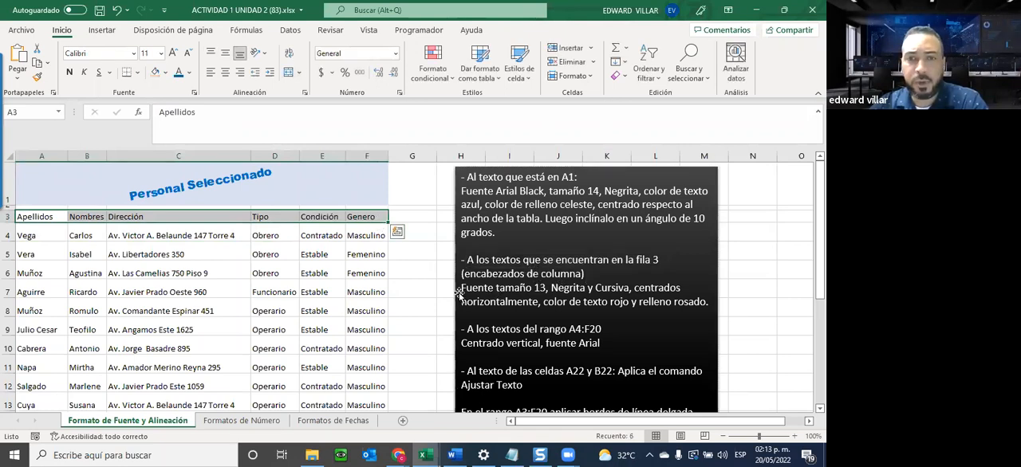
pyautogui.click(144, 54)
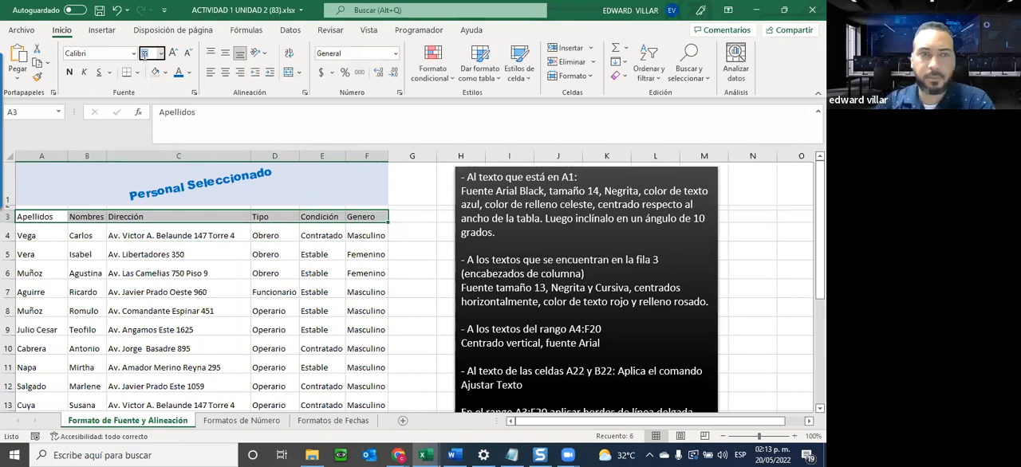
pyautogui.write('13')
pyautogui.press('Return')
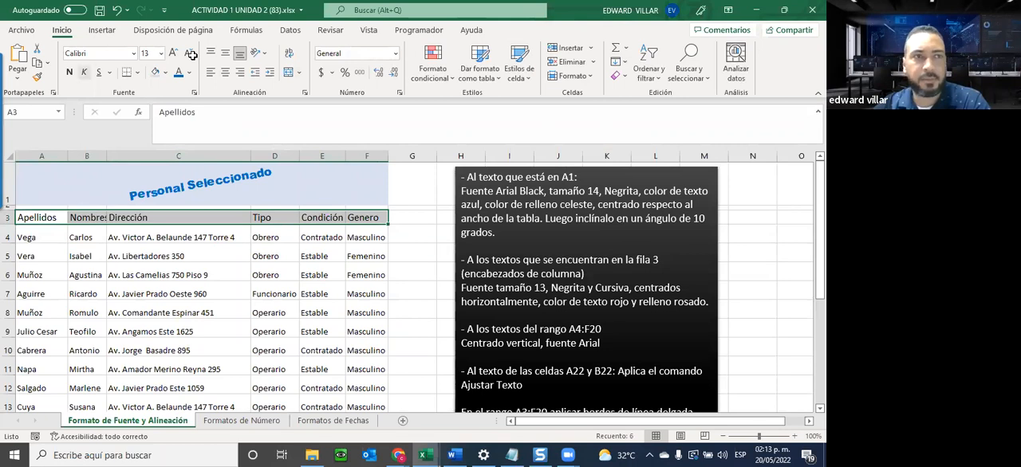
pyautogui.click(70, 73)
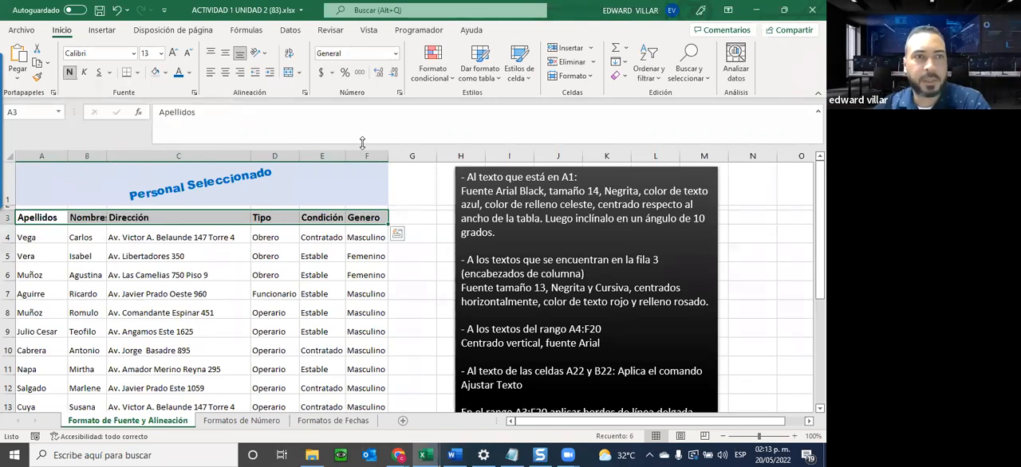
pyautogui.click(85, 73)
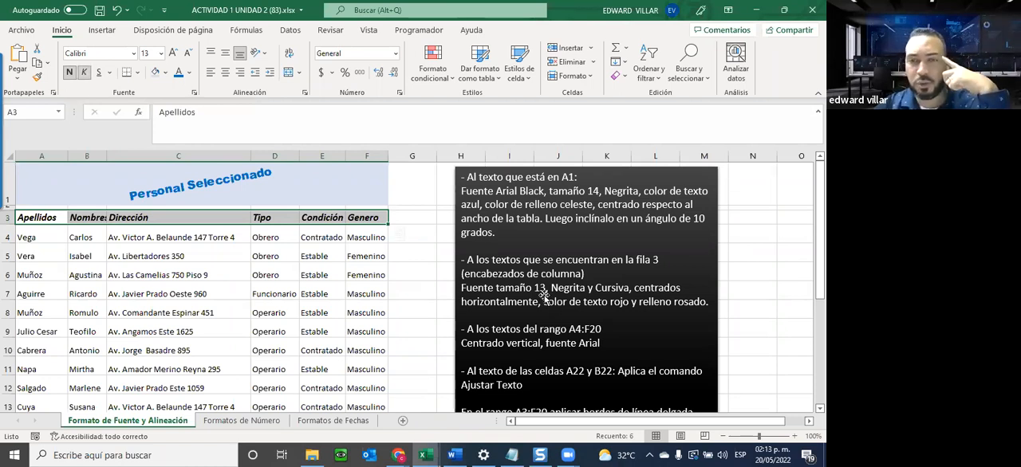
pyautogui.click(225, 72)
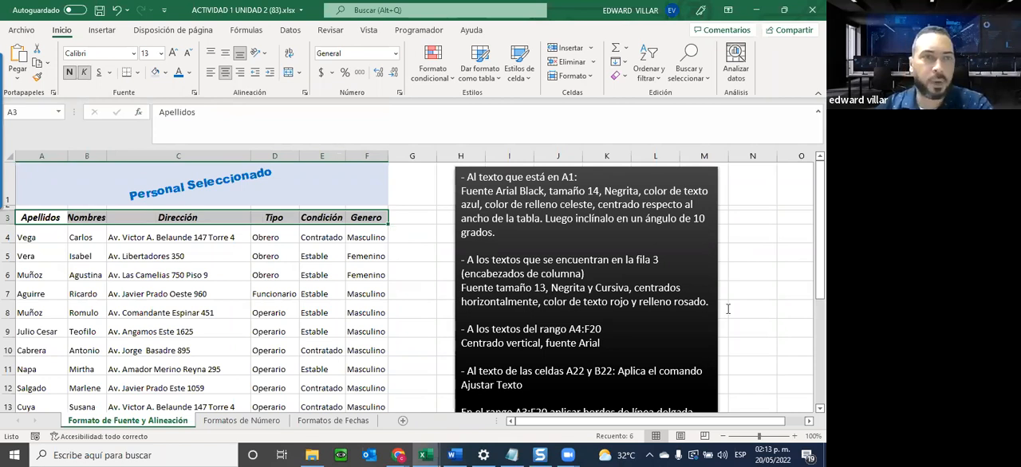
# Give the headers in A3:F3 a red font colour and a light pink fill.
pyautogui.click(189, 72)
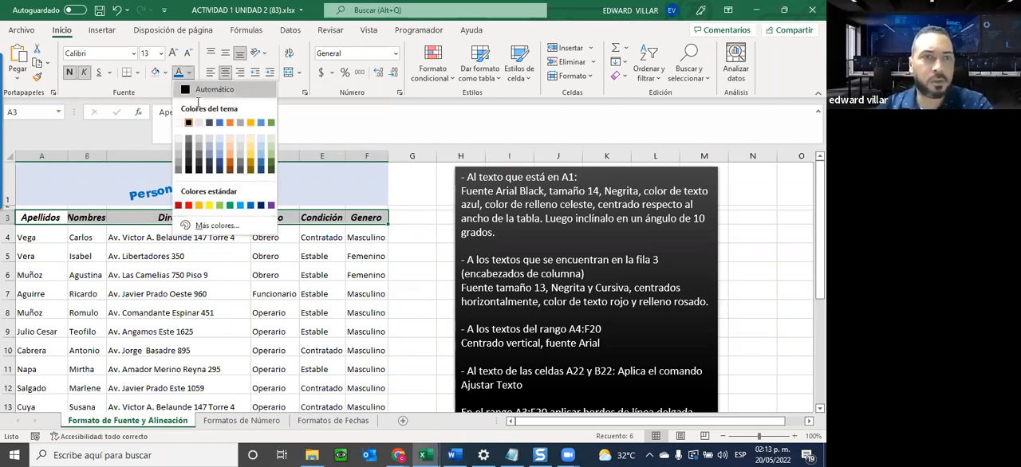
pyautogui.click(188, 205)
pyautogui.click(165, 73)
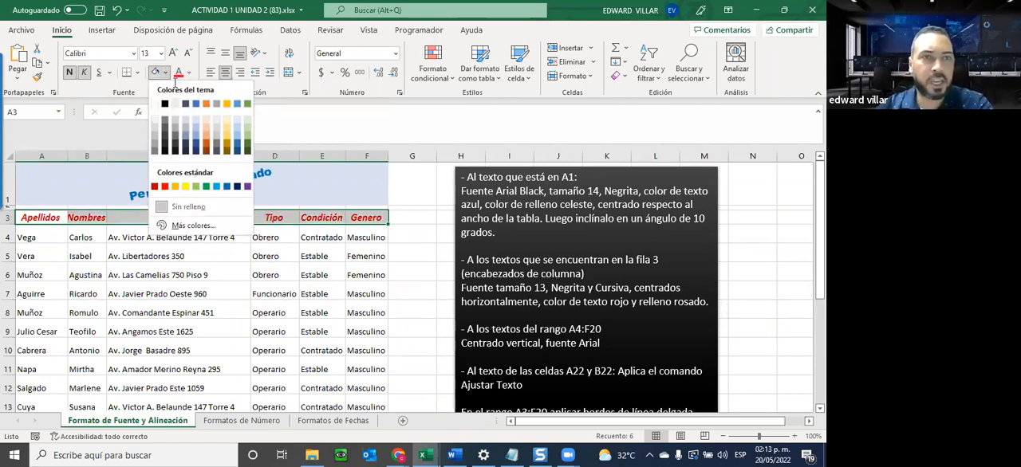
pyautogui.click(185, 134)
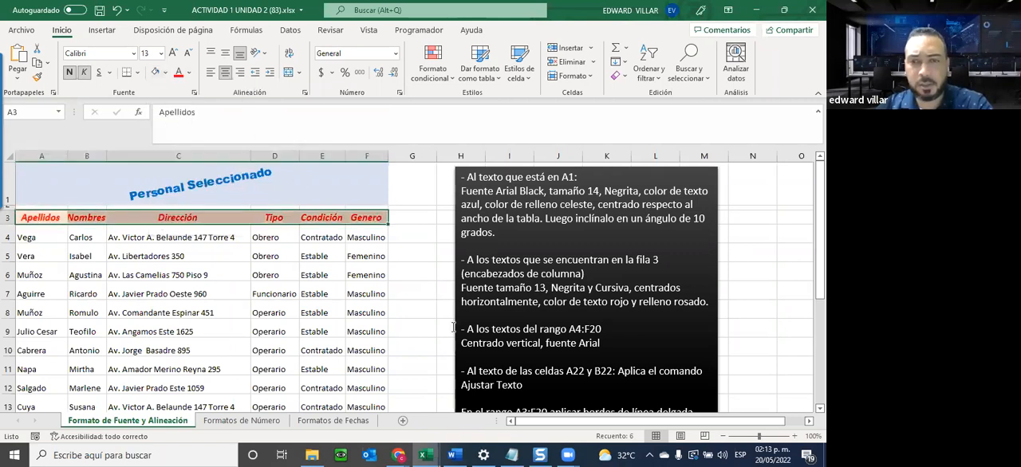
# Align the data in A4:F20 vertically in the middle and change its font to Arial.
pyautogui.scroll(-3, 591, 334)
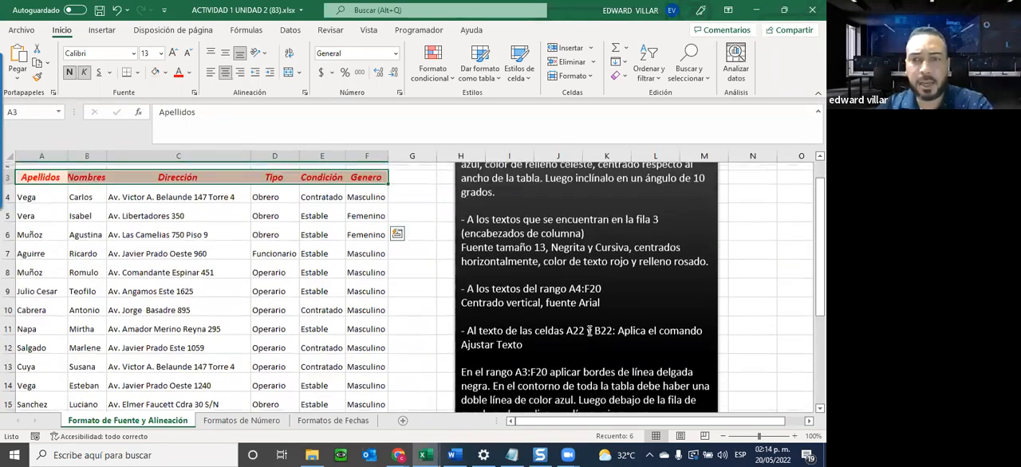
pyautogui.scroll(3, 588, 331)
pyautogui.moveTo(44, 237); pyautogui.dragTo(87, 237)
pyautogui.moveTo(282, 354); pyautogui.dragTo(358, 381)
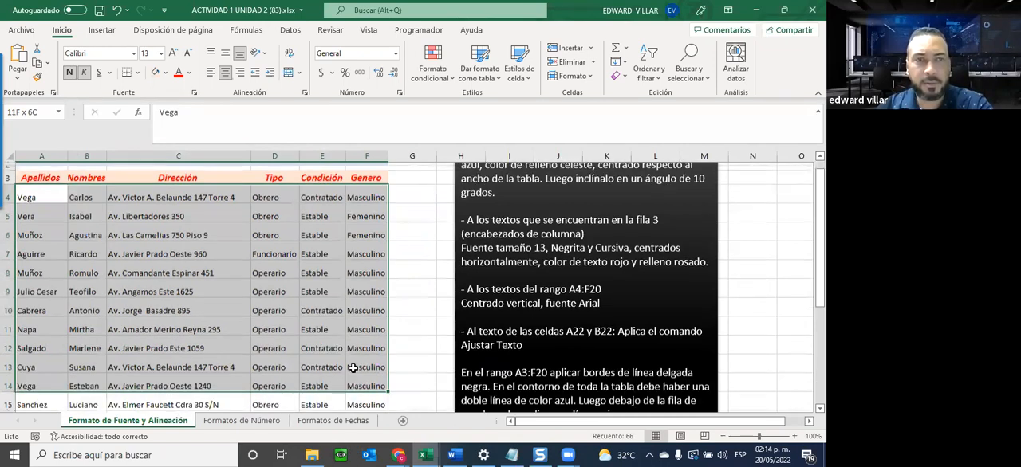
pyautogui.click(228, 58)
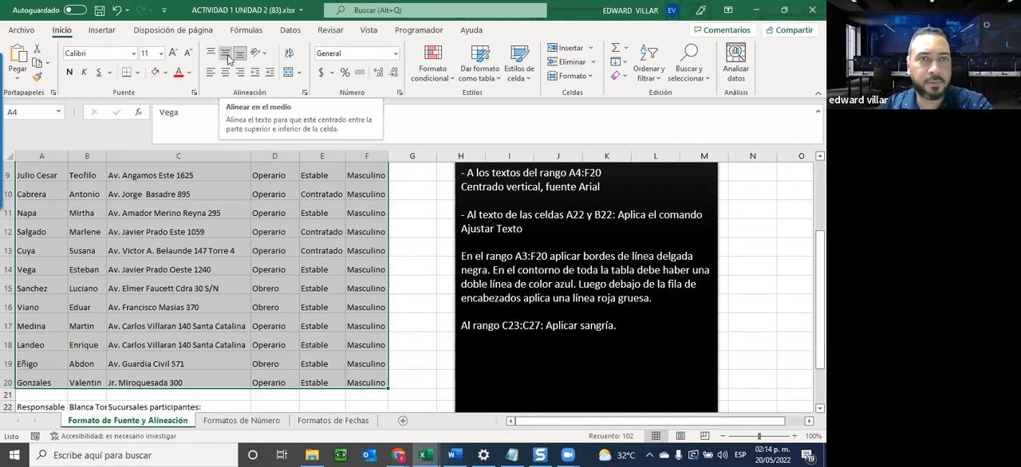
pyautogui.click(230, 60)
pyautogui.scroll(3, 229, 60)
pyautogui.click(134, 54)
pyautogui.scroll(-3, 123, 180)
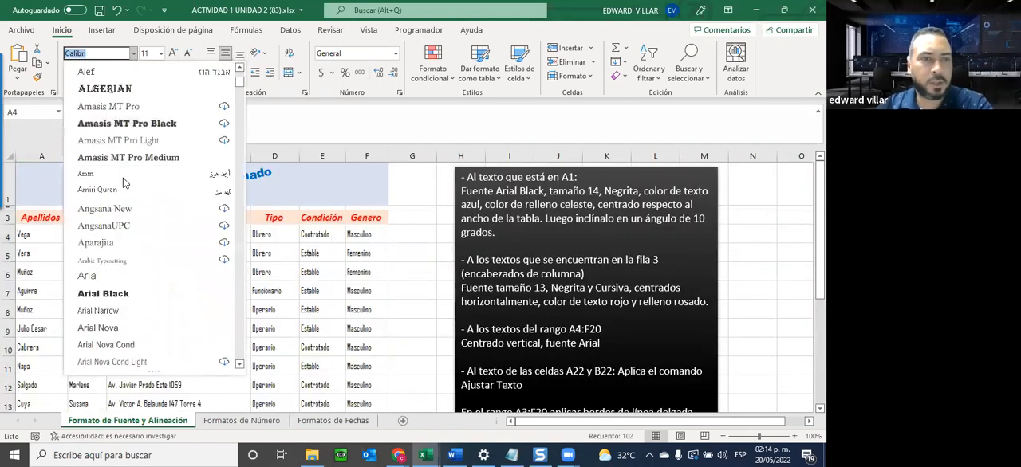
pyautogui.click(101, 277)
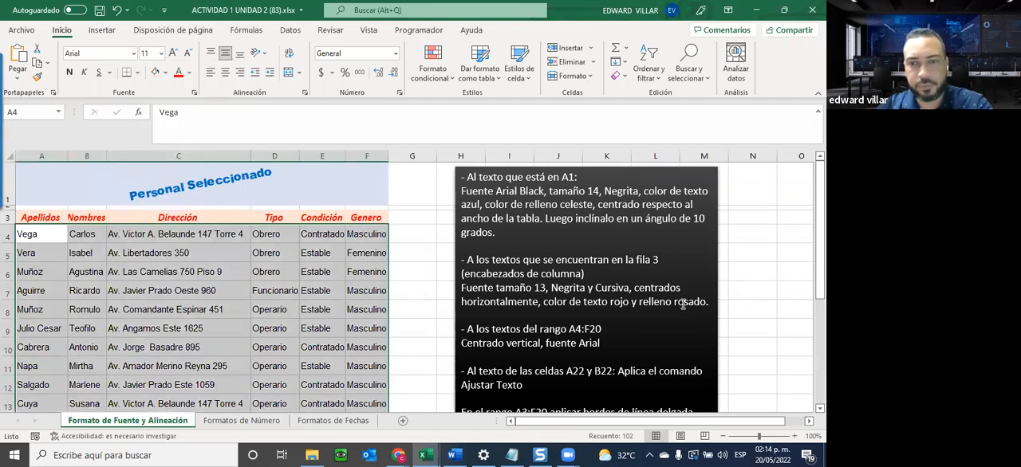
# Make row 22 taller and apply Wrap Text (Ajustar texto) to cells A22:B22.
pyautogui.scroll(-1, 558, 291)
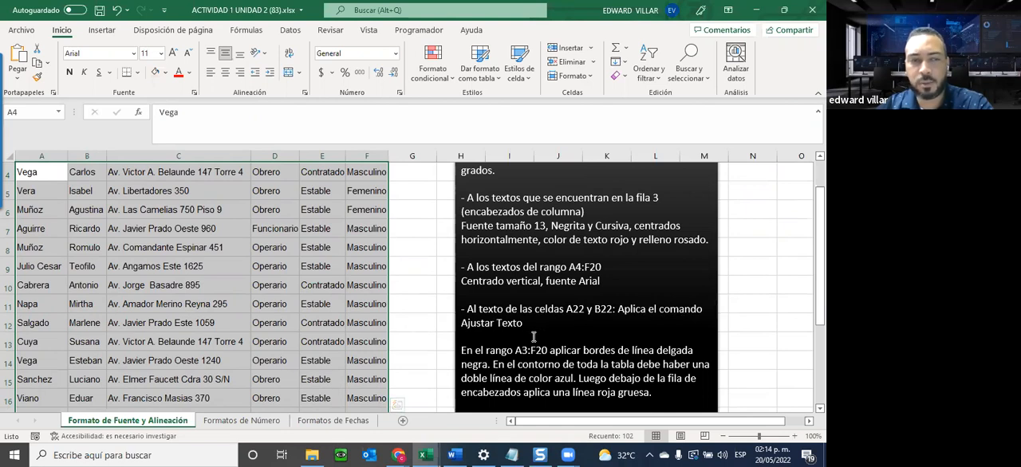
pyautogui.scroll(-3, 534, 337)
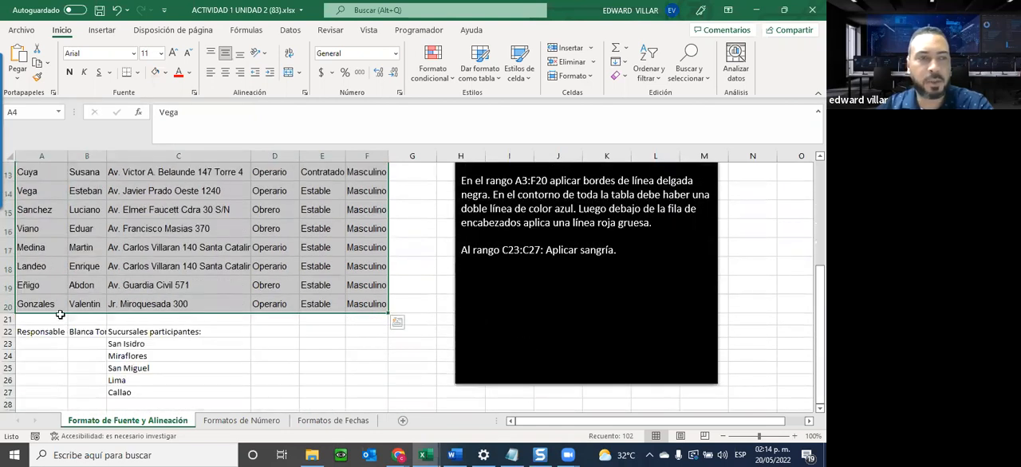
pyautogui.click(41, 331)
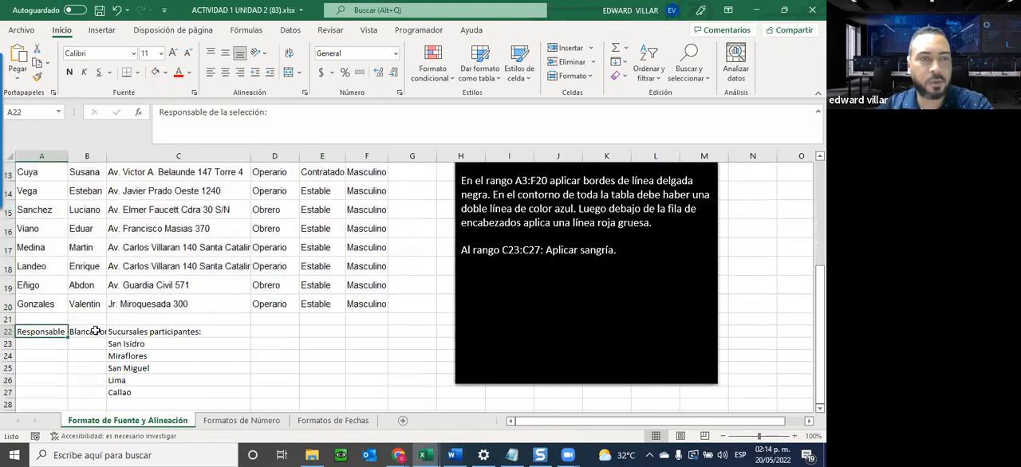
pyautogui.click(90, 332)
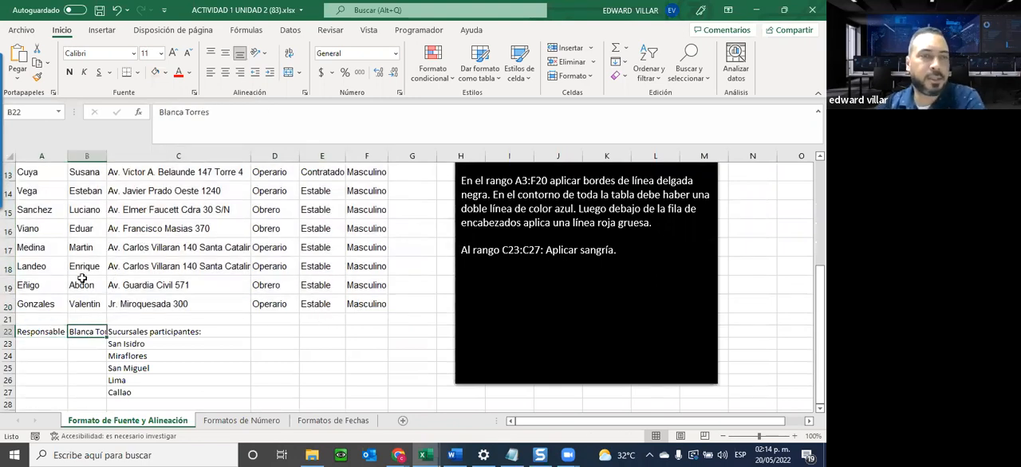
pyautogui.click(35, 335)
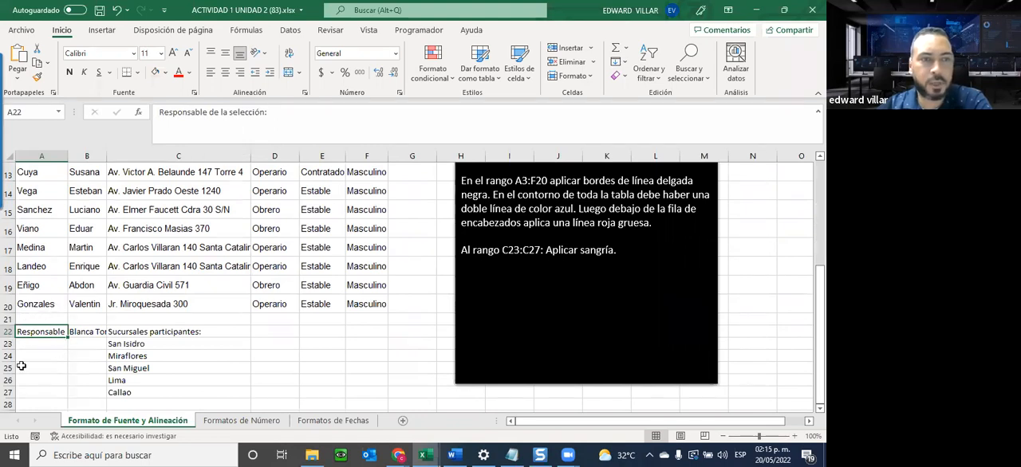
pyautogui.click(85, 331)
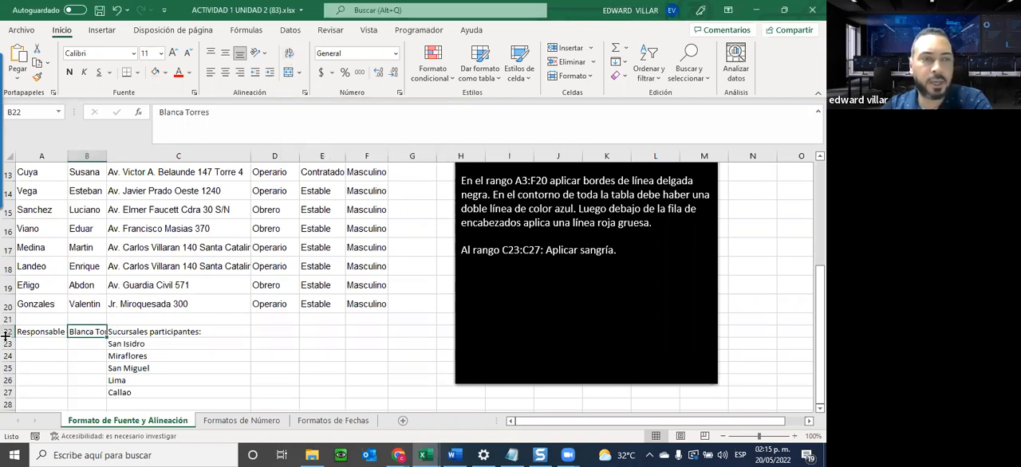
pyautogui.moveTo(5, 336); pyautogui.dragTo(84, 354)
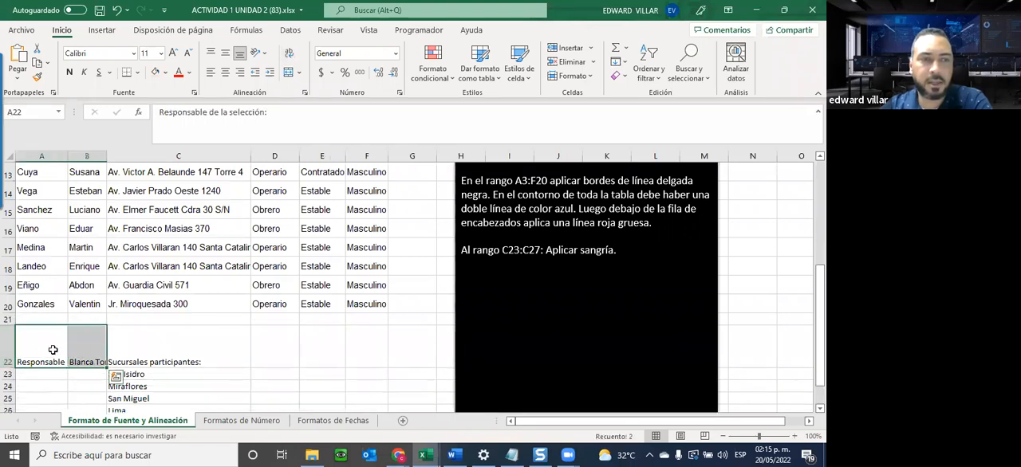
pyautogui.click(290, 53)
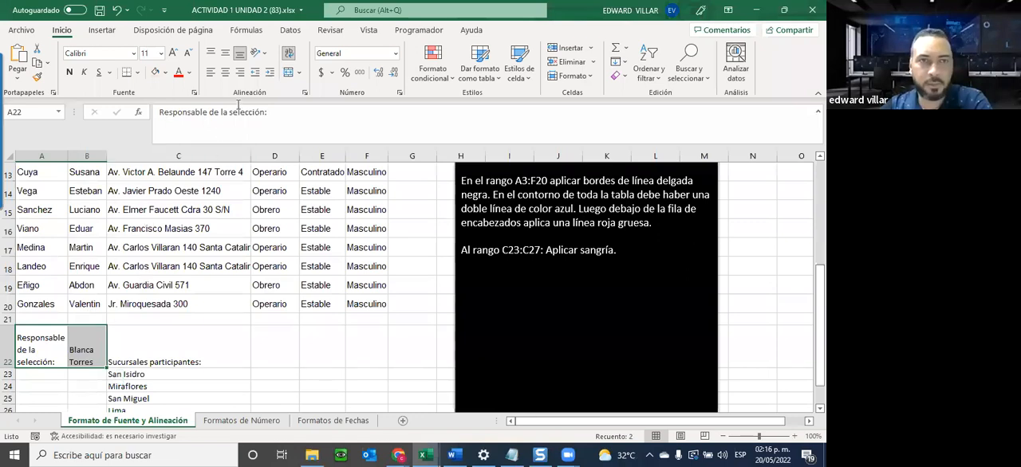
# Centre the text in A22:B22 both horizontally and vertically.
pyautogui.click(226, 72)
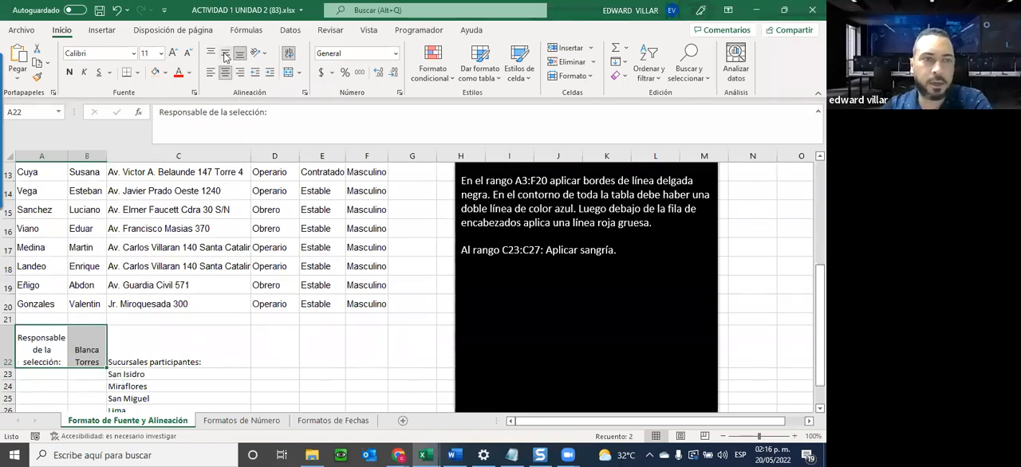
pyautogui.click(226, 51)
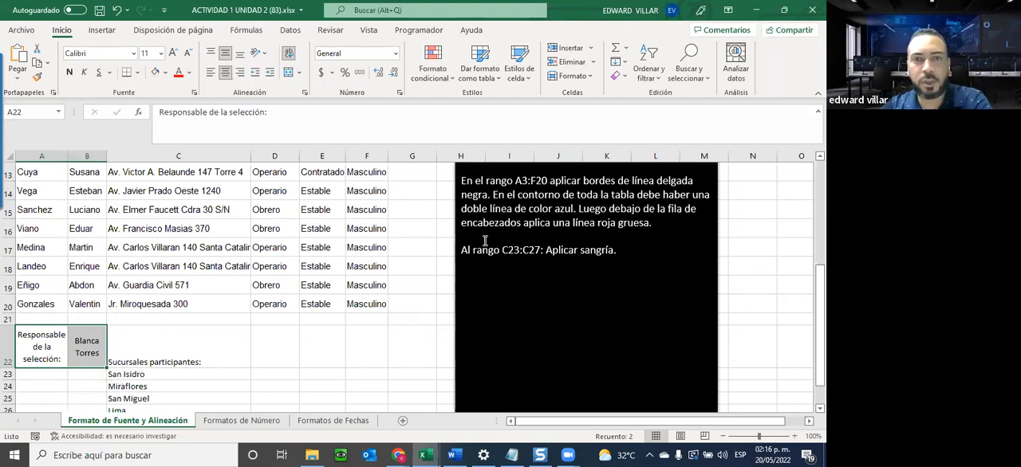
pyautogui.scroll(-2, 92, 228)
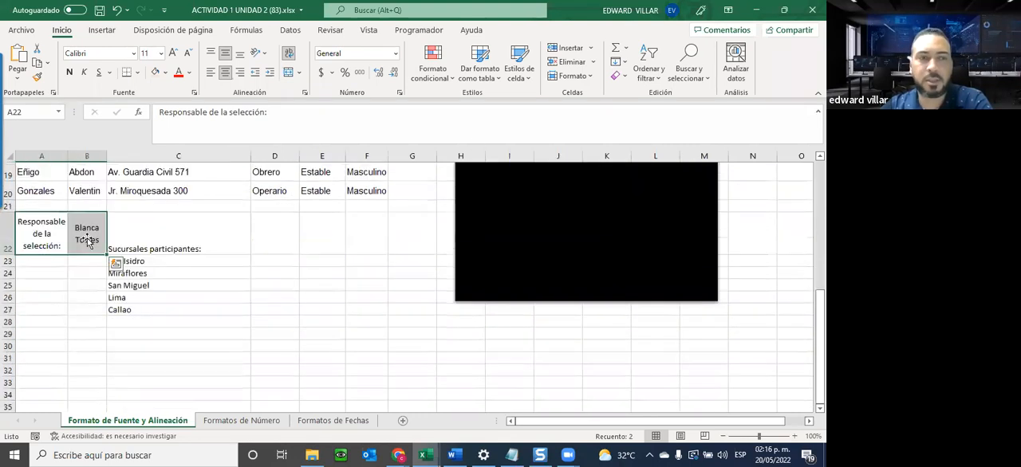
pyautogui.scroll(3, 75, 394)
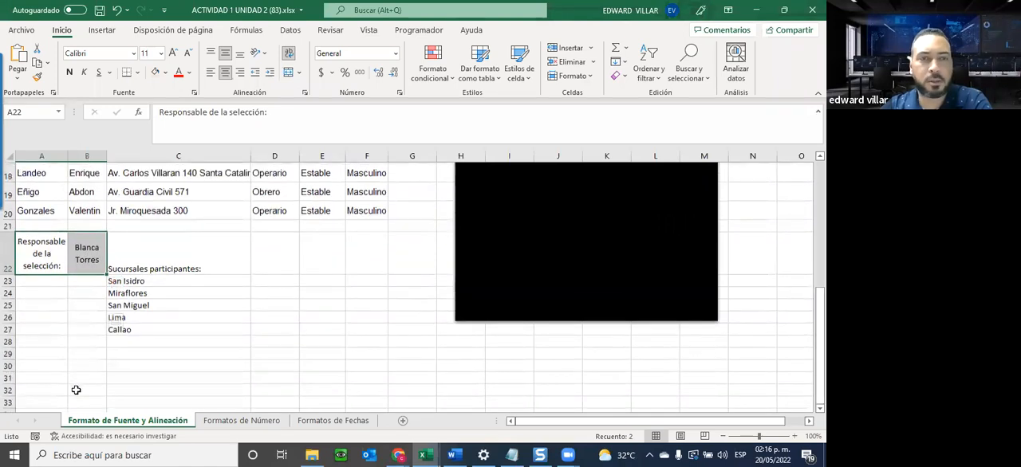
pyautogui.scroll(-1, 335, 274)
pyautogui.scroll(1, 335, 275)
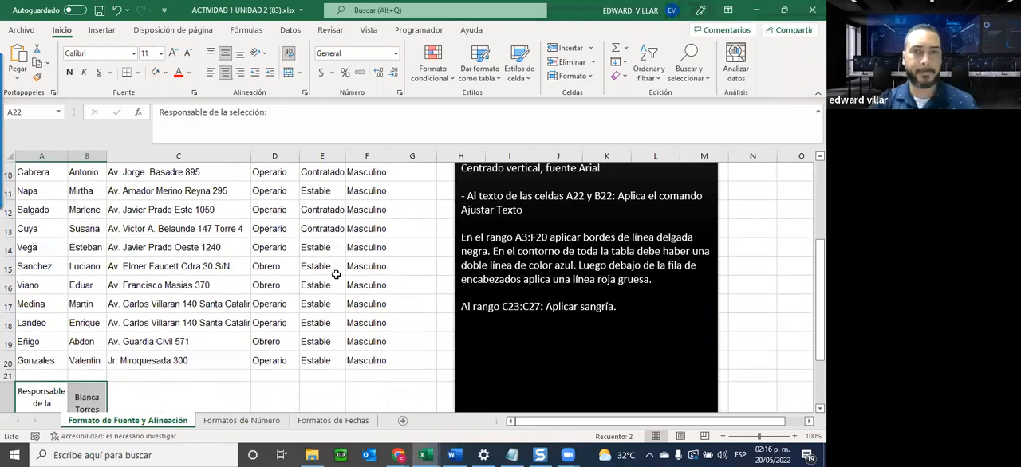
pyautogui.click(609, 12)
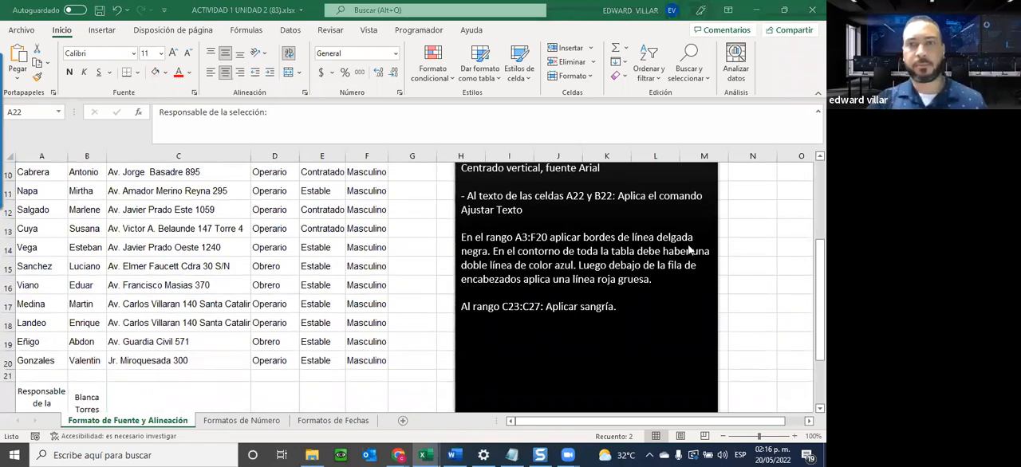
# Examine the border and indentation instructions beside the table and the range A3:F20 they refer to.
pyautogui.scroll(-1, 661, 186)
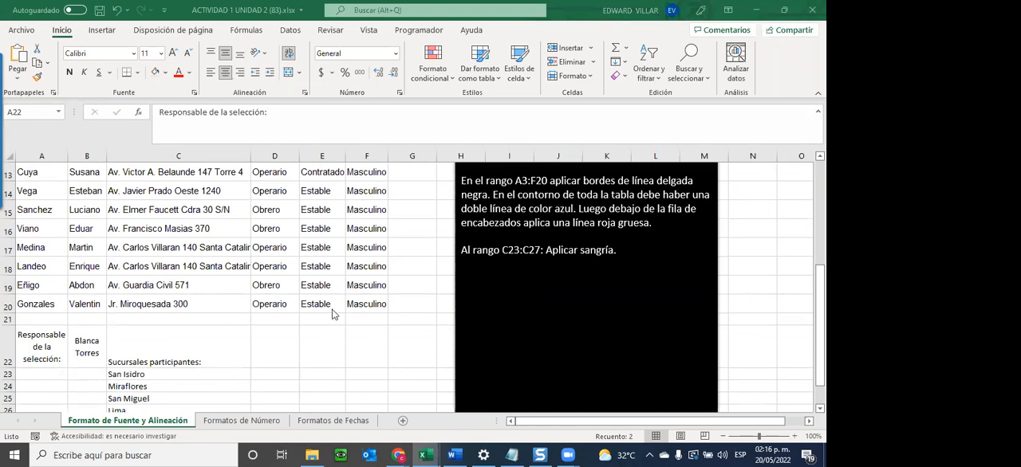
pyautogui.scroll(2, 331, 321)
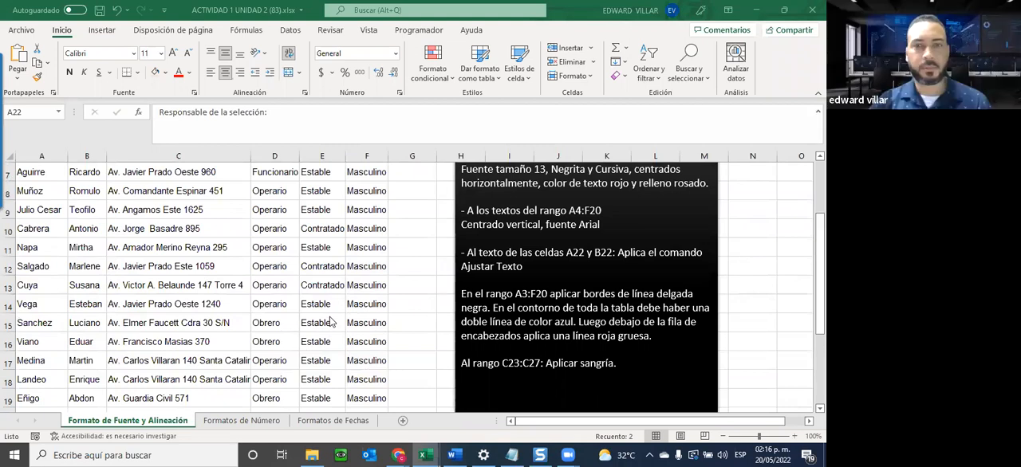
pyautogui.scroll(1, 332, 321)
pyautogui.scroll(1, 24, 221)
pyautogui.moveTo(24, 221); pyautogui.dragTo(341, 351)
pyautogui.scroll(-1, 340, 359)
pyautogui.scroll(-2, 341, 359)
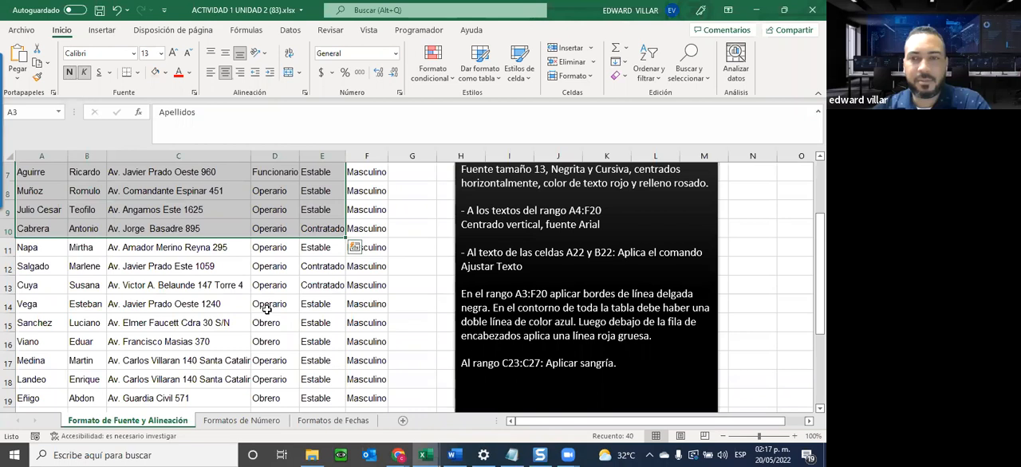
pyautogui.scroll(2, 267, 309)
pyautogui.moveTo(27, 215); pyautogui.dragTo(378, 242)
pyautogui.click(367, 325)
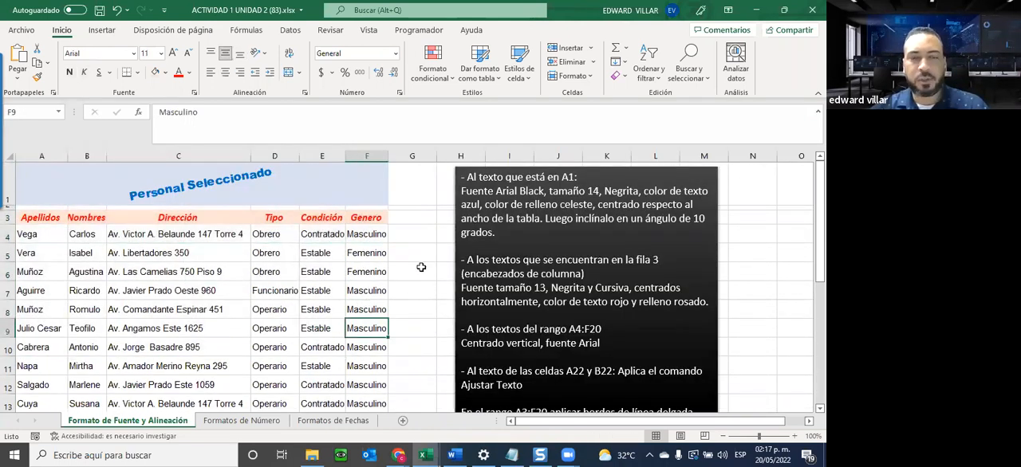
pyautogui.scroll(-1, 403, 203)
pyautogui.click(399, 194)
pyautogui.click(405, 227)
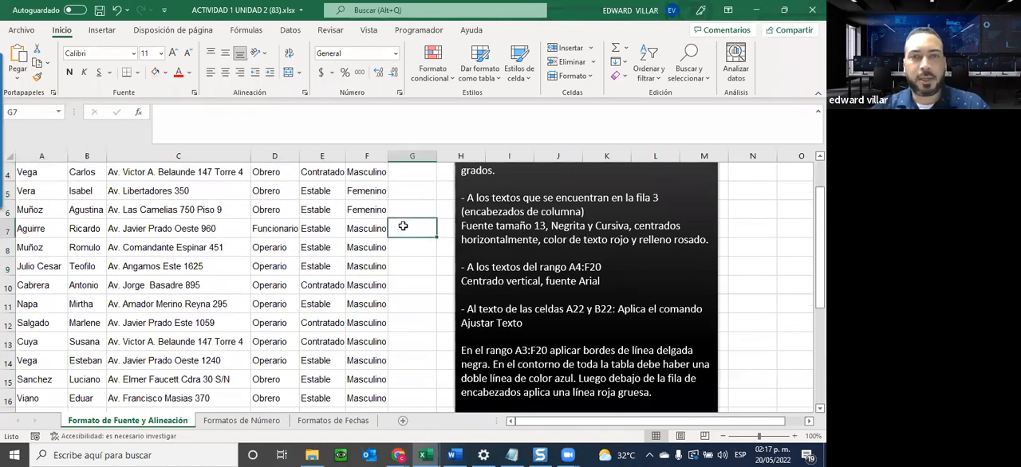
# Check how the sheet looks in the print preview before adding borders, and return to the worksheet.
pyautogui.click(22, 30)
pyautogui.click(55, 221)
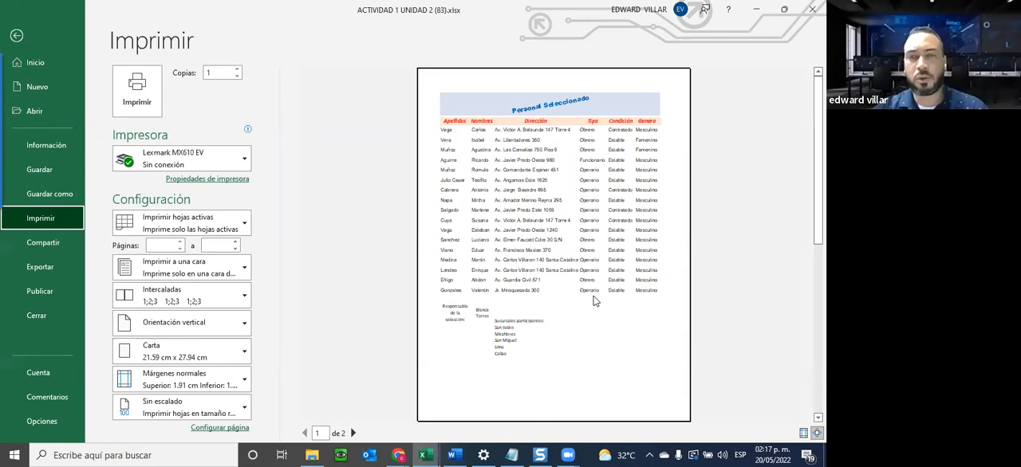
pyautogui.press('Escape')
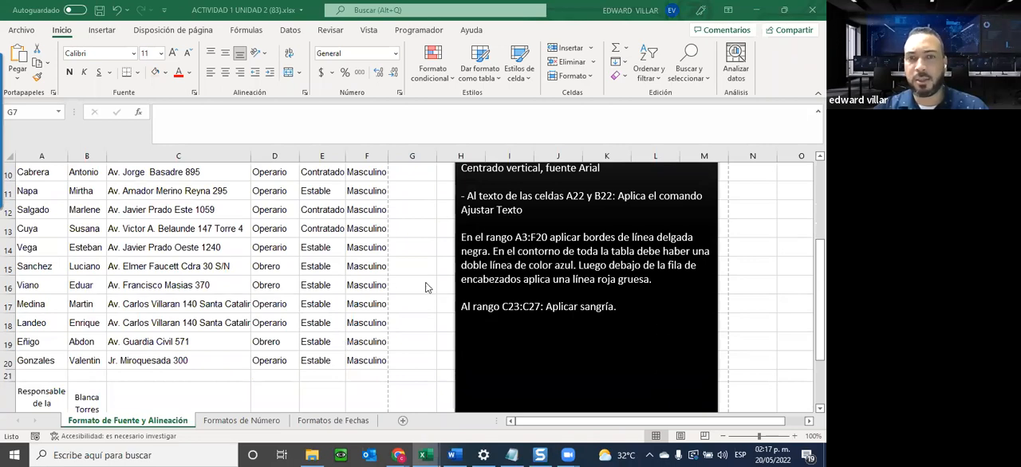
# Apply thin black borders to all cells in the range A3:F20 (Todos los bordes).
pyautogui.scroll(3, 367, 346)
pyautogui.scroll(-2, 363, 343)
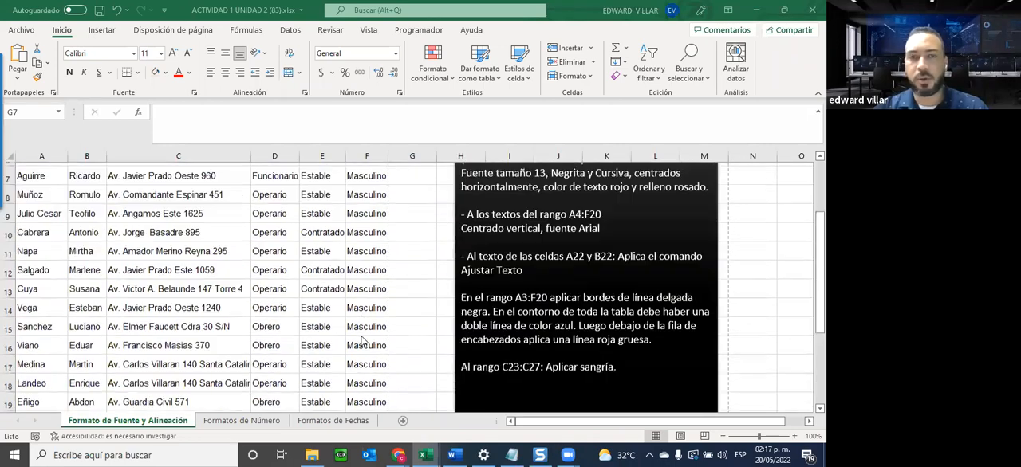
pyautogui.scroll(1, 363, 343)
pyautogui.scroll(-1, 203, 295)
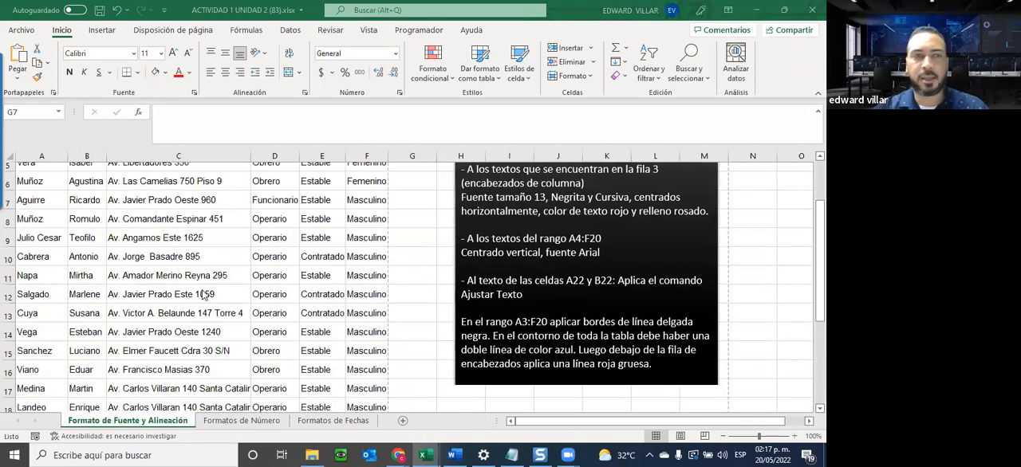
pyautogui.scroll(2, 42, 223)
pyautogui.moveTo(42, 224); pyautogui.dragTo(375, 381)
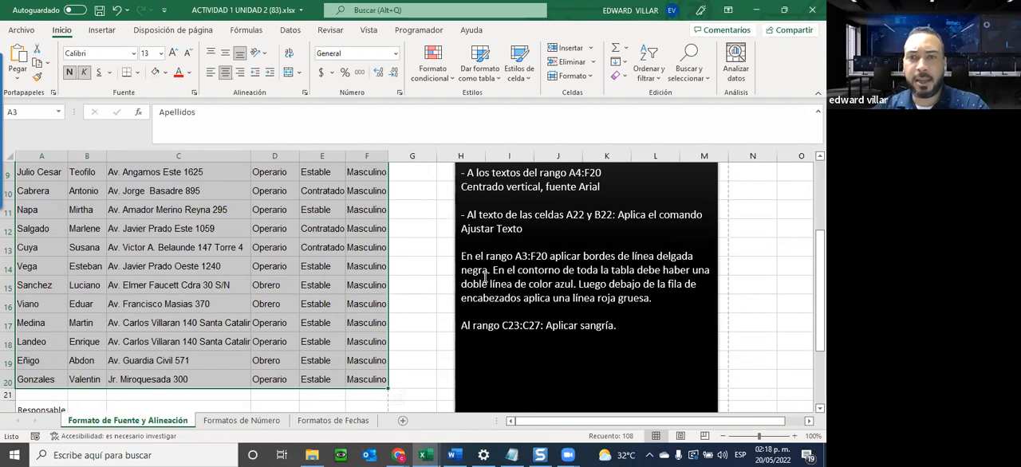
pyautogui.click(137, 73)
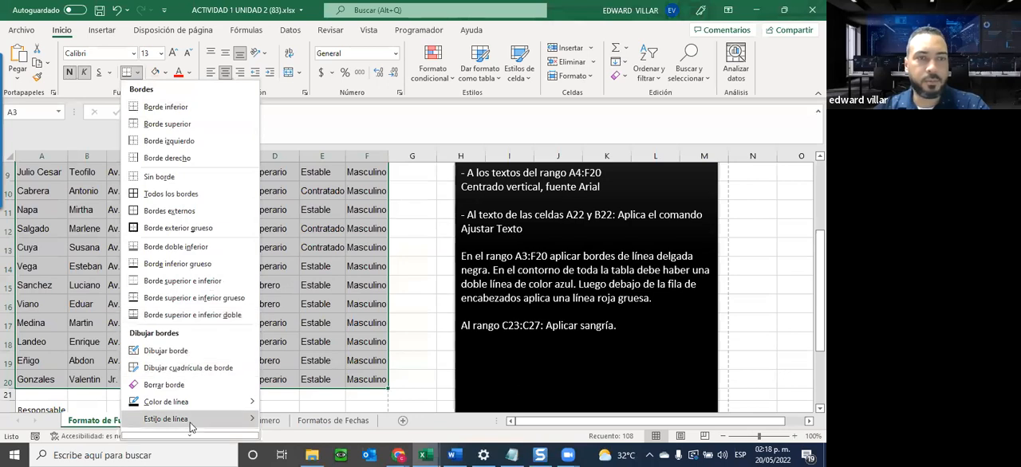
pyautogui.click(191, 427)
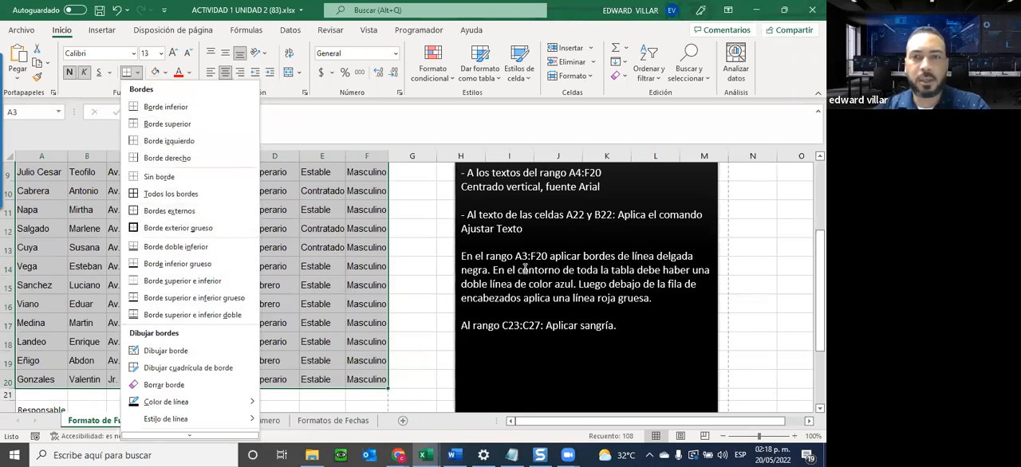
pyautogui.click(150, 196)
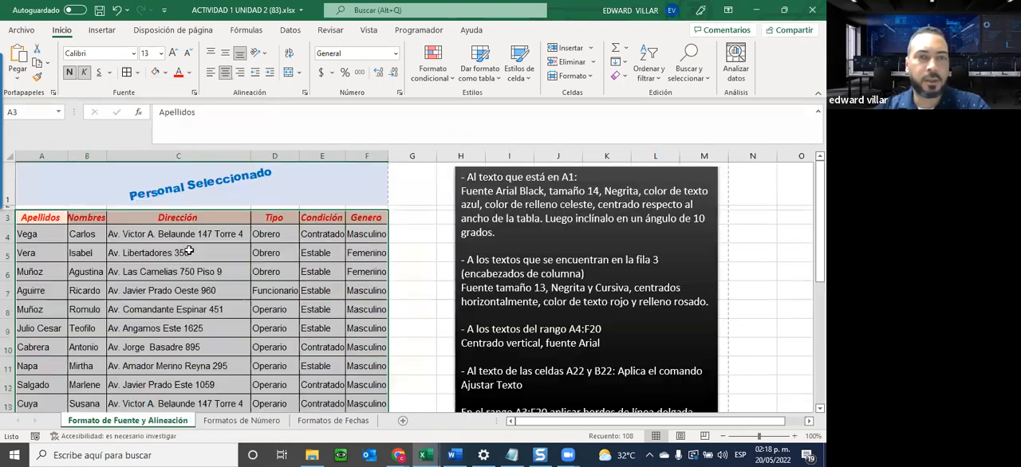
# Check the table's new borders in the print preview and return to the worksheet.
pyautogui.click(99, 218)
pyautogui.click(22, 31)
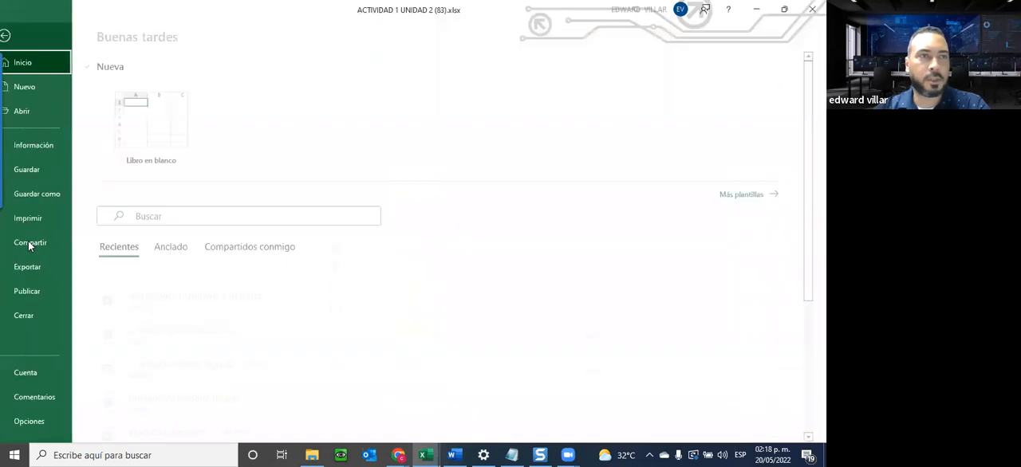
pyautogui.click(44, 217)
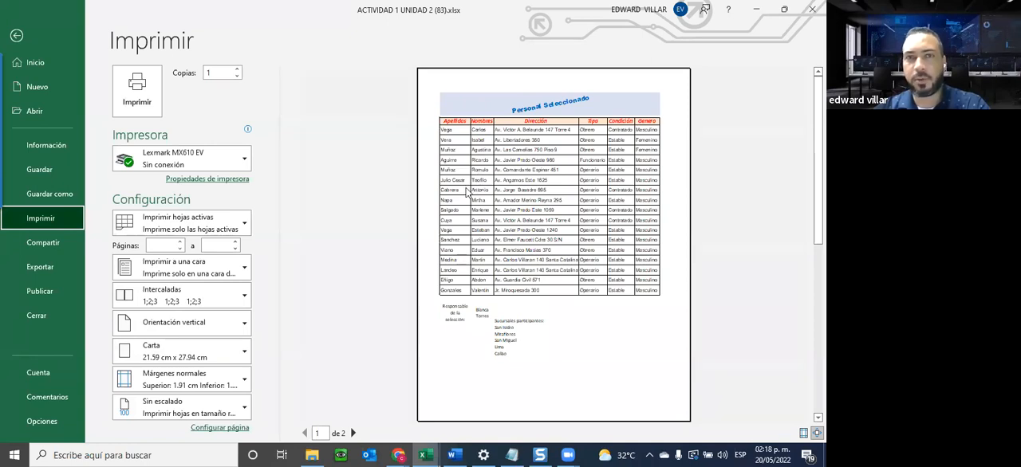
pyautogui.click(17, 37)
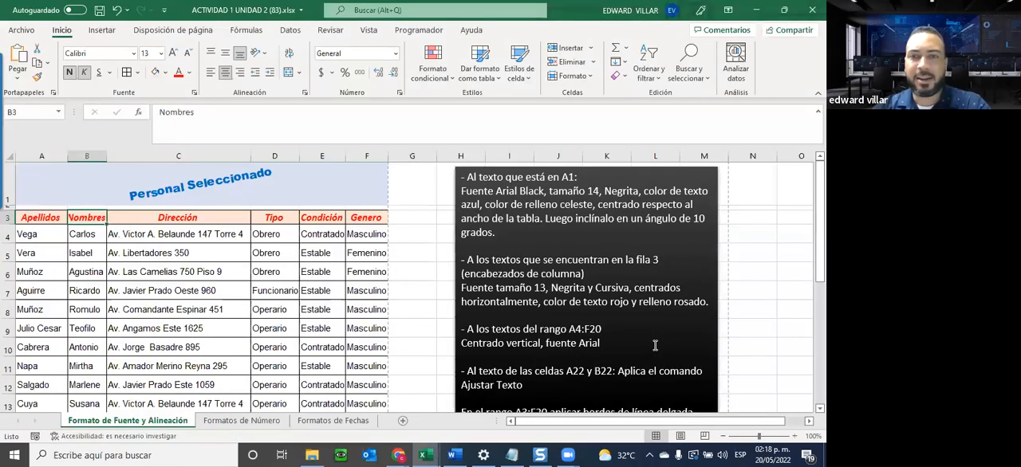
# Give the range A3:F20 a blue double-line outline border (Contorno), keeping its inner borders.
pyautogui.scroll(-2, 655, 346)
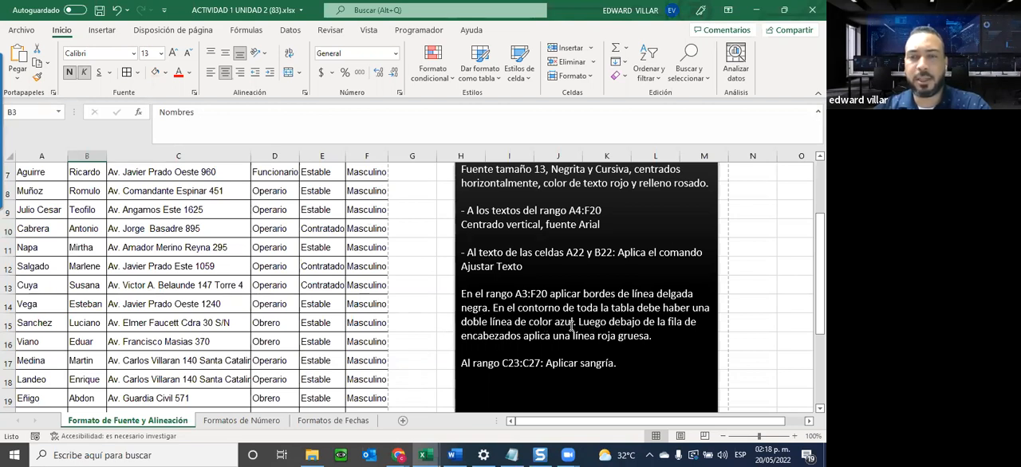
pyautogui.scroll(2, 172, 339)
pyautogui.moveTo(41, 220); pyautogui.dragTo(189, 323)
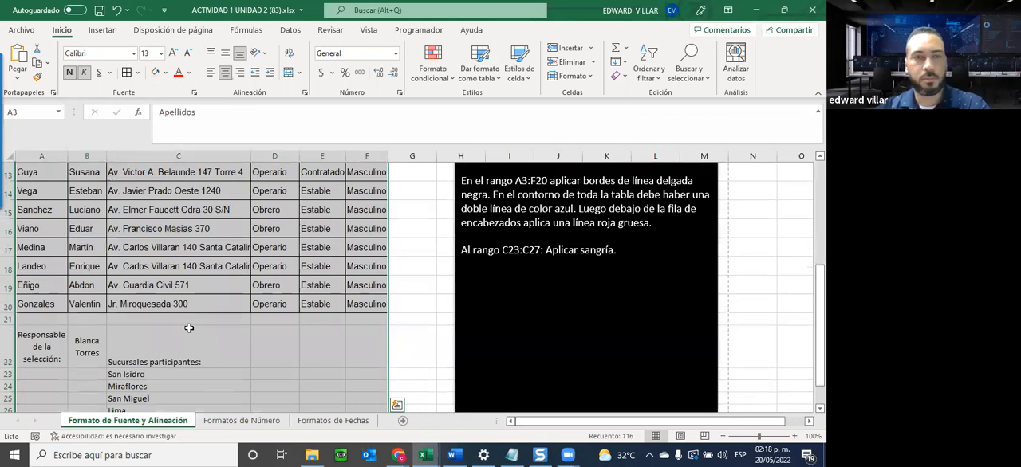
pyautogui.hotkey('shift', 'Up')
pyautogui.hotkey('shift', 'Up')
pyautogui.hotkey('shift', 'Up')
pyautogui.hotkey('shift', 'Up')
pyautogui.hotkey('shift', 'Up')
pyautogui.hotkey('shift', 'Up')
pyautogui.hotkey('shift', 'Up')
pyautogui.hotkey('shift', 'Up')
pyautogui.hotkey('shift', 'Down')
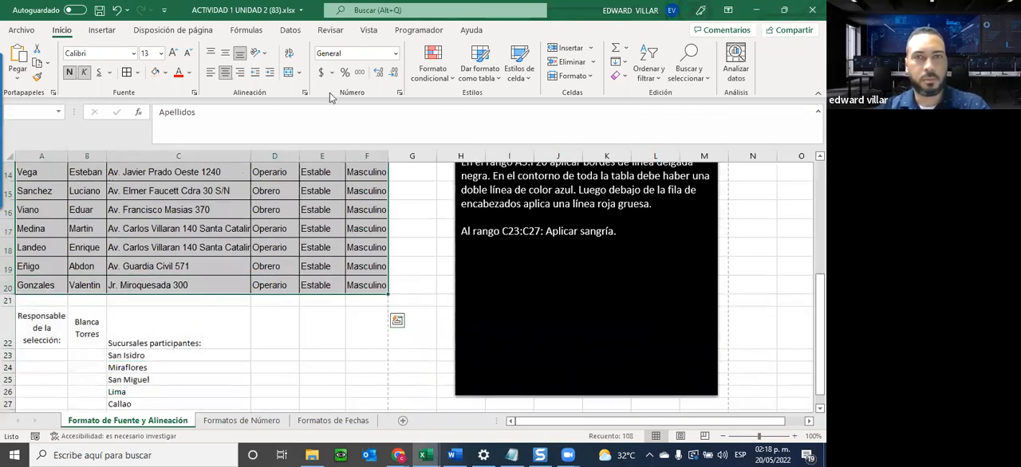
pyautogui.hotkey('ctrl', '1')
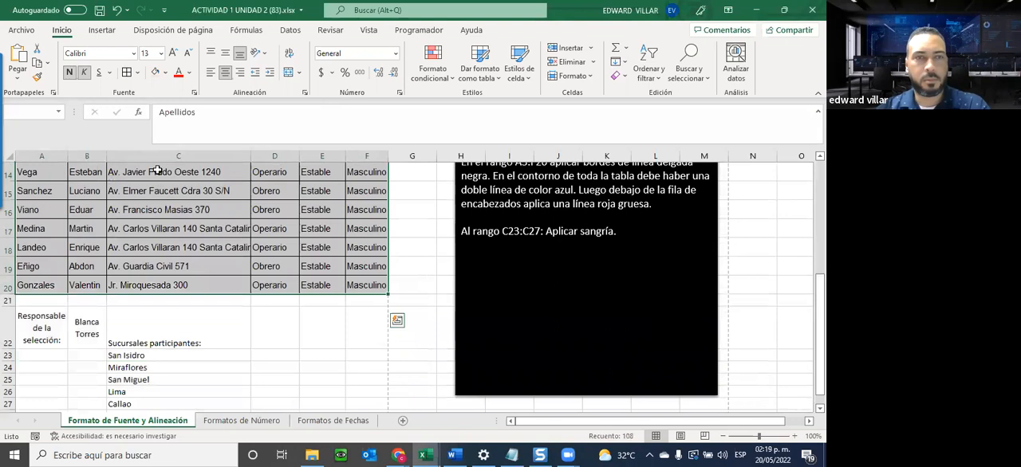
pyautogui.click(137, 73)
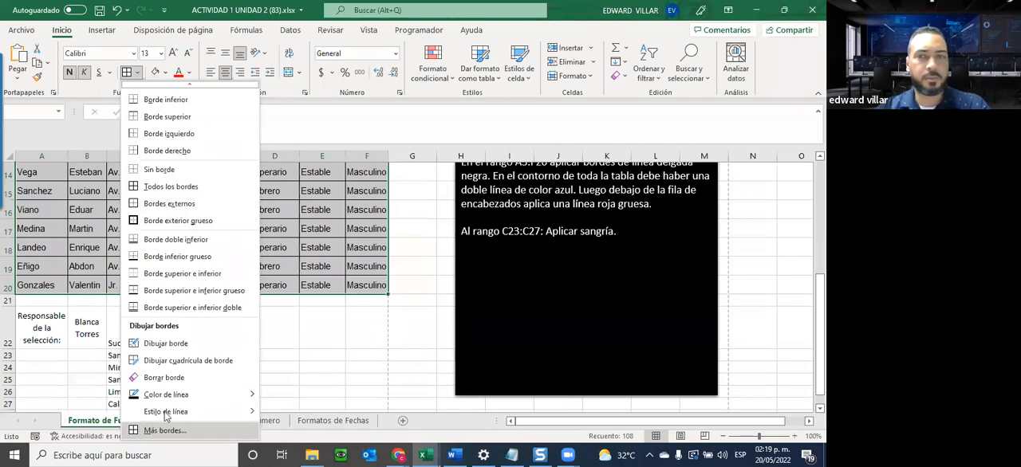
pyautogui.click(160, 431)
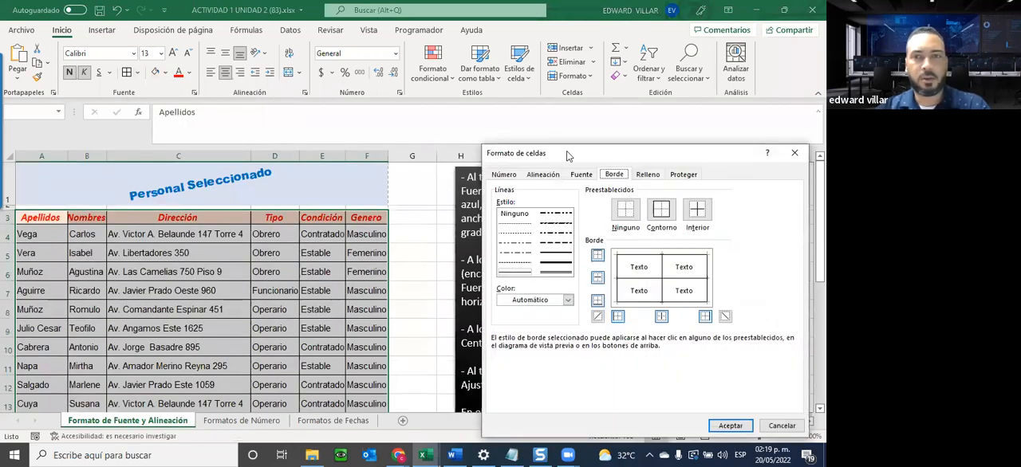
pyautogui.moveTo(568, 156); pyautogui.dragTo(462, 55)
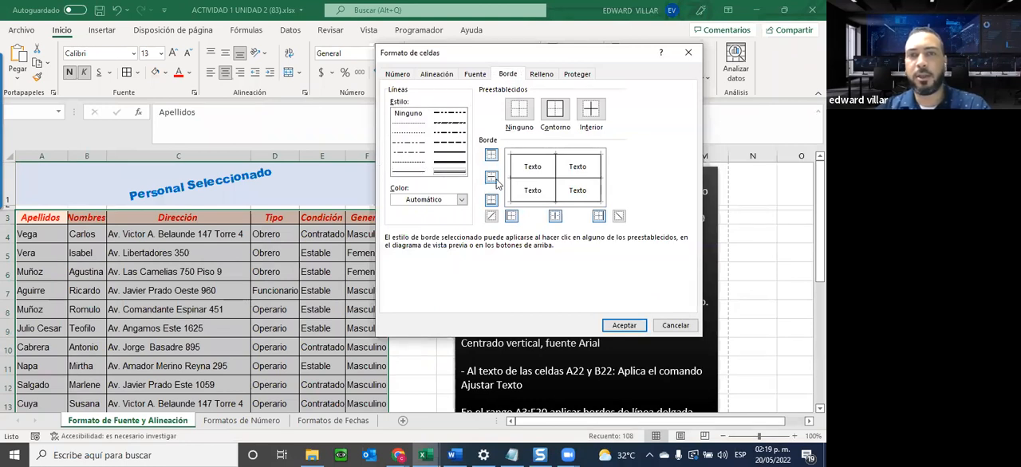
pyautogui.click(461, 200)
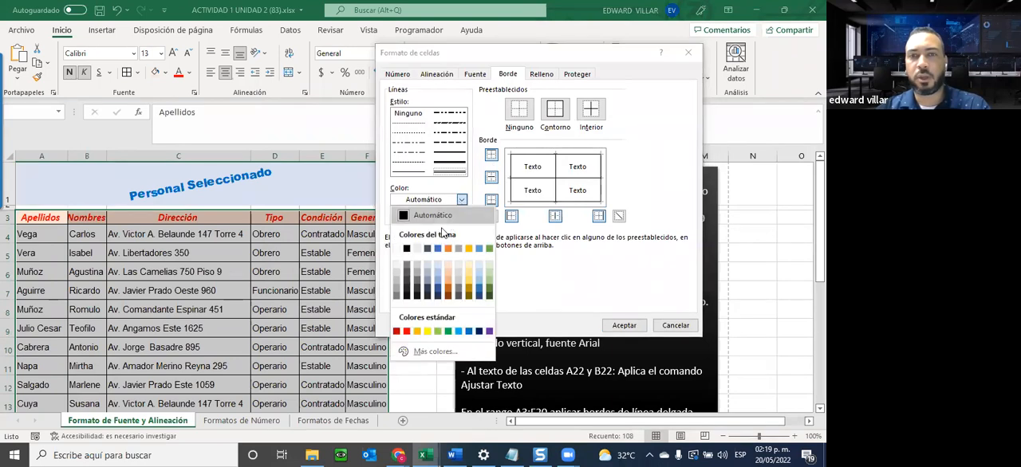
pyautogui.click(469, 331)
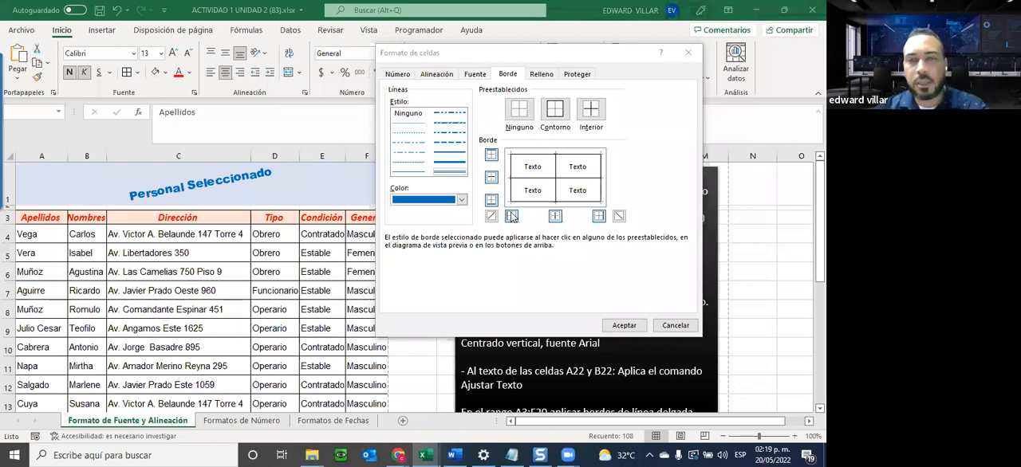
pyautogui.click(556, 109)
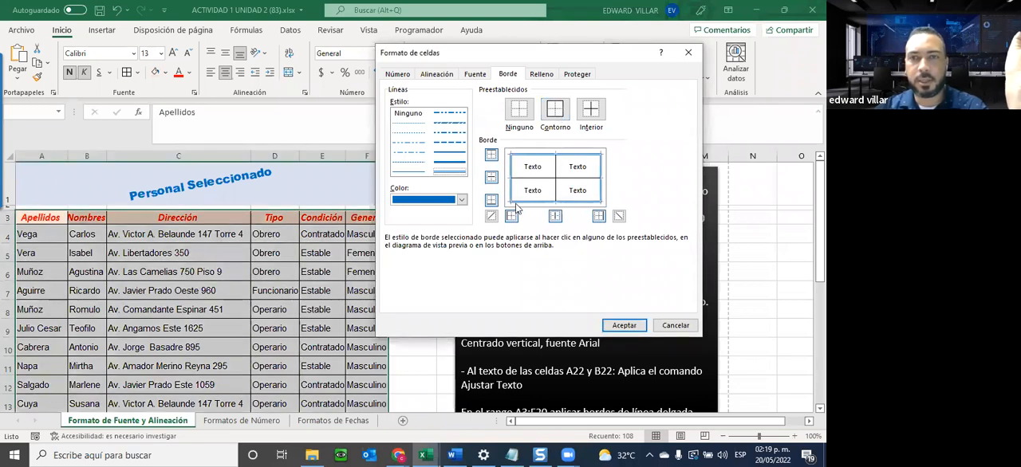
pyautogui.click(621, 327)
# Inspect the outline around the whole table and read the instruction about the line below the headers.
pyautogui.click(427, 248)
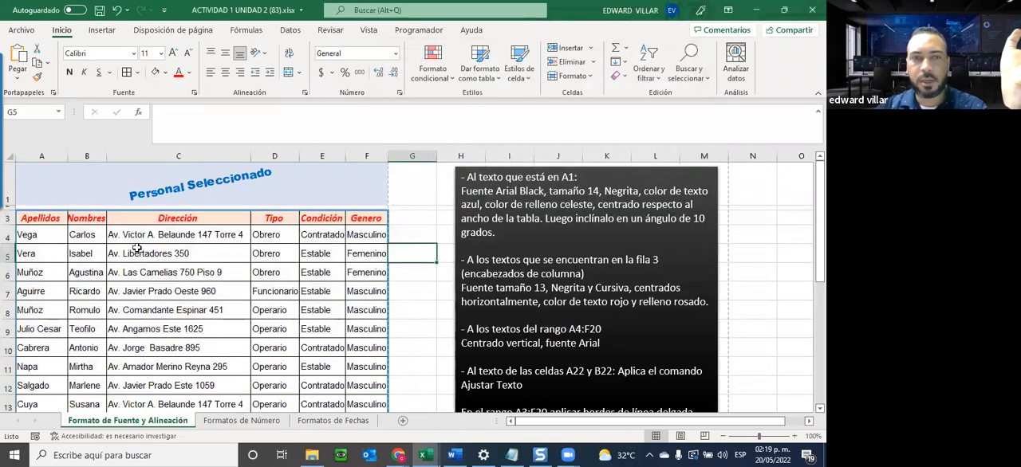
pyautogui.scroll(-2, 170, 258)
pyautogui.scroll(-3, 169, 258)
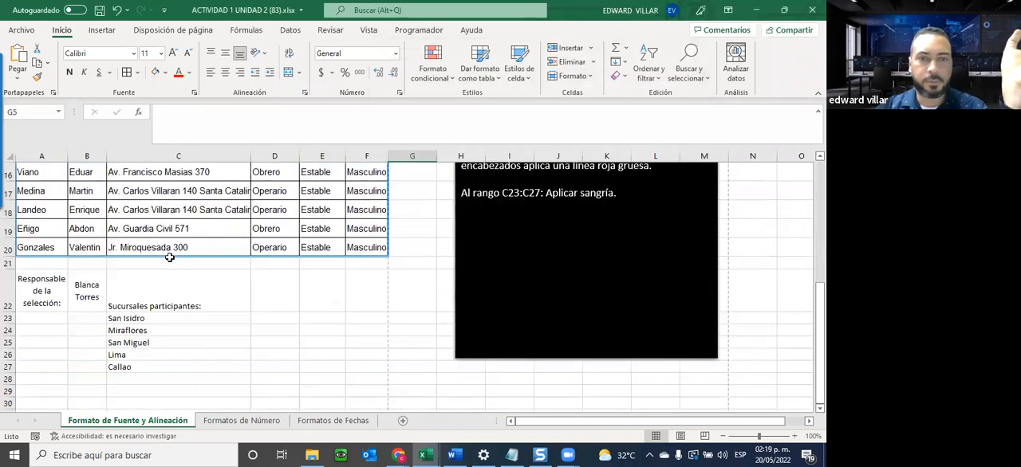
pyautogui.scroll(5, 171, 256)
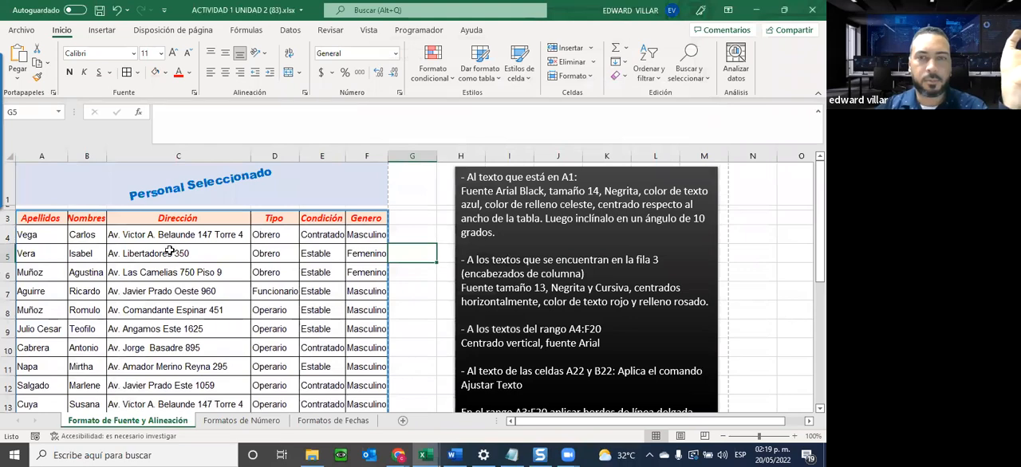
pyautogui.scroll(-2, 169, 250)
pyautogui.scroll(2, 170, 250)
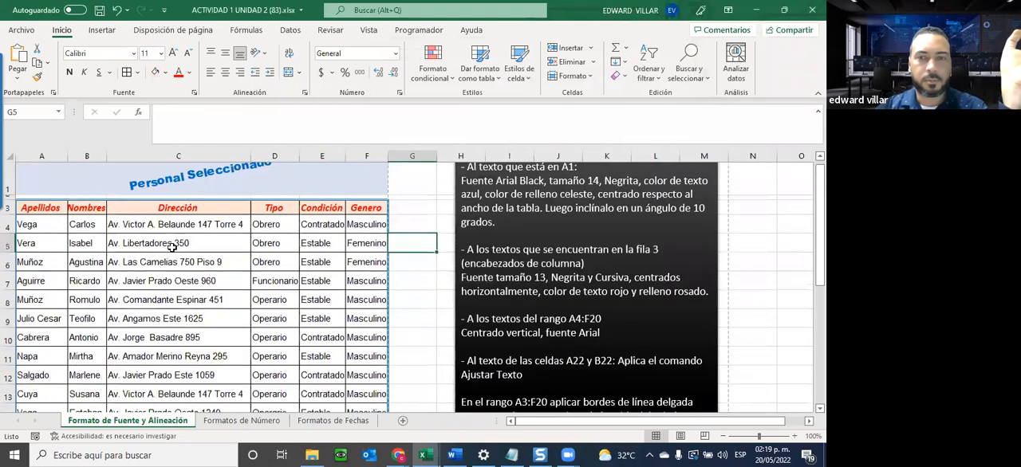
pyautogui.scroll(-3, 172, 247)
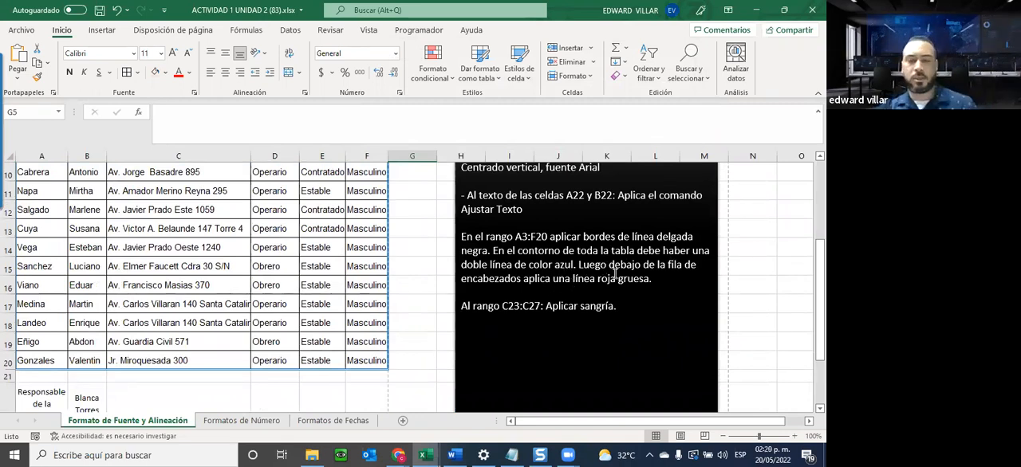
# Apply a thick red bottom border to the header row A3:F3 and check it against the rest of the table.
pyautogui.scroll(3, 469, 307)
pyautogui.moveTo(29, 217); pyautogui.dragTo(367, 218)
pyautogui.click(137, 72)
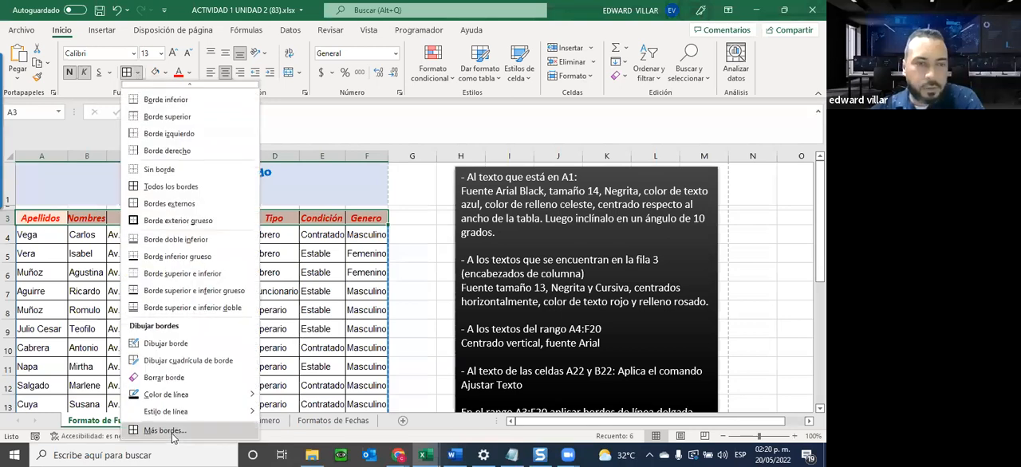
pyautogui.click(168, 431)
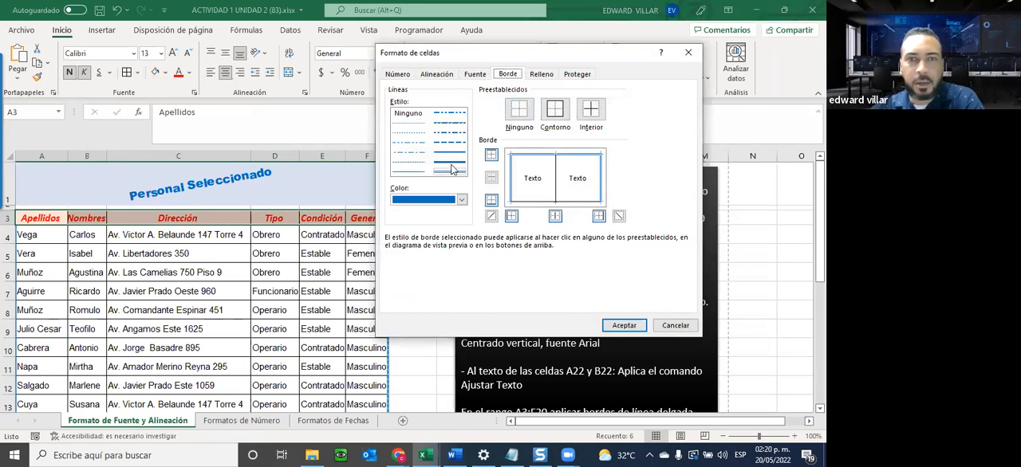
pyautogui.click(462, 200)
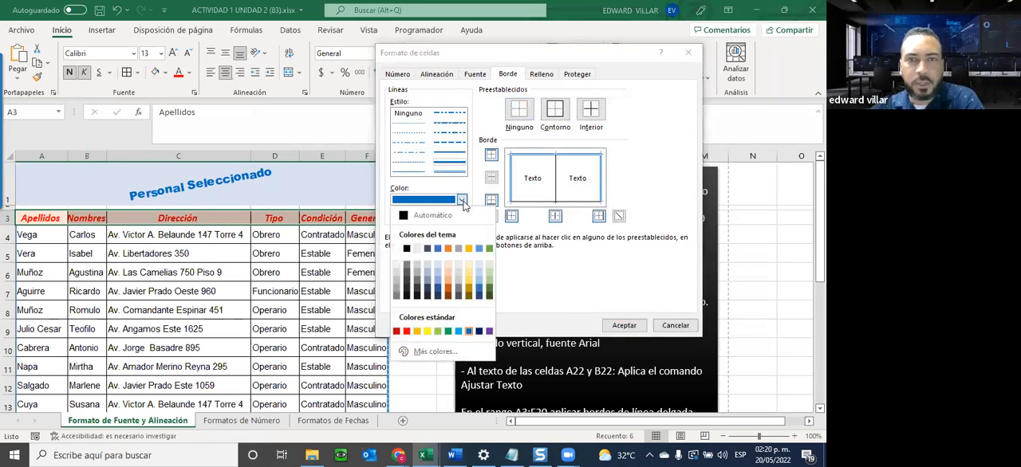
pyautogui.click(406, 332)
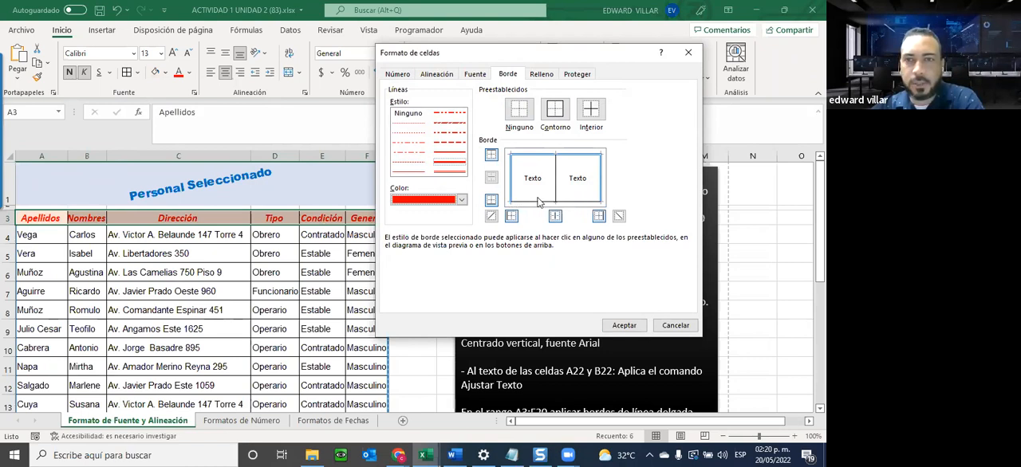
pyautogui.click(491, 201)
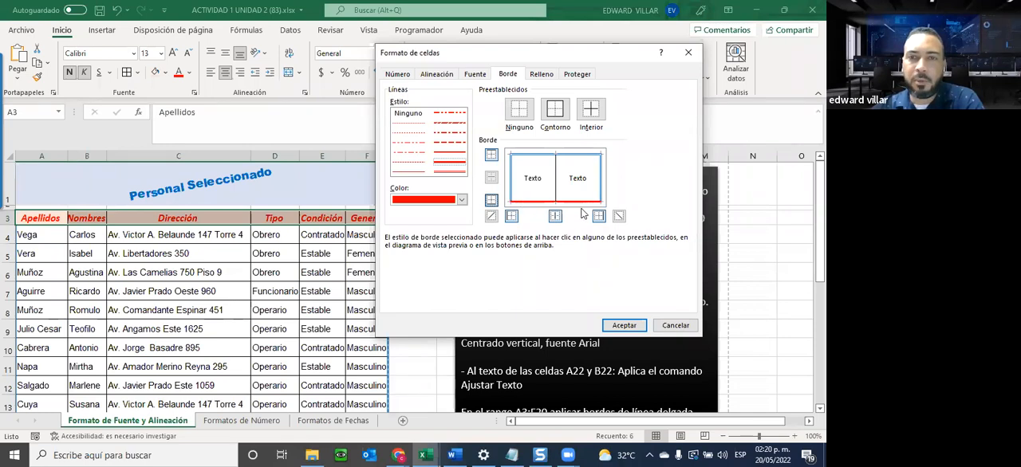
pyautogui.click(620, 325)
pyautogui.click(258, 309)
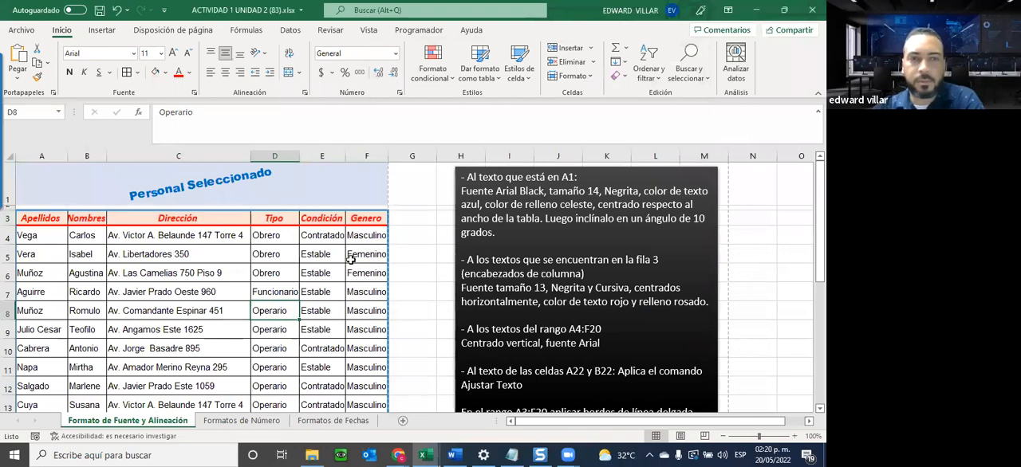
pyautogui.scroll(-2, 351, 260)
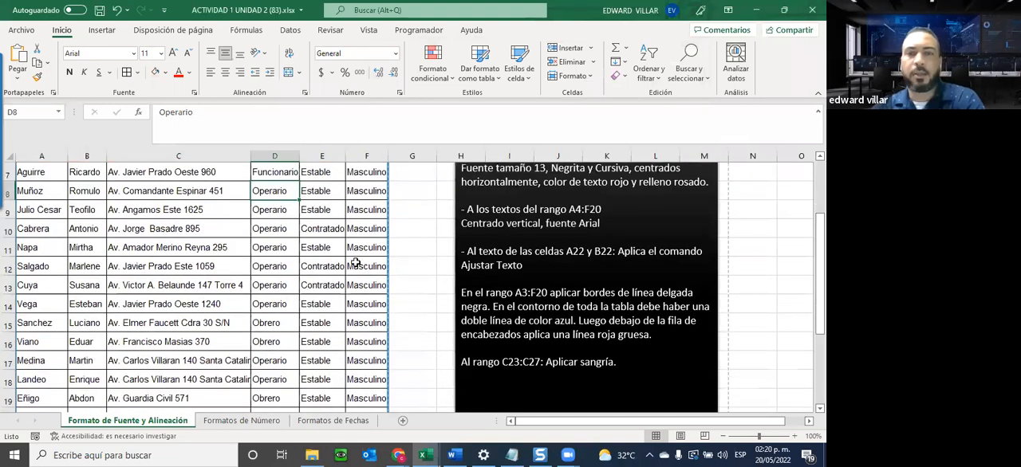
pyautogui.scroll(1, 347, 263)
pyautogui.scroll(2, 348, 264)
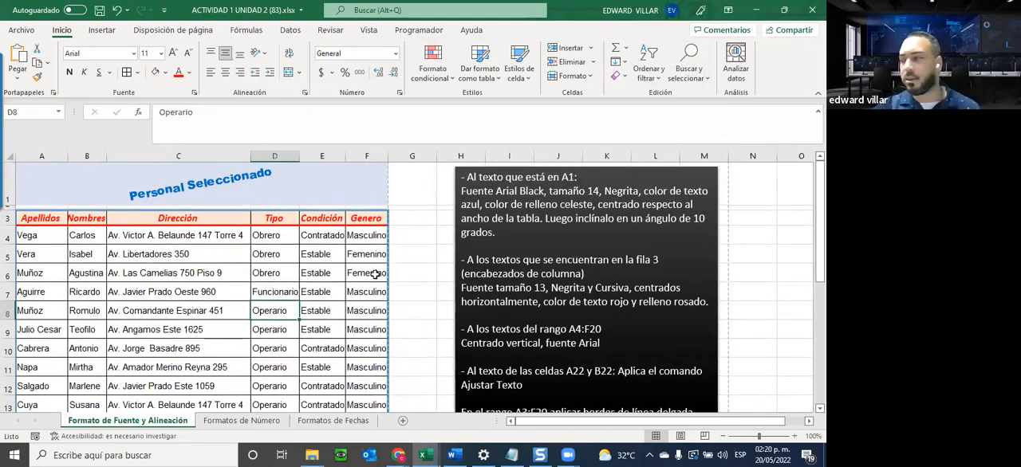
# Indent the branch names in C23:C27 by two levels, as the last written instruction asks.
pyautogui.scroll(-3, 368, 281)
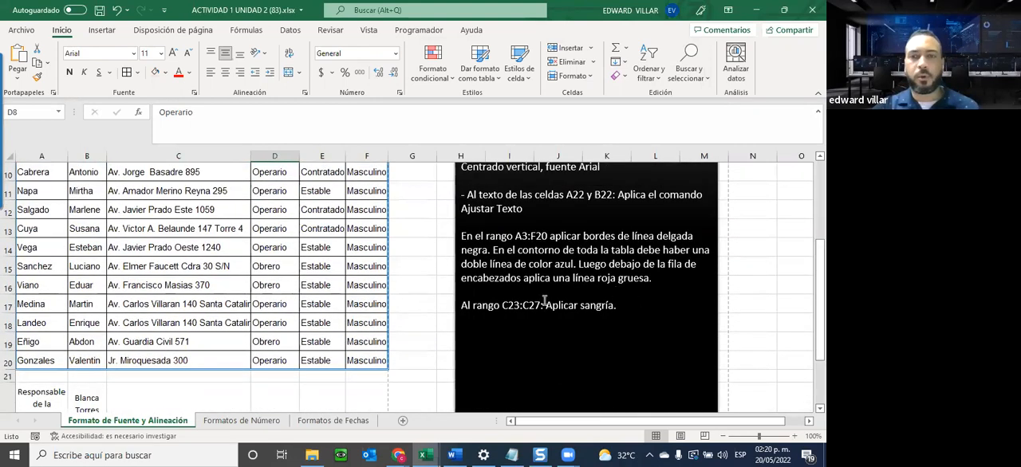
pyautogui.moveTo(501, 307); pyautogui.dragTo(620, 305)
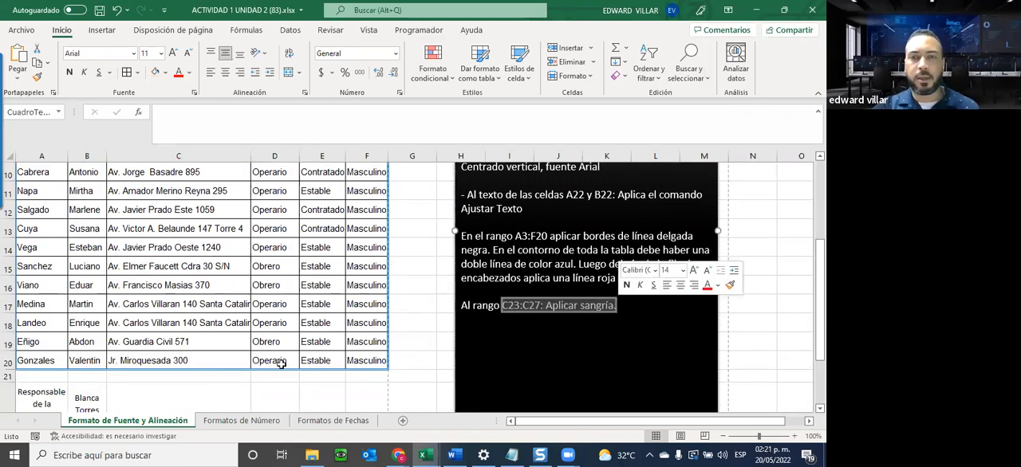
pyautogui.scroll(-3, 132, 327)
pyautogui.scroll(1, 124, 330)
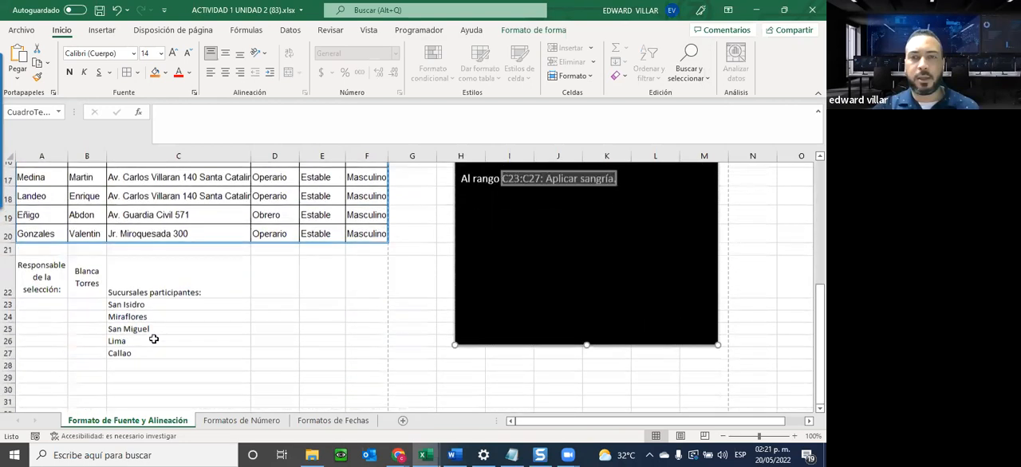
pyautogui.moveTo(124, 318); pyautogui.dragTo(116, 367)
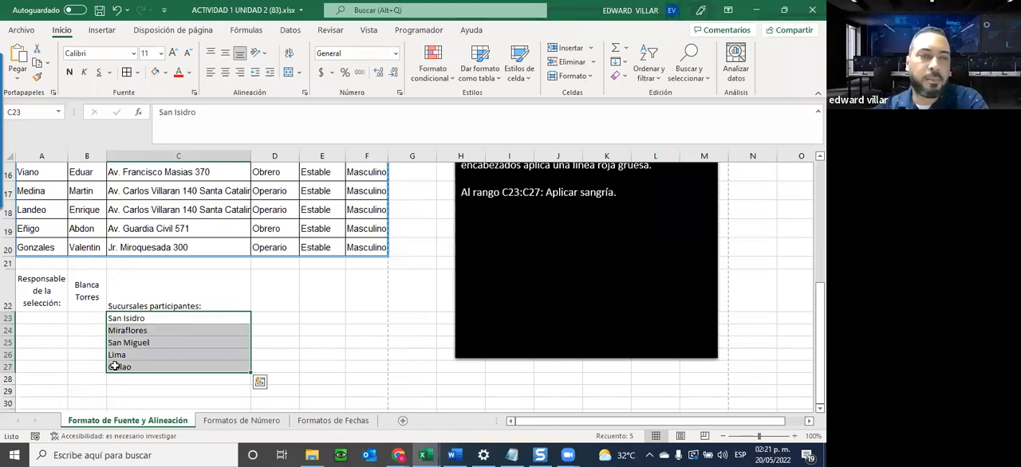
pyautogui.click(117, 310)
pyautogui.moveTo(117, 320); pyautogui.dragTo(118, 366)
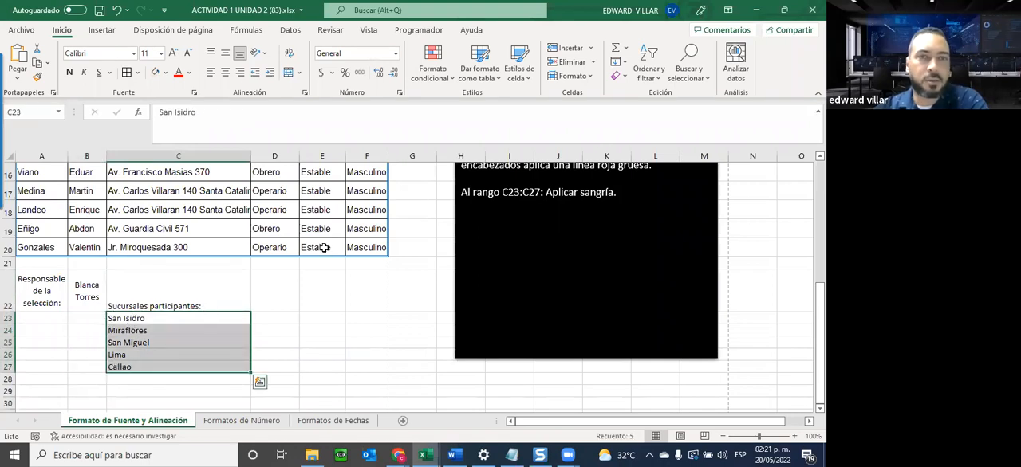
pyautogui.click(272, 73)
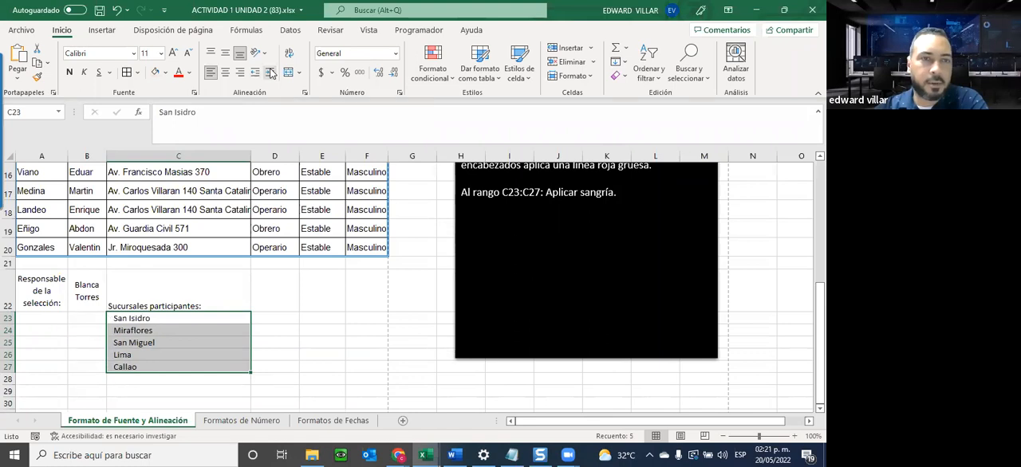
pyautogui.click(271, 73)
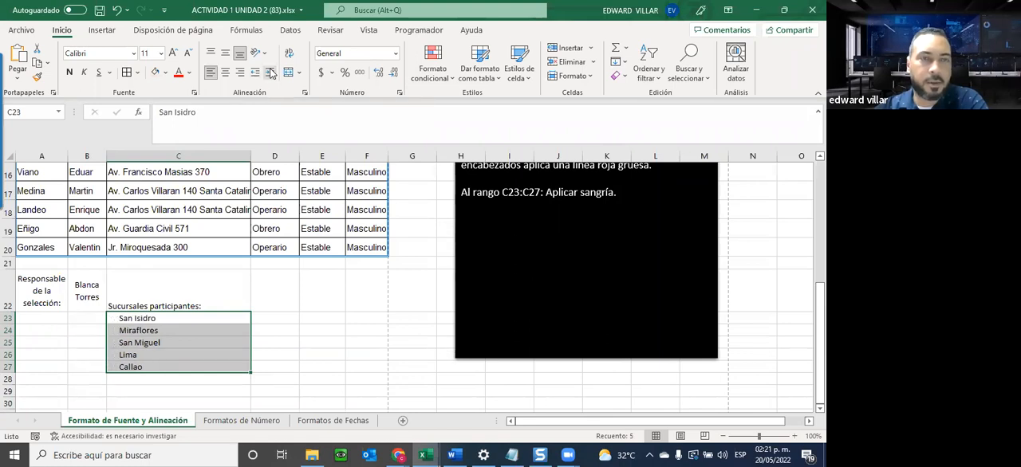
pyautogui.click(254, 72)
pyautogui.click(271, 73)
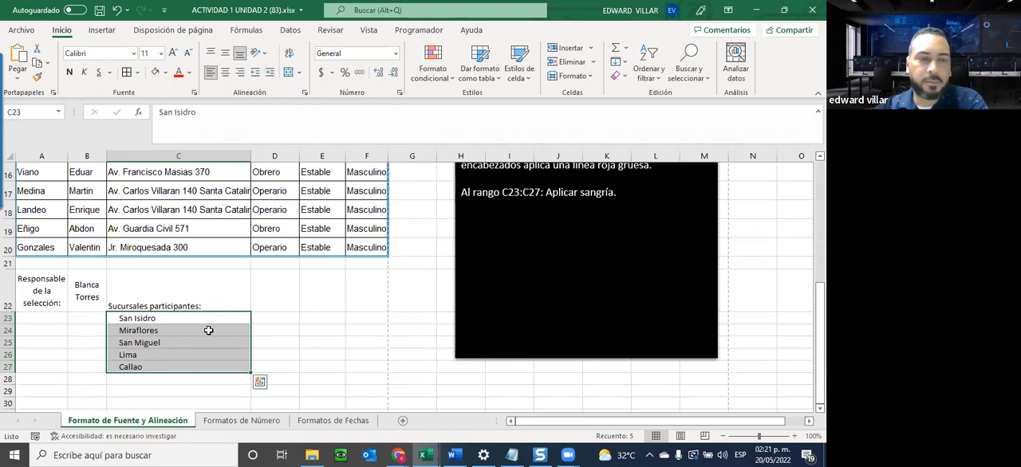
# Inspect the indented branch list below the Sucursales participantes heading and the surrounding area of the sheet.
pyautogui.click(200, 305)
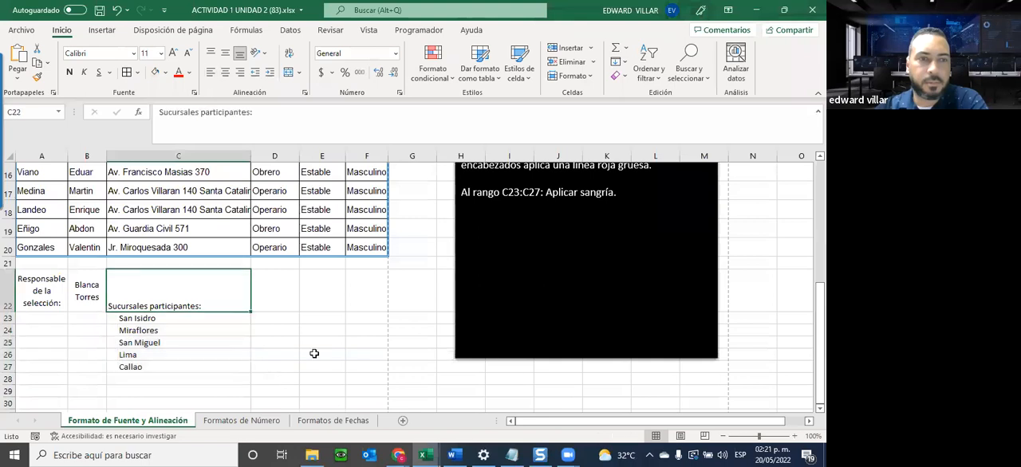
pyautogui.click(311, 351)
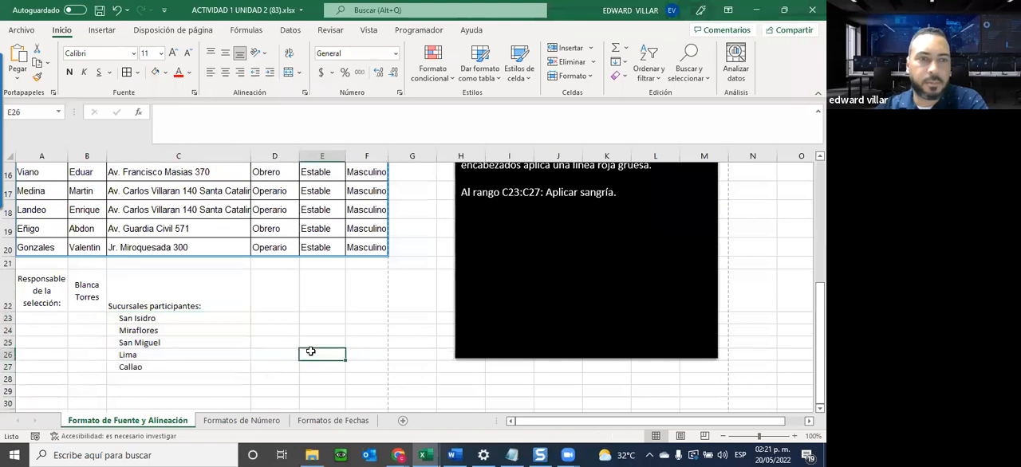
pyautogui.doubleClick(157, 347)
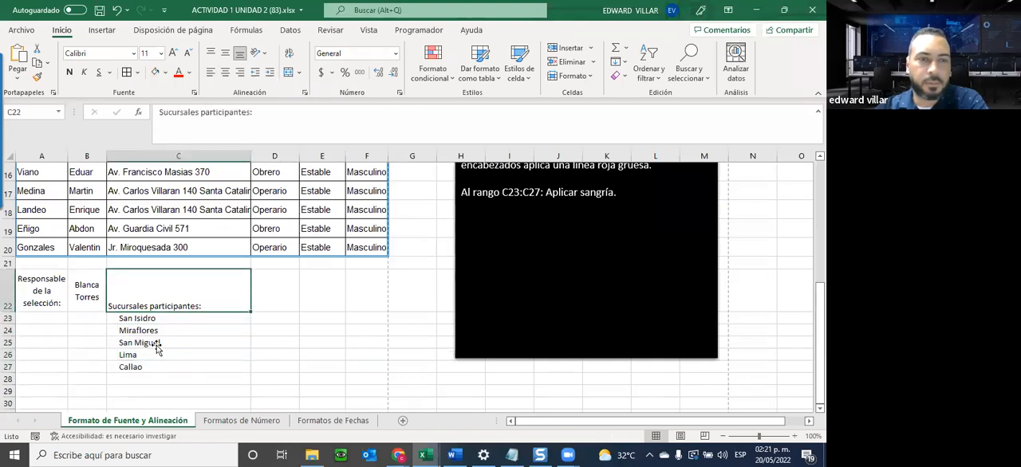
pyautogui.scroll(4, 171, 324)
pyautogui.scroll(-4, 171, 324)
pyautogui.click(196, 370)
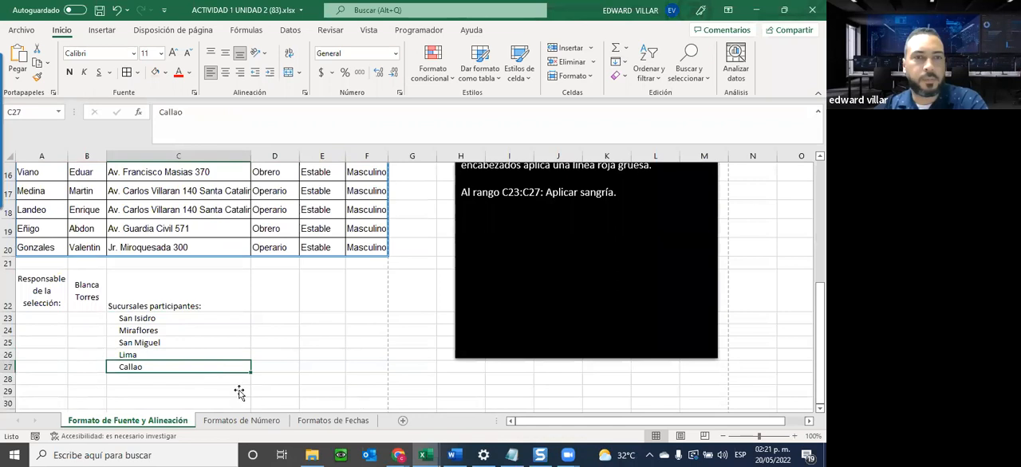
pyautogui.scroll(1, 239, 391)
pyautogui.scroll(-4, 239, 391)
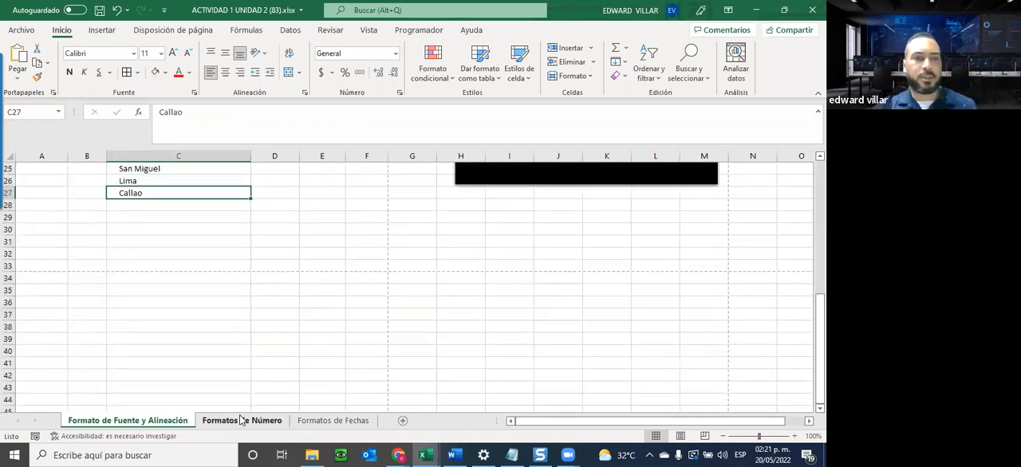
# Switch to the Formatos de Número sheet and look over the available number formats, leaving the current format as is.
pyautogui.click(240, 420)
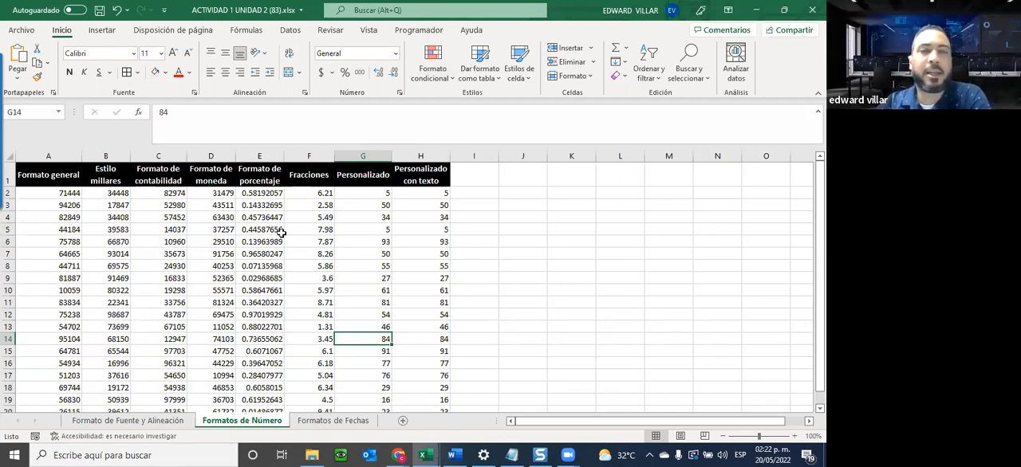
pyautogui.click(393, 51)
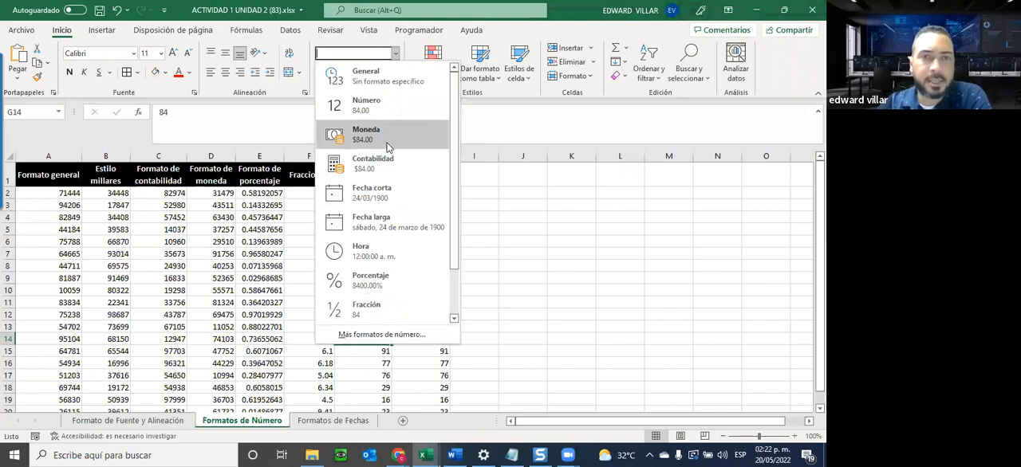
pyautogui.click(1, 208)
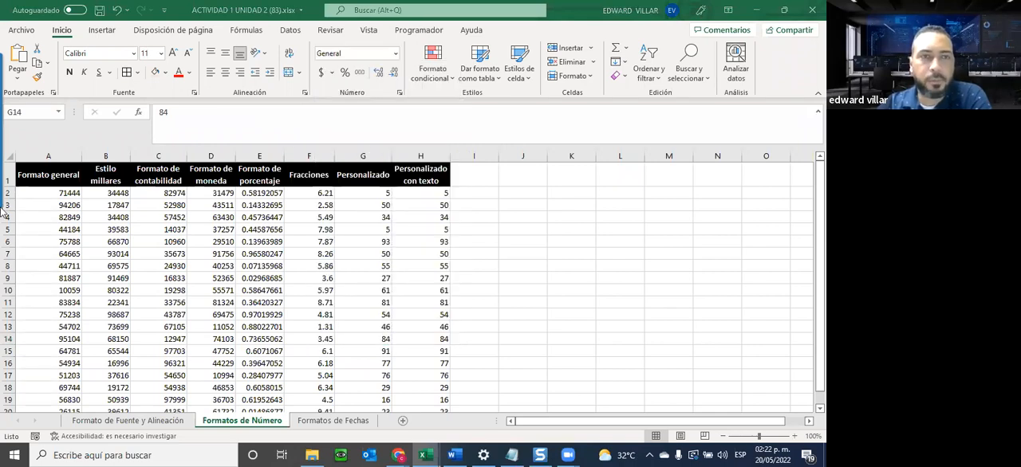
# Examine the unformatted numbers in the Formato general column and compare them with those in the Estilo millares column.
pyautogui.click(39, 194)
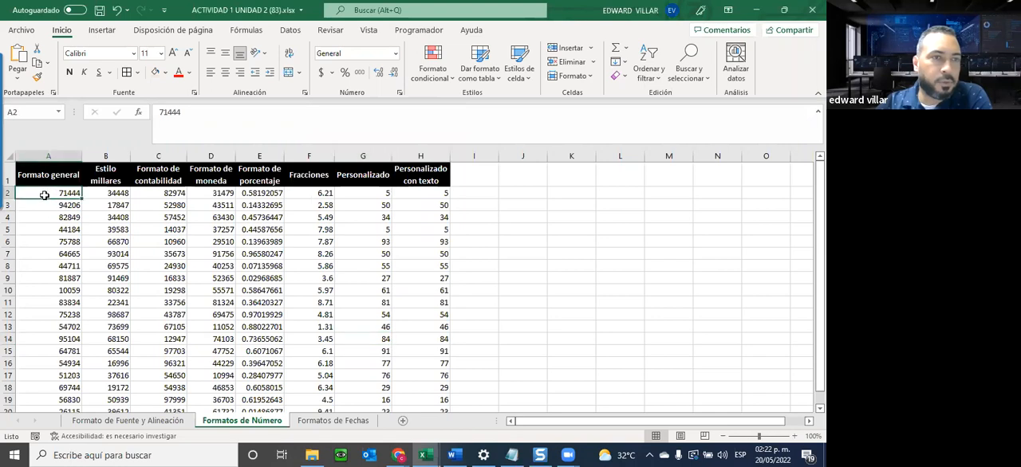
pyautogui.moveTo(38, 194); pyautogui.dragTo(24, 302)
pyautogui.moveTo(27, 397); pyautogui.dragTo(157, 198)
pyautogui.scroll(6, 157, 198)
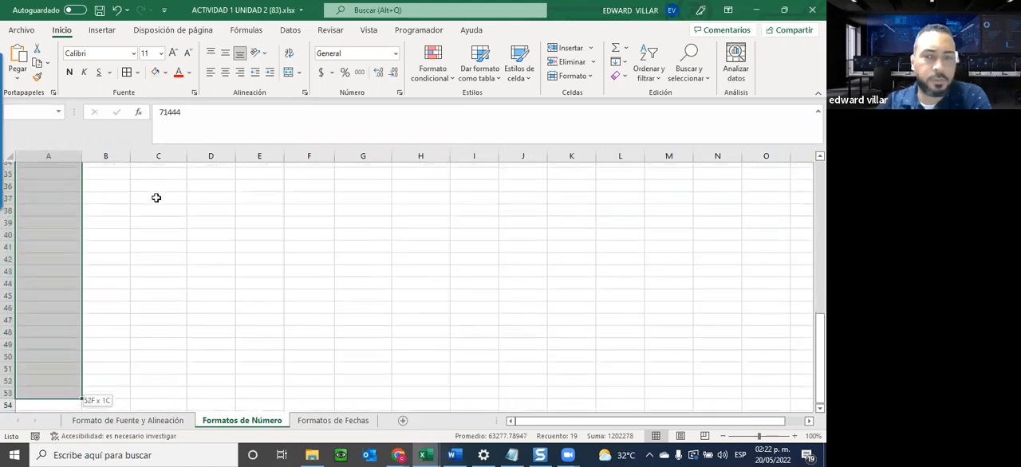
pyautogui.scroll(5, 83, 250)
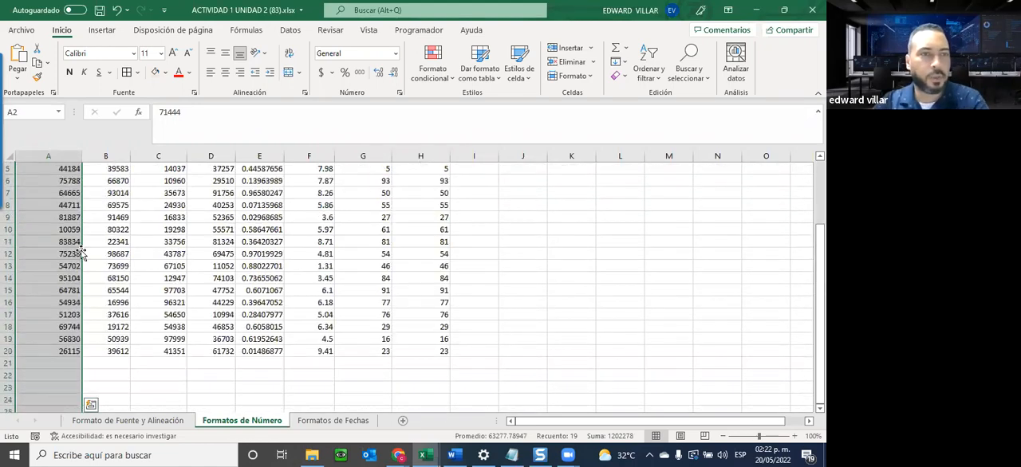
pyautogui.click(62, 195)
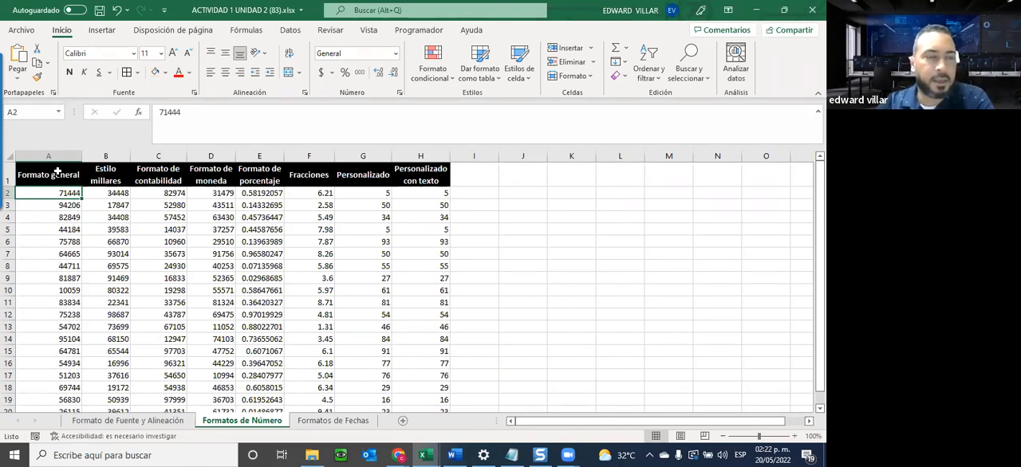
pyautogui.moveTo(43, 193); pyautogui.dragTo(50, 351)
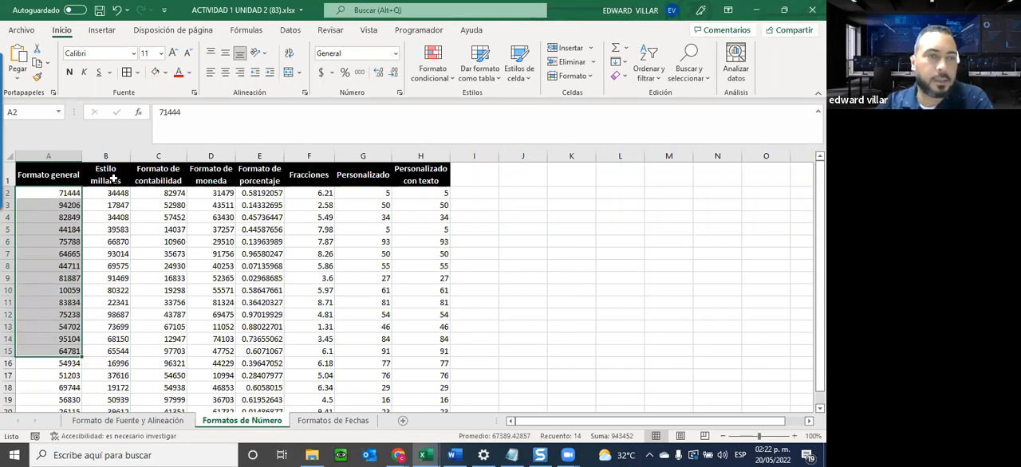
pyautogui.moveTo(102, 192); pyautogui.dragTo(104, 327)
pyautogui.click(106, 314)
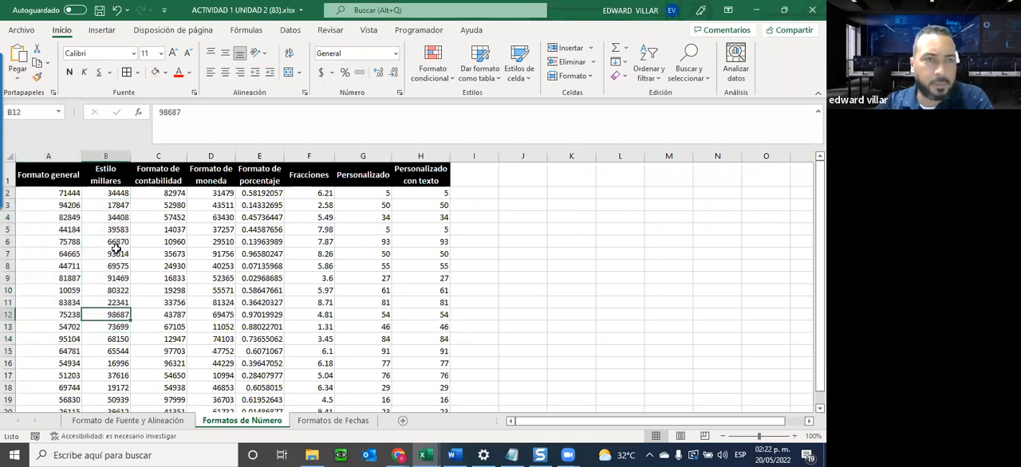
pyautogui.click(60, 241)
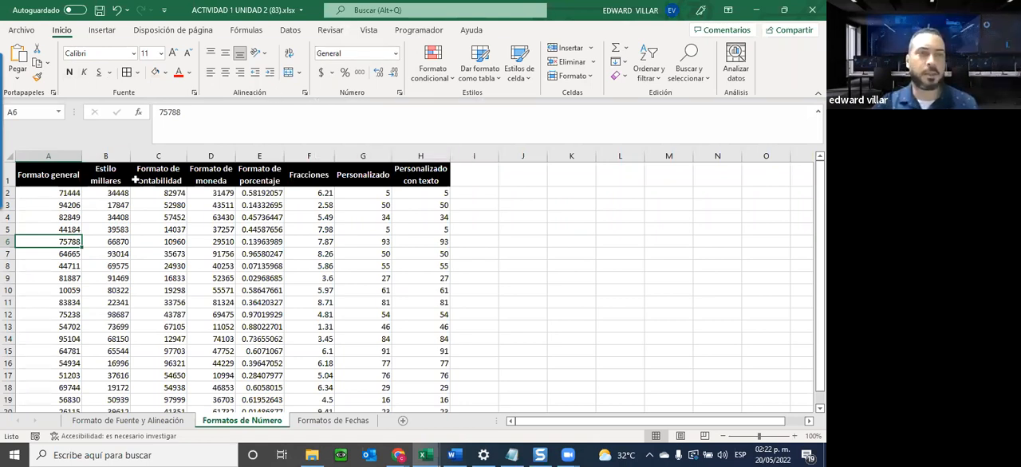
# Apply the thousands style (Estilo millares) to the numbers in B2:B20.
pyautogui.click(112, 205)
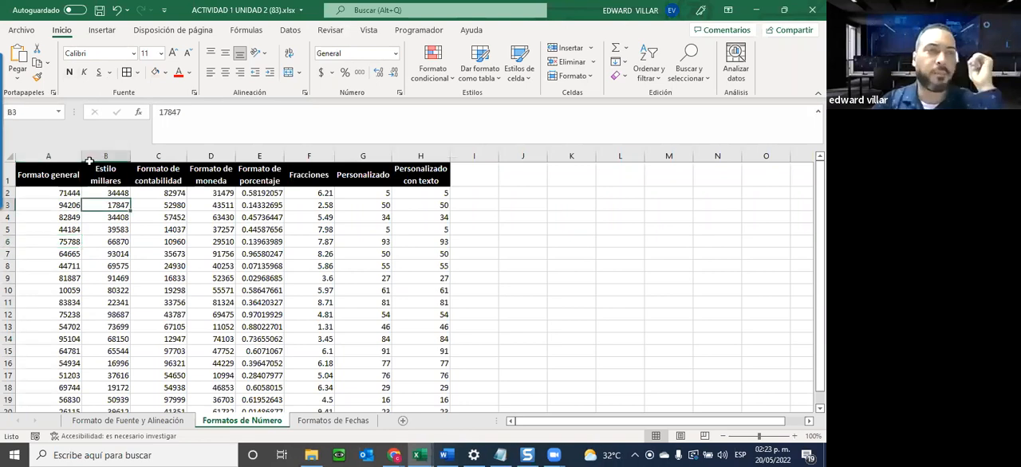
pyautogui.click(98, 171)
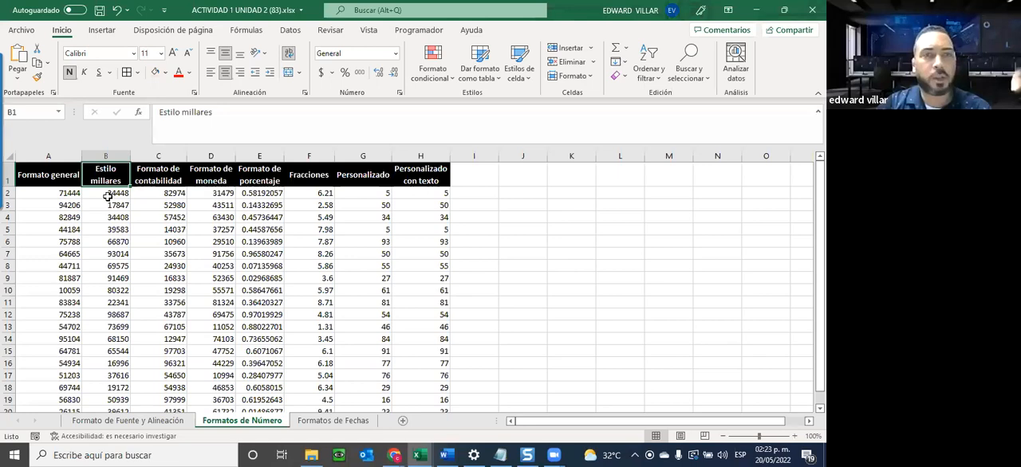
pyautogui.moveTo(106, 194); pyautogui.dragTo(105, 391)
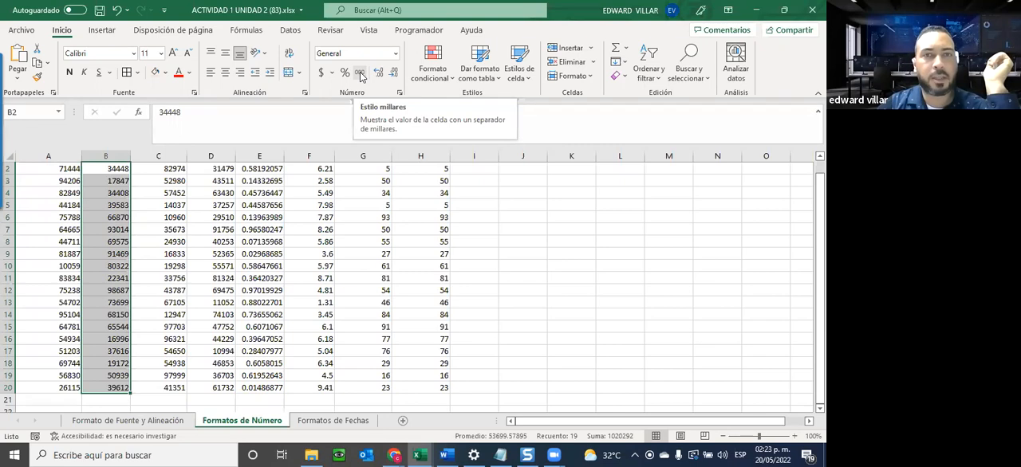
pyautogui.click(360, 75)
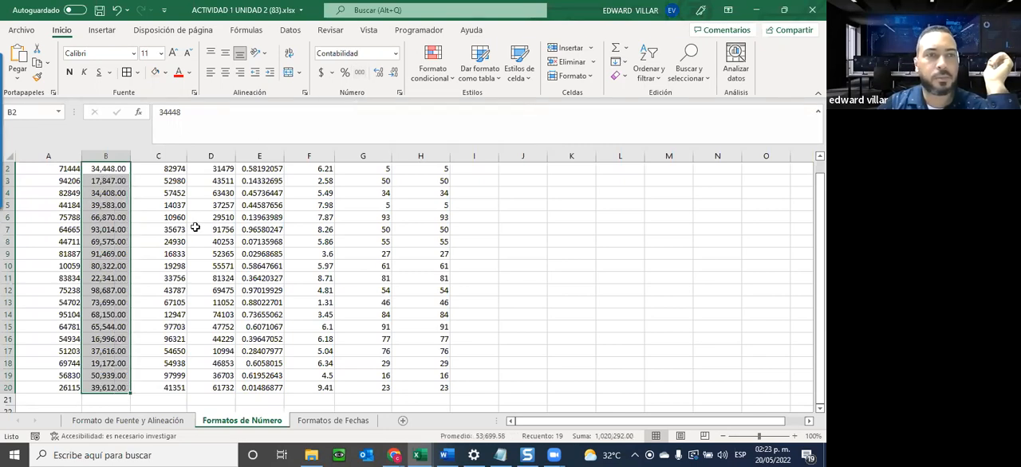
# Apply the accounting format (Contabilidad) with the € Español (España) symbol to the numbers in C2:C20.
pyautogui.scroll(1, 195, 227)
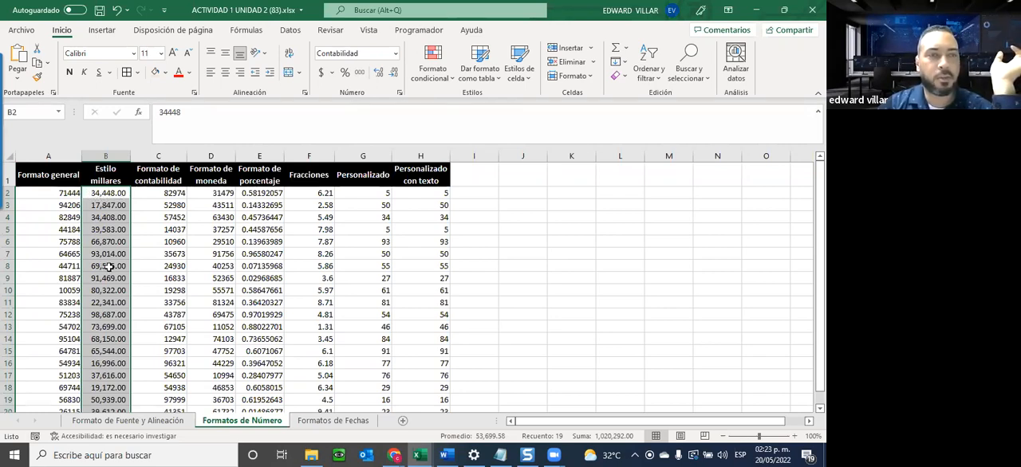
pyautogui.click(120, 229)
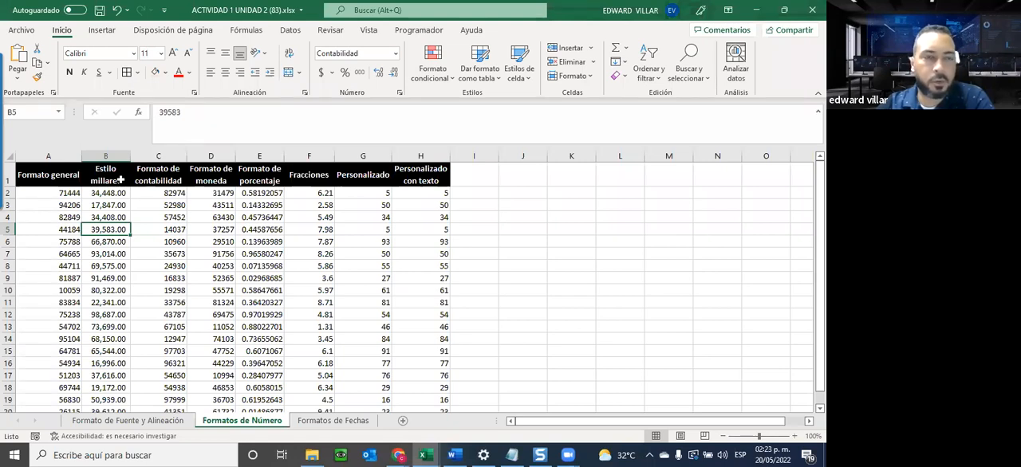
pyautogui.moveTo(151, 196); pyautogui.dragTo(162, 420)
pyautogui.scroll(-2, 155, 359)
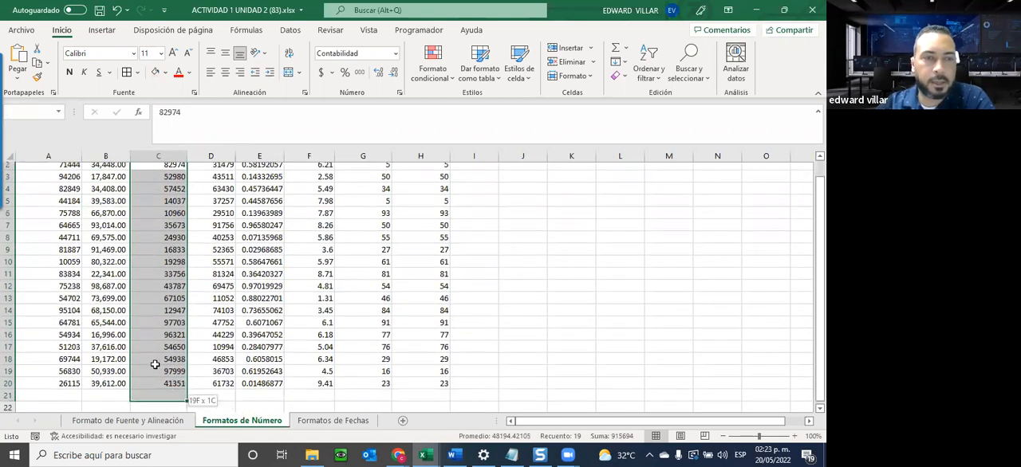
pyautogui.click(163, 340)
pyautogui.moveTo(162, 359); pyautogui.dragTo(175, 193)
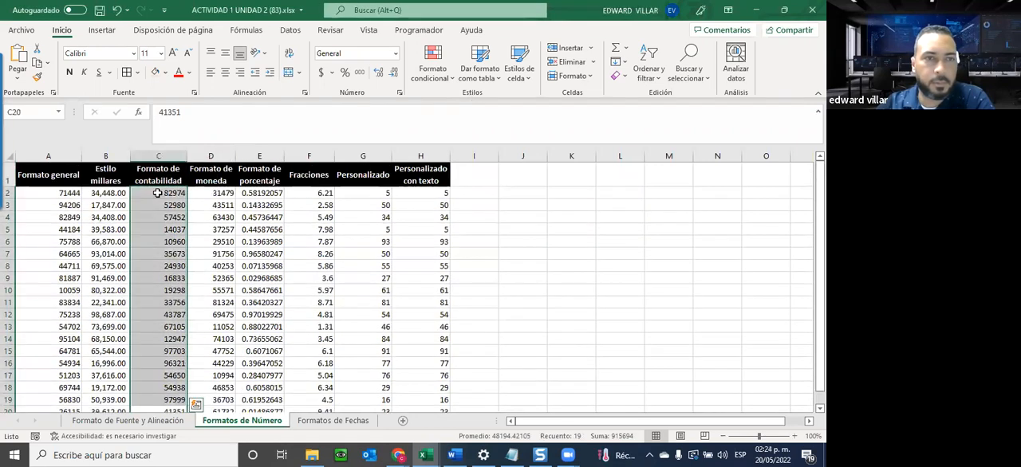
pyautogui.click(395, 54)
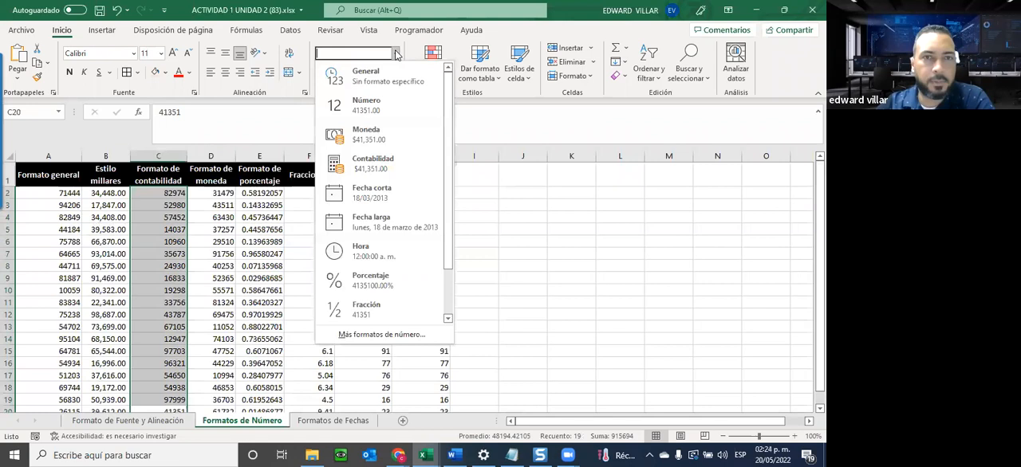
pyautogui.click(373, 161)
pyautogui.scroll(-3, 201, 237)
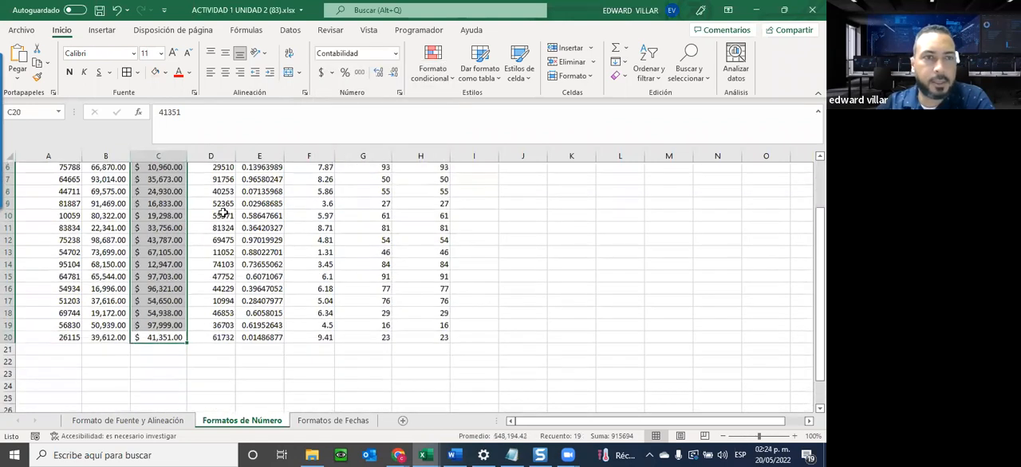
pyautogui.scroll(3, 159, 197)
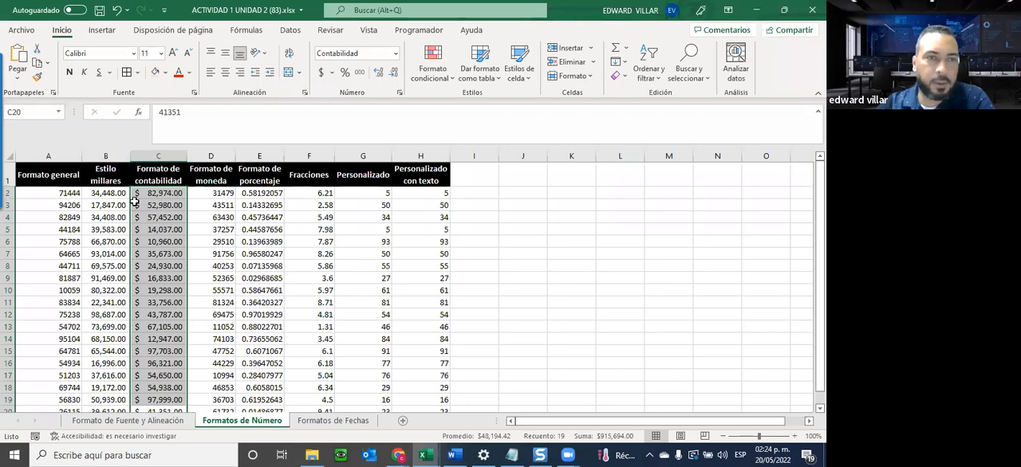
pyautogui.click(334, 79)
pyautogui.click(354, 123)
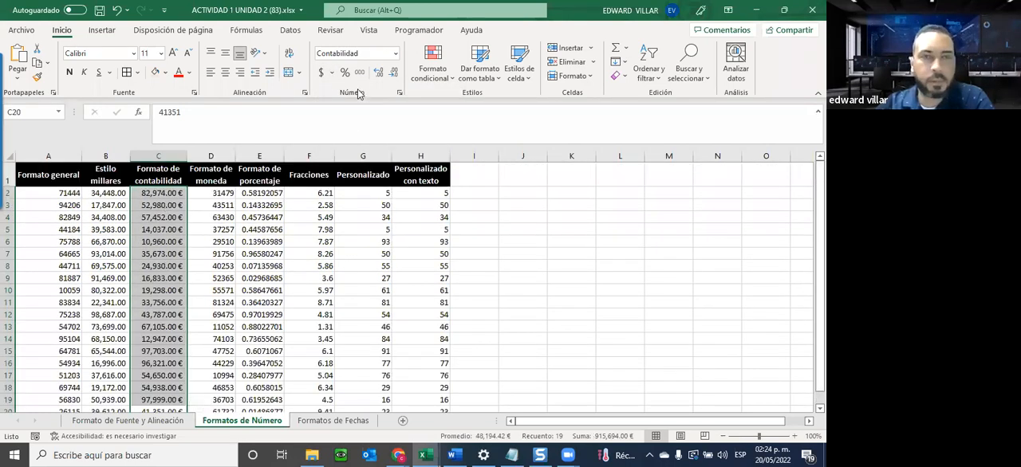
# Look through the currency symbols offered for further accounting formats, leaving the format of C2:C20 as is.
pyautogui.click(332, 70)
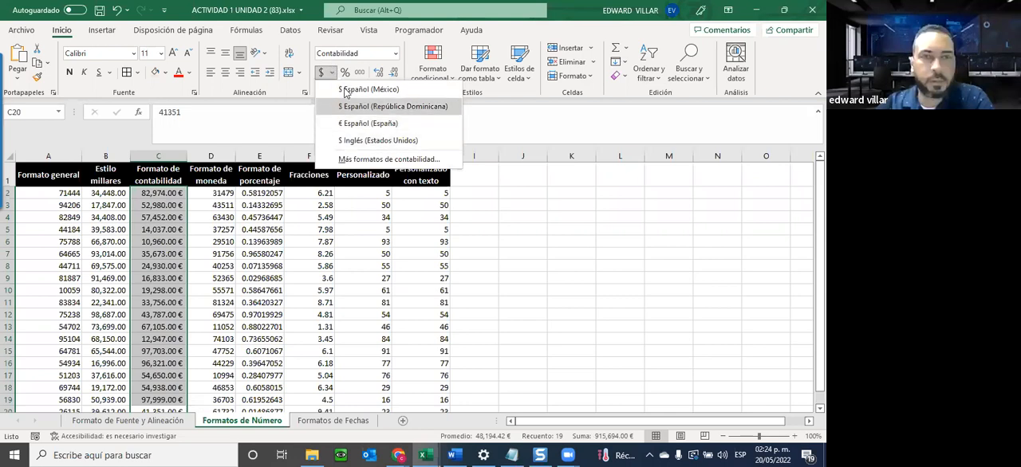
pyautogui.click(382, 159)
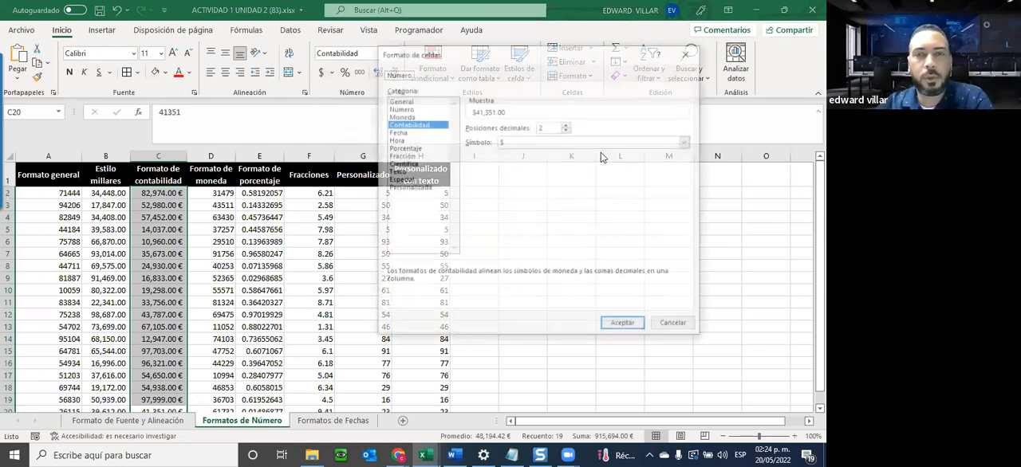
pyautogui.click(540, 143)
pyautogui.scroll(-6, 580, 228)
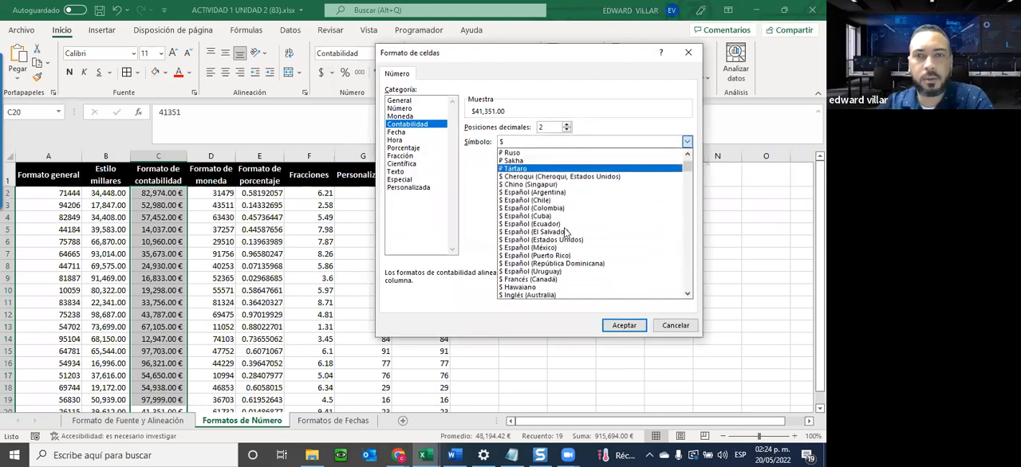
pyautogui.click(689, 206)
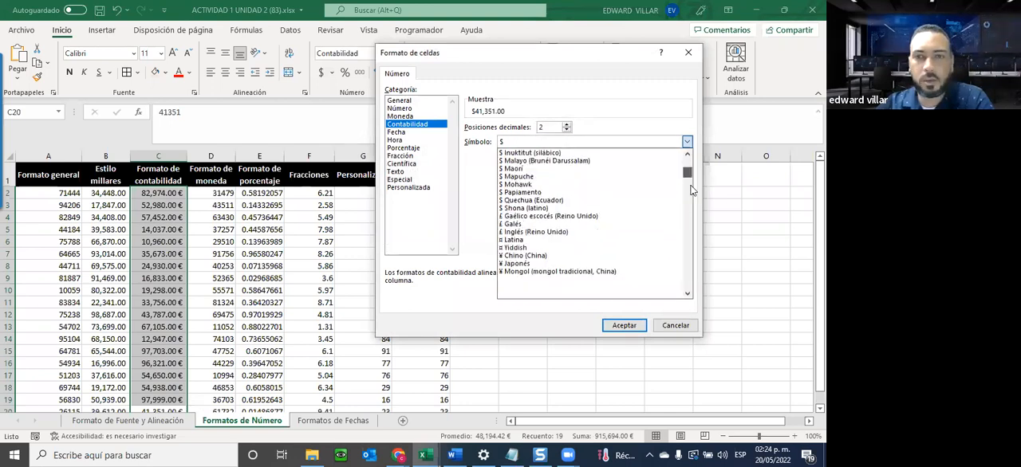
pyautogui.moveTo(689, 207); pyautogui.dragTo(676, 310)
pyautogui.click(671, 323)
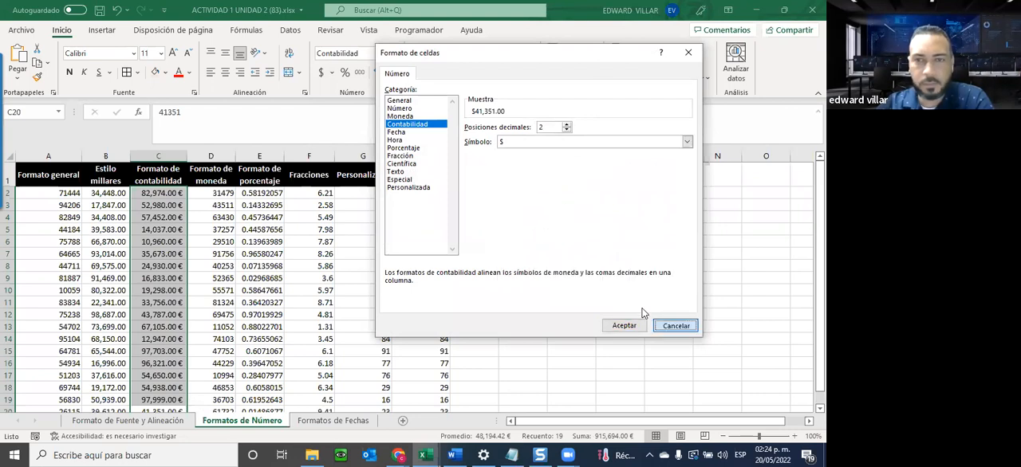
pyautogui.click(619, 217)
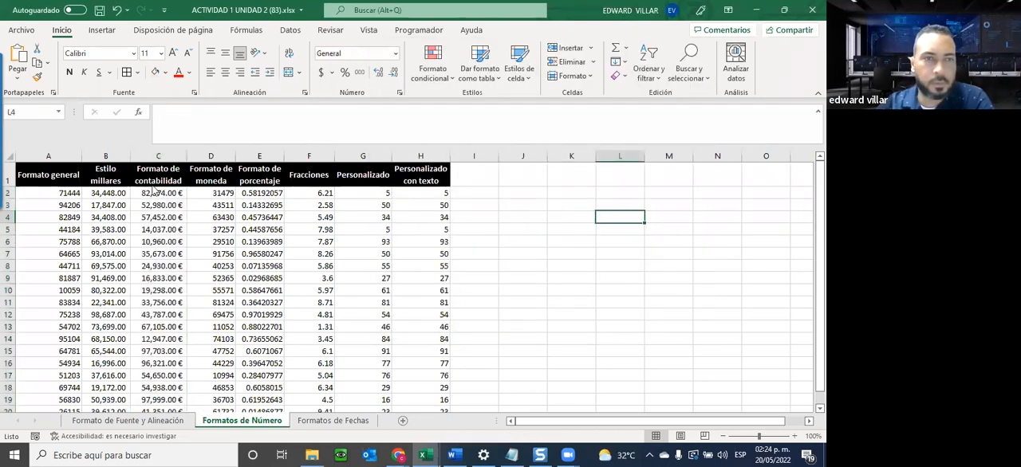
# Apply the currency format (Moneda) to the numbers in D2:D20.
pyautogui.moveTo(214, 201); pyautogui.dragTo(215, 363)
pyautogui.scroll(1, 215, 351)
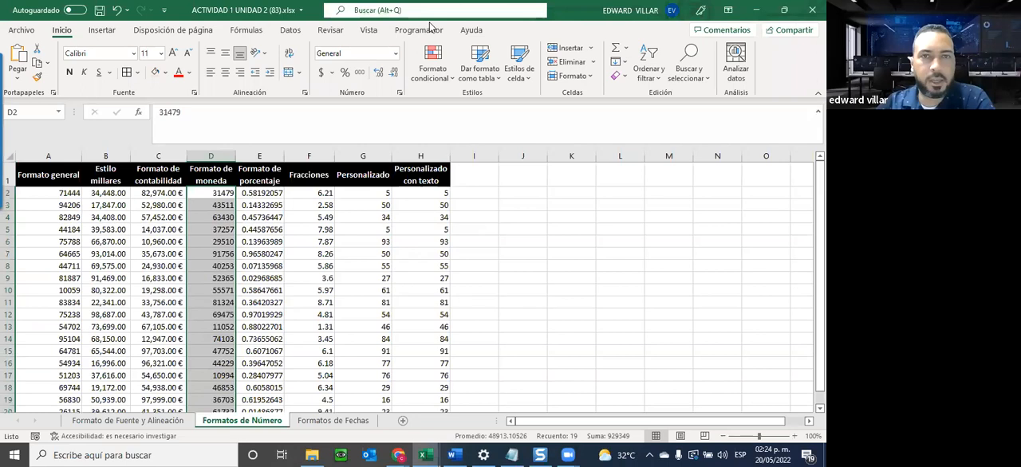
pyautogui.click(395, 53)
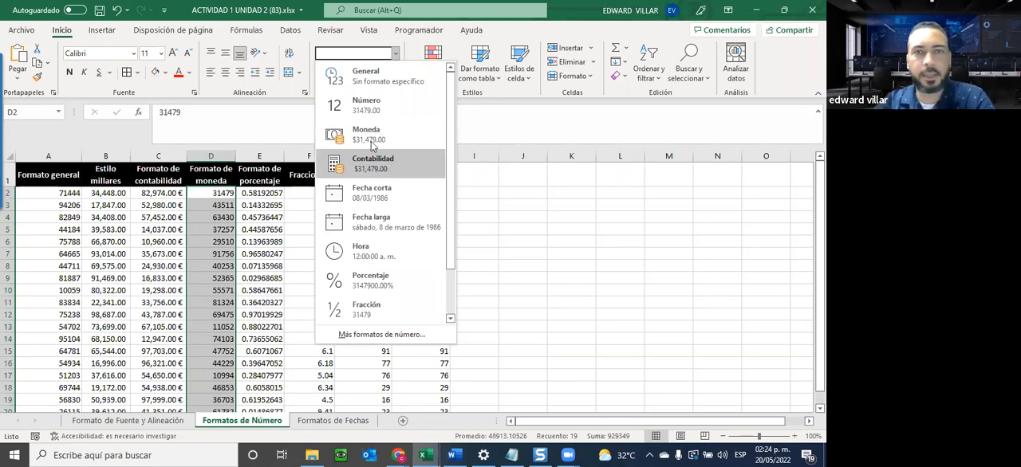
pyautogui.click(150, 210)
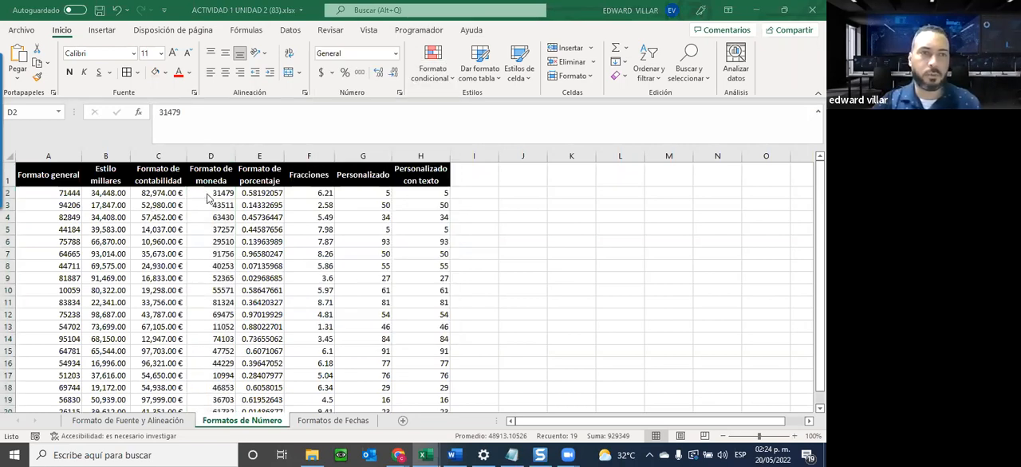
pyautogui.click(395, 53)
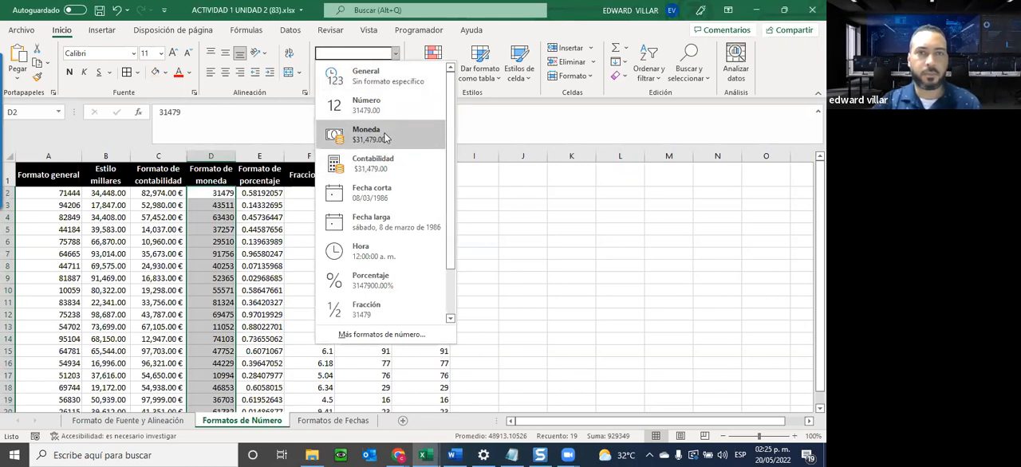
pyautogui.click(385, 138)
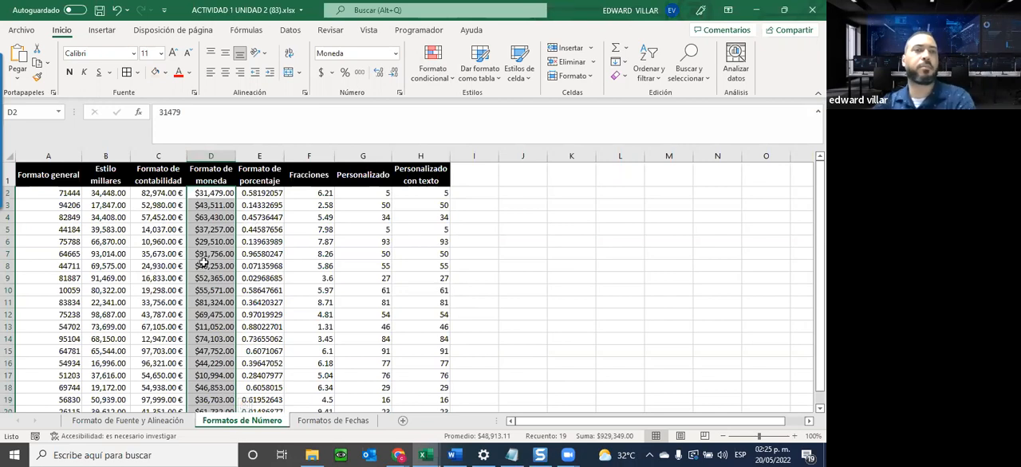
# View the accounting currency options without choosing one, and inspect the underlying value stored in cell D3.
pyautogui.click(331, 73)
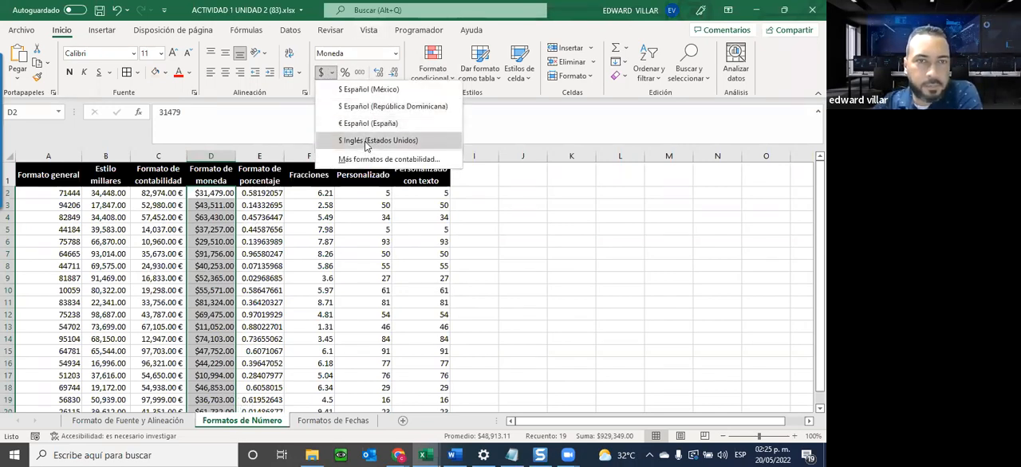
pyautogui.click(202, 206)
pyautogui.click(202, 205)
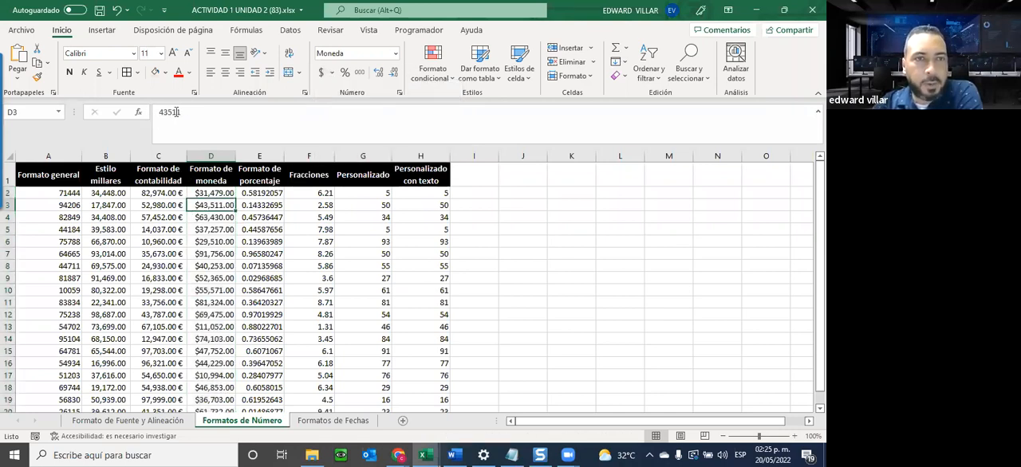
pyautogui.moveTo(157, 111); pyautogui.dragTo(200, 112)
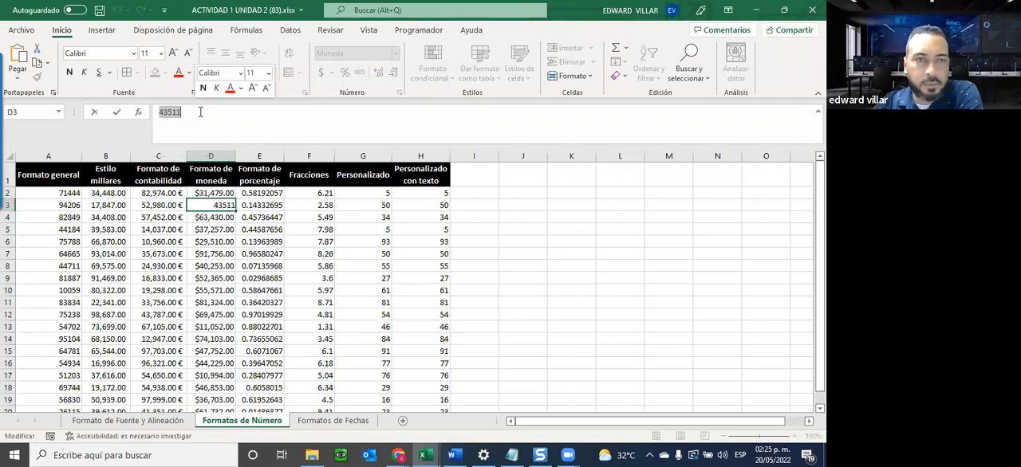
# Enter 250000 in cell D4 and check its underlying value without editing it further.
pyautogui.click(203, 218)
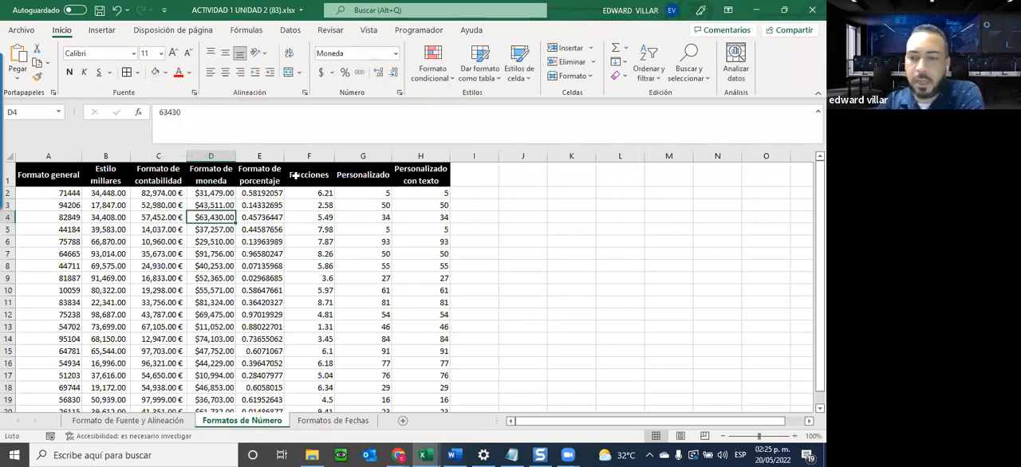
pyautogui.write('250000')
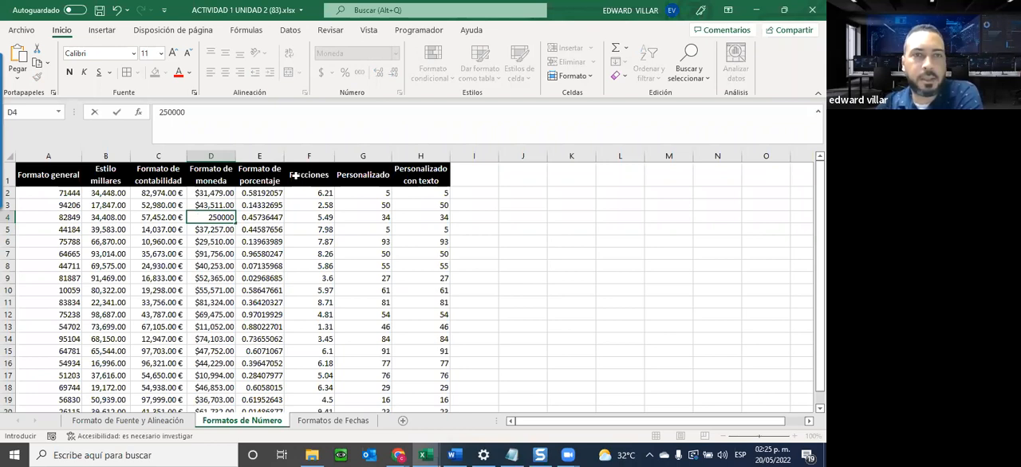
pyautogui.press('Return')
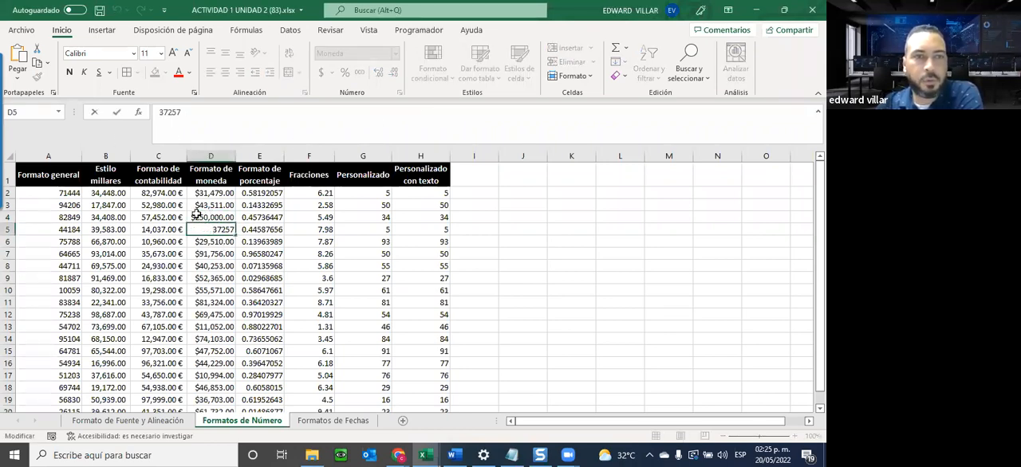
pyautogui.click(196, 214)
pyautogui.click(204, 118)
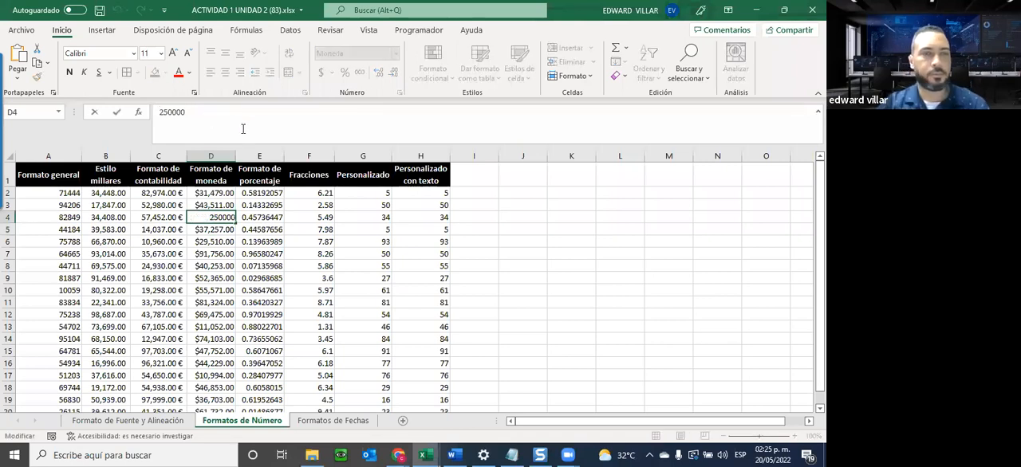
pyautogui.press('Escape')
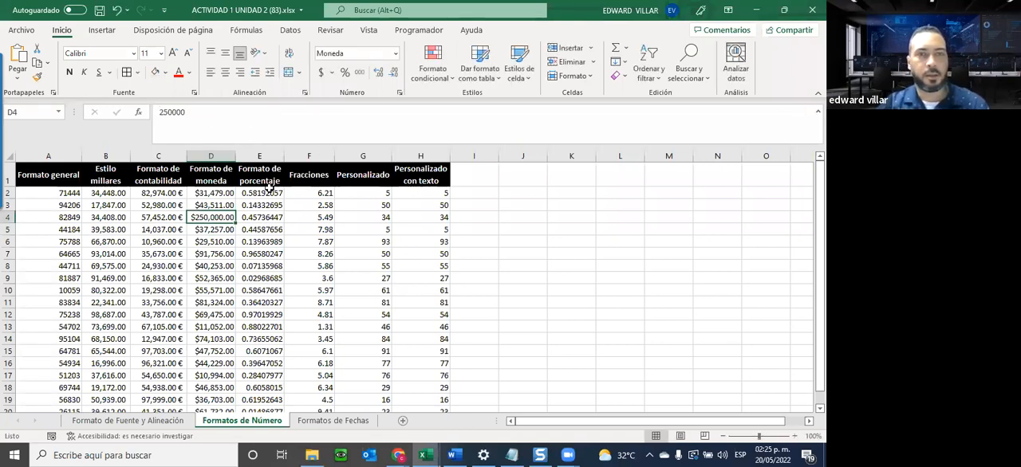
# Apply the percentage format (Porcentaje) to the decimal values in E2:E20.
pyautogui.moveTo(261, 192); pyautogui.dragTo(253, 378)
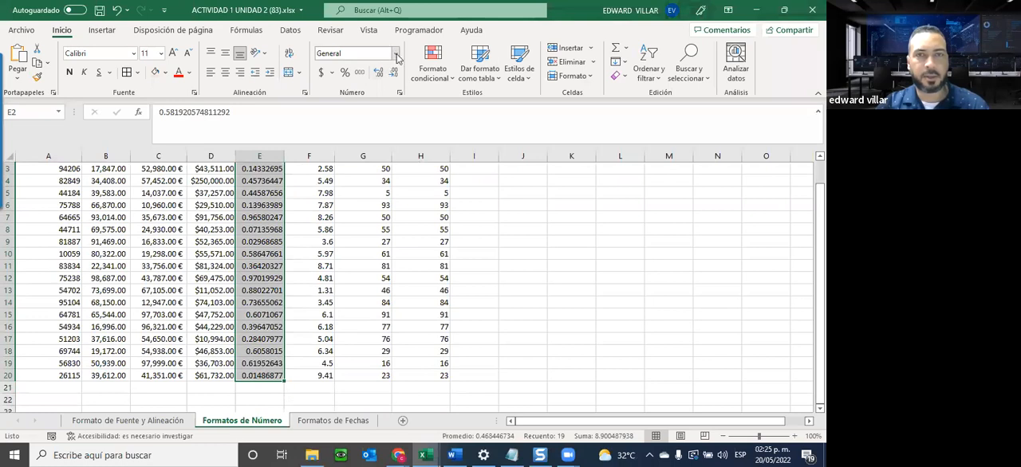
pyautogui.click(395, 53)
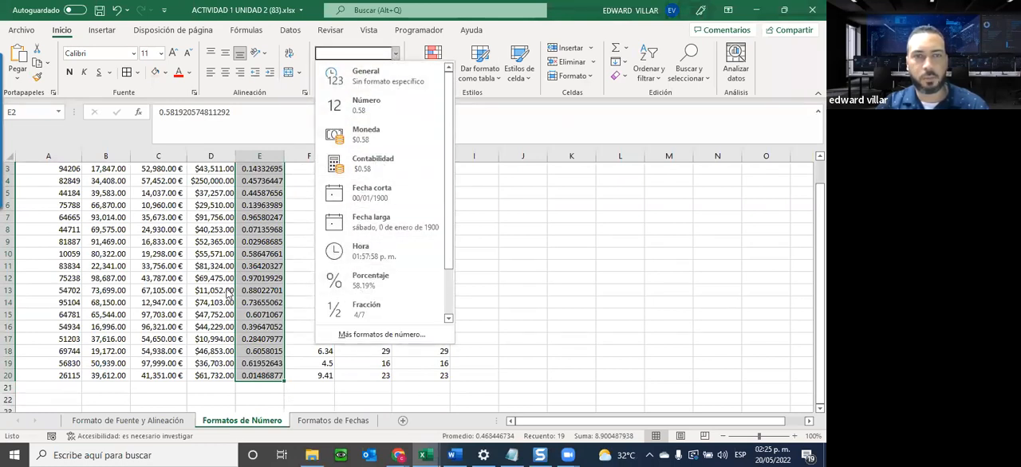
pyautogui.click(367, 286)
pyautogui.scroll(2, 423, 278)
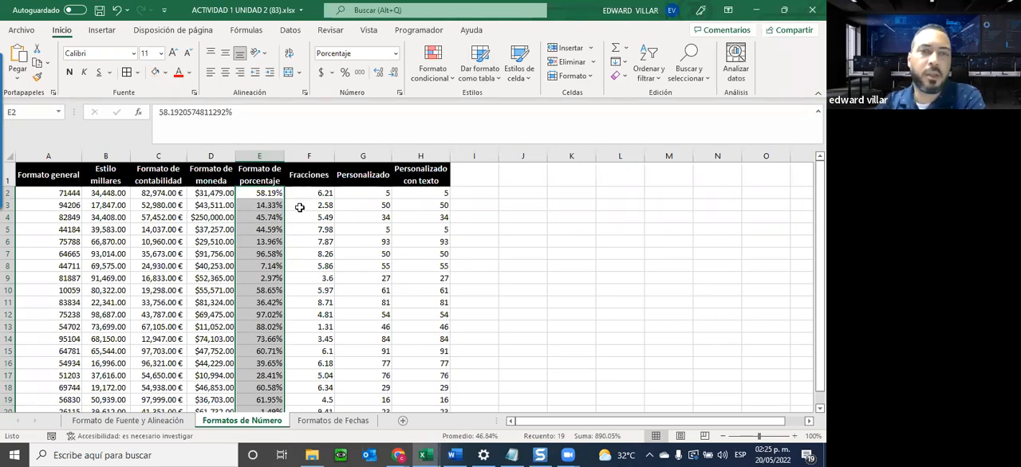
# Review the number format categories for F2:F20, from Número through Porcentaje, and apply Fracción with type Hasta un dígito (1/4).
pyautogui.moveTo(309, 193); pyautogui.dragTo(311, 341)
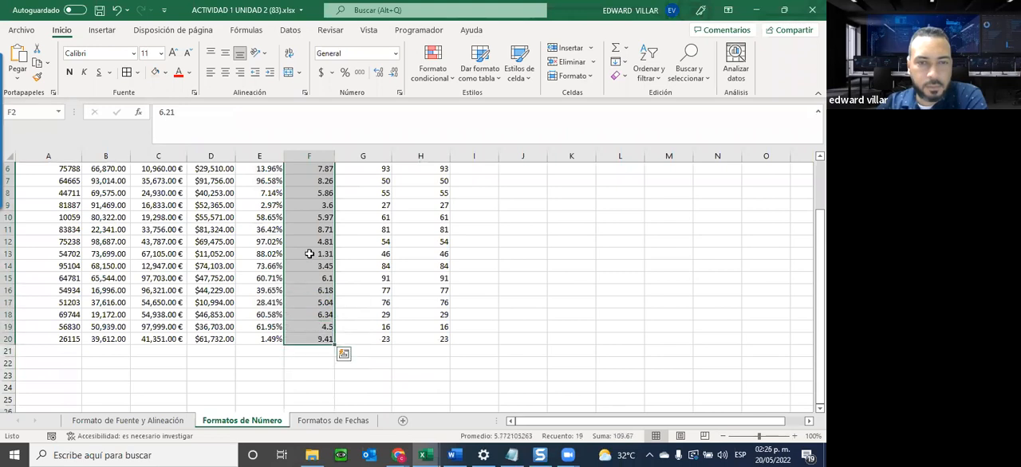
pyautogui.click(396, 53)
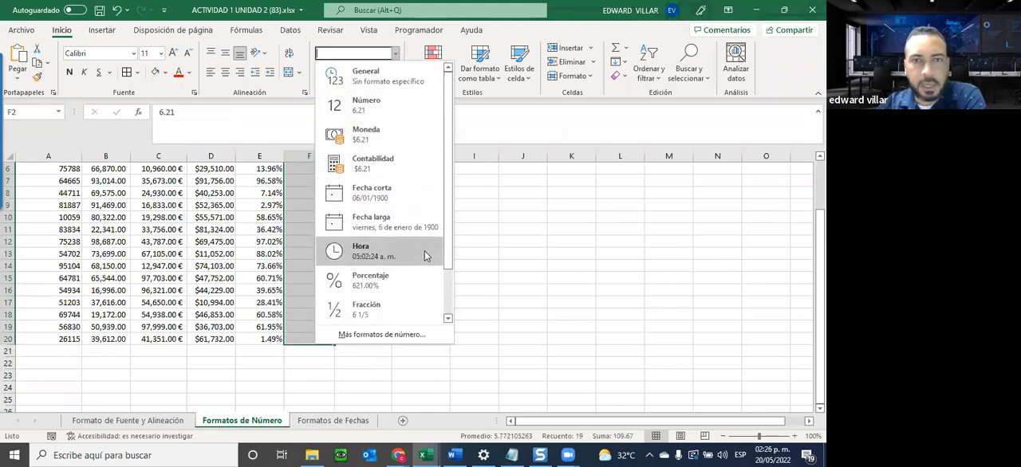
pyautogui.scroll(-1, 375, 311)
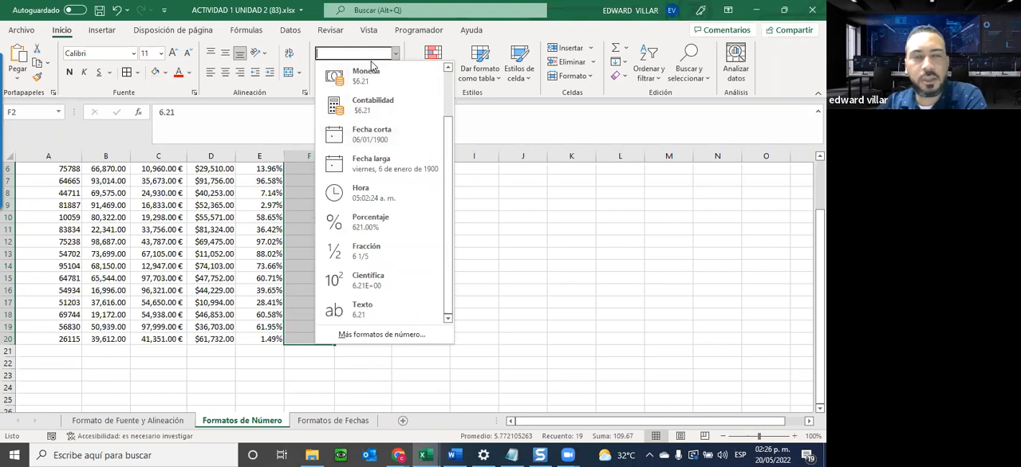
pyautogui.click(382, 335)
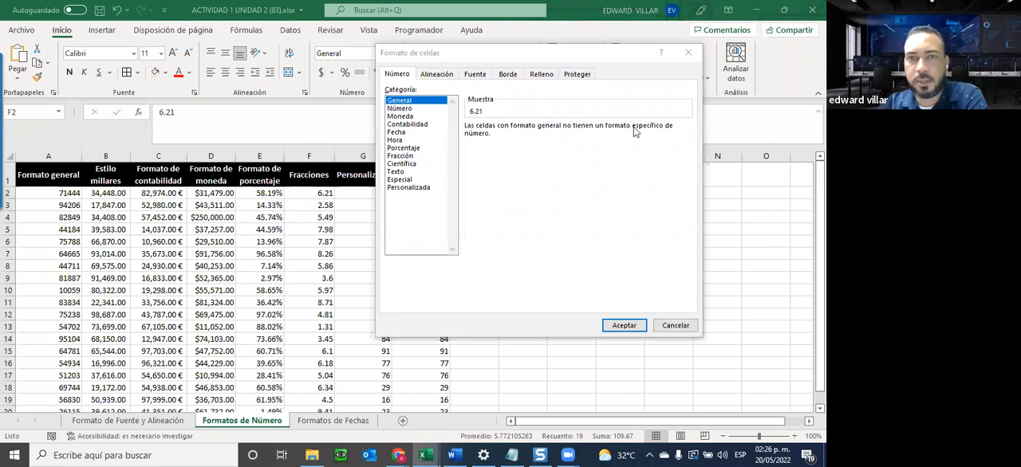
pyautogui.click(401, 109)
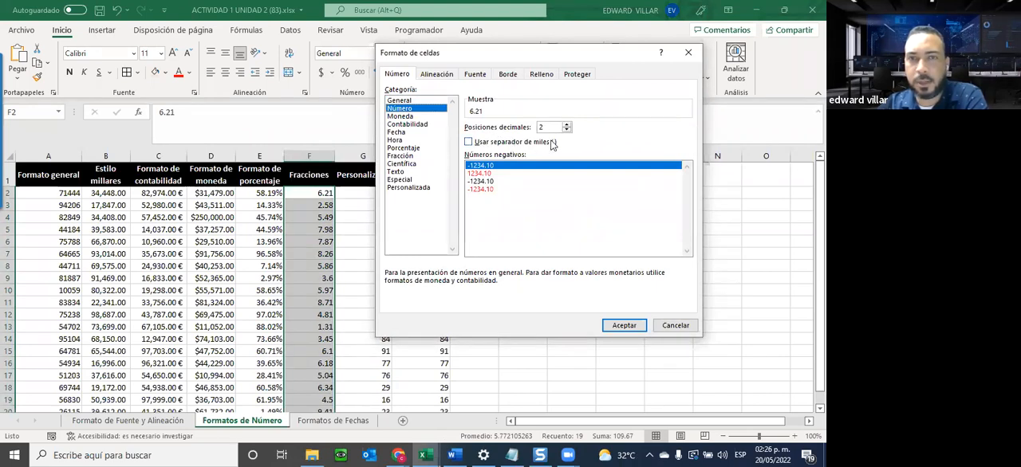
pyautogui.click(401, 117)
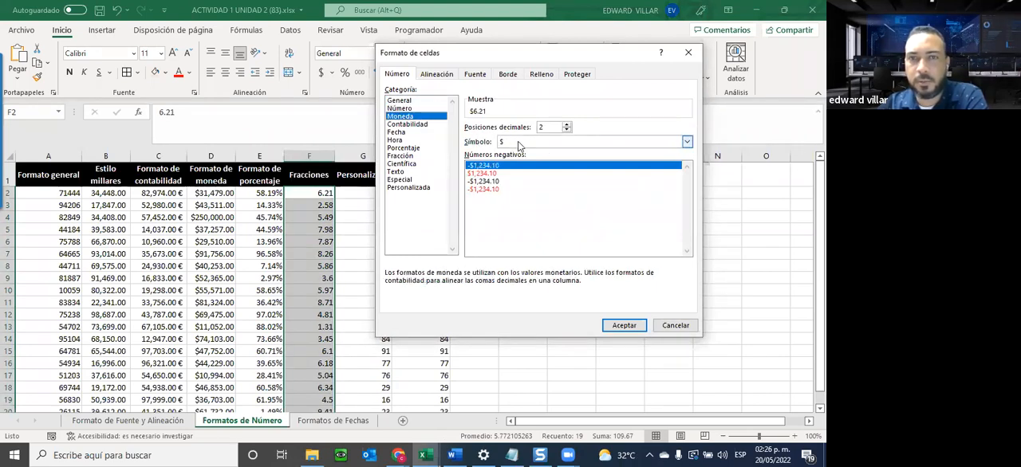
pyautogui.click(518, 142)
pyautogui.click(519, 142)
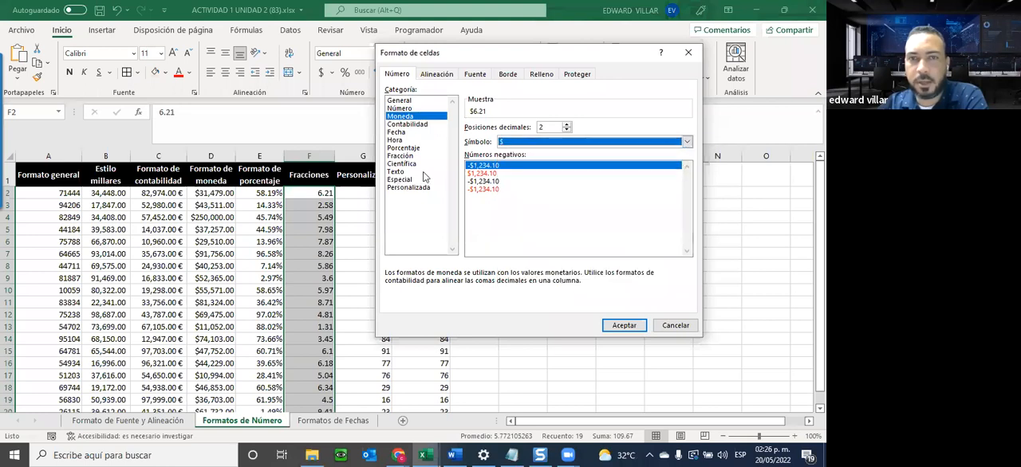
pyautogui.click(396, 133)
pyautogui.click(396, 124)
pyautogui.click(395, 140)
pyautogui.click(396, 148)
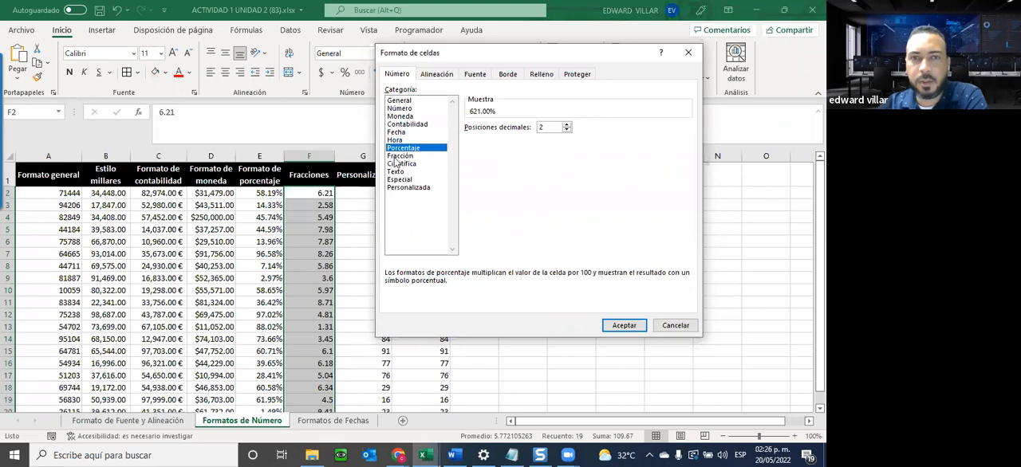
pyautogui.click(396, 156)
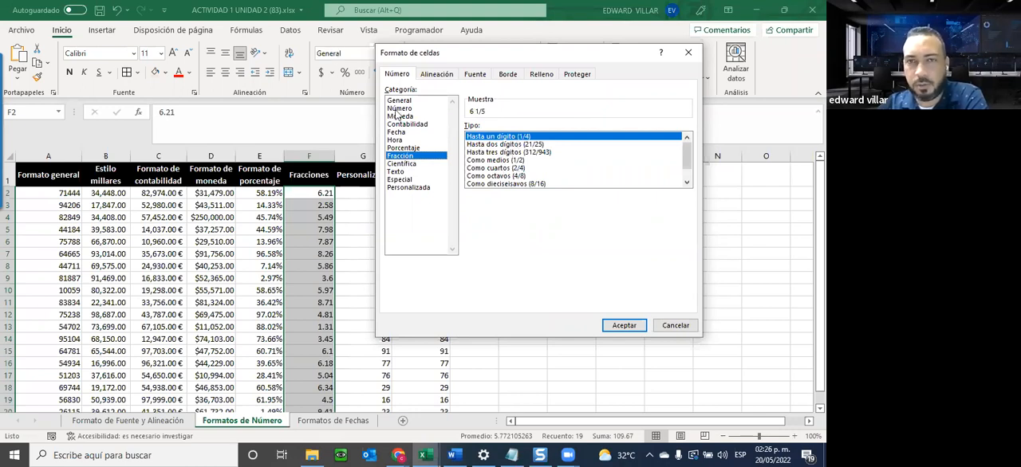
pyautogui.click(608, 323)
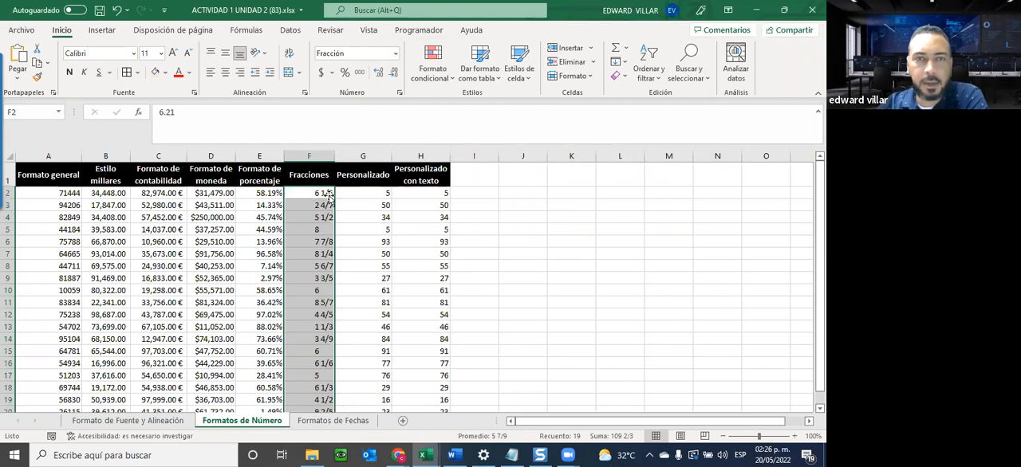
# Enter a custom number format (Personalizada) beginning with "(##" for the numbers in G2:G20.
pyautogui.moveTo(355, 195); pyautogui.dragTo(361, 341)
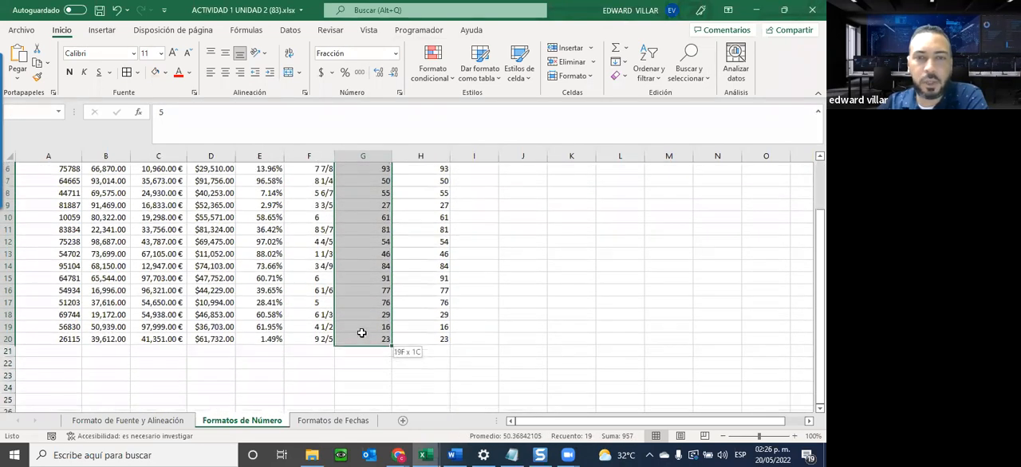
pyautogui.scroll(2, 360, 335)
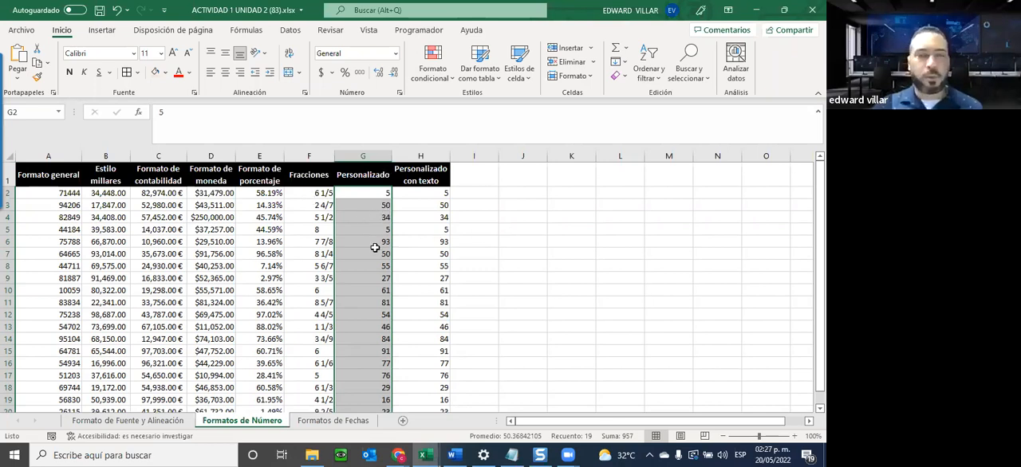
pyautogui.click(396, 59)
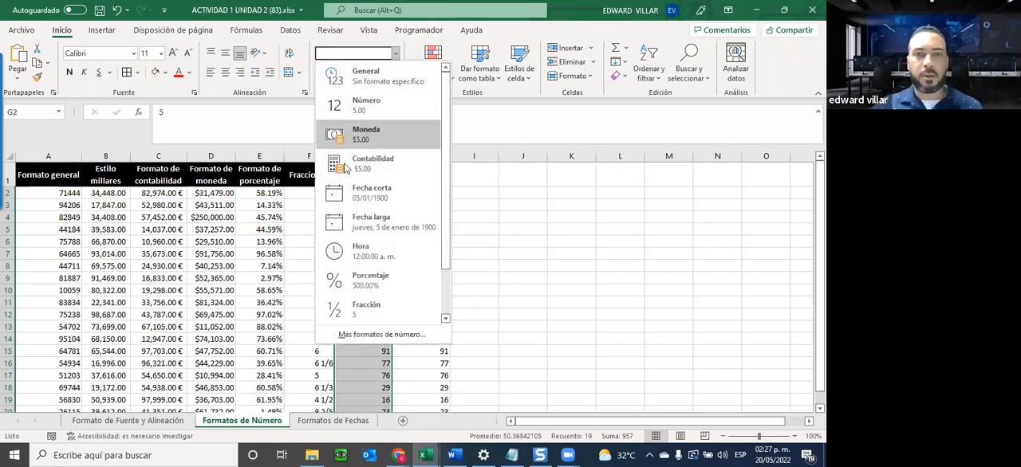
pyautogui.click(343, 342)
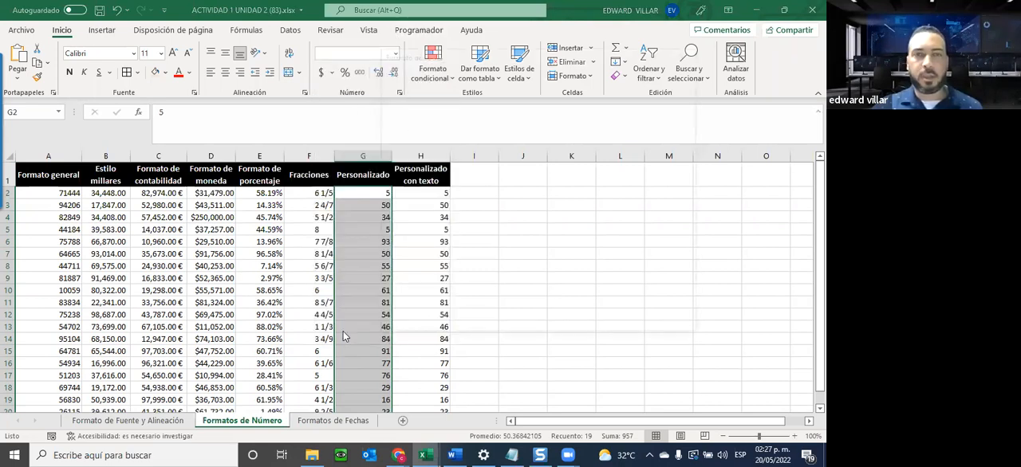
pyautogui.moveTo(451, 52); pyautogui.dragTo(522, 53)
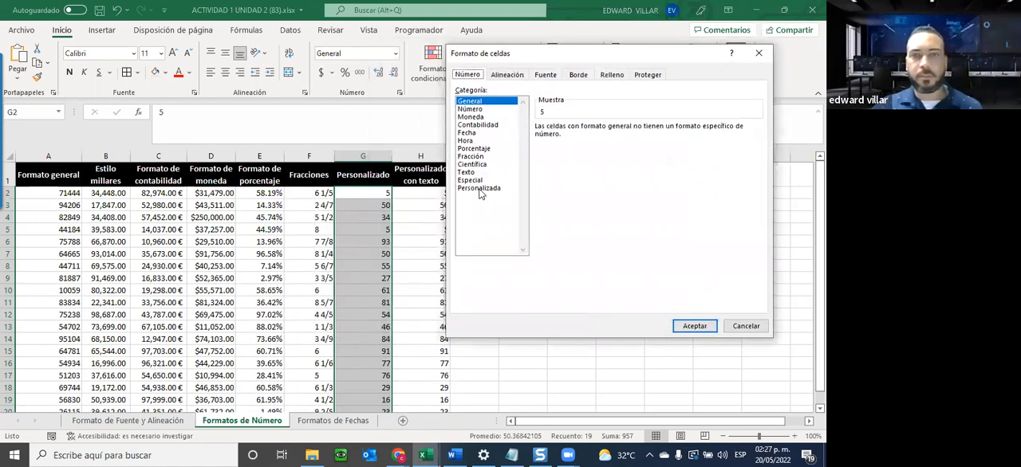
pyautogui.click(479, 189)
pyautogui.moveTo(589, 138); pyautogui.dragTo(533, 137)
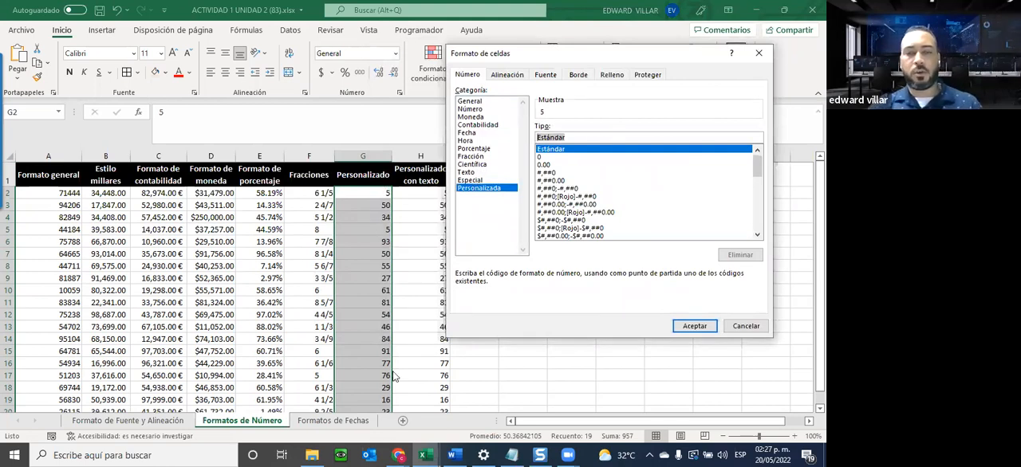
pyautogui.write('(')
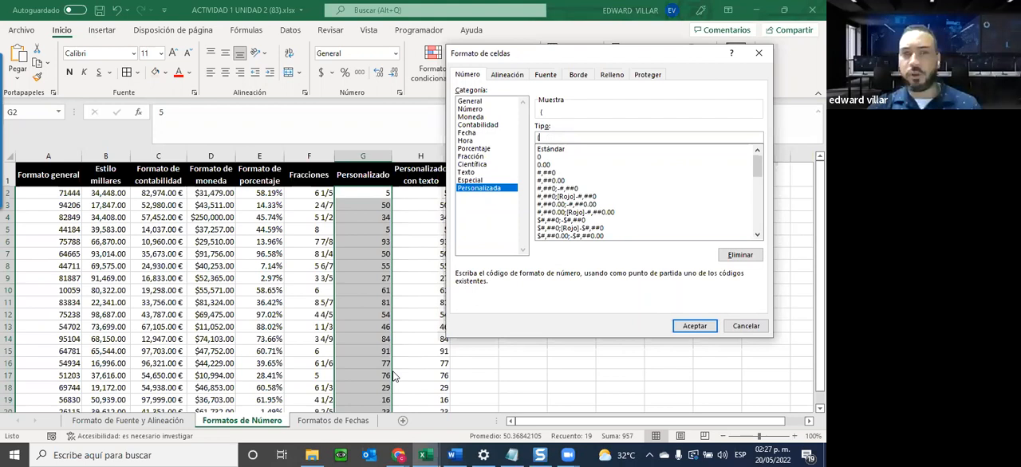
pyautogui.write('##')
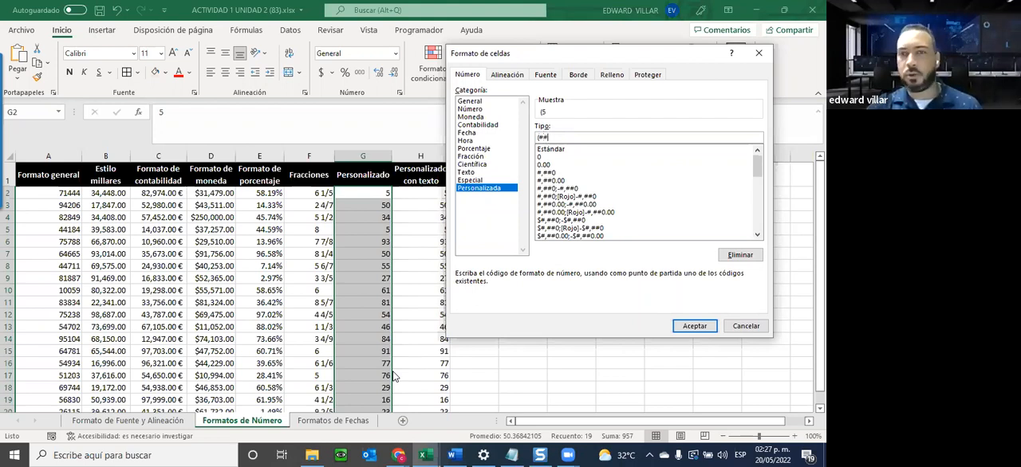
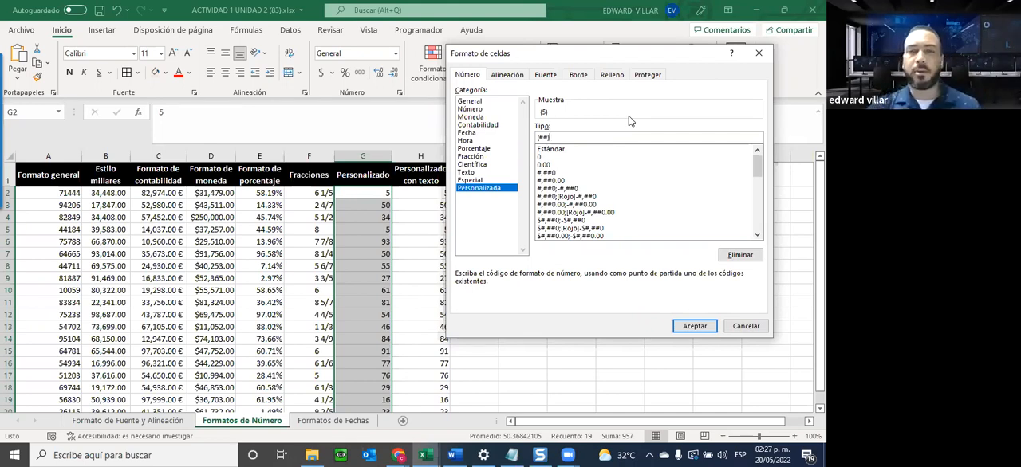
# Apply the custom number format (##) to G2:G20 and check the underlying values of several formatted cells.
pyautogui.click(688, 326)
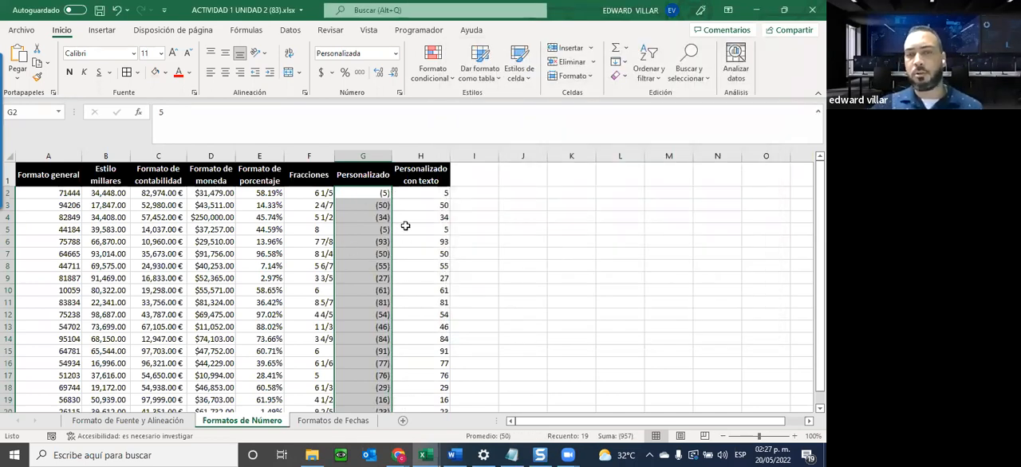
pyautogui.scroll(-1, 363, 321)
pyautogui.scroll(1, 349, 247)
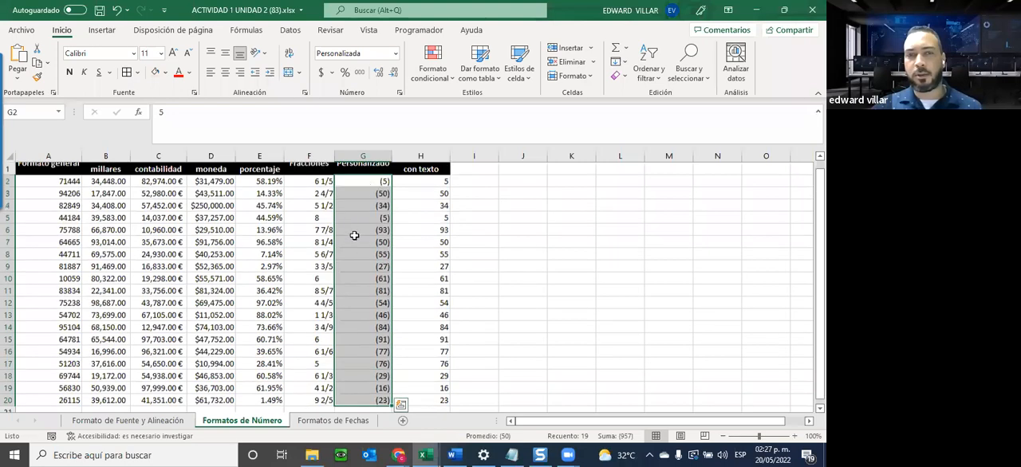
pyautogui.click(363, 194)
pyautogui.click(356, 242)
pyautogui.click(362, 289)
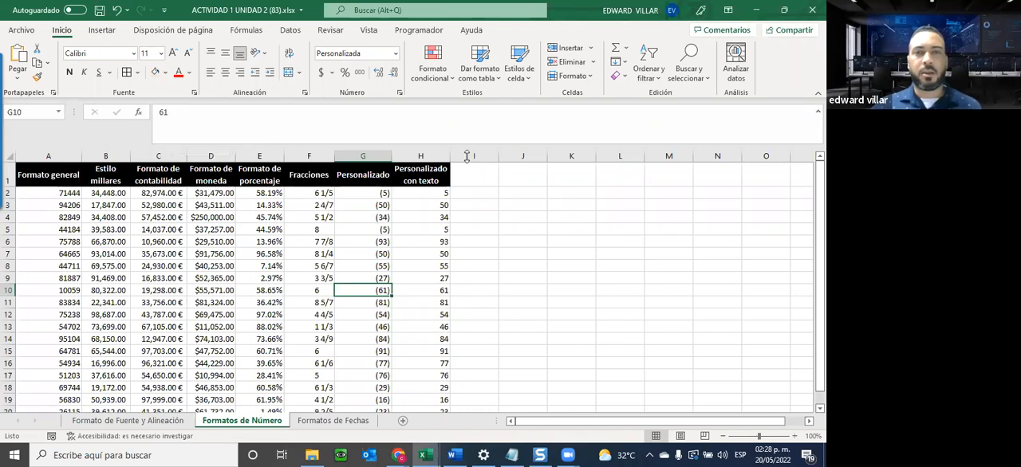
# Widen the Personalizado con texto column and apply the custom number format "El numero es=" to H2:H20.
pyautogui.moveTo(449, 156); pyautogui.dragTo(501, 156)
pyautogui.moveTo(446, 192); pyautogui.dragTo(449, 386)
pyautogui.scroll(1, 473, 327)
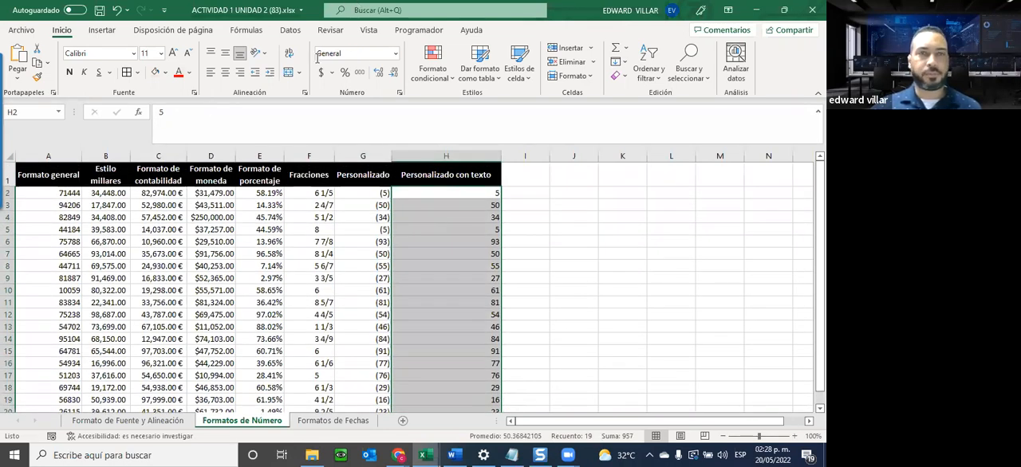
pyautogui.click(395, 53)
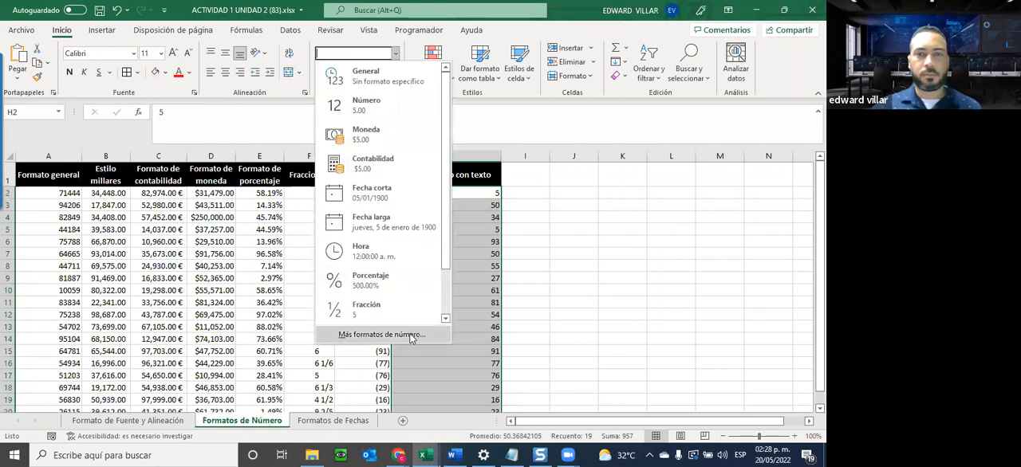
pyautogui.click(383, 334)
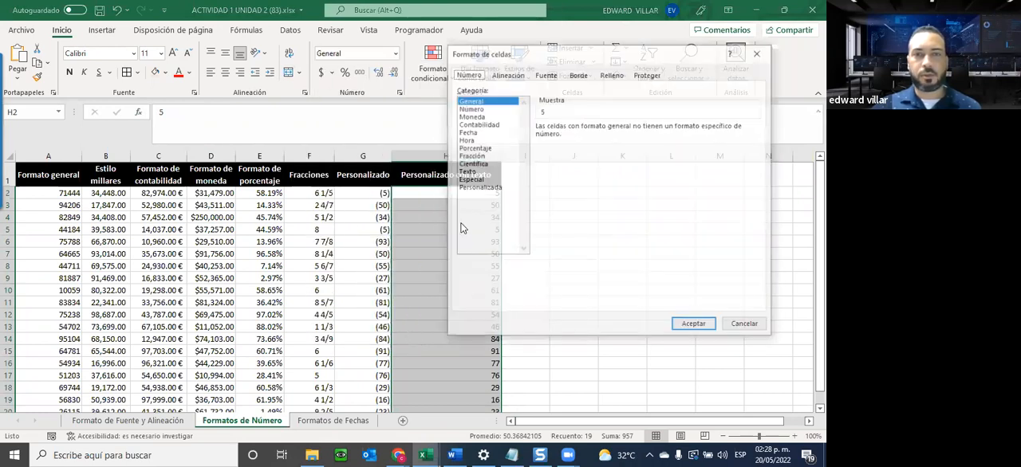
pyautogui.click(478, 188)
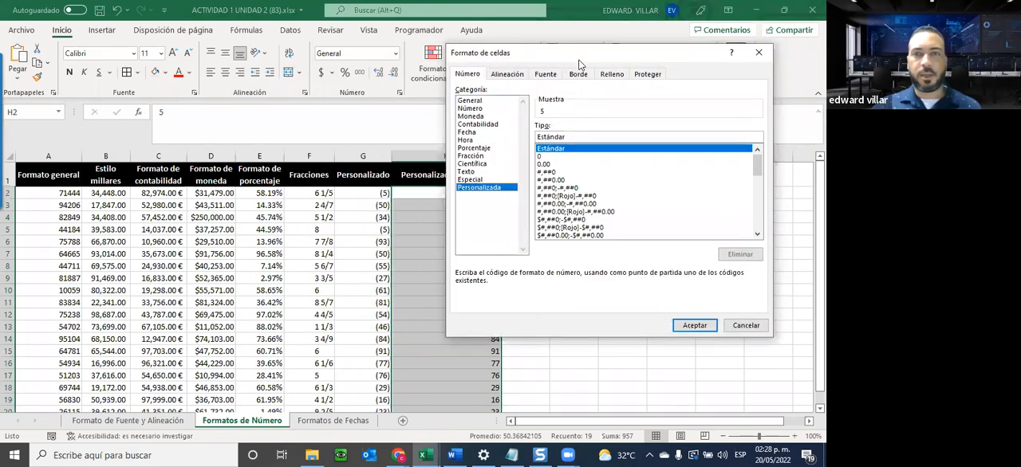
pyautogui.moveTo(580, 64); pyautogui.dragTo(647, 100)
pyautogui.moveTo(633, 173); pyautogui.dragTo(572, 181)
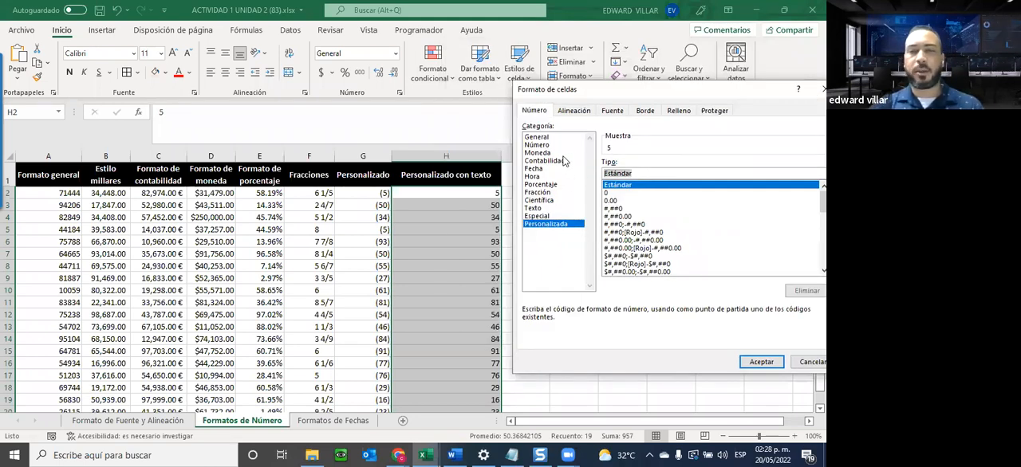
pyautogui.press('BackSpace')
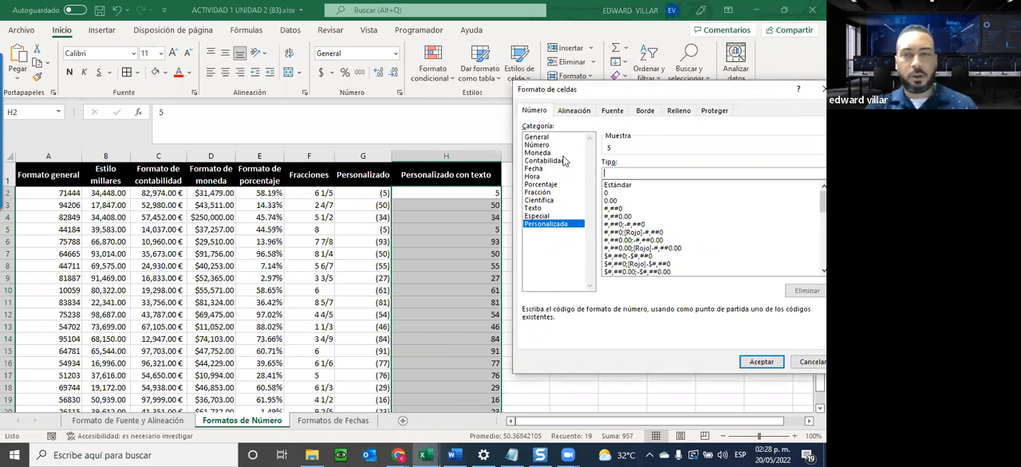
pyautogui.write('"El numero es:')
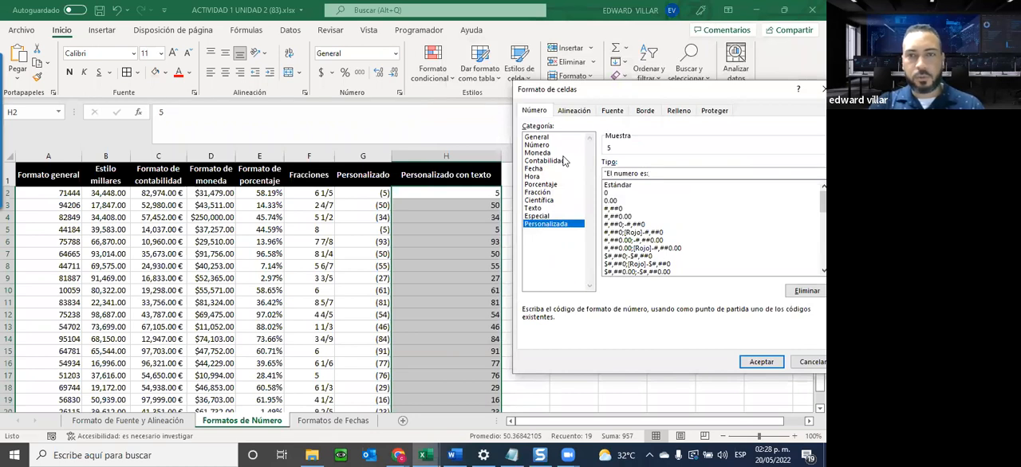
pyautogui.press('BackSpace')
pyautogui.write('="')
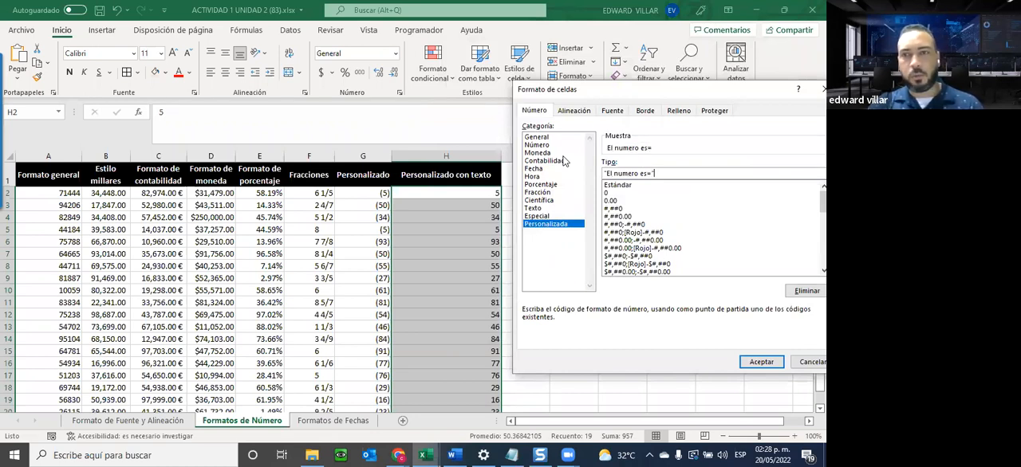
pyautogui.click(762, 363)
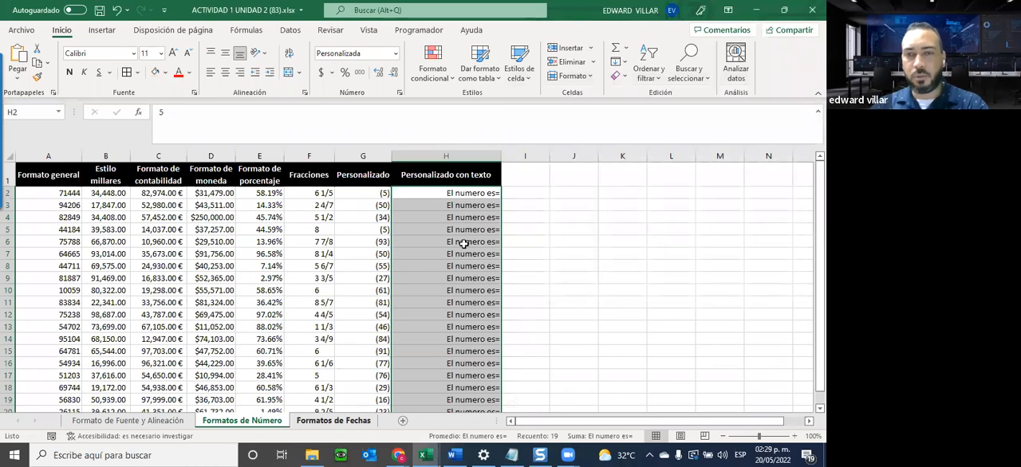
pyautogui.scroll(-1, 479, 296)
pyautogui.scroll(1, 483, 299)
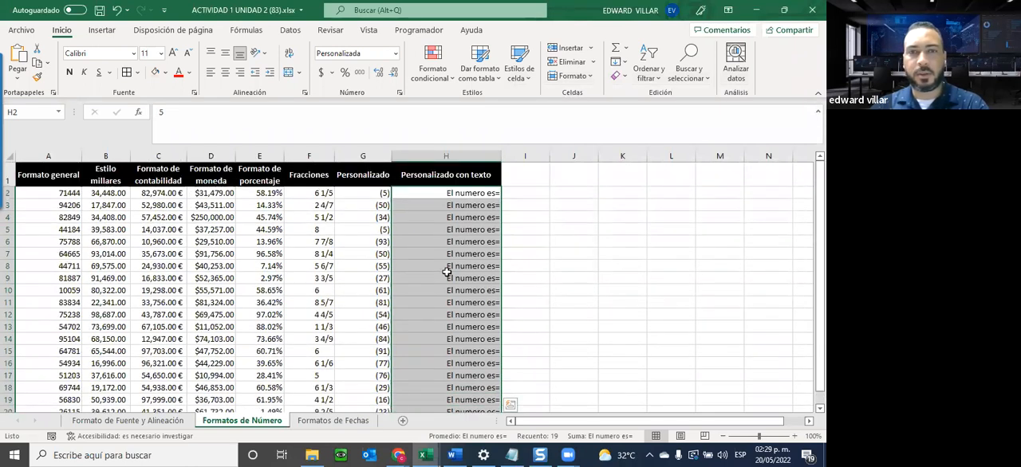
# Change the custom format of H2 to "El numero es= " ## so the text is followed by the cell's number.
pyautogui.click(450, 192)
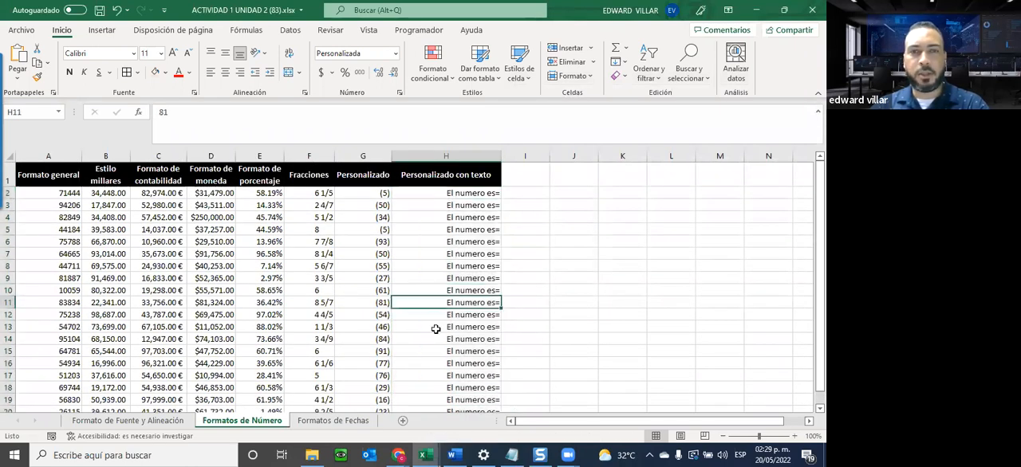
pyautogui.click(392, 55)
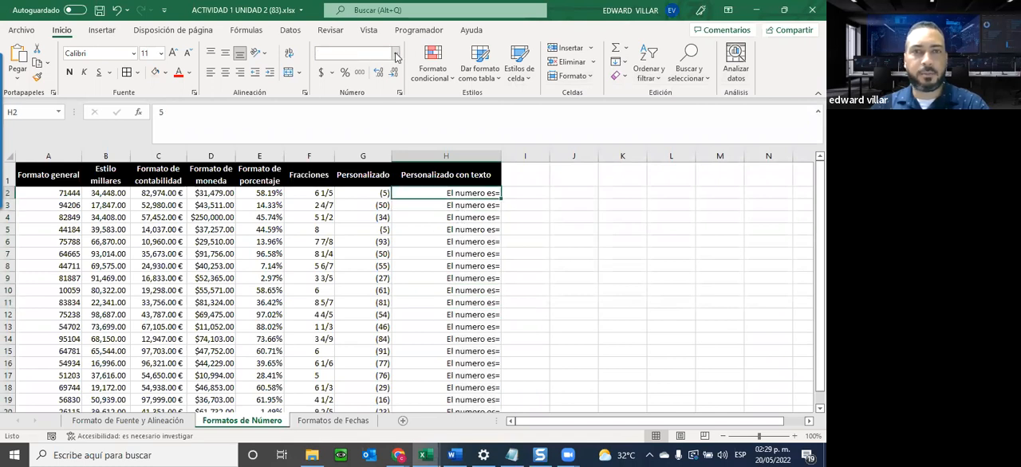
pyautogui.click(382, 335)
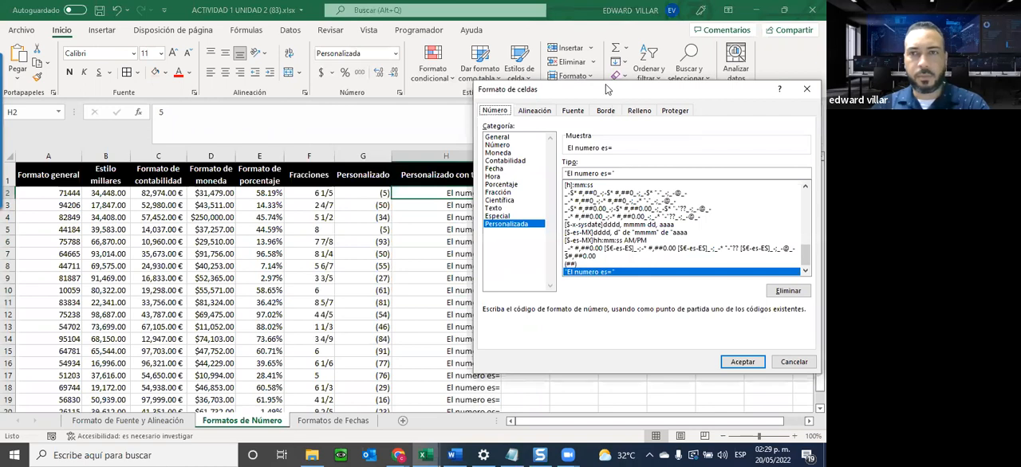
pyautogui.moveTo(607, 89); pyautogui.dragTo(164, 45)
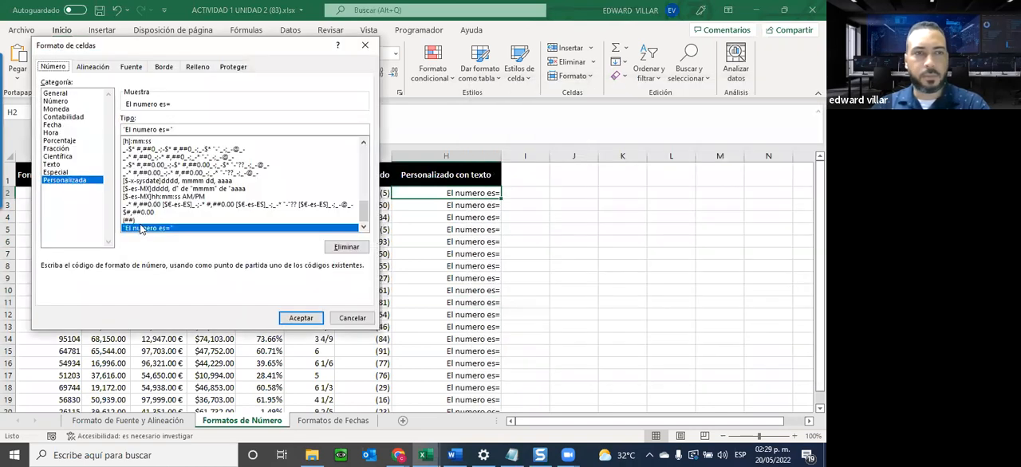
pyautogui.click(191, 128)
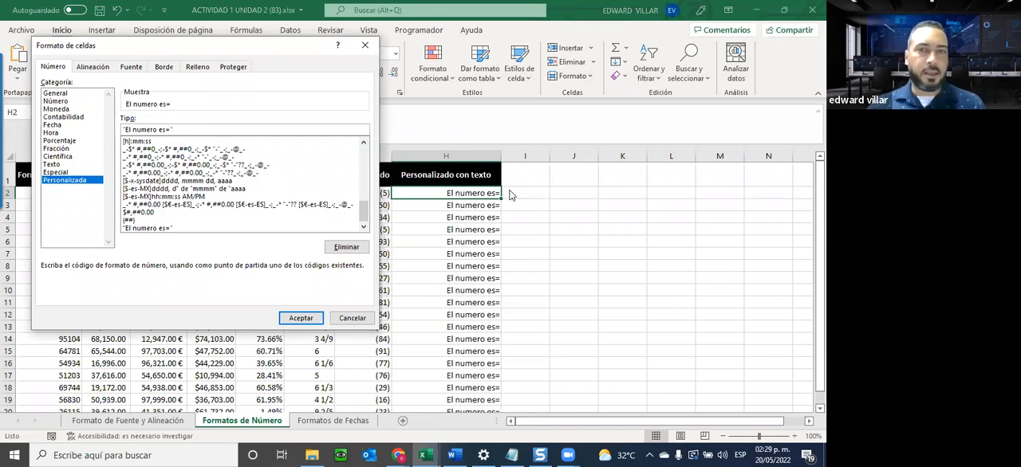
pyautogui.write('"')
pyautogui.click(176, 129)
pyautogui.write('#')
pyautogui.press('BackSpace')
pyautogui.press('BackSpace')
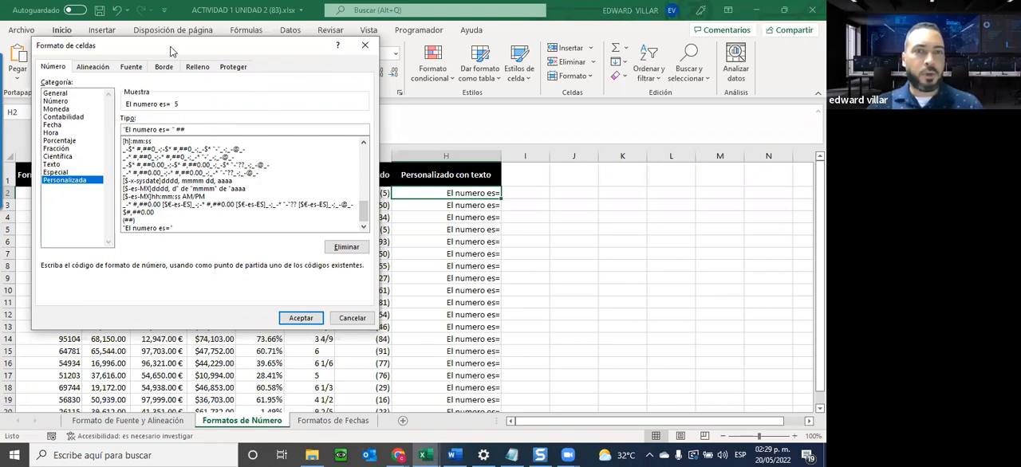
pyautogui.moveTo(170, 51); pyautogui.dragTo(151, 163)
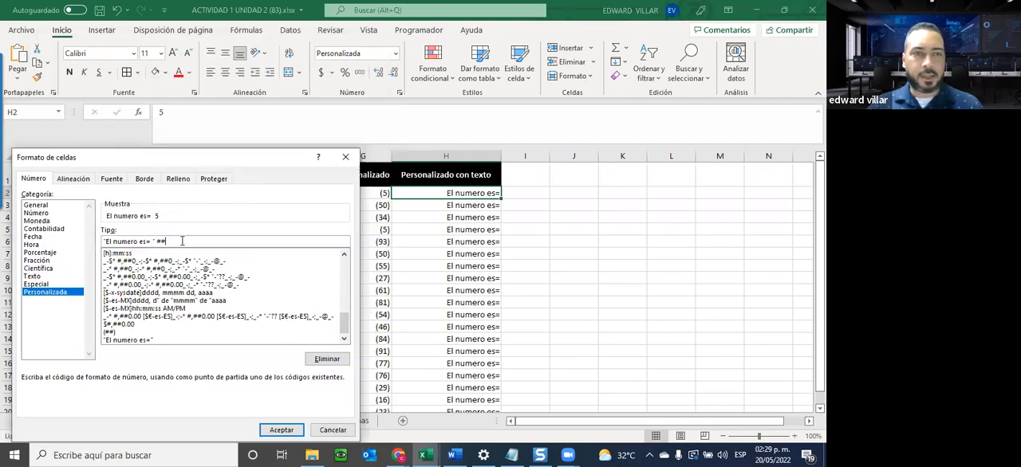
pyautogui.moveTo(188, 160); pyautogui.dragTo(190, 105)
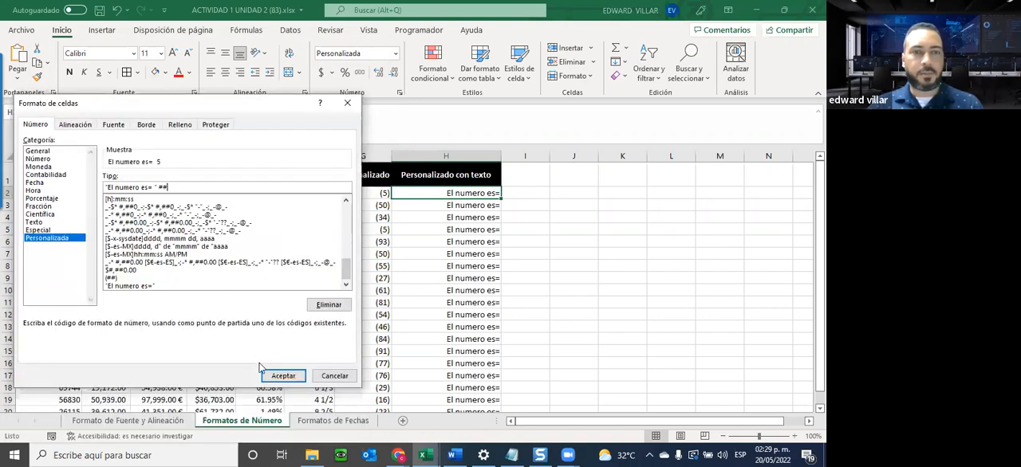
pyautogui.click(274, 375)
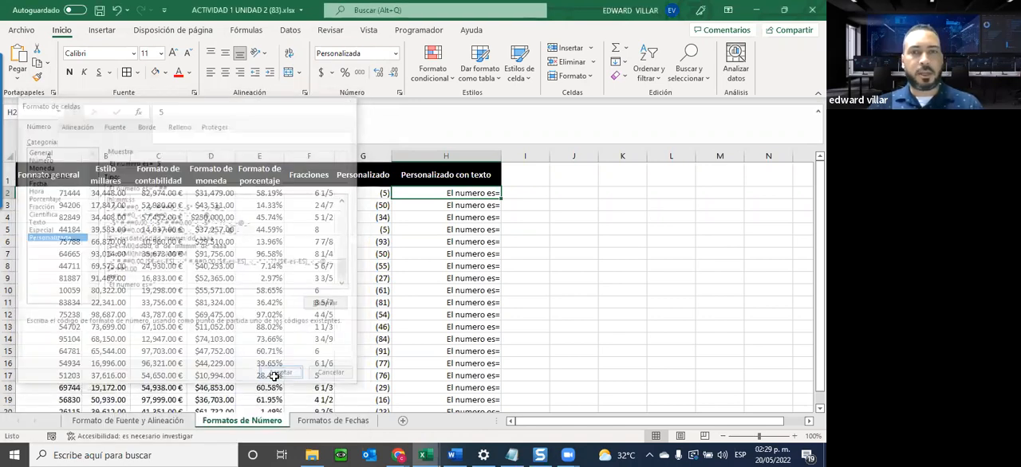
# Apply the existing custom format "El numero es= " ## to H3:H20 and check the column.
pyautogui.click(426, 205)
pyautogui.moveTo(426, 205); pyautogui.dragTo(419, 385)
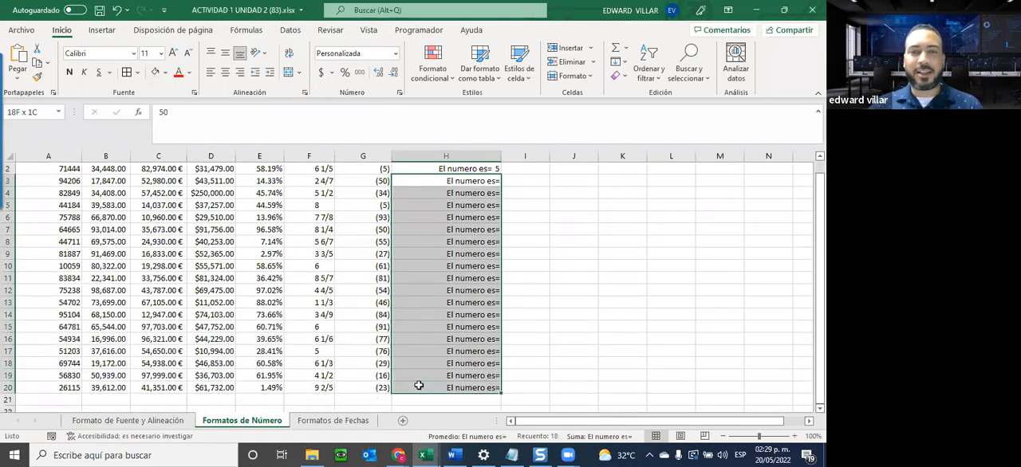
pyautogui.click(395, 54)
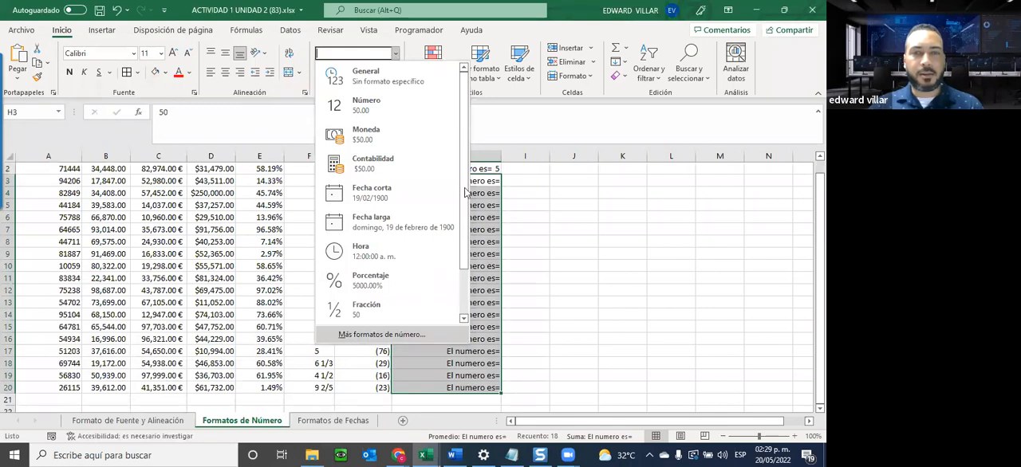
pyautogui.click(368, 335)
pyautogui.click(130, 286)
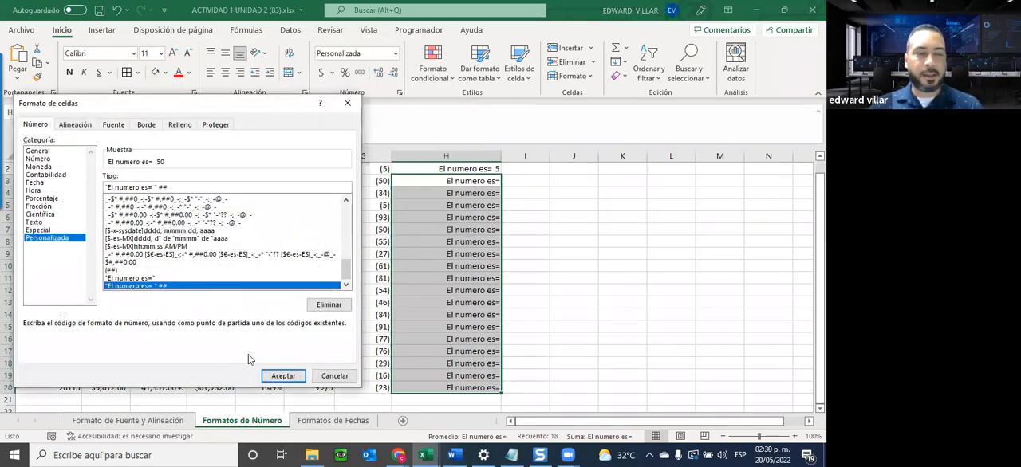
pyautogui.click(273, 380)
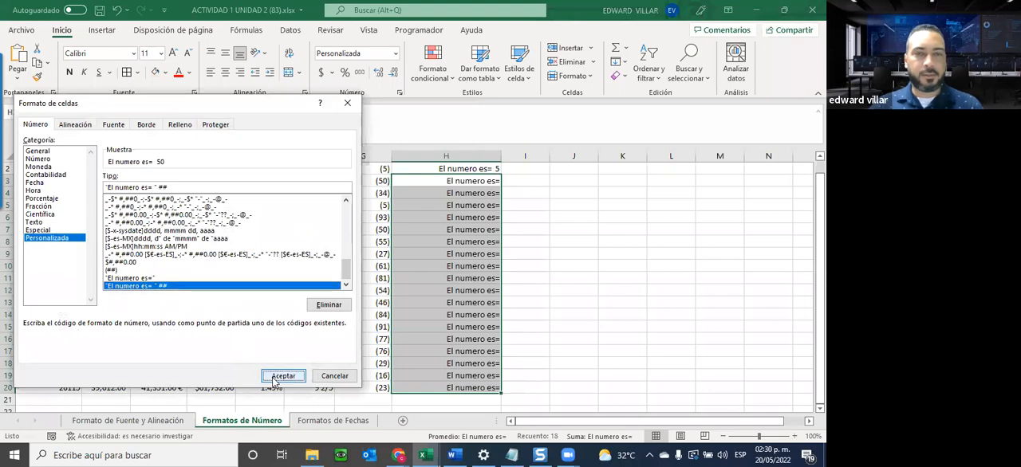
pyautogui.click(274, 381)
pyautogui.scroll(1, 413, 331)
pyautogui.scroll(-1, 412, 331)
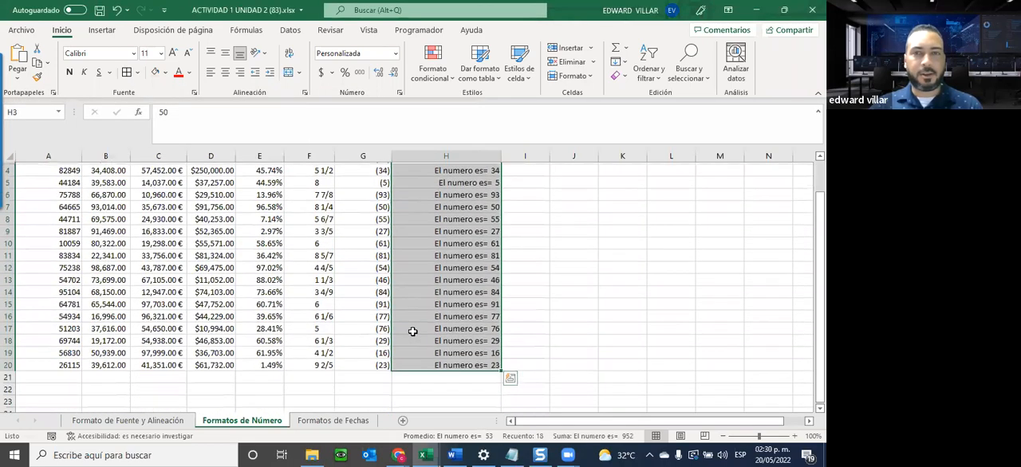
pyautogui.scroll(1, 413, 331)
pyautogui.scroll(-1, 406, 332)
pyautogui.scroll(1, 401, 333)
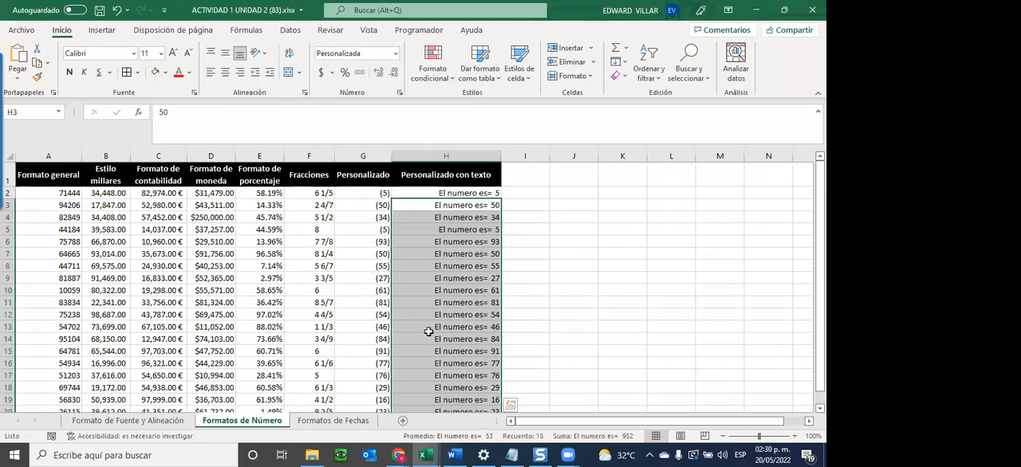
pyautogui.moveTo(567, 193); pyautogui.dragTo(565, 387)
pyautogui.scroll(1, 565, 387)
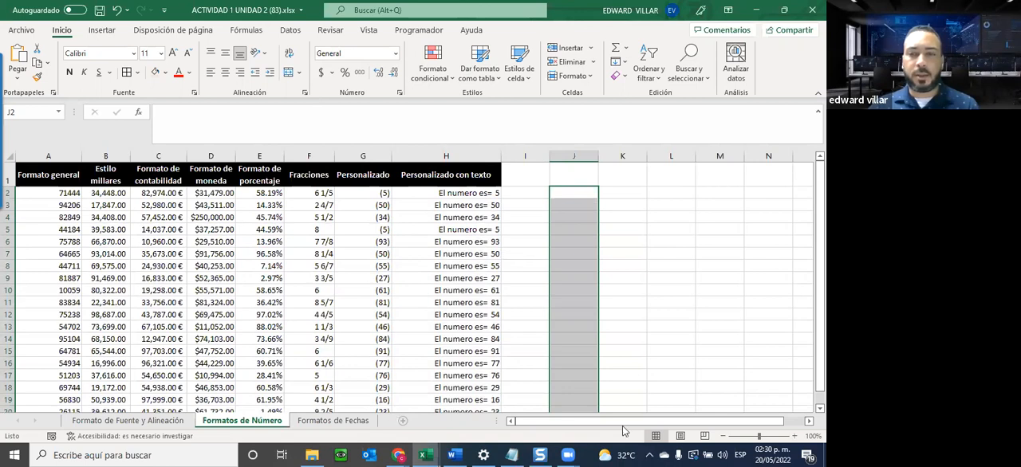
pyautogui.click(663, 456)
pyautogui.click(650, 456)
pyautogui.click(637, 431)
pyautogui.click(571, 240)
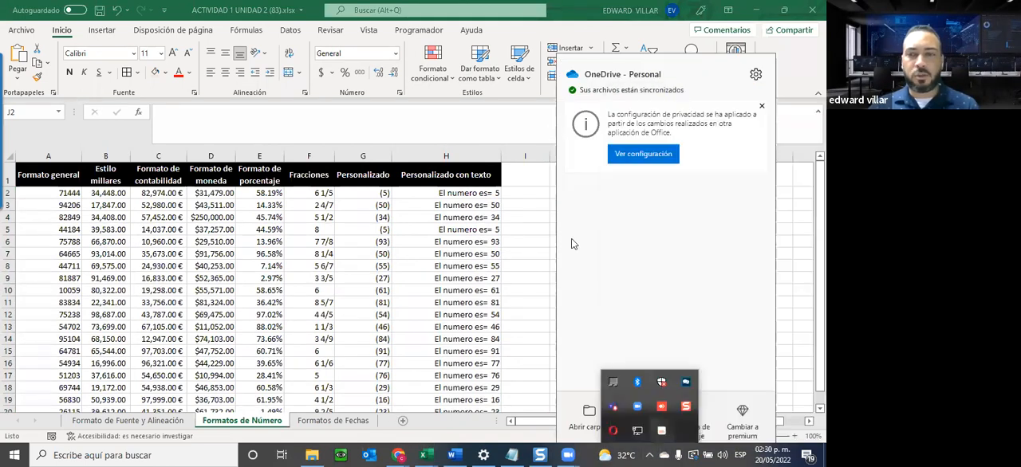
pyautogui.click(515, 242)
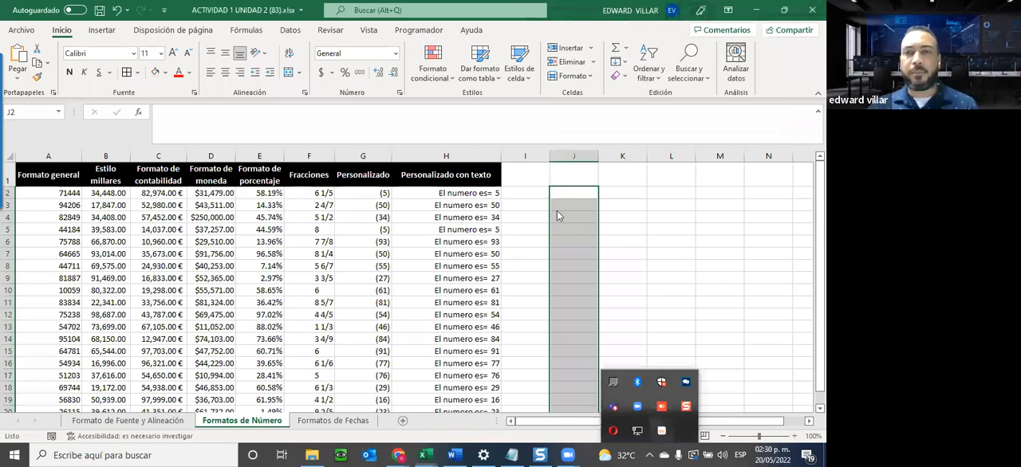
pyautogui.click(795, 240)
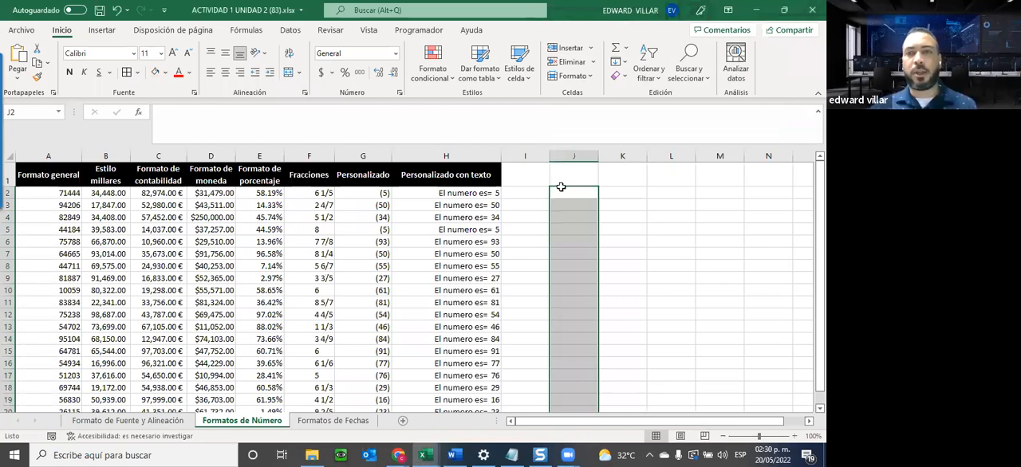
# Apply the custom number format (###)-###-#### to the whole of column J.
pyautogui.click(572, 155)
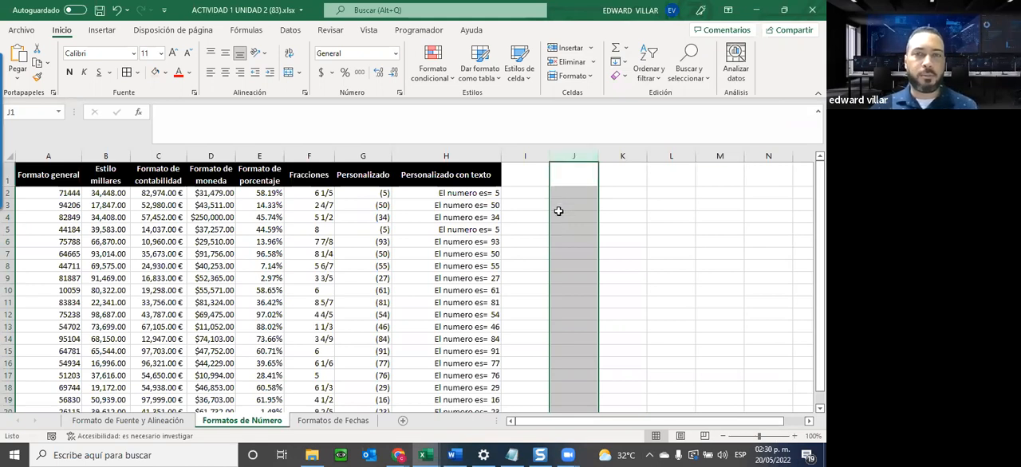
pyautogui.click(400, 54)
pyautogui.click(375, 335)
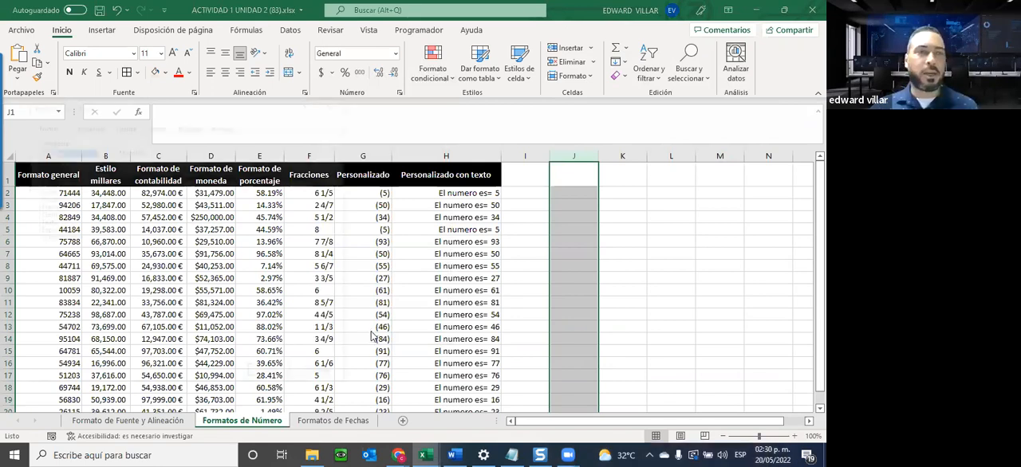
pyautogui.click(72, 238)
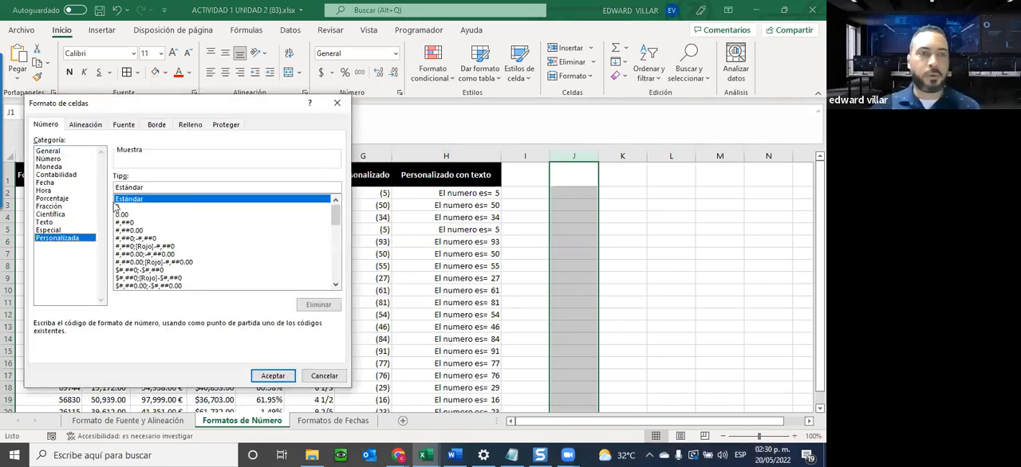
pyautogui.moveTo(186, 102); pyautogui.dragTo(186, 101)
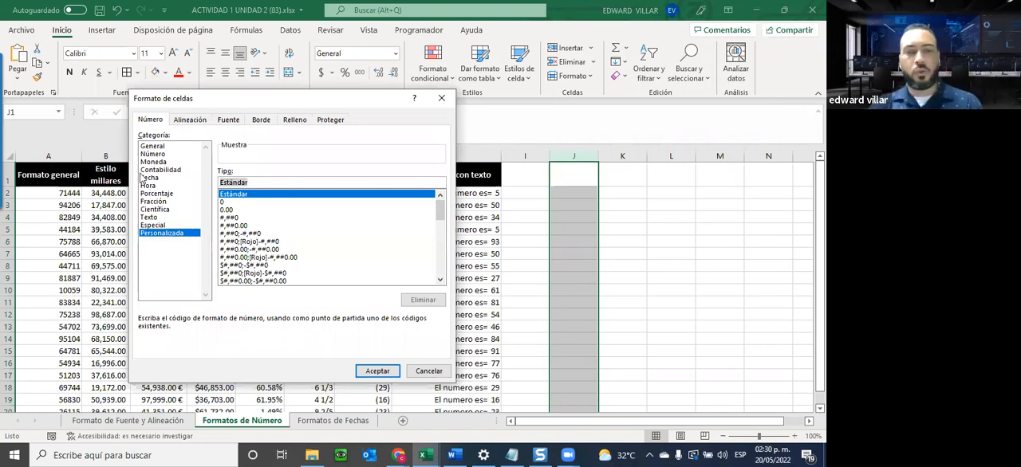
pyautogui.press('BackSpace')
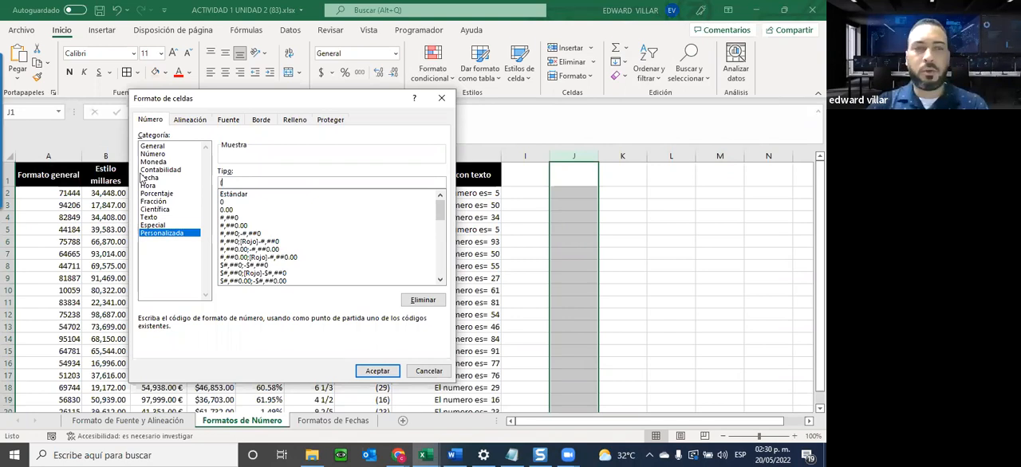
pyautogui.write('(###)')
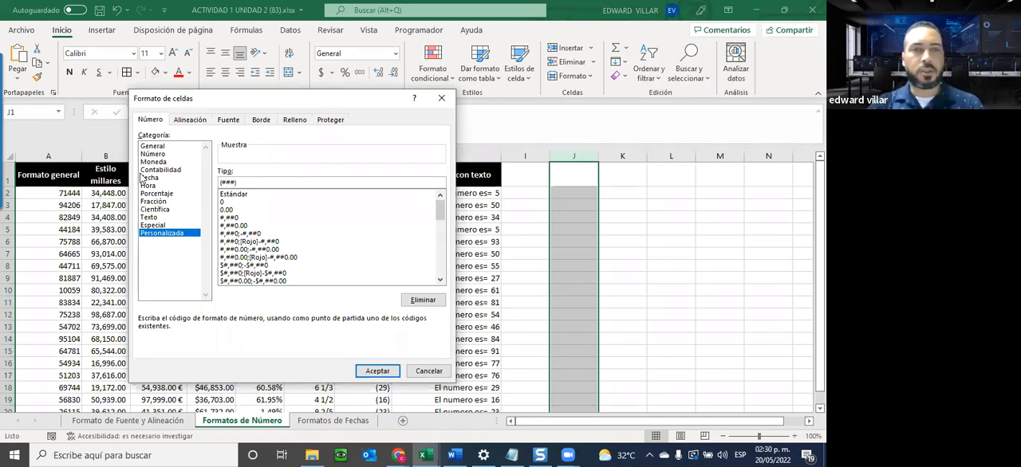
pyautogui.write('-')
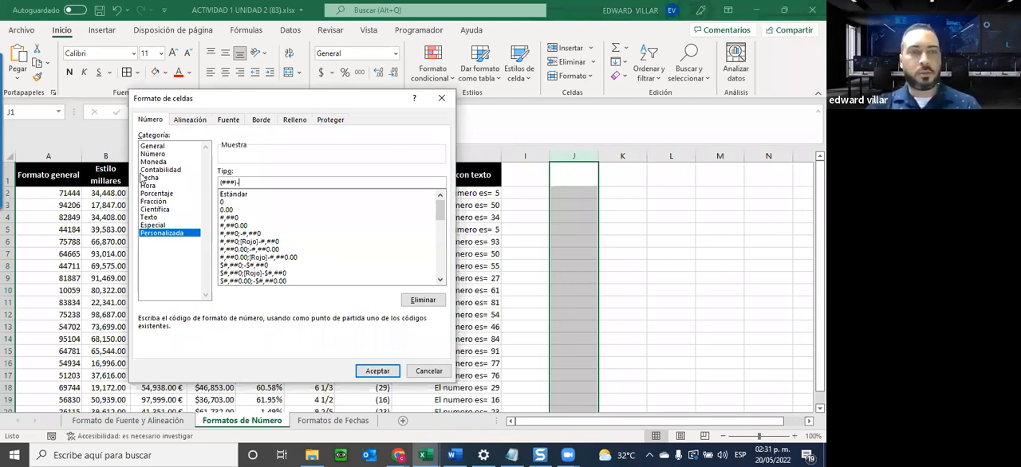
pyautogui.write('###-####')
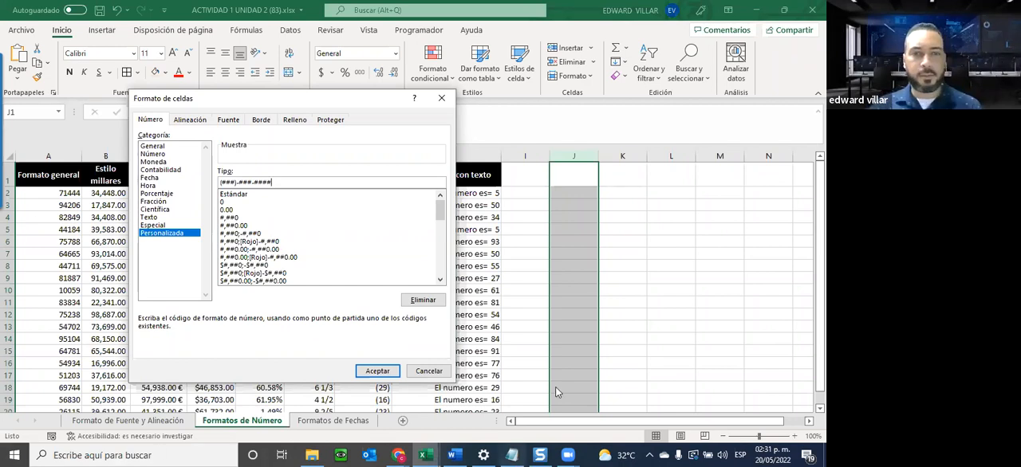
pyautogui.click(375, 371)
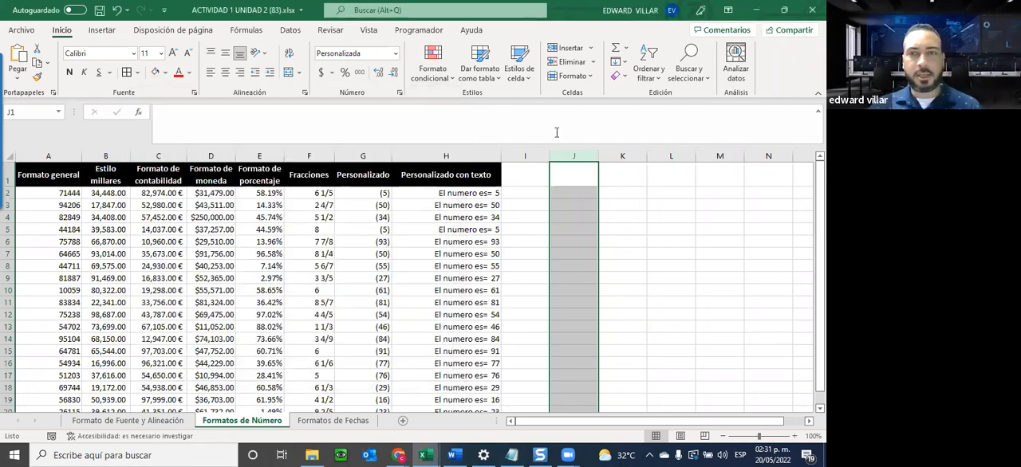
# Widen column J and enter a ten-digit phone number without separators in J2.
pyautogui.moveTo(599, 152); pyautogui.dragTo(636, 153)
pyautogui.click(585, 188)
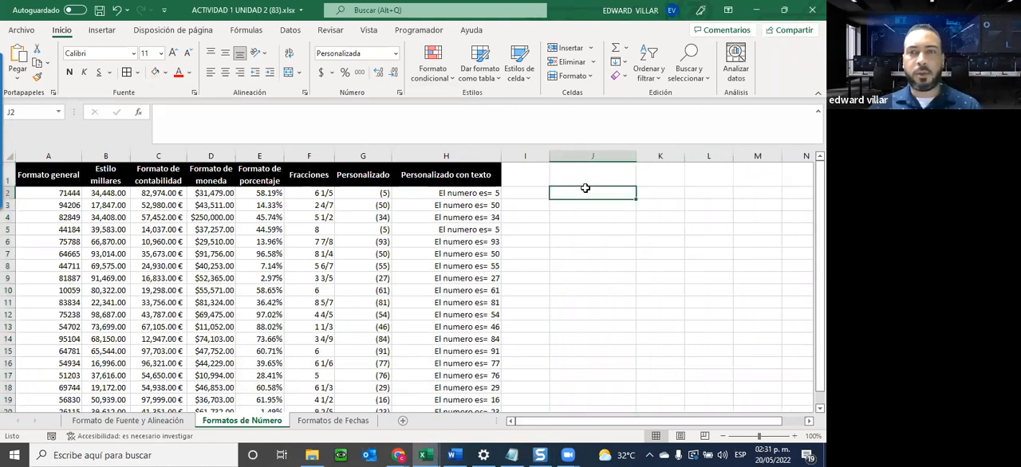
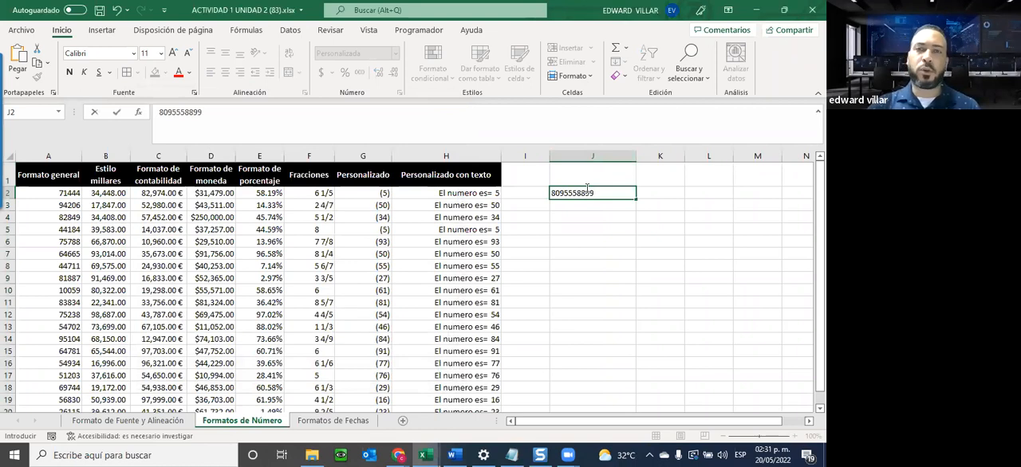
pyautogui.press('Return')
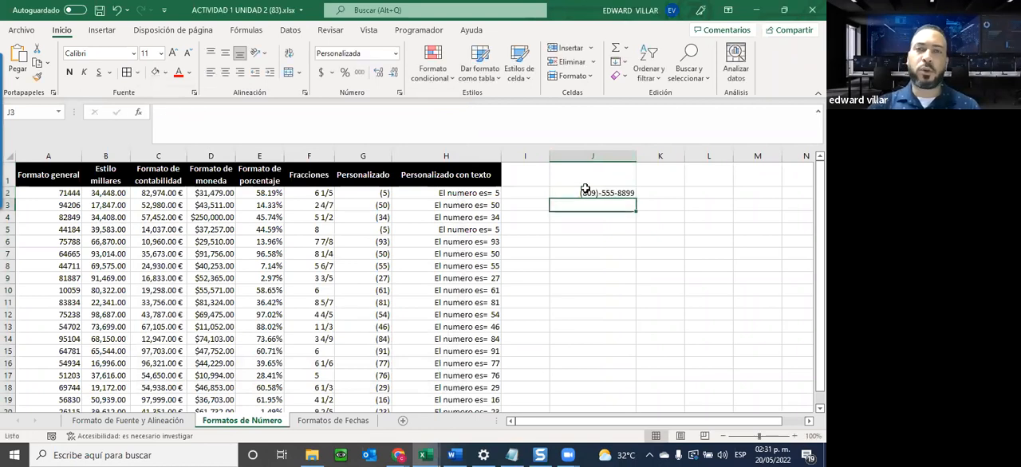
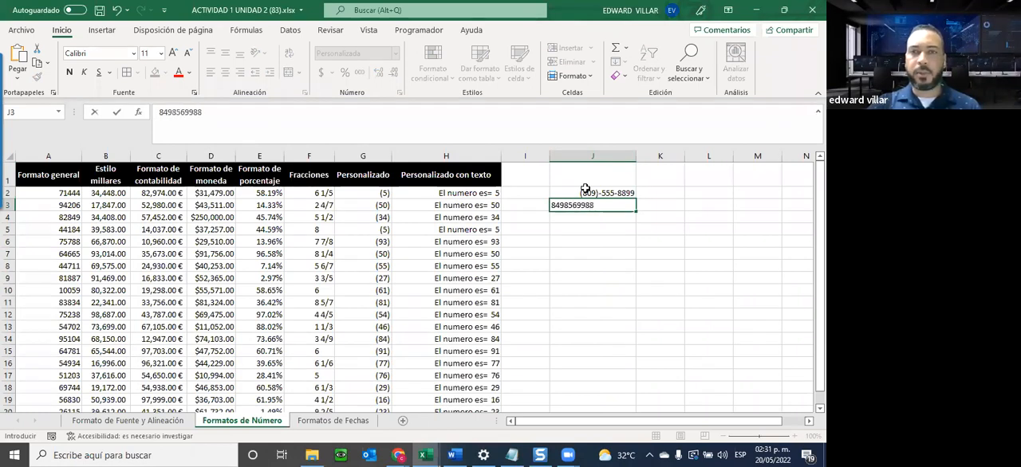
# Enter two more ten-digit phone numbers in J3 and J4.
pyautogui.press('Return')
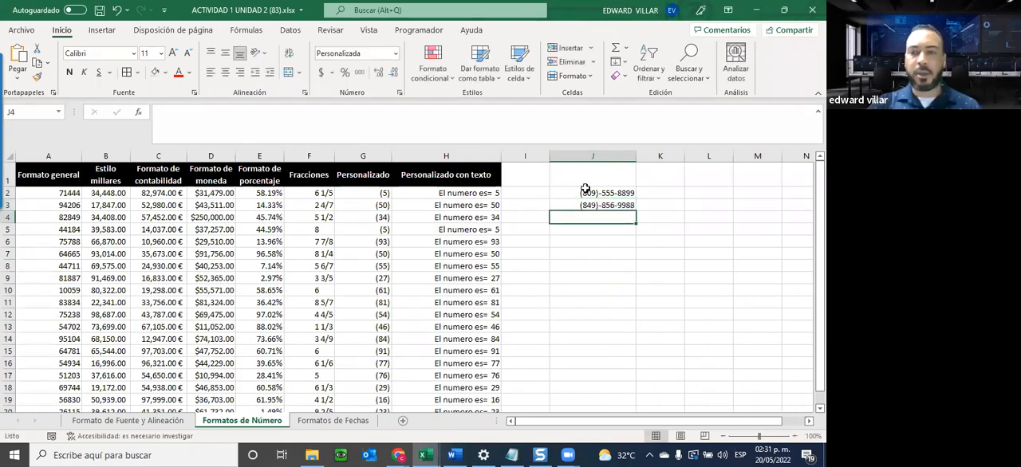
pyautogui.press('Return')
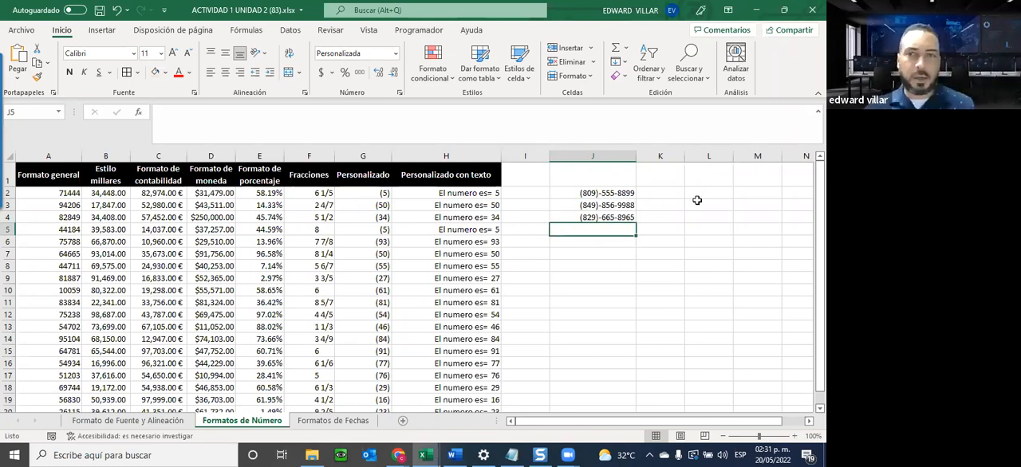
# Check the underlying values of the formatted phone numbers in J2:J4.
pyautogui.click(619, 201)
pyautogui.click(616, 194)
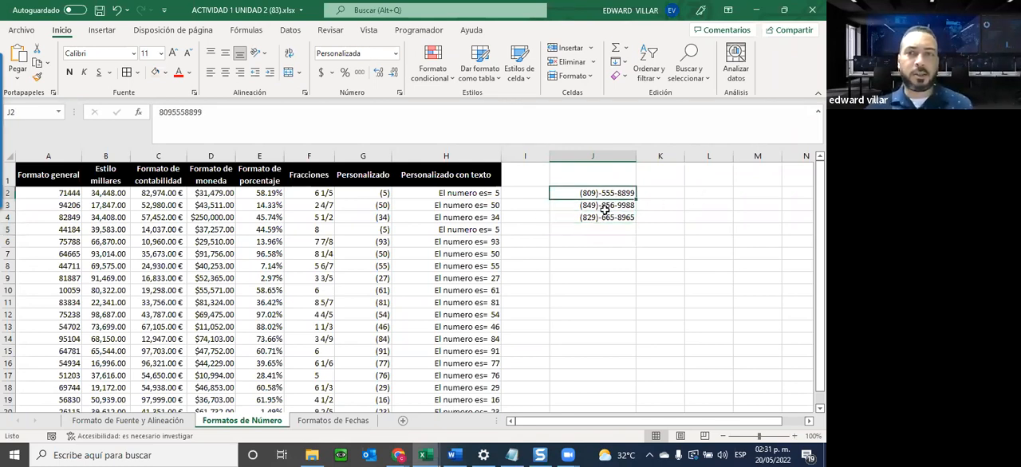
pyautogui.click(575, 208)
pyautogui.click(582, 218)
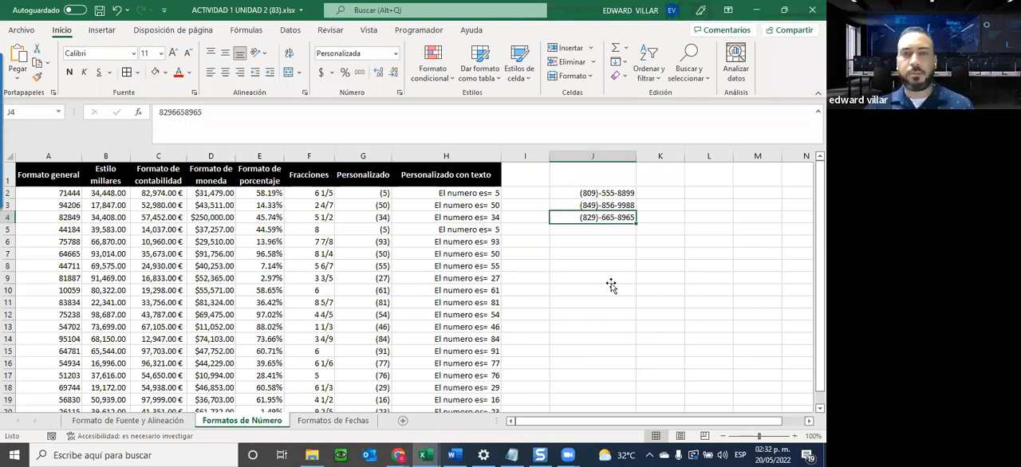
# Switch to the Formatos de Fechas sheet and examine the available date formats and the Fecha corta and Fecha larga columns.
pyautogui.click(331, 423)
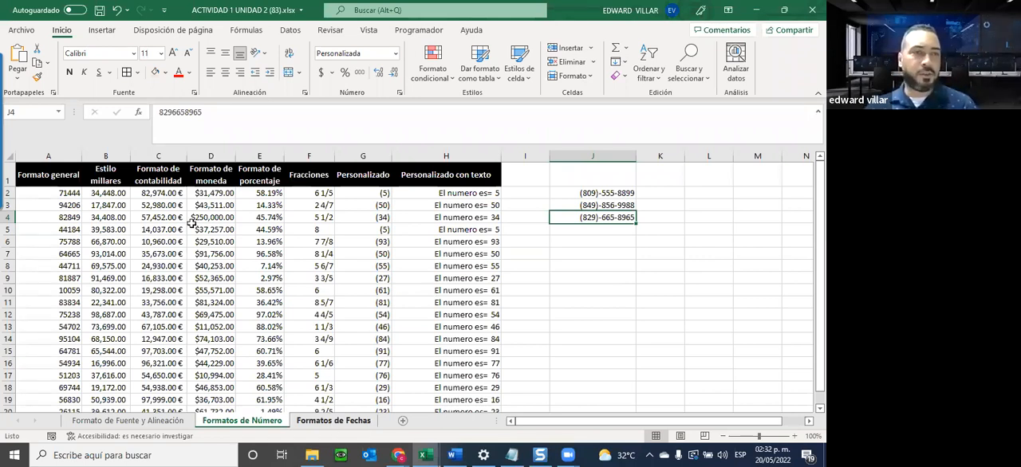
pyautogui.click(395, 53)
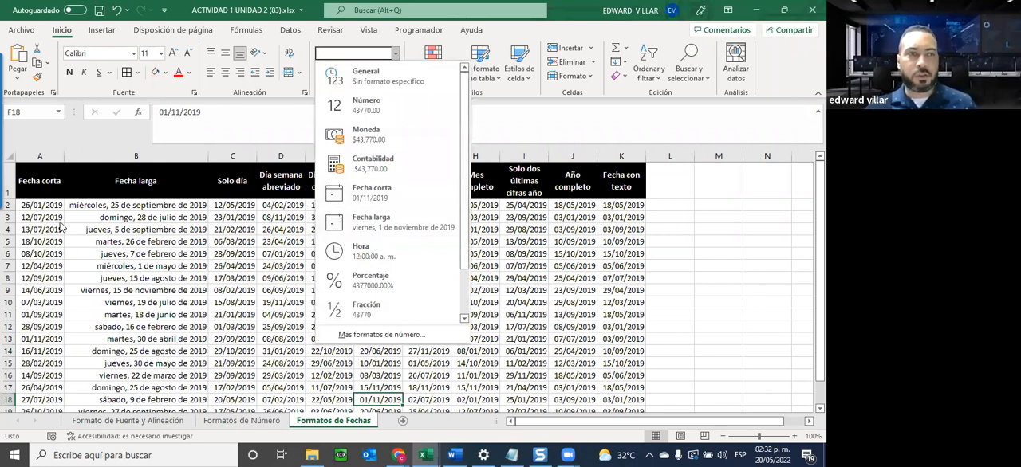
pyautogui.moveTo(54, 209); pyautogui.dragTo(33, 409)
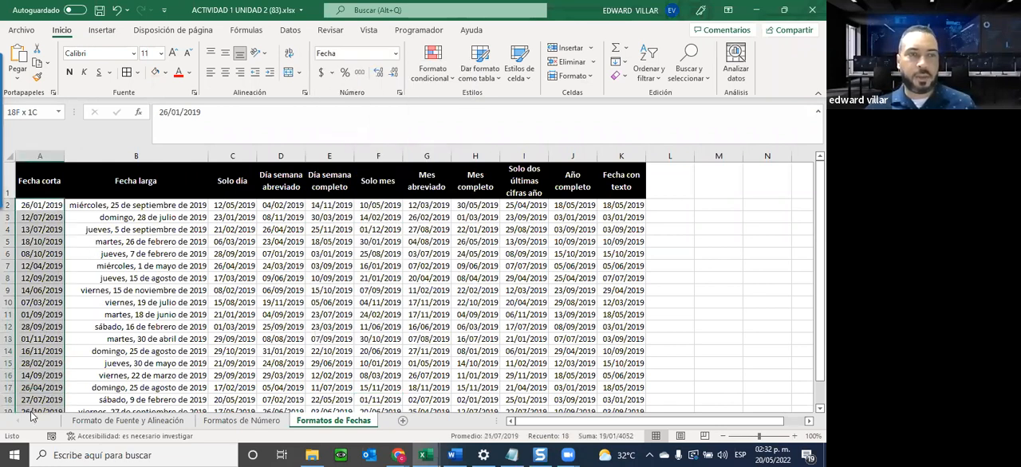
pyautogui.moveTo(136, 206); pyautogui.dragTo(116, 367)
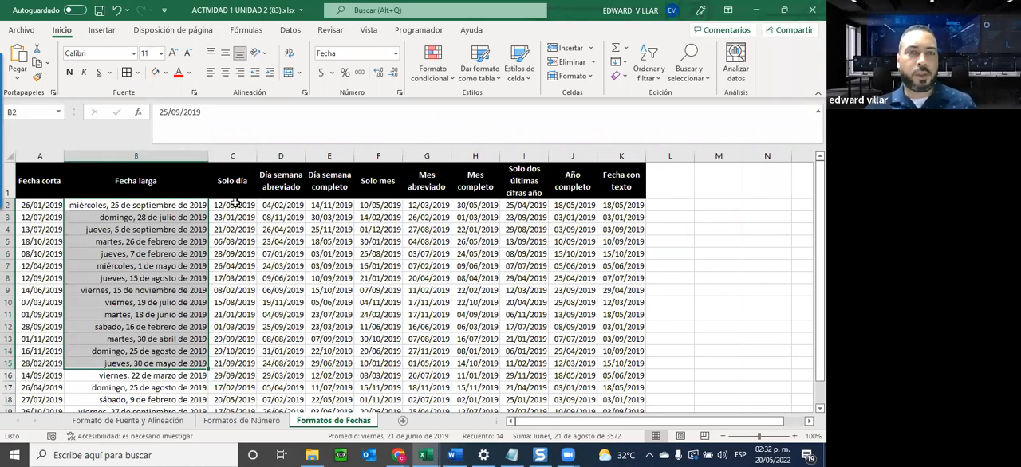
# Apply the custom date format dd to C2:C19 in the Solo día column.
pyautogui.moveTo(238, 203); pyautogui.dragTo(237, 408)
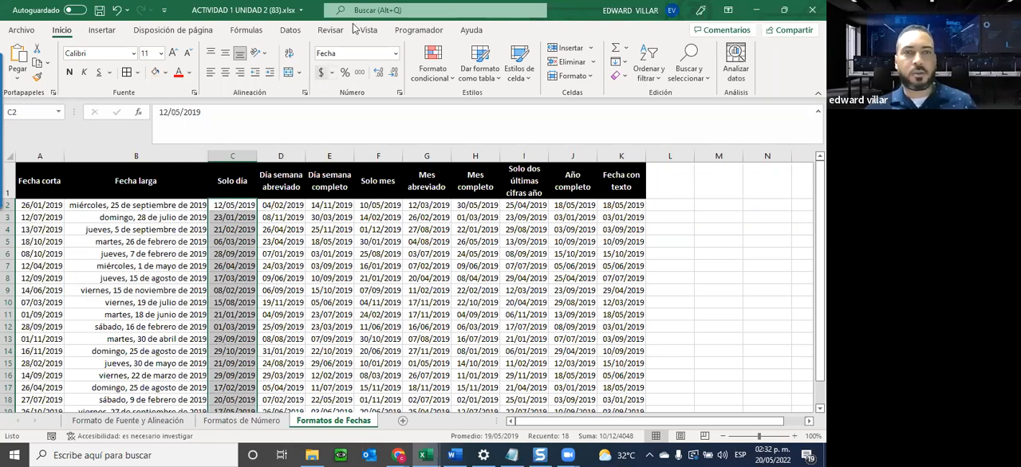
pyautogui.click(395, 53)
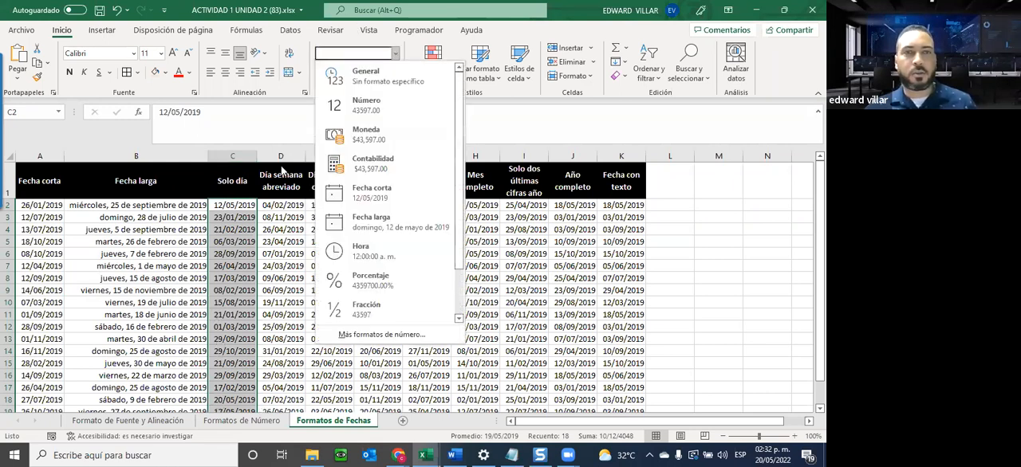
pyautogui.click(382, 334)
pyautogui.click(155, 235)
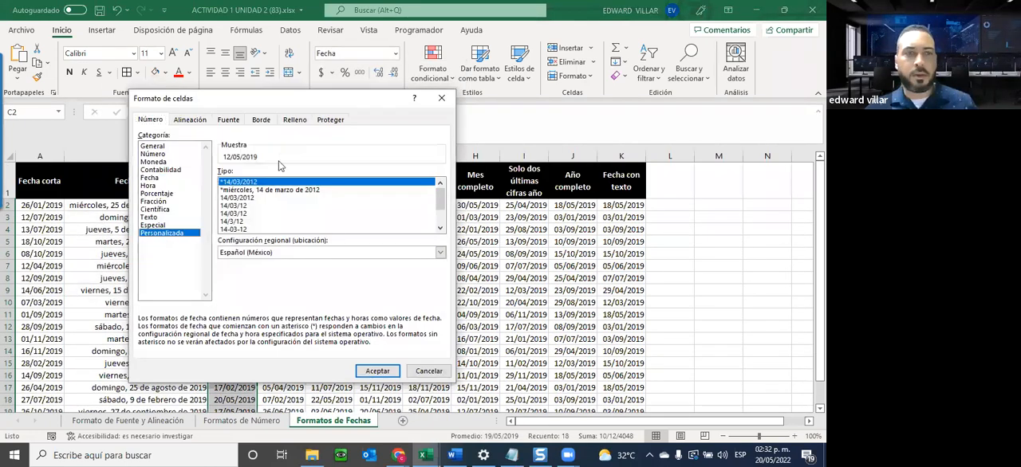
pyautogui.moveTo(256, 182); pyautogui.dragTo(219, 174)
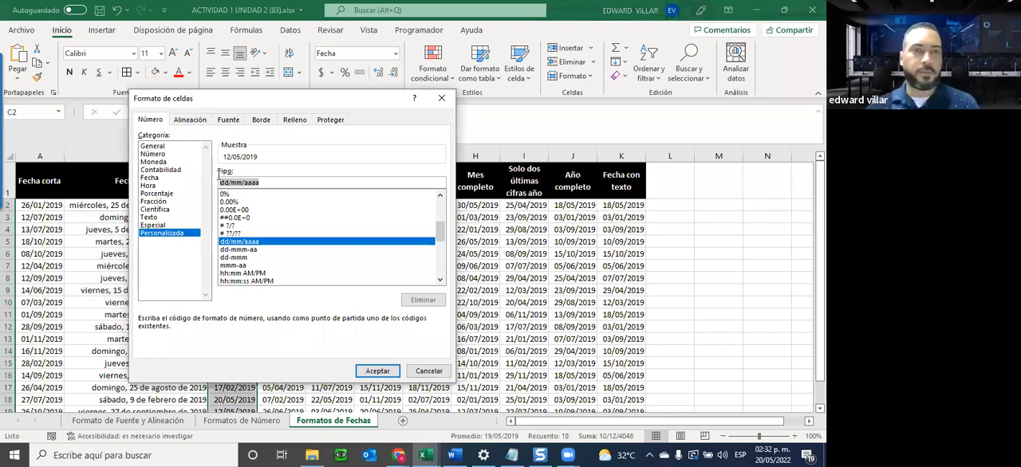
pyautogui.write('dd')
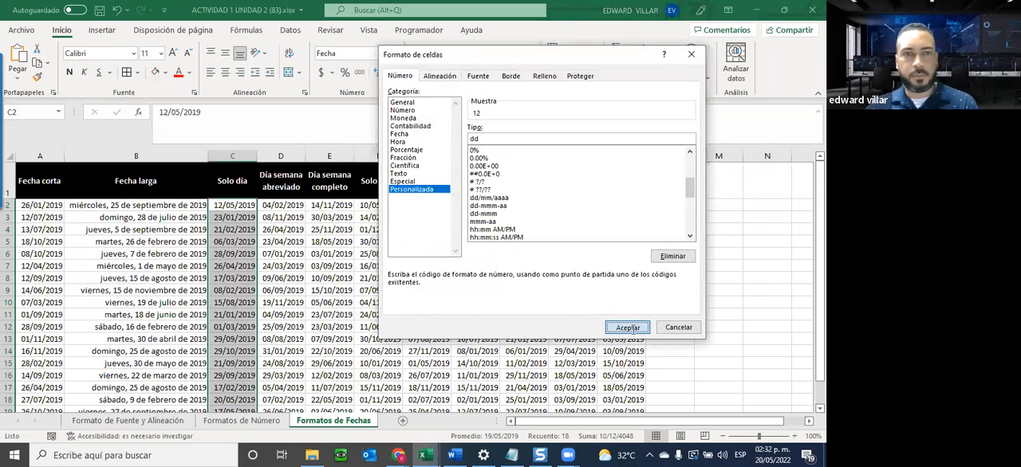
pyautogui.click(628, 328)
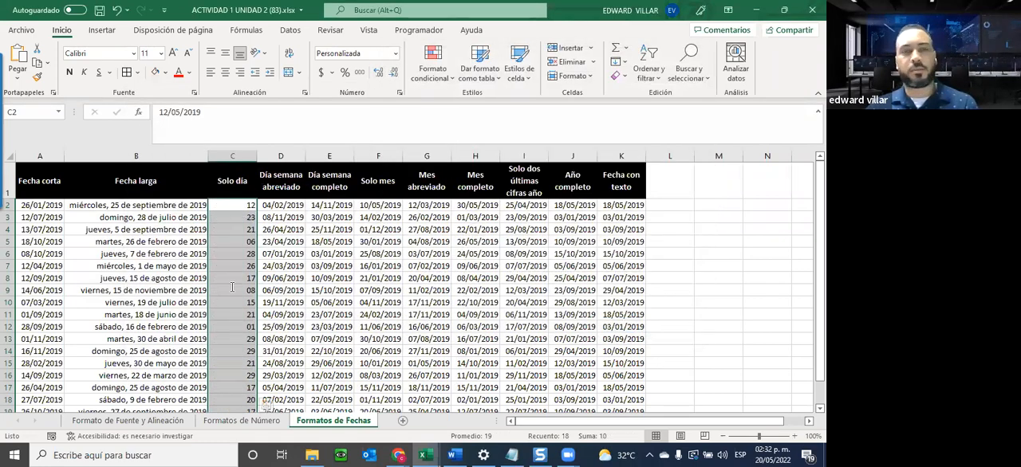
# Apply the custom date format ddd to D2:D20 in the Día semana abreviado column.
pyautogui.moveTo(261, 209); pyautogui.dragTo(279, 386)
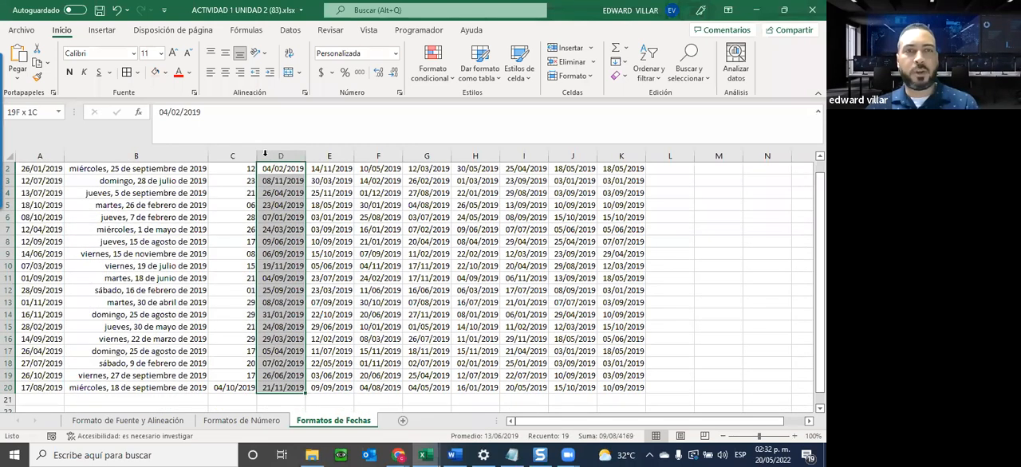
pyautogui.scroll(1, 298, 176)
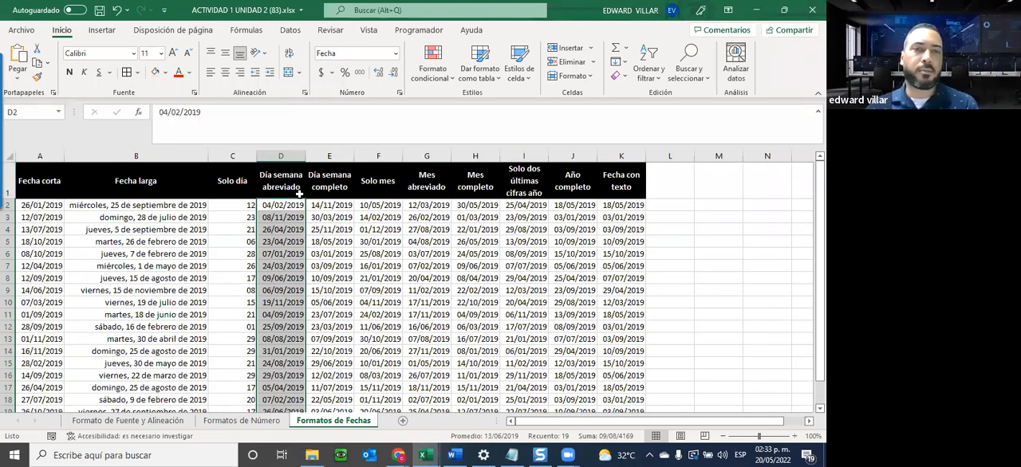
pyautogui.click(395, 54)
pyautogui.click(344, 333)
pyautogui.click(422, 190)
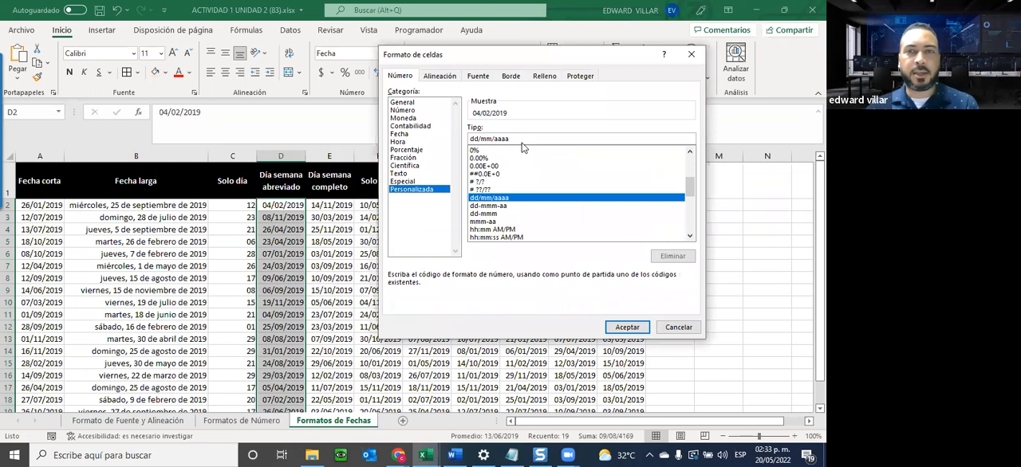
pyautogui.moveTo(506, 136); pyautogui.dragTo(478, 131)
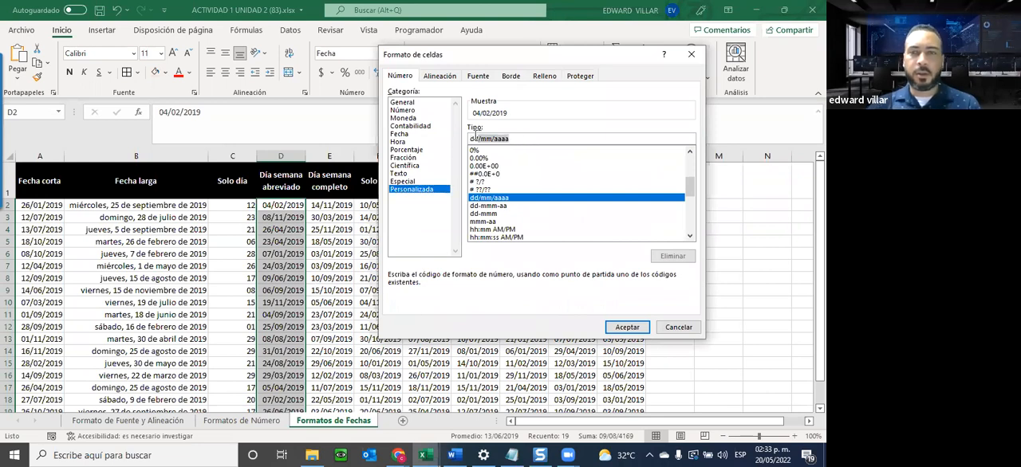
pyautogui.press('BackSpace')
pyautogui.write('ddd')
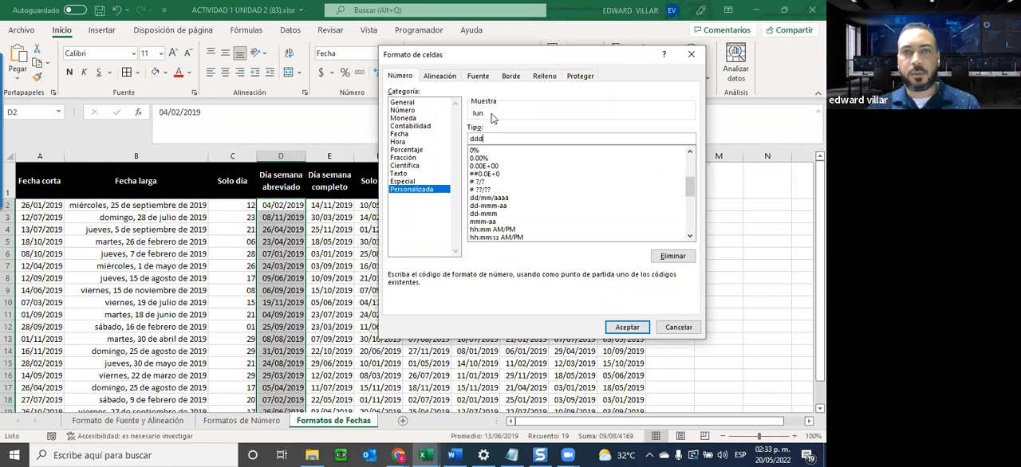
pyautogui.click(625, 328)
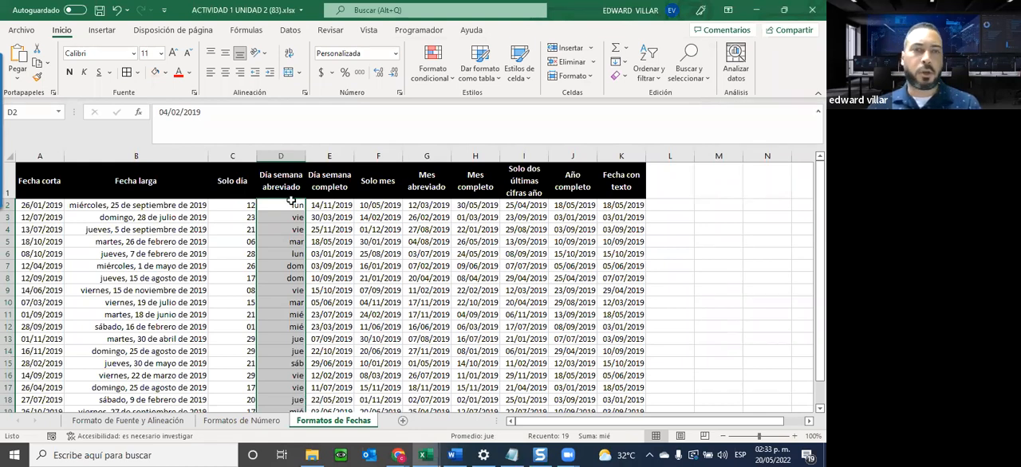
# Select the dates E2:E20 in the Día semana completo column.
pyautogui.moveTo(329, 205); pyautogui.dragTo(329, 364)
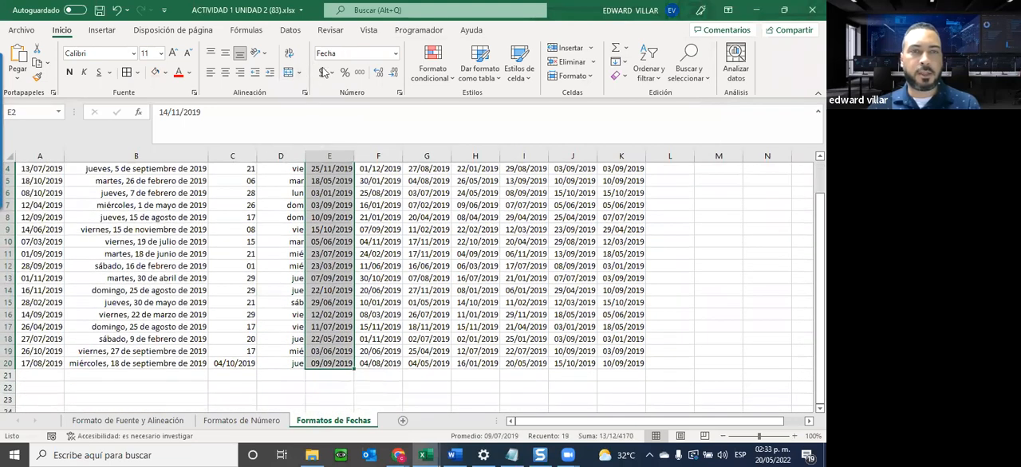
pyautogui.click(396, 54)
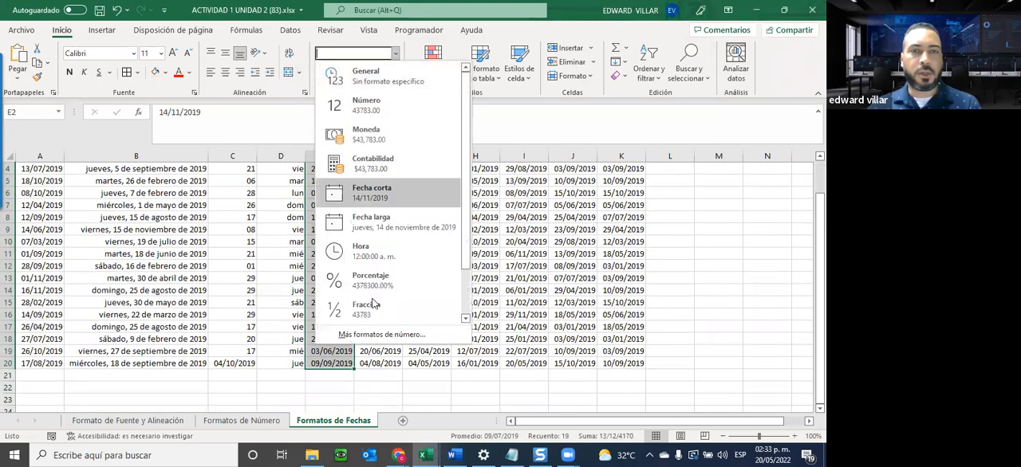
pyautogui.click(371, 331)
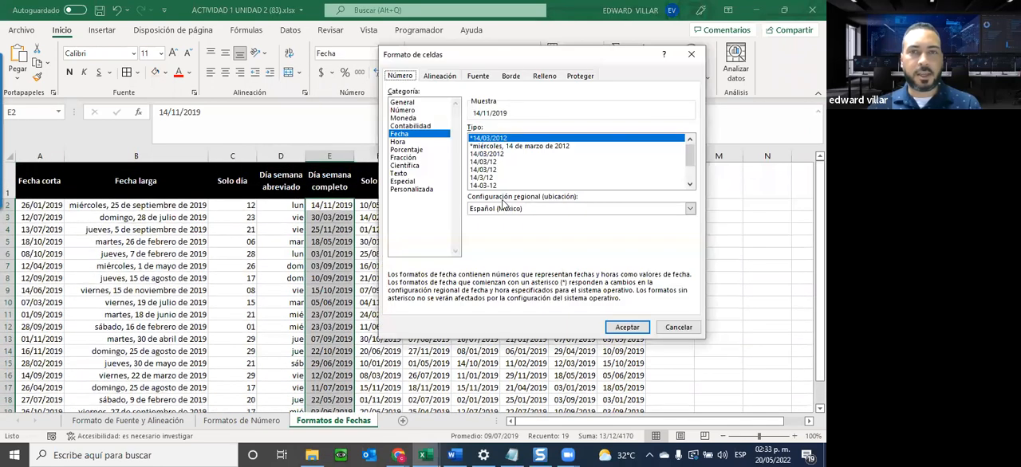
pyautogui.click(429, 183)
pyautogui.click(429, 189)
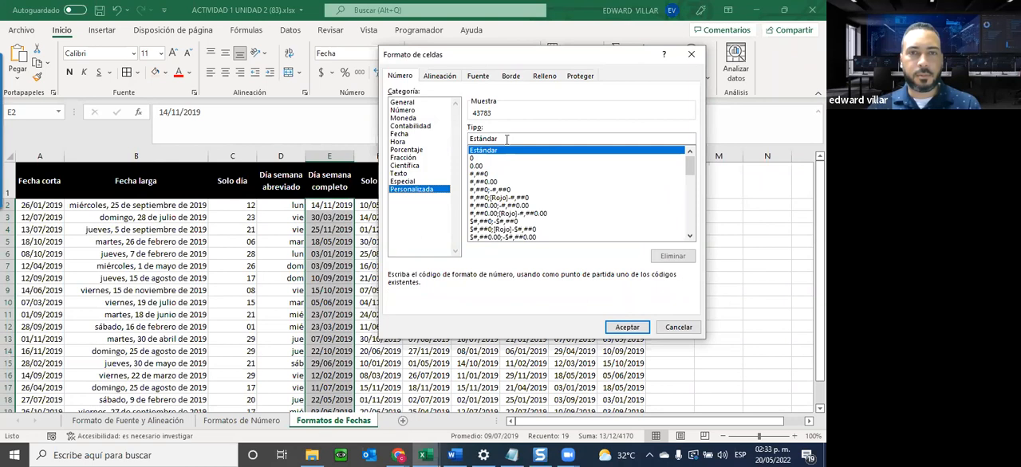
pyautogui.moveTo(507, 138); pyautogui.dragTo(441, 137)
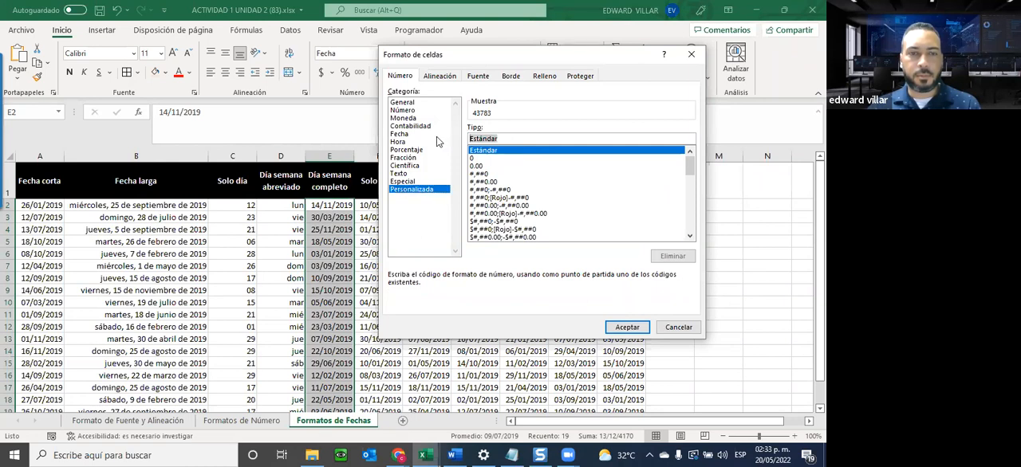
pyautogui.click(674, 327)
# Apply the custom date format dddd to E2:E20 in the Día semana completo column.
pyautogui.click(395, 54)
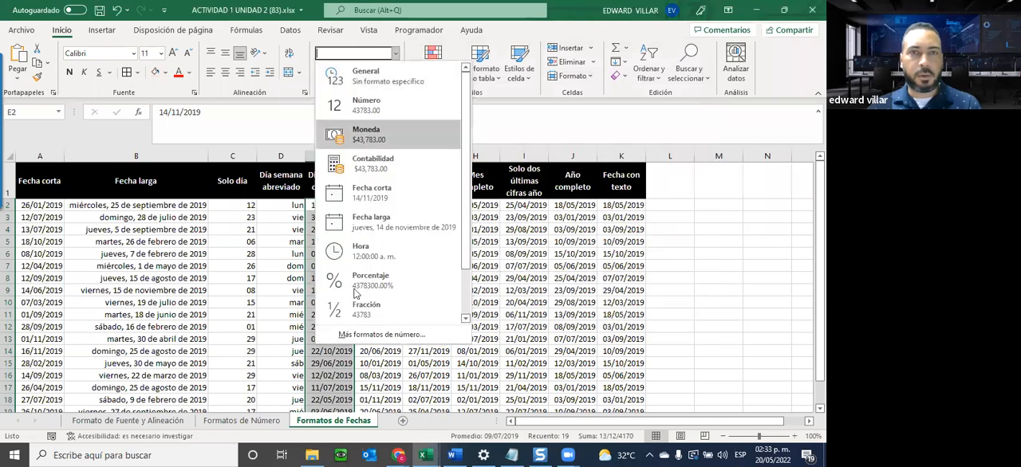
pyautogui.click(337, 341)
pyautogui.click(422, 190)
pyautogui.moveTo(516, 140); pyautogui.dragTo(469, 139)
pyautogui.write('dddd')
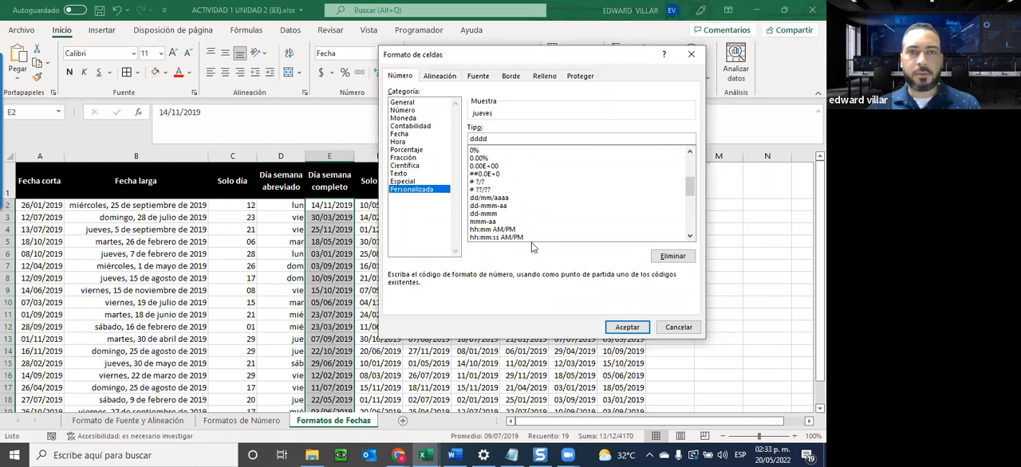
pyautogui.click(618, 327)
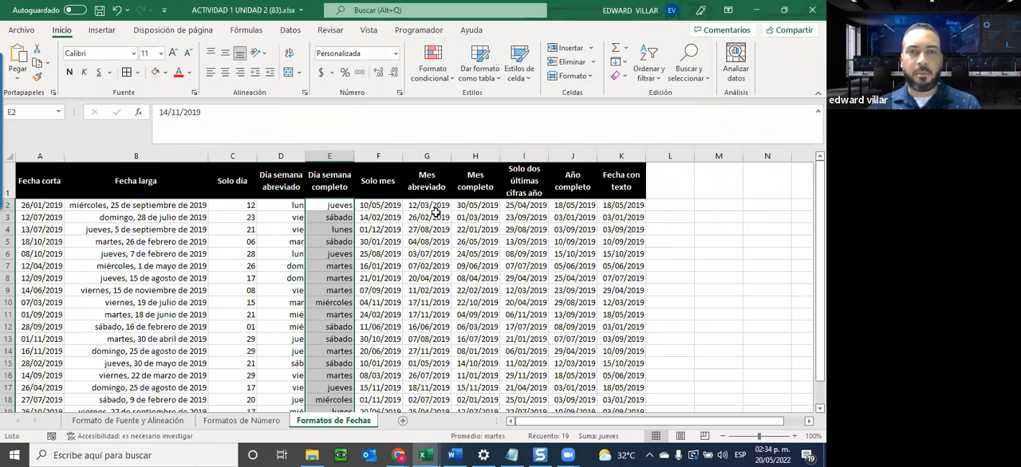
# Apply a custom date format showing only the full month name to H2:H20 in the Mes completo column.
pyautogui.moveTo(464, 210); pyautogui.dragTo(472, 364)
pyautogui.click(395, 51)
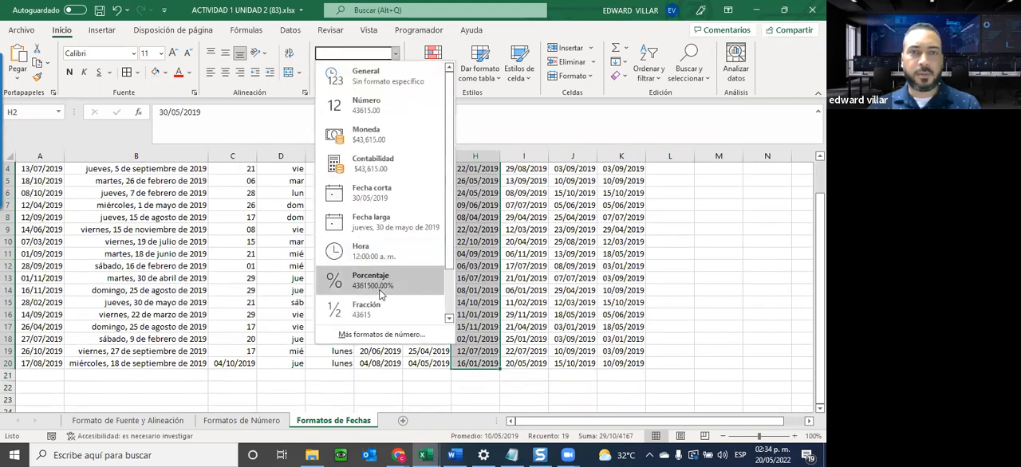
pyautogui.click(382, 335)
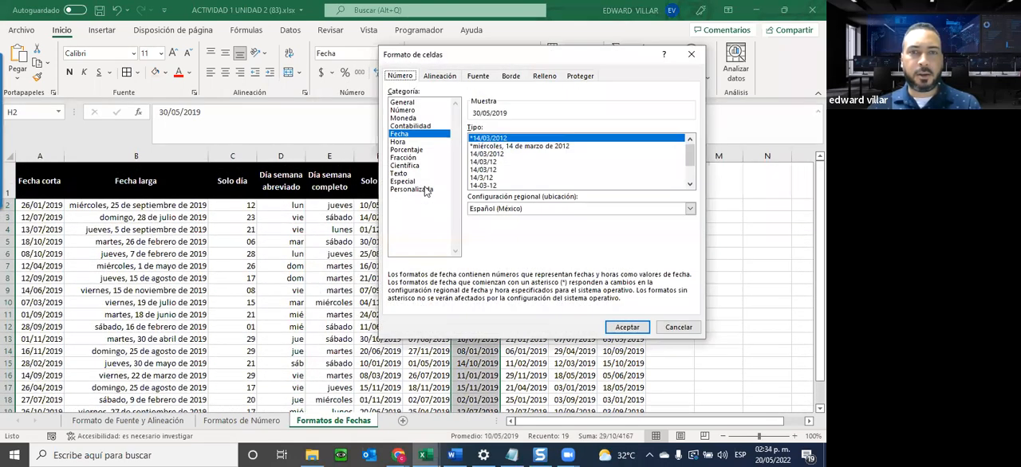
pyautogui.click(411, 190)
pyautogui.moveTo(524, 138); pyautogui.dragTo(435, 142)
pyautogui.moveTo(503, 52); pyautogui.dragTo(196, 47)
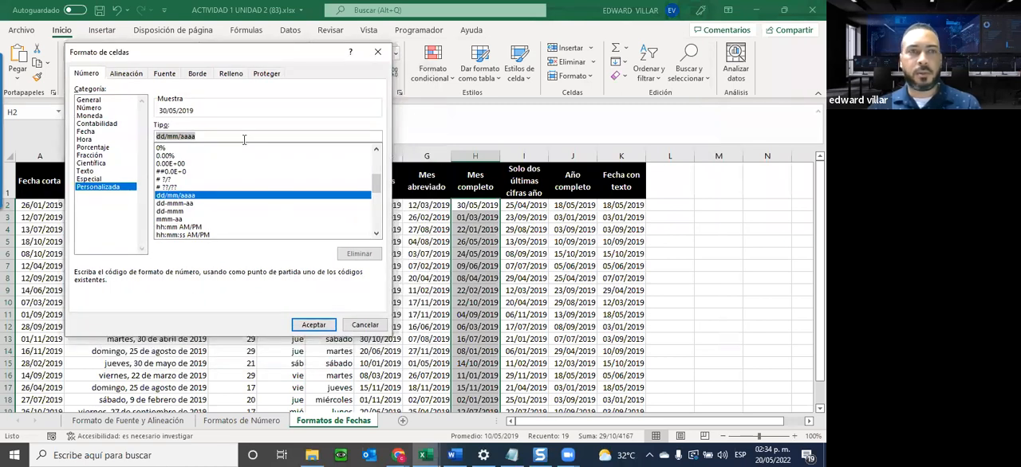
pyautogui.press('BackSpace')
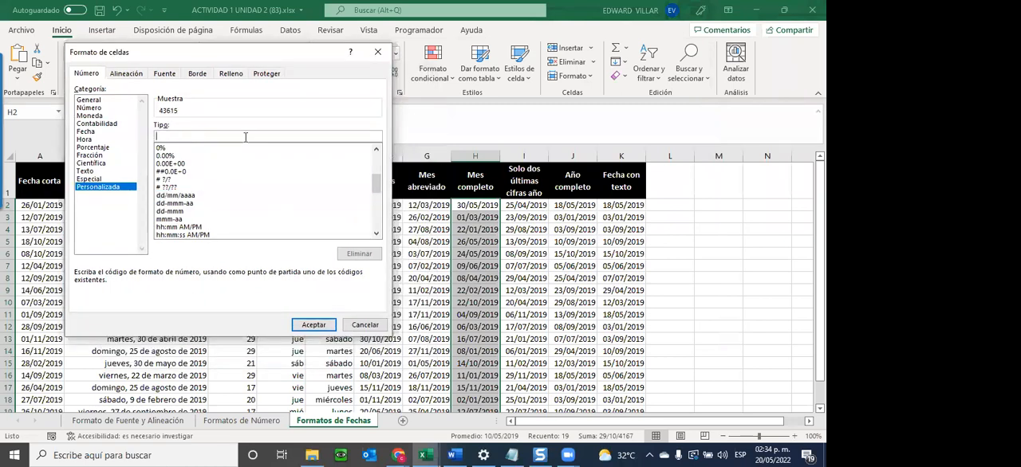
pyautogui.write('mmmm')
pyautogui.click(314, 324)
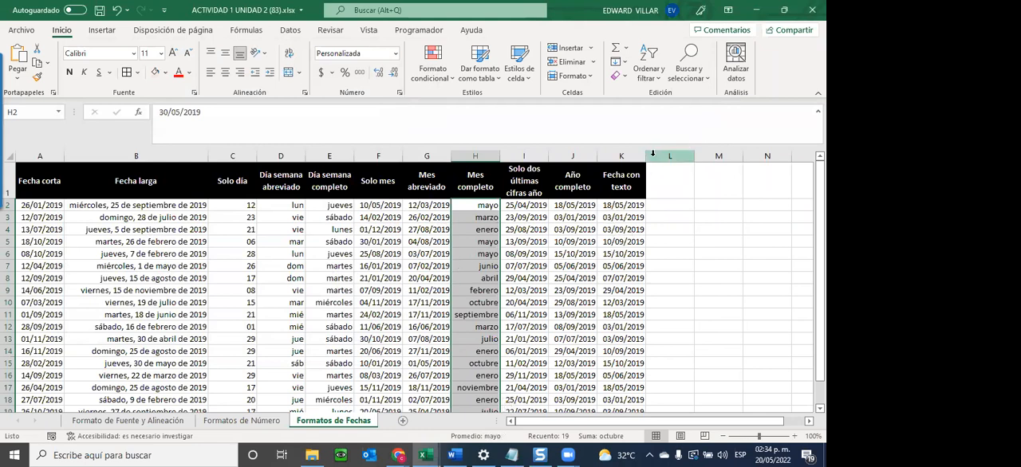
# Apply the custom format "La fecha es" dd/mm/aaaa to K2:K20 in the Fecha con texto column.
pyautogui.moveTo(611, 206); pyautogui.dragTo(611, 355)
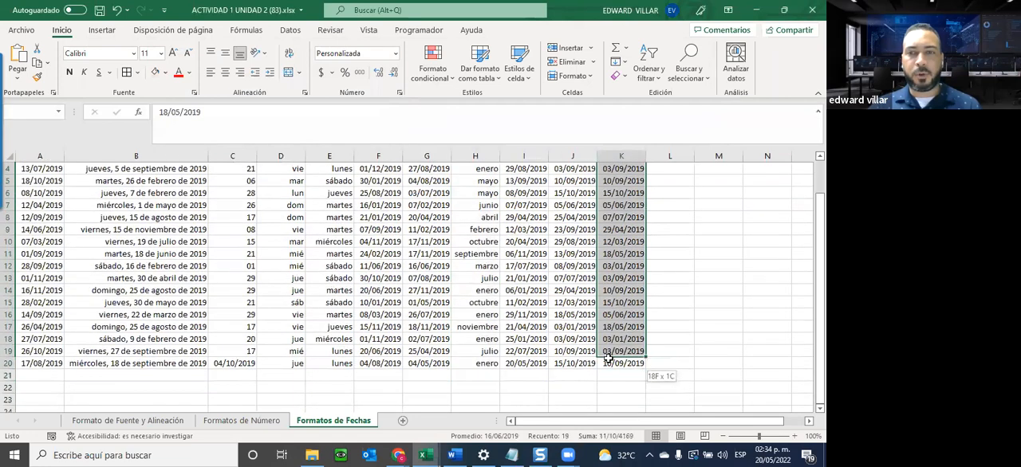
pyautogui.scroll(1, 604, 182)
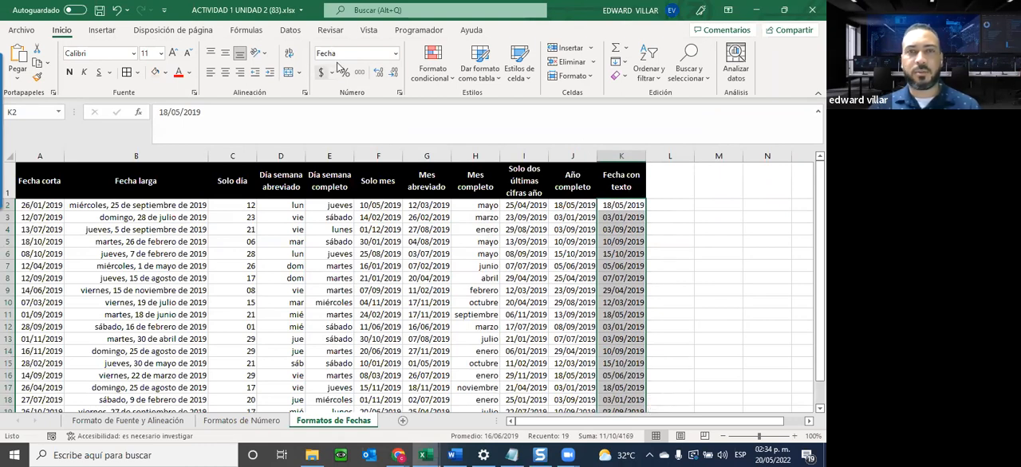
pyautogui.click(395, 53)
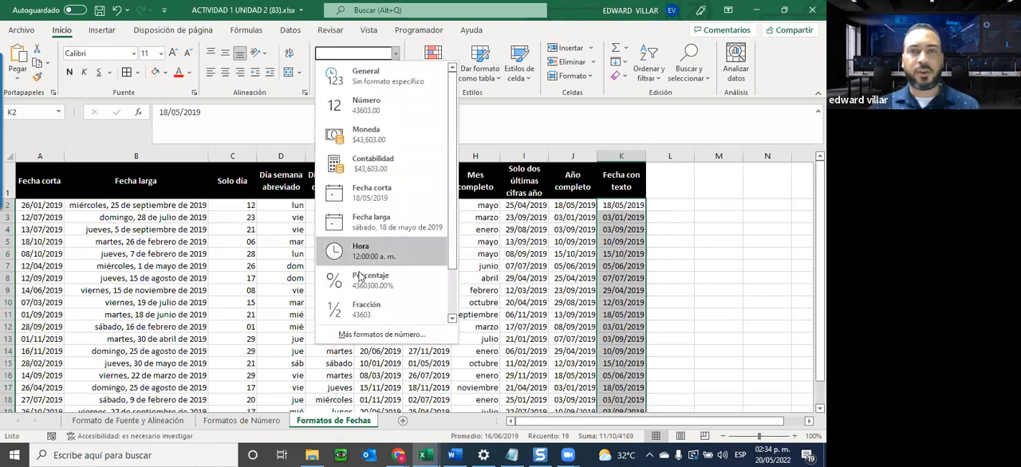
pyautogui.click(372, 335)
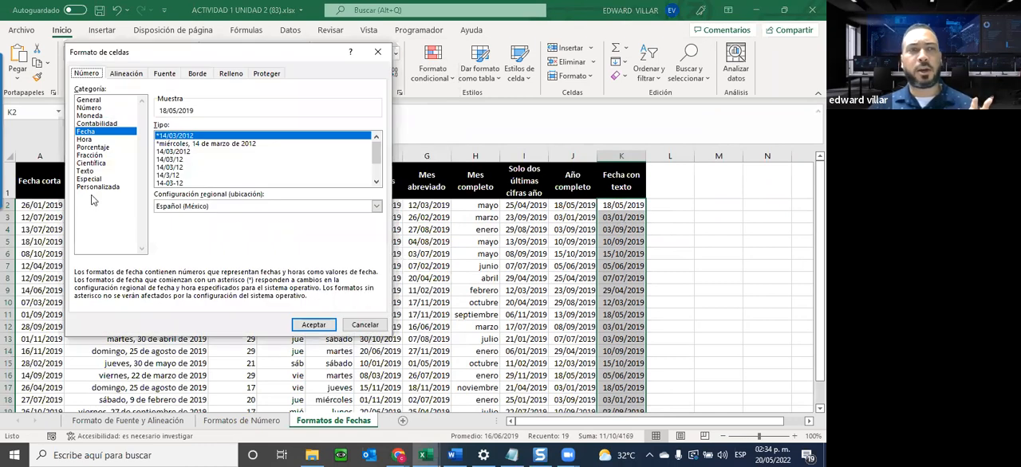
pyautogui.click(97, 187)
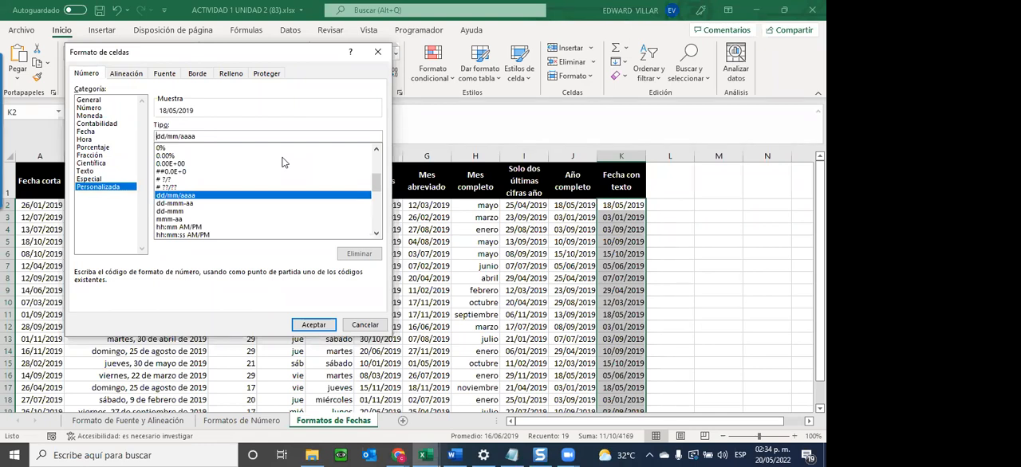
pyautogui.write('"Lafecha')
pyautogui.press('BackSpace')
pyautogui.press('BackSpace')
pyautogui.press('BackSpace')
pyautogui.press('BackSpace')
pyautogui.press('BackSpace')
pyautogui.write('fecha e')
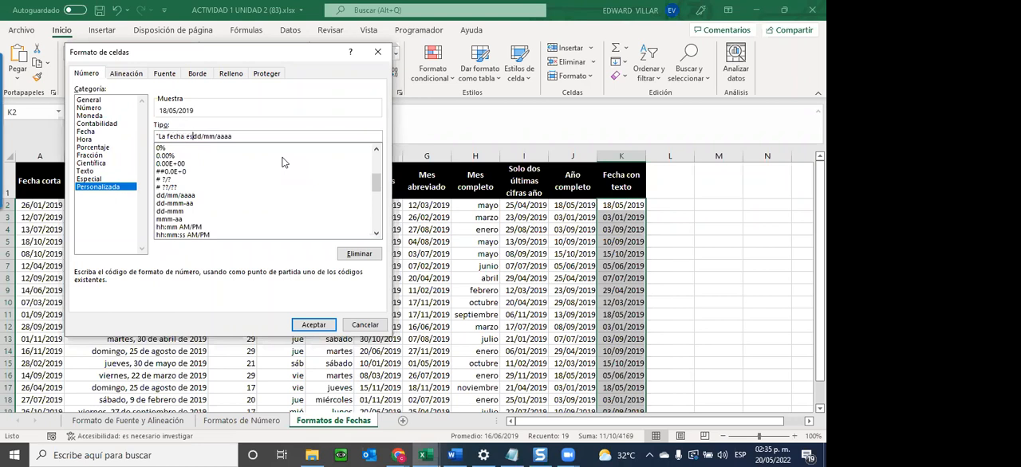
pyautogui.write('s"')
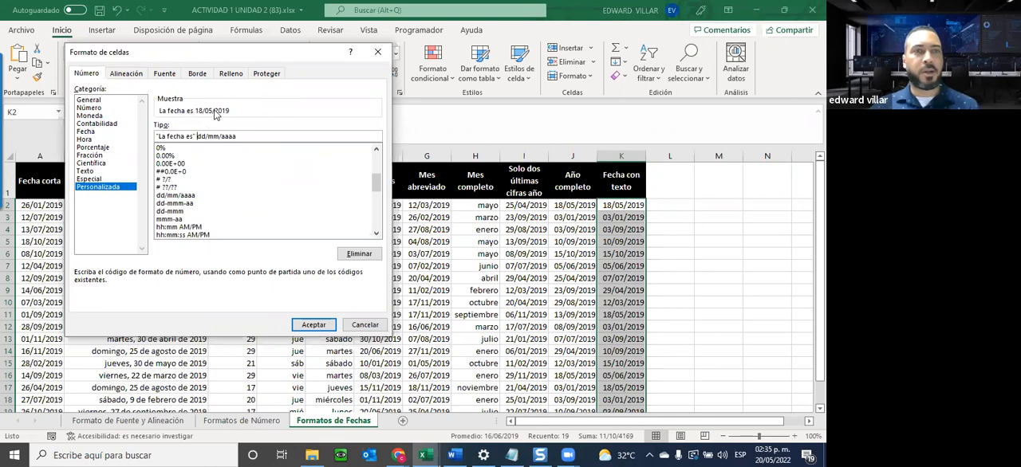
pyautogui.click(311, 327)
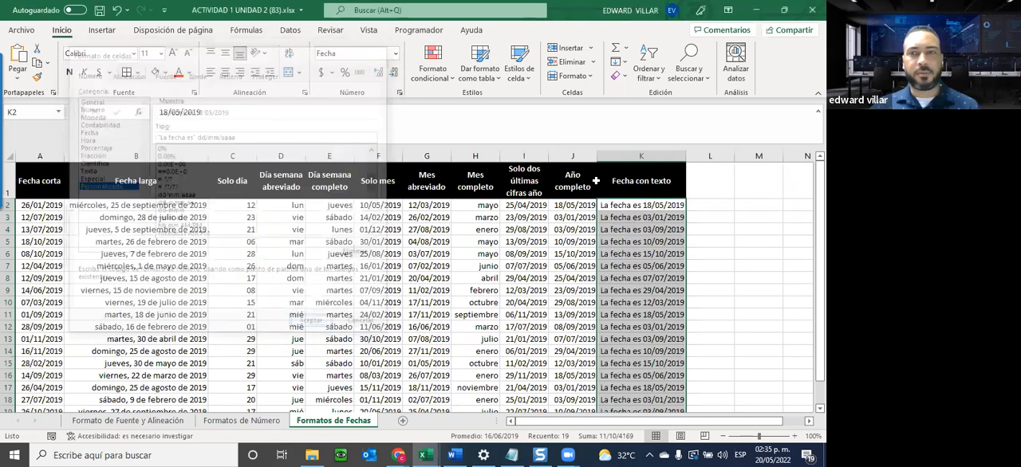
# Review the formatted dates down to row 20 in the Fecha con texto column.
pyautogui.scroll(-2, 624, 289)
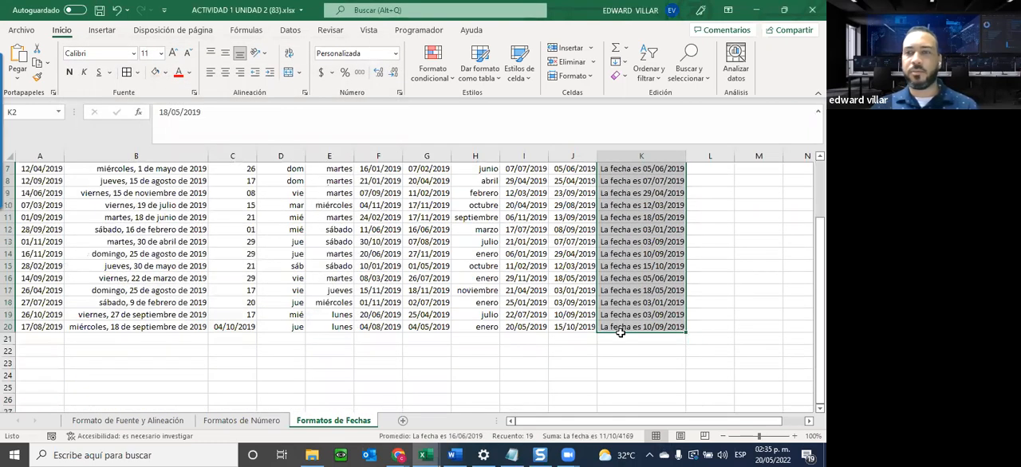
pyautogui.scroll(1, 620, 332)
pyautogui.scroll(1, 621, 331)
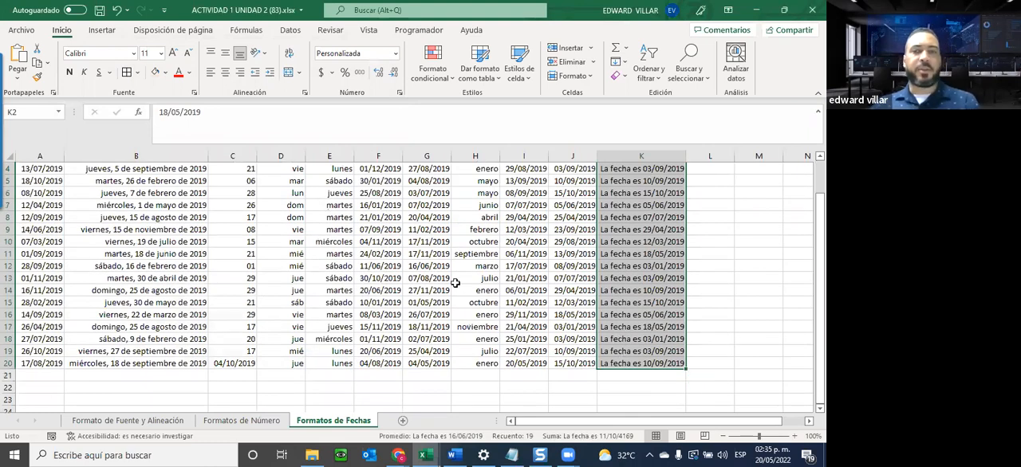
pyautogui.scroll(2, 694, 376)
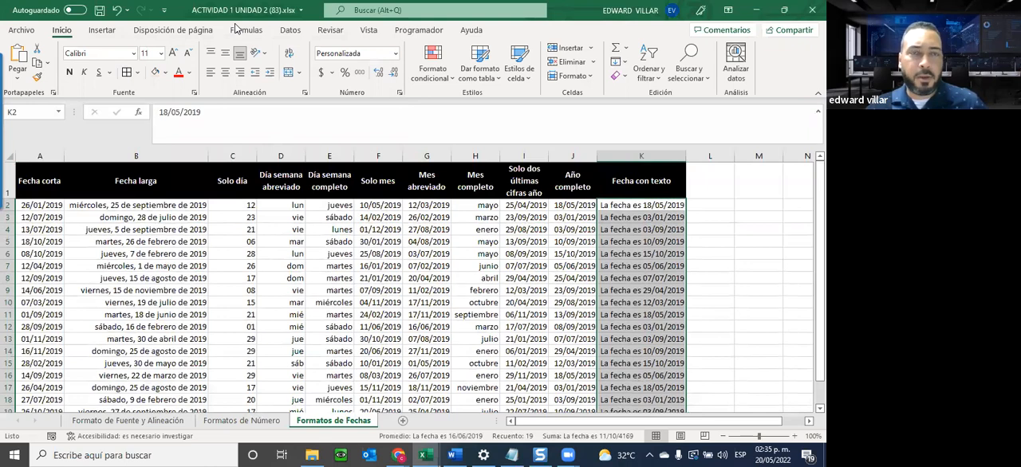
pyautogui.scroll(-2, 660, 286)
pyautogui.scroll(2, 591, 170)
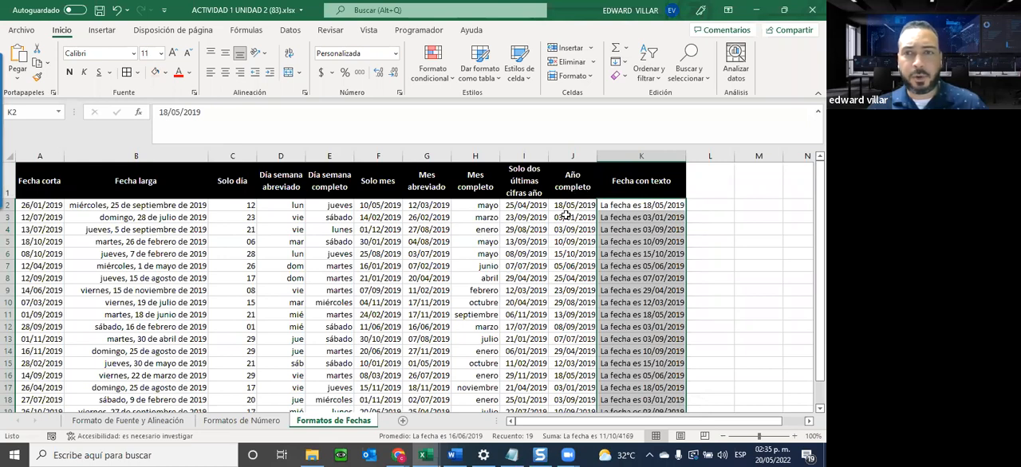
pyautogui.moveTo(564, 205); pyautogui.dragTo(560, 397)
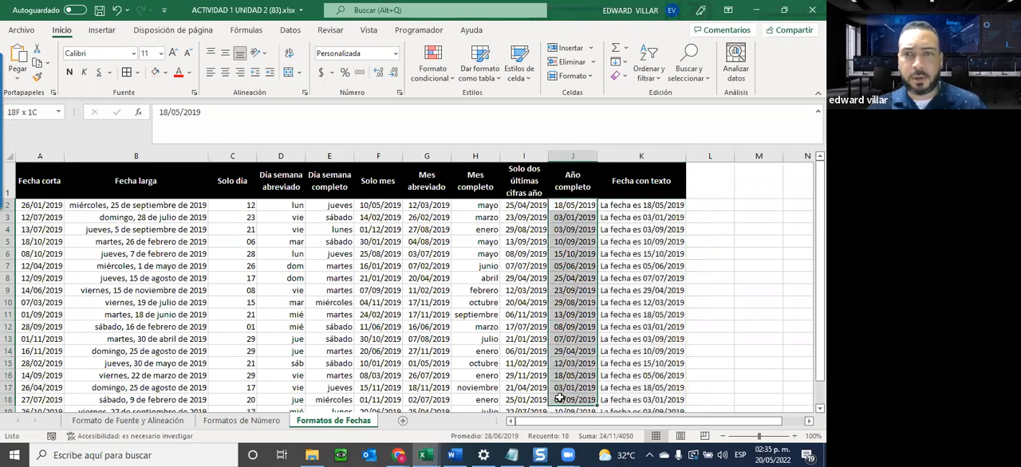
pyautogui.scroll(-1, 572, 335)
pyautogui.scroll(1, 558, 323)
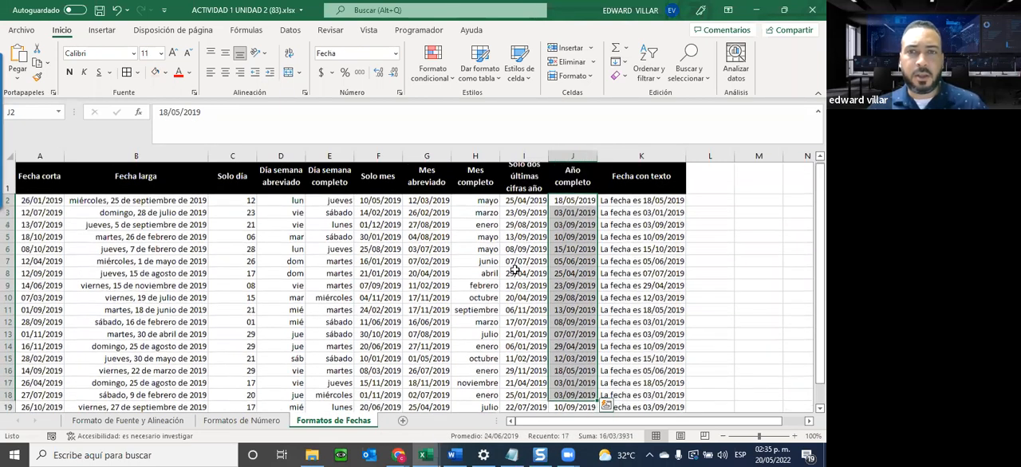
pyautogui.click(516, 265)
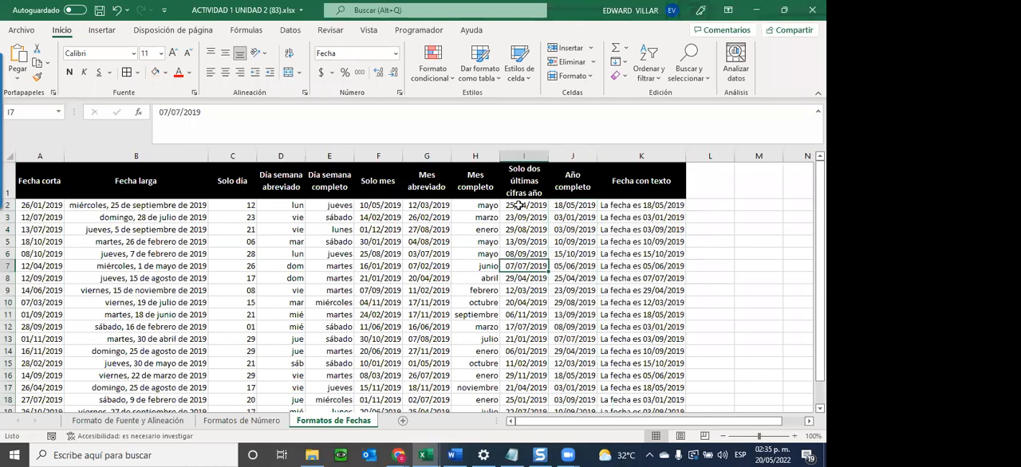
pyautogui.click(581, 205)
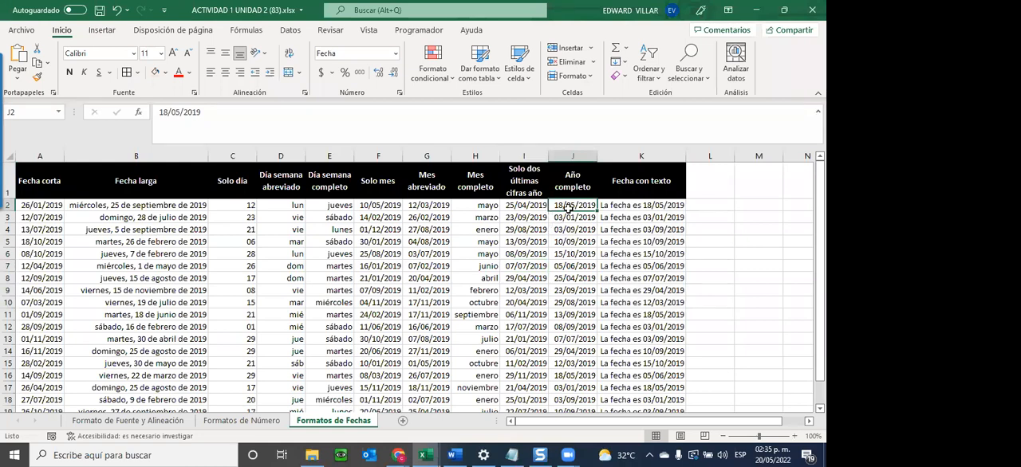
pyautogui.moveTo(572, 205); pyautogui.dragTo(571, 374)
pyautogui.click(394, 53)
pyautogui.click(387, 334)
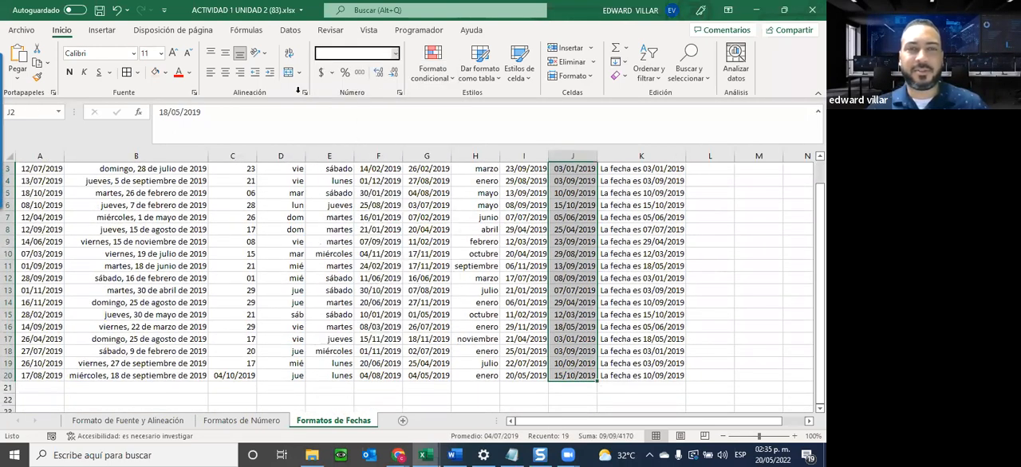
pyautogui.scroll(1, 387, 334)
pyautogui.click(88, 179)
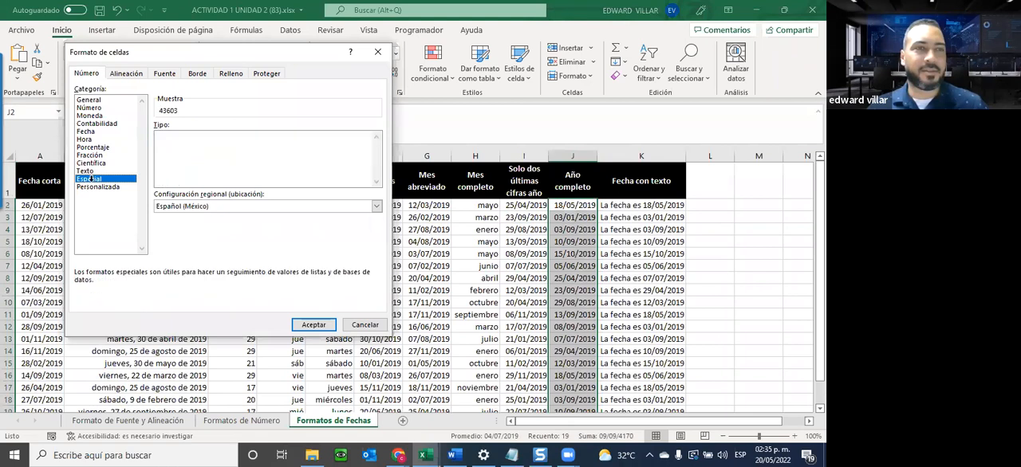
pyautogui.click(97, 186)
pyautogui.click(365, 325)
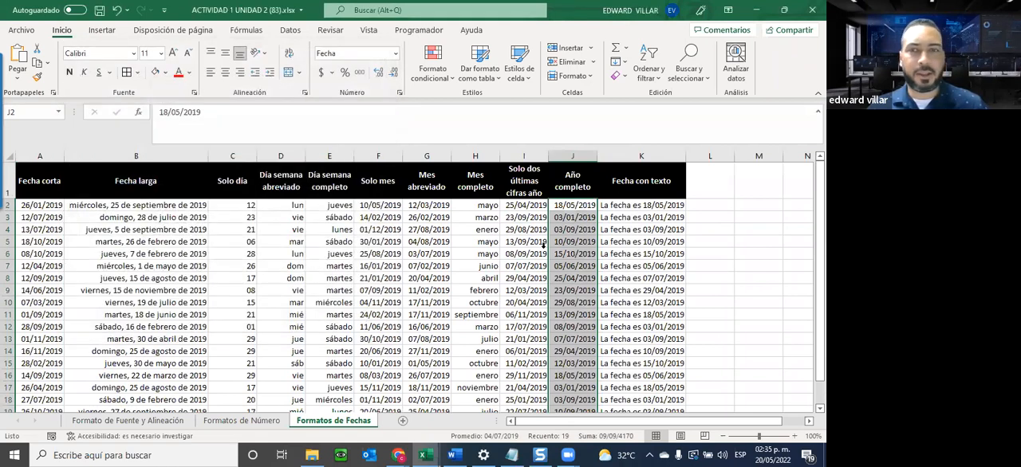
pyautogui.click(543, 245)
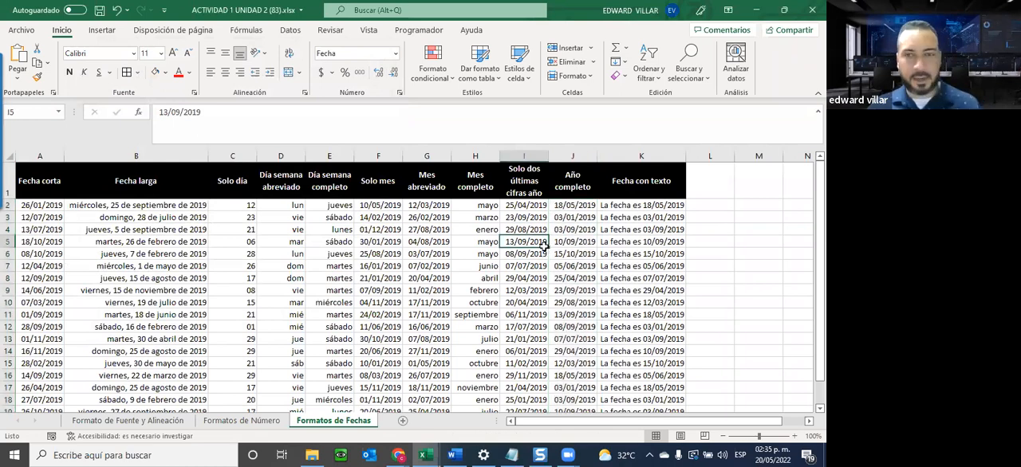
pyautogui.click(556, 229)
pyautogui.moveTo(572, 205); pyautogui.dragTo(572, 376)
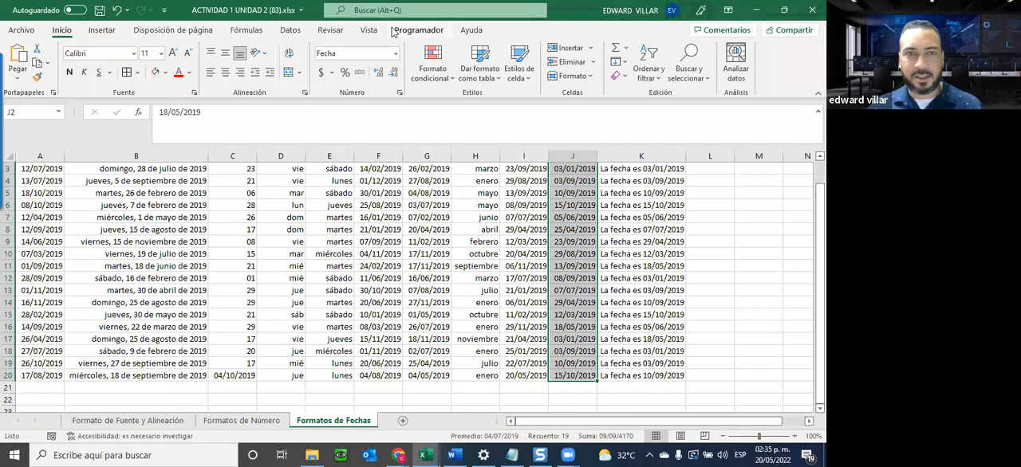
pyautogui.click(394, 53)
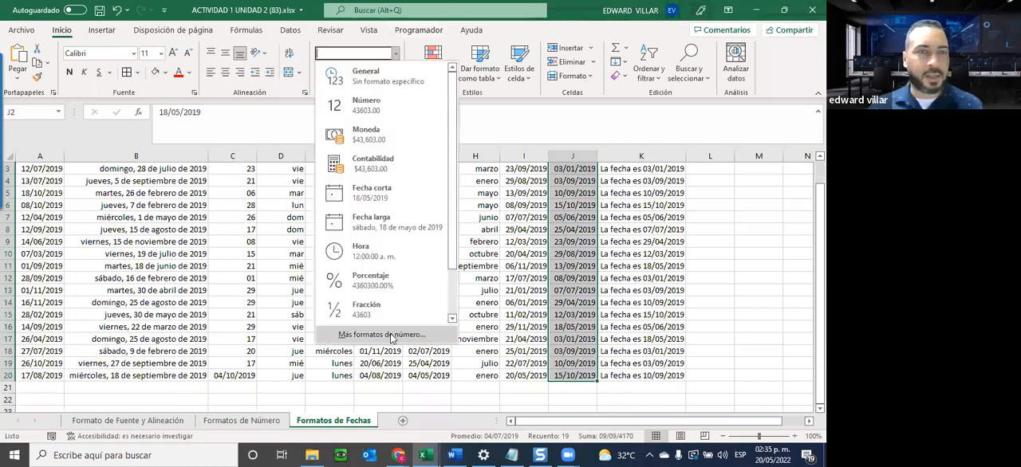
pyautogui.click(391, 339)
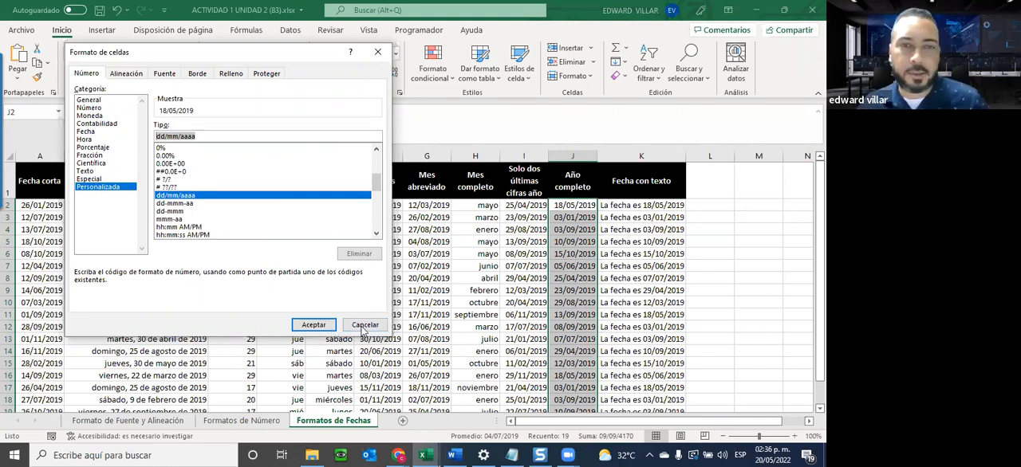
pyautogui.click(365, 325)
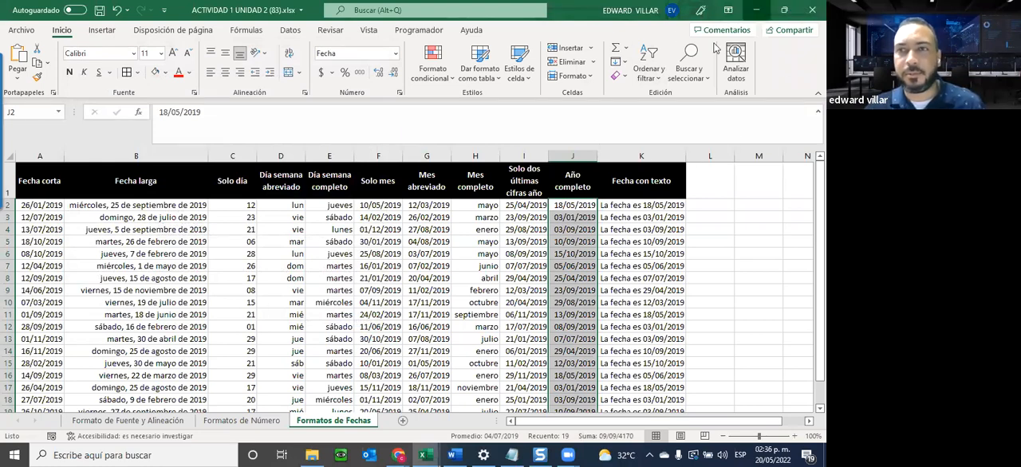
# Switch to the course page in Chrome and open Guia de la Unidad 3 in a new tab.
pyautogui.click(756, 9)
pyautogui.click(756, 10)
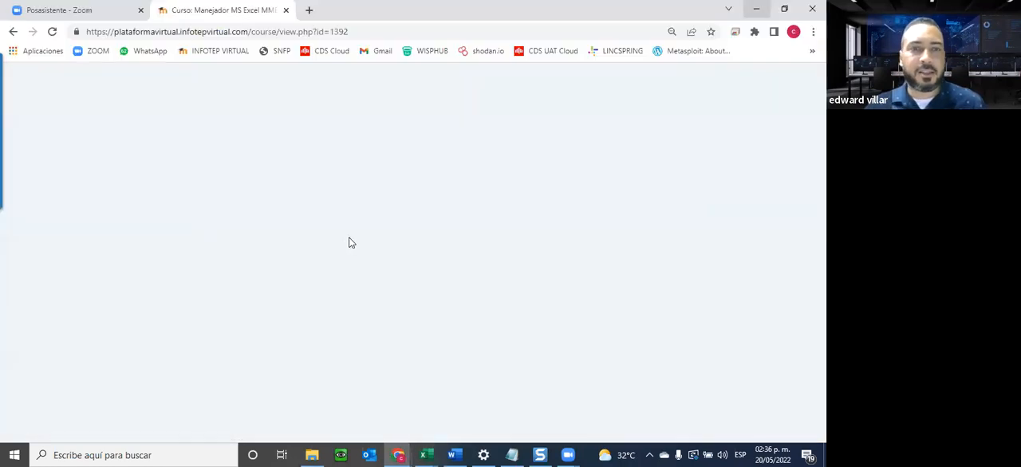
pyautogui.scroll(-2, 352, 240)
pyautogui.scroll(-1, 353, 240)
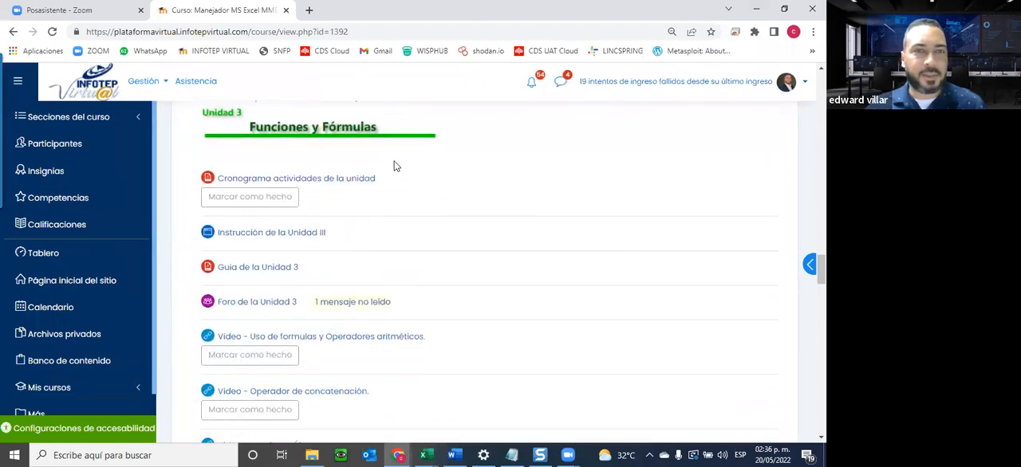
pyautogui.scroll(1, 375, 191)
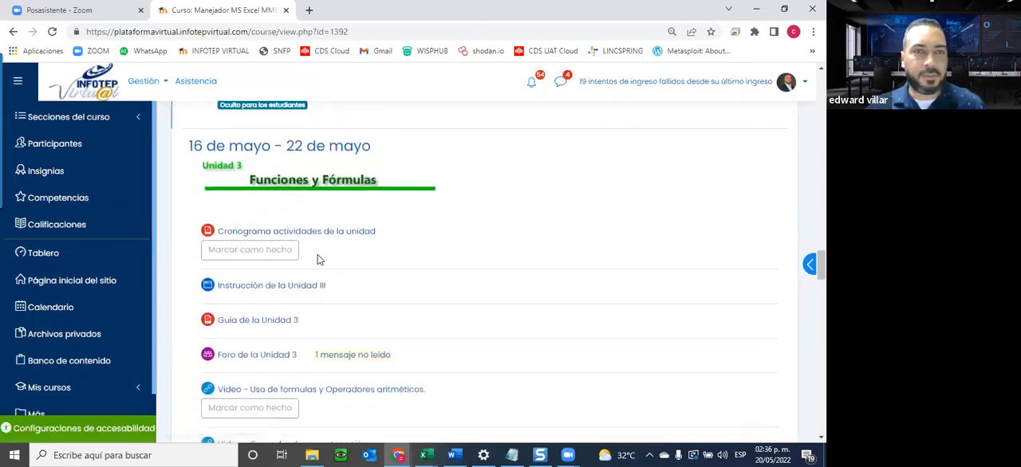
pyautogui.scroll(-1, 317, 259)
pyautogui.rightClick(240, 210)
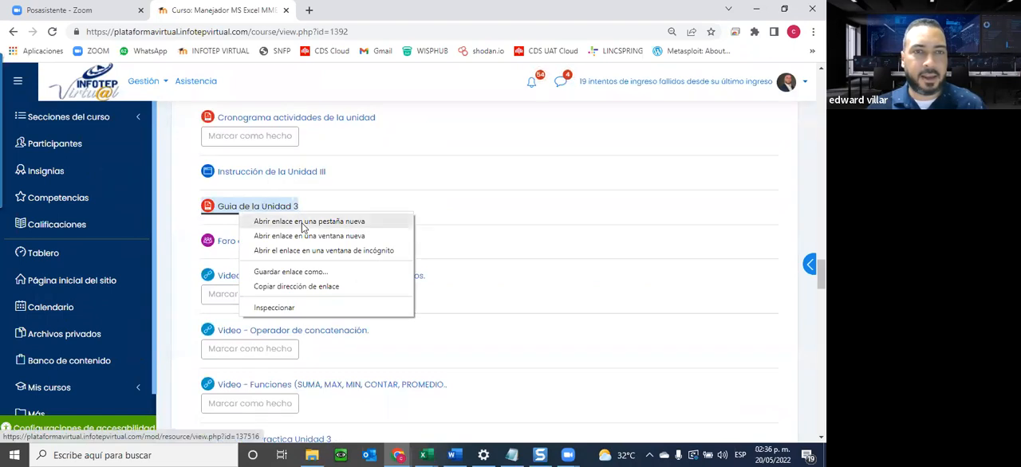
pyautogui.click(304, 223)
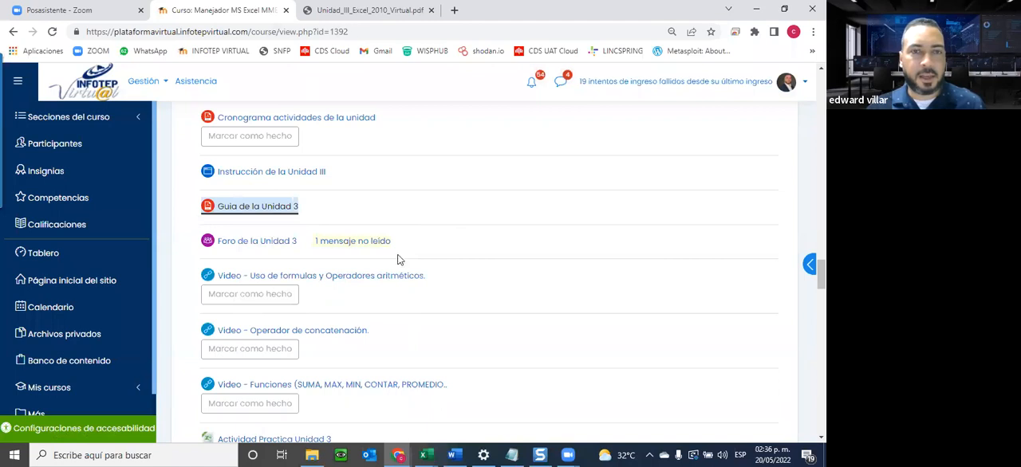
pyautogui.scroll(-1, 404, 240)
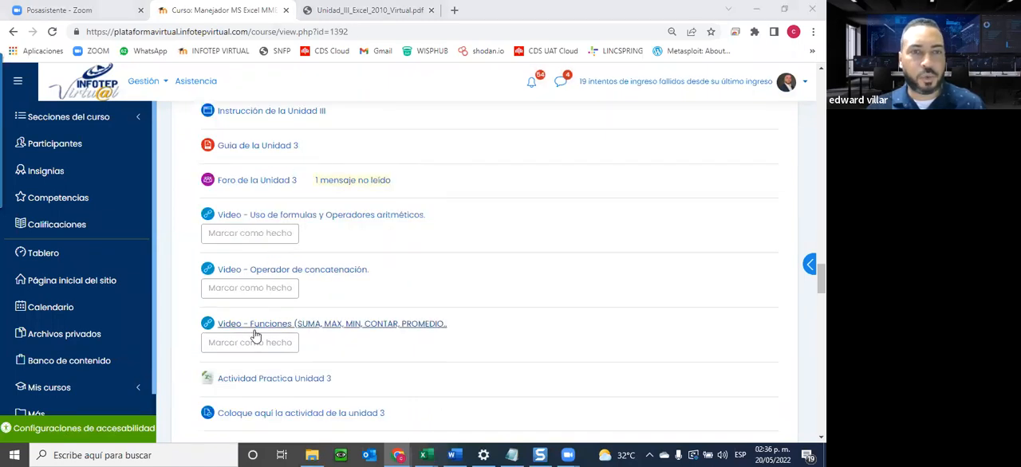
pyautogui.click(383, 12)
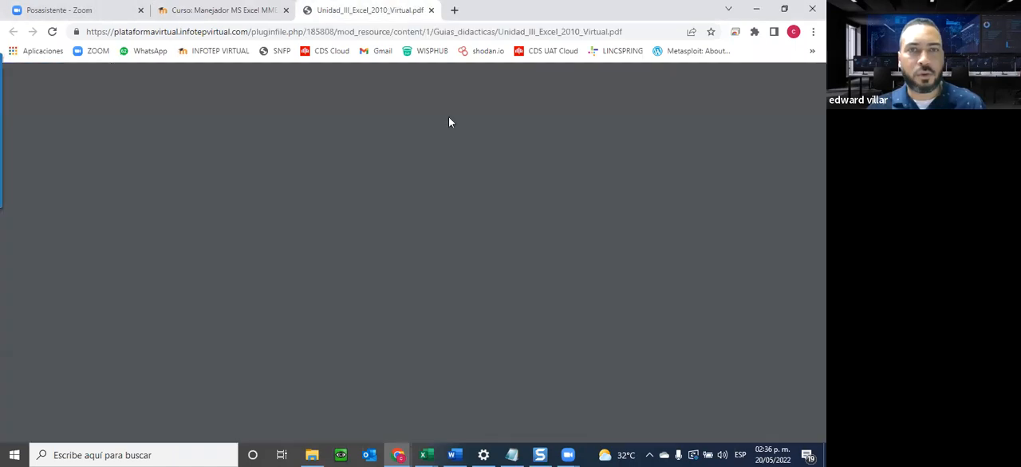
# Examine the Unidad 3 guide's table of contents and its sections on the concept of formulas and the rules for building formulas and functions.
pyautogui.scroll(-5, 451, 239)
pyautogui.scroll(-6, 453, 238)
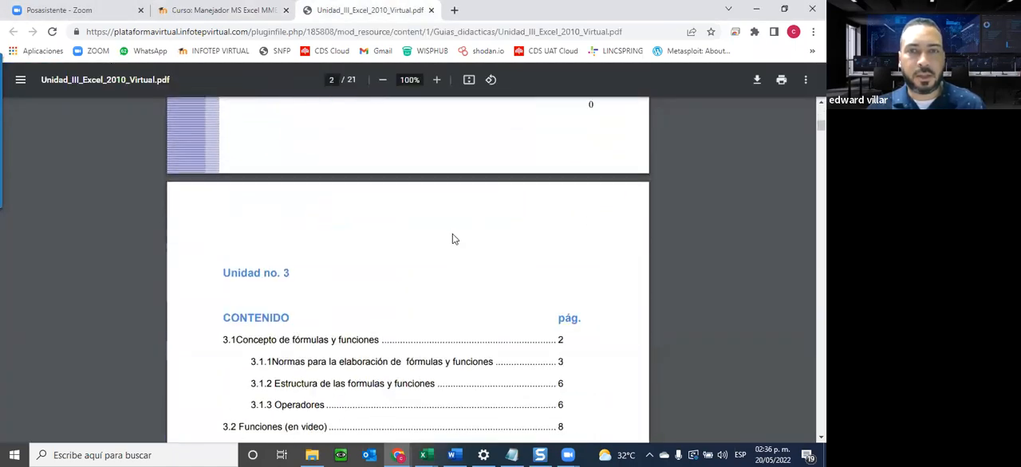
pyautogui.scroll(1, 329, 249)
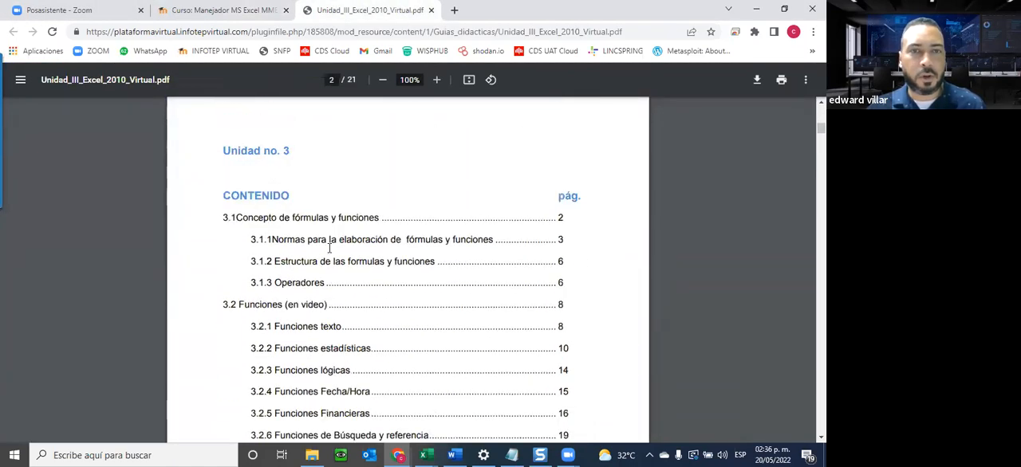
pyautogui.scroll(-2, 329, 249)
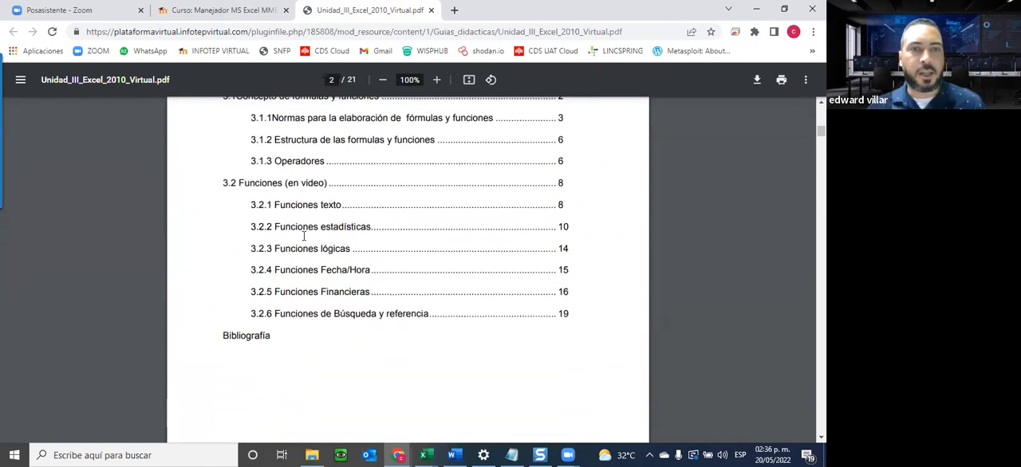
pyautogui.scroll(-8, 360, 317)
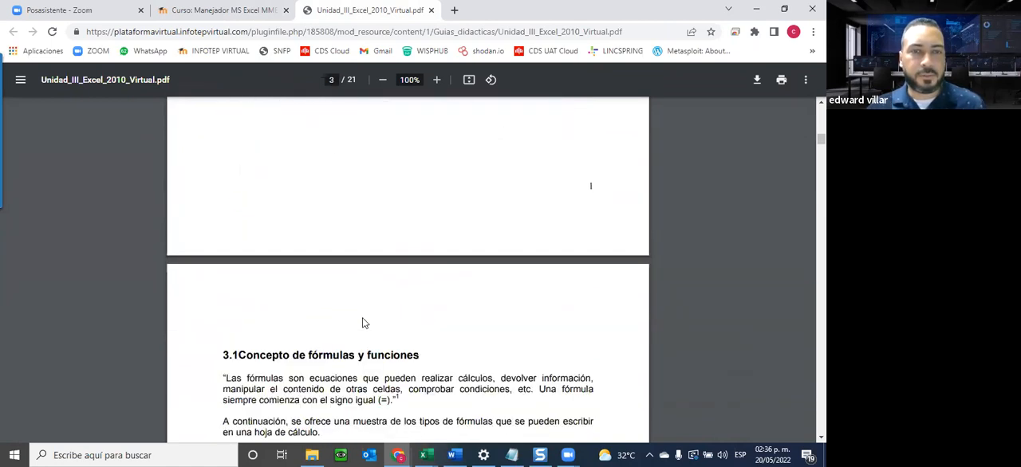
pyautogui.scroll(-6, 363, 320)
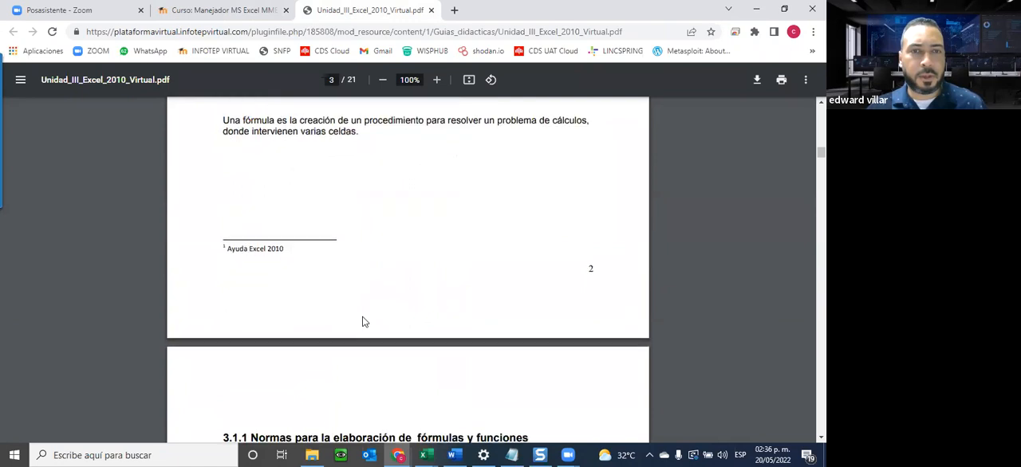
pyautogui.scroll(-3, 363, 320)
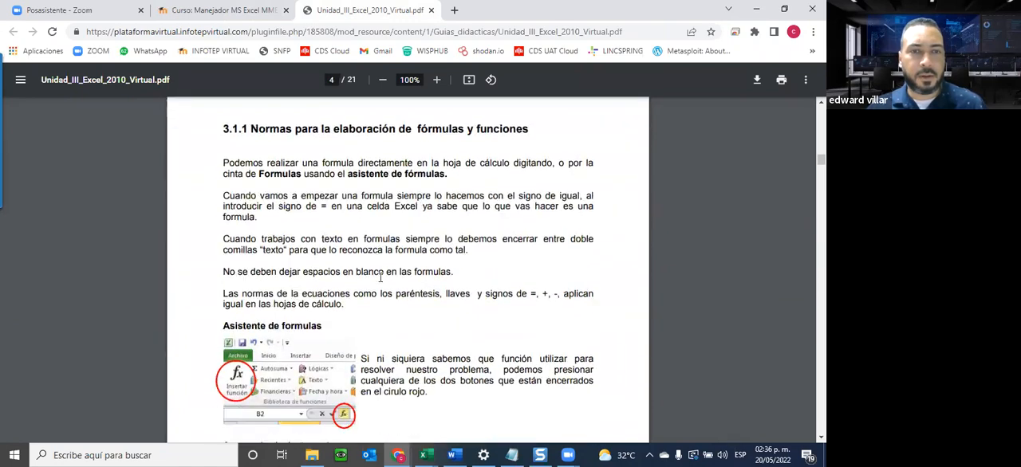
pyautogui.scroll(-5, 380, 277)
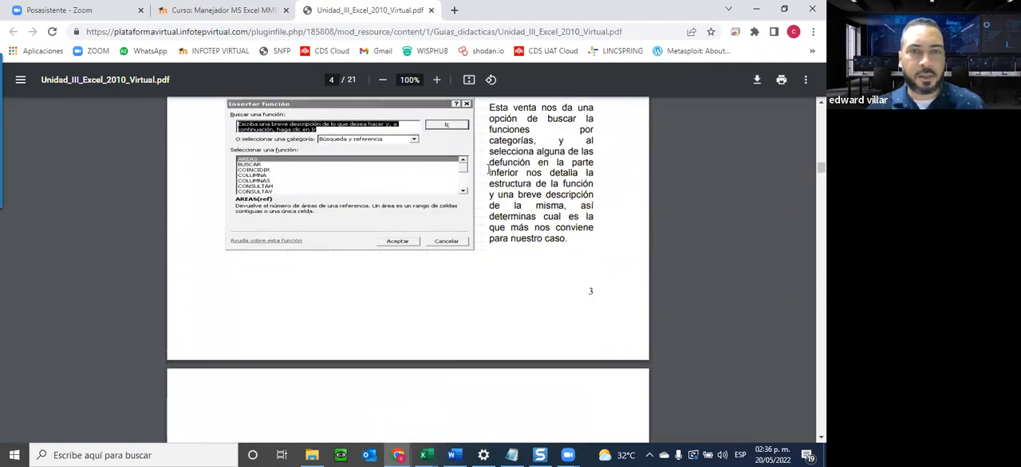
pyautogui.scroll(-6, 453, 263)
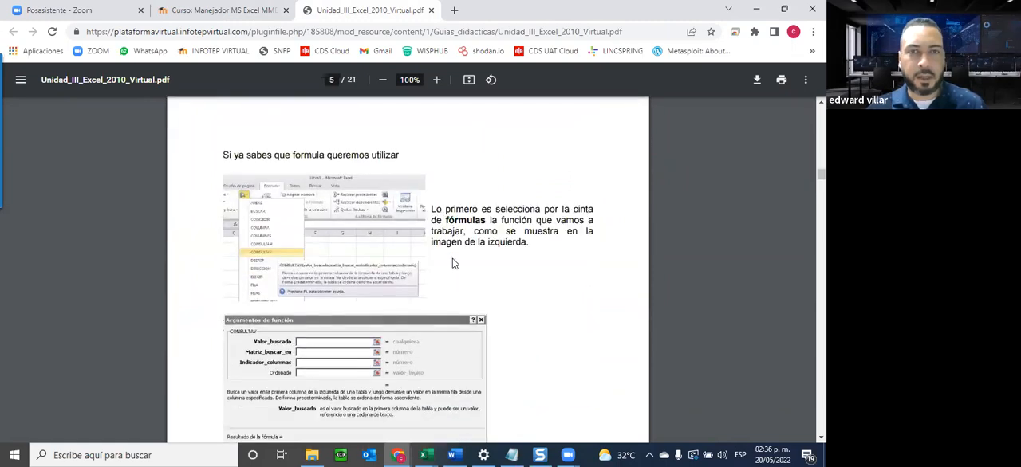
# Read the Prioridad de operadores table in the guide, highlight part of the multiplication and division entry, and close the guide.
pyautogui.scroll(-8, 455, 257)
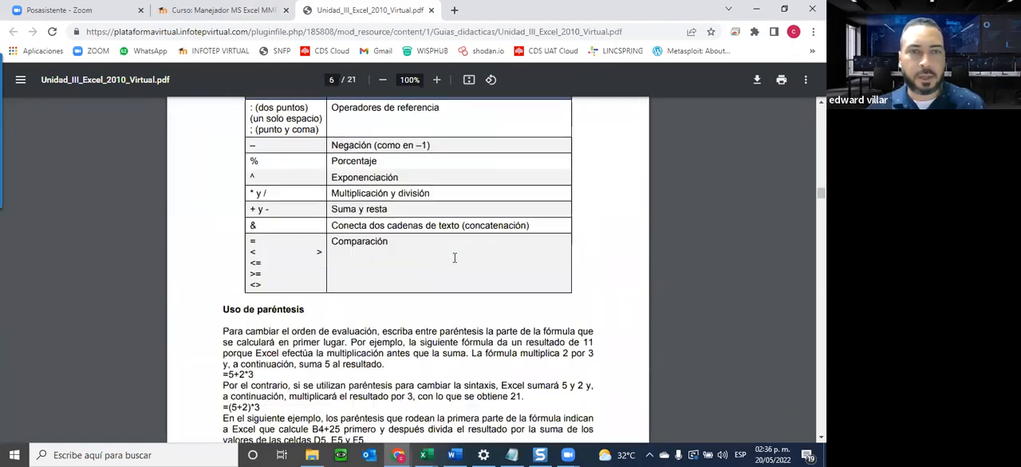
pyautogui.scroll(2, 455, 258)
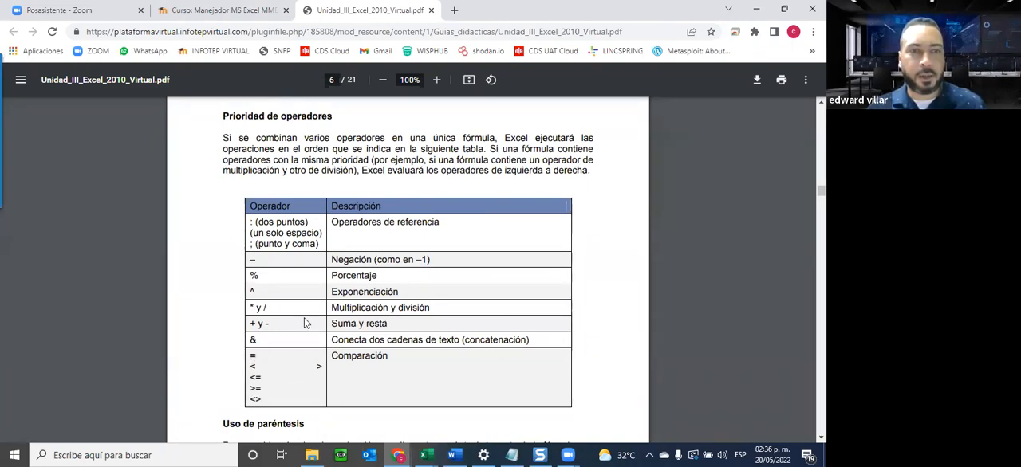
pyautogui.scroll(-5, 303, 322)
pyautogui.scroll(4, 304, 322)
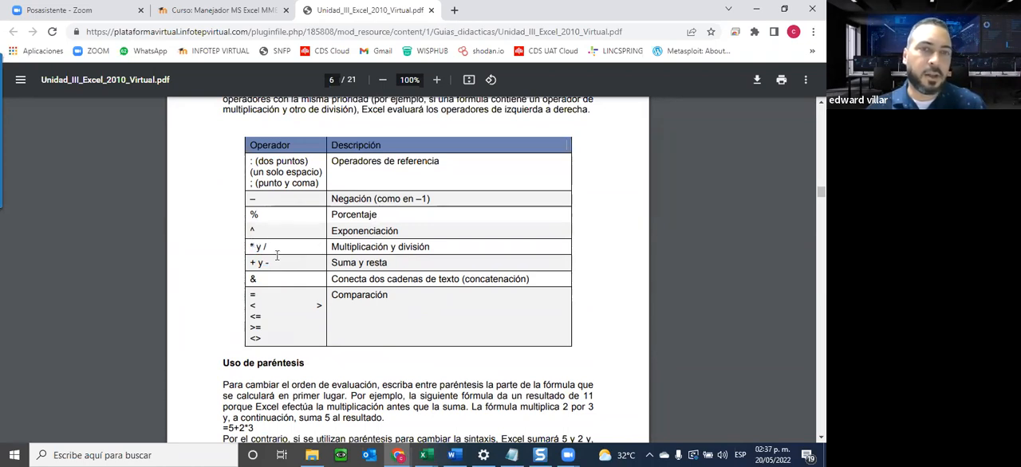
pyautogui.moveTo(256, 247); pyautogui.dragTo(269, 246)
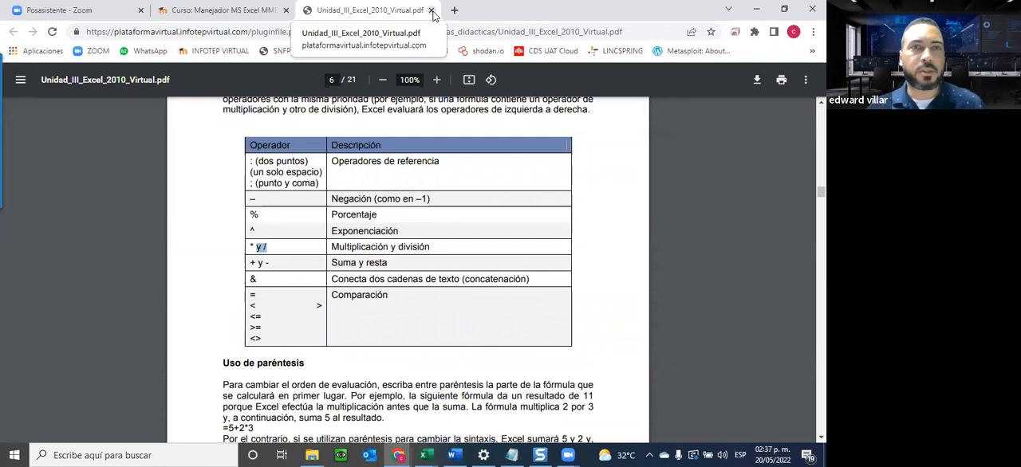
pyautogui.click(431, 10)
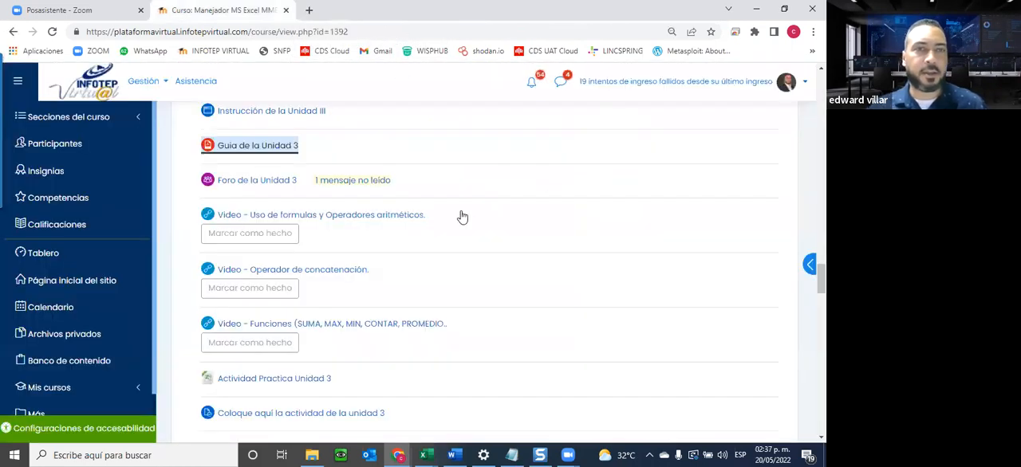
# Open Foro de la Unidad 3 in a new tab, read its instructions and discussion list, and close it.
pyautogui.click(281, 183)
pyautogui.rightClick(281, 186)
pyautogui.click(307, 197)
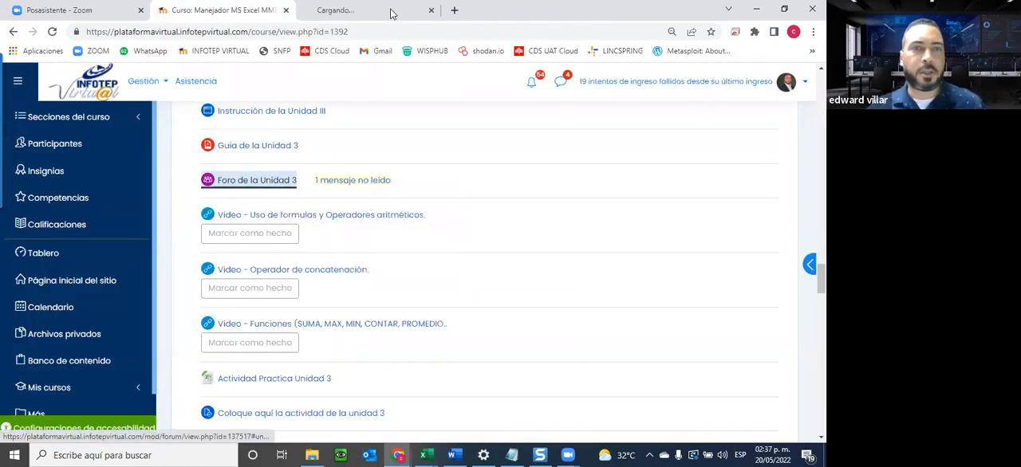
pyautogui.hotkey('ctrl', 'Tab')
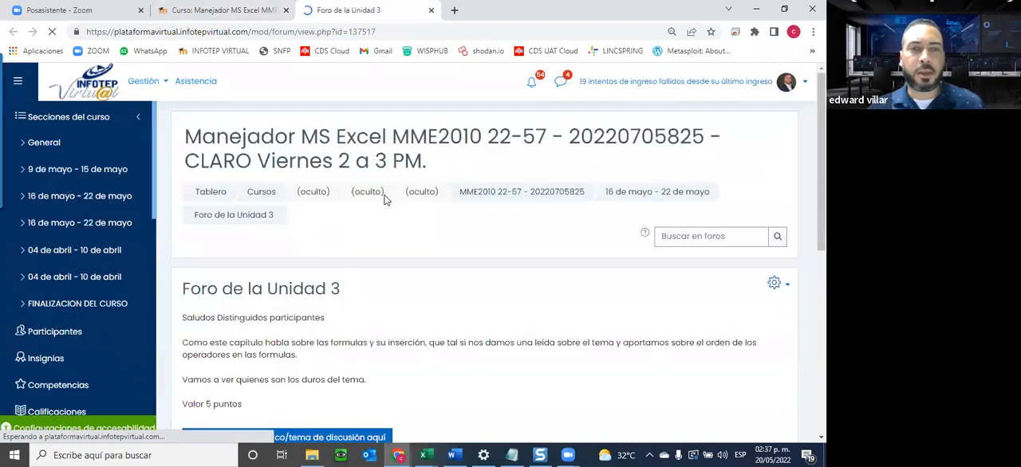
pyautogui.scroll(-3, 335, 248)
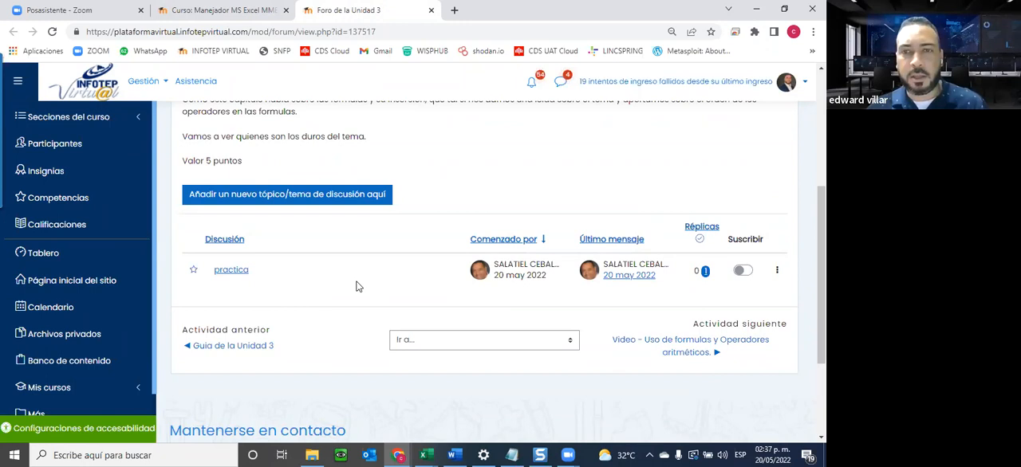
pyautogui.scroll(2, 287, 285)
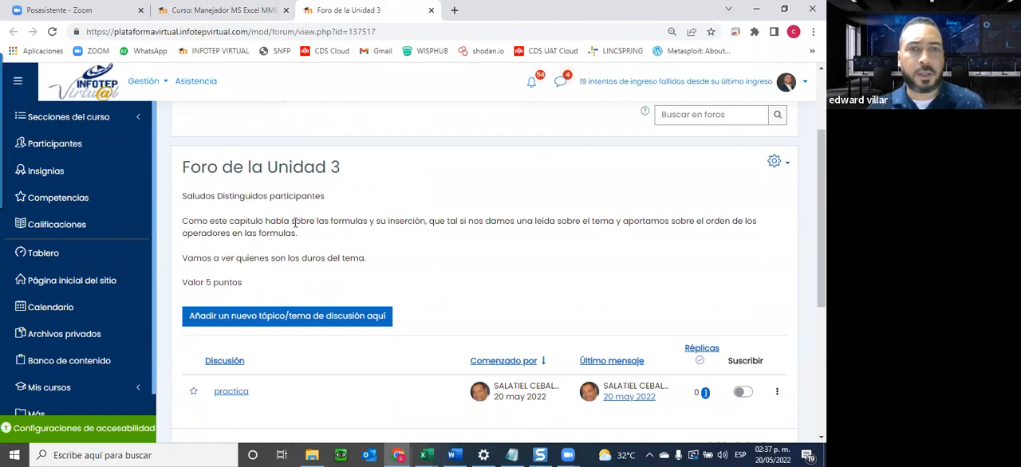
pyautogui.scroll(3, 343, 318)
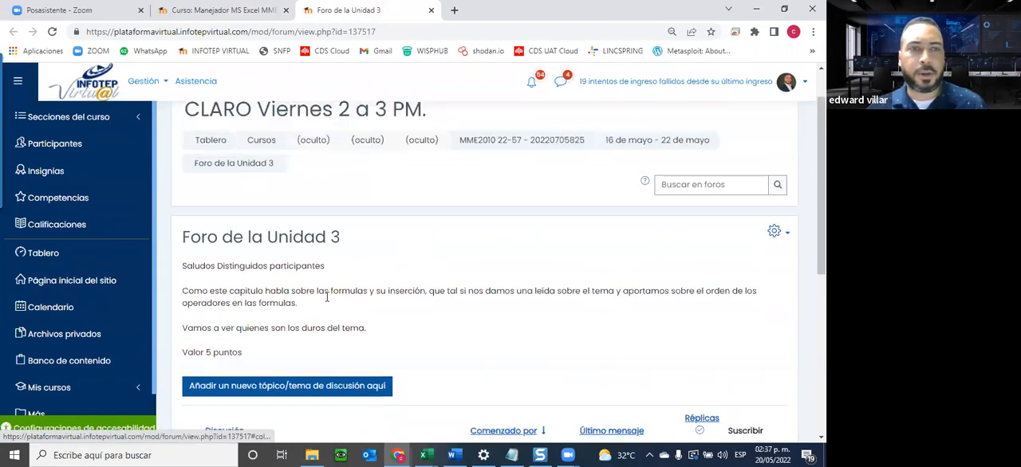
pyautogui.click(431, 11)
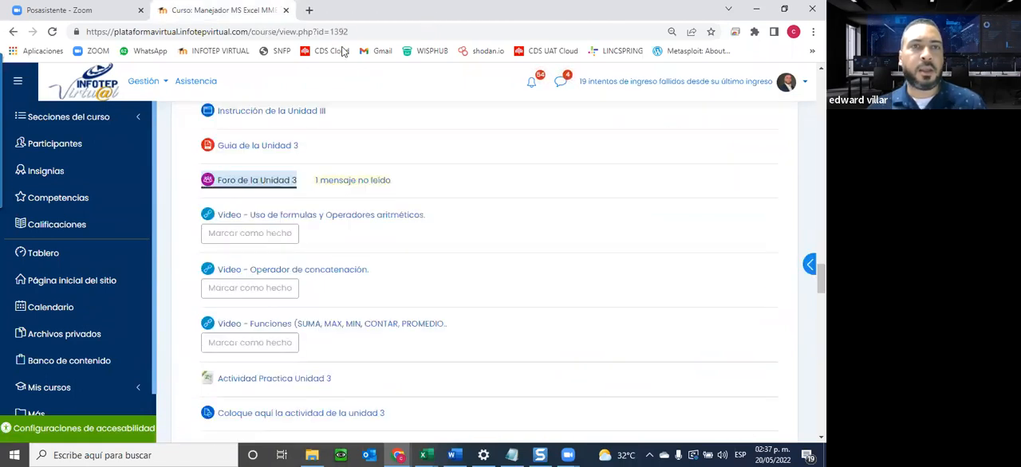
# Open the downloaded Actividad Practica Unidad 3 workbook in Excel and enable editing.
pyautogui.scroll(-1, 335, 245)
pyautogui.click(238, 319)
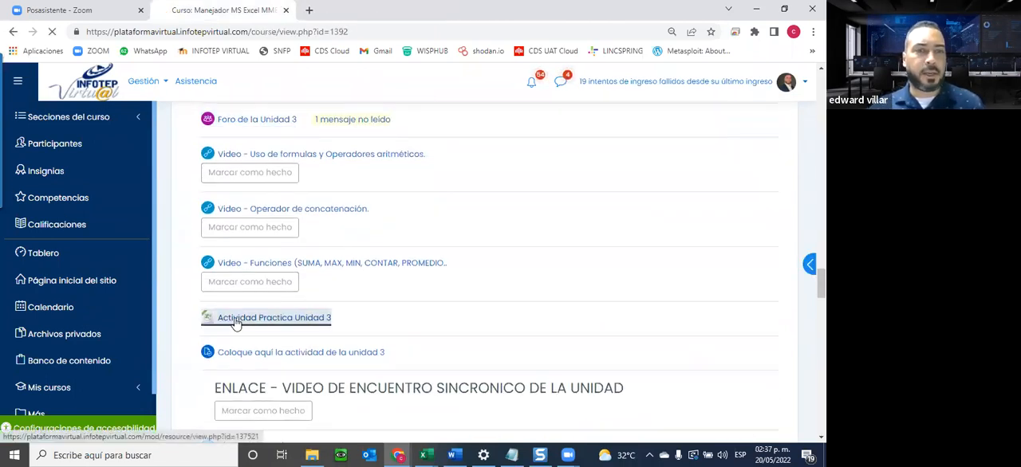
pyautogui.click(55, 426)
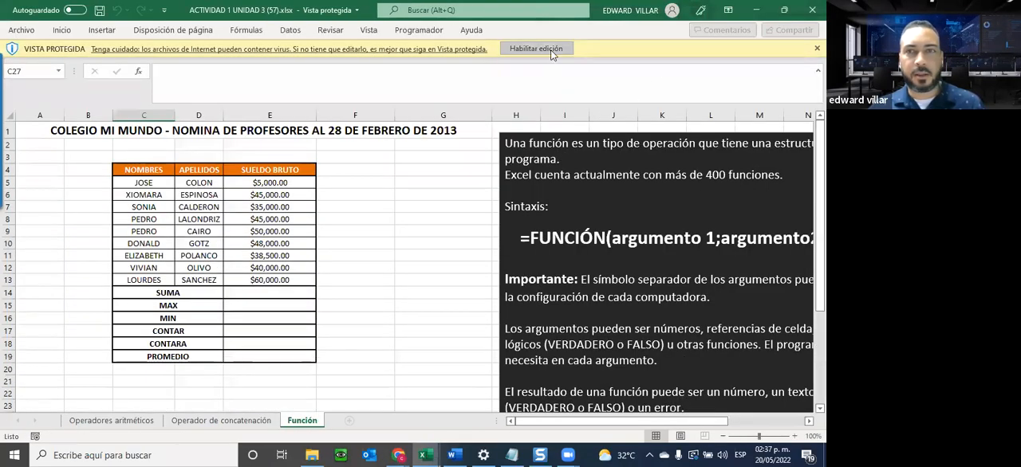
pyautogui.click(551, 48)
# Display the Operadores aritméticos sheet and select the black text box that explains what a formula is.
pyautogui.click(111, 420)
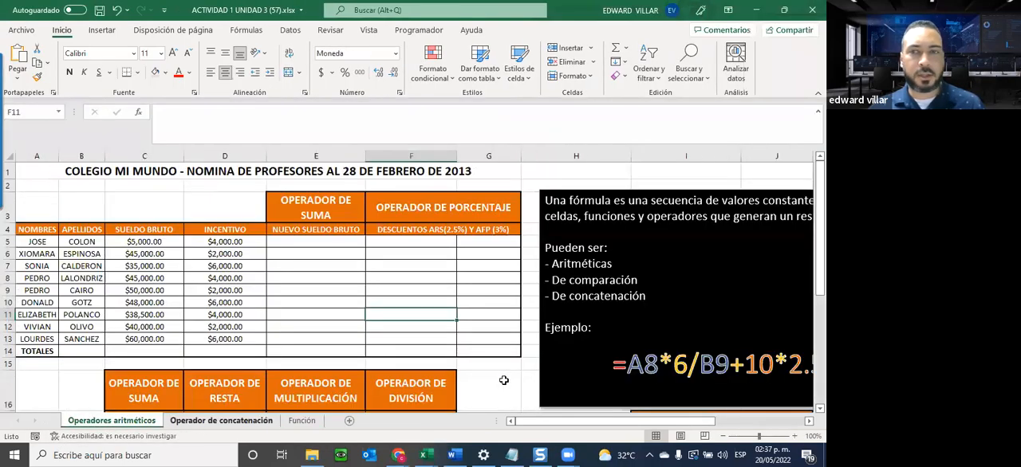
pyautogui.moveTo(575, 425); pyautogui.dragTo(682, 421)
pyautogui.click(416, 216)
pyautogui.click(445, 190)
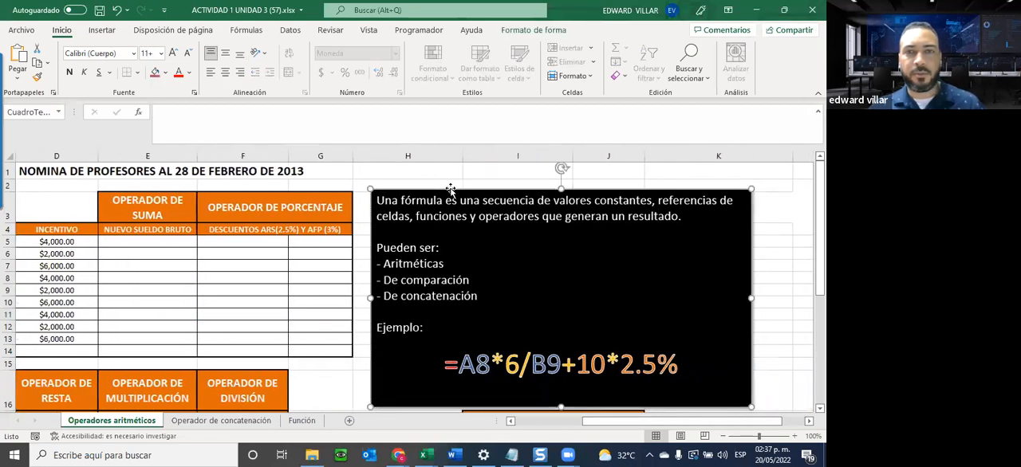
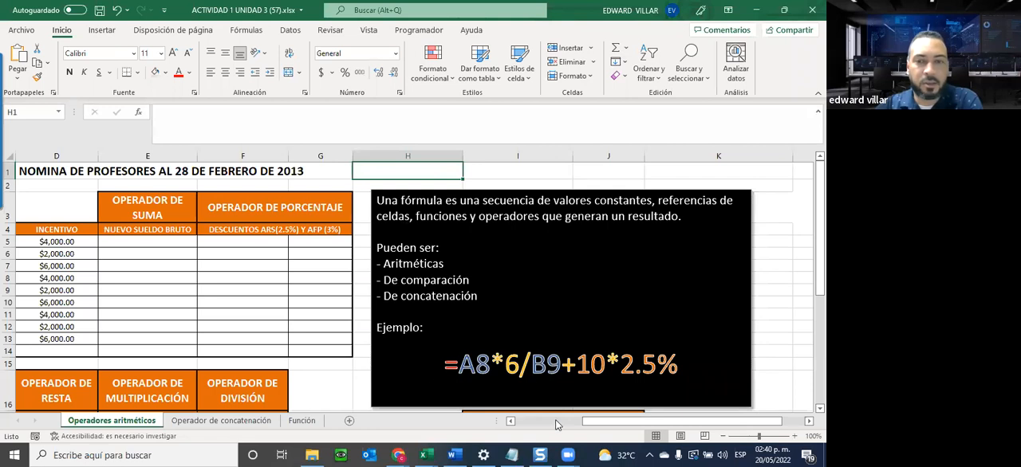
# Highlight the B9 reference in the example formula, then select the Operadores aritméticos en Excel table to review its symbols.
pyautogui.moveTo(458, 365); pyautogui.dragTo(561, 365)
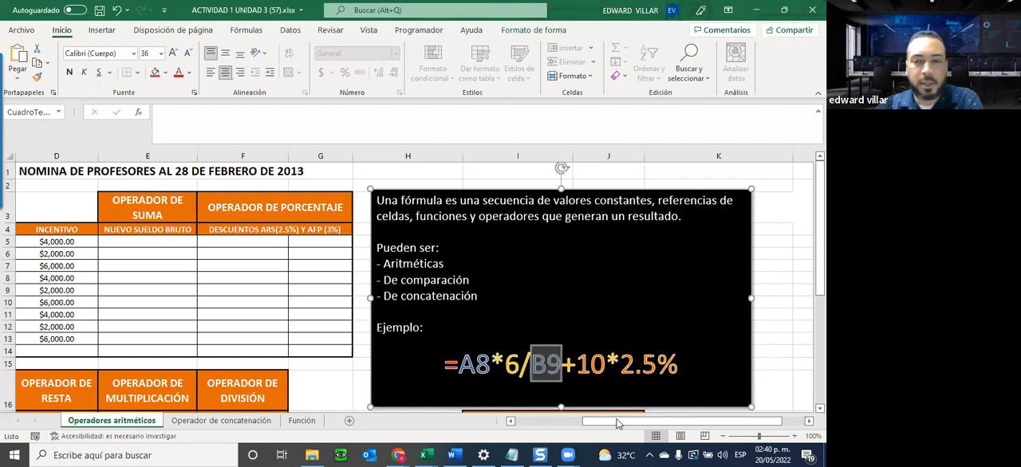
pyautogui.hscroll(-2, 615, 423)
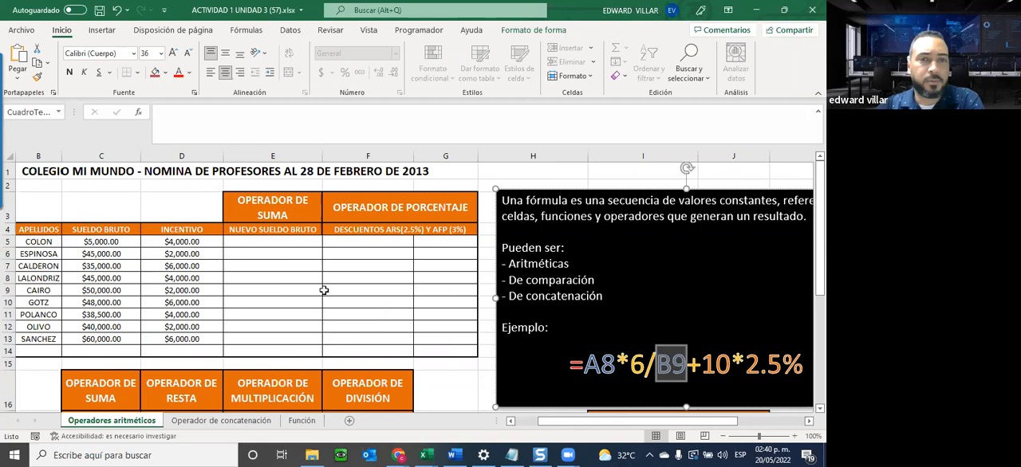
pyautogui.scroll(-1, 323, 291)
pyautogui.scroll(-3, 323, 291)
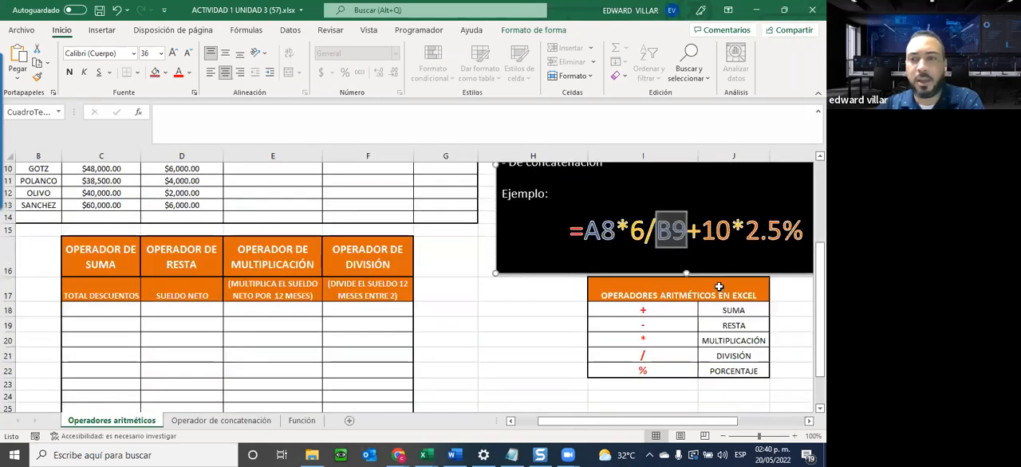
pyautogui.click(637, 293)
pyautogui.moveTo(637, 293); pyautogui.dragTo(638, 373)
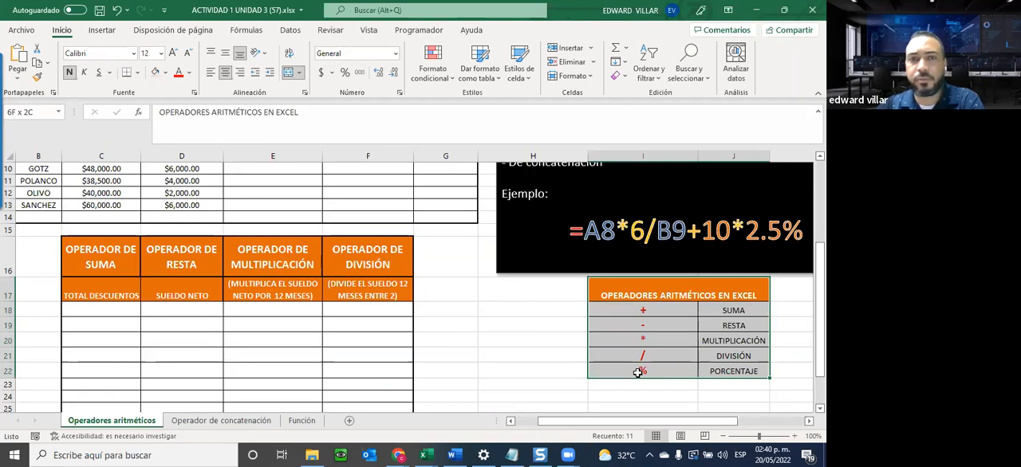
# Enter the formula =C5+D5 in E5 to add the first teacher's Sueldo bruto and Incentivo.
pyautogui.scroll(2, 280, 311)
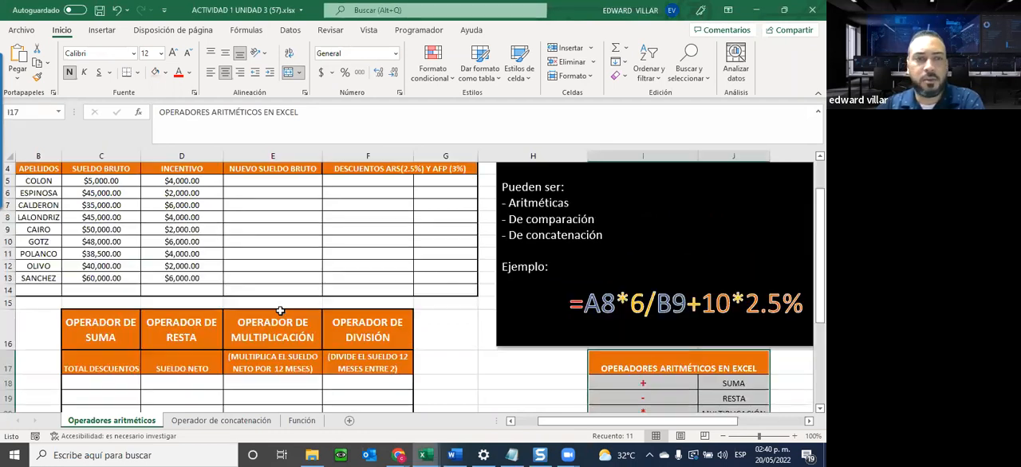
pyautogui.scroll(1, 280, 311)
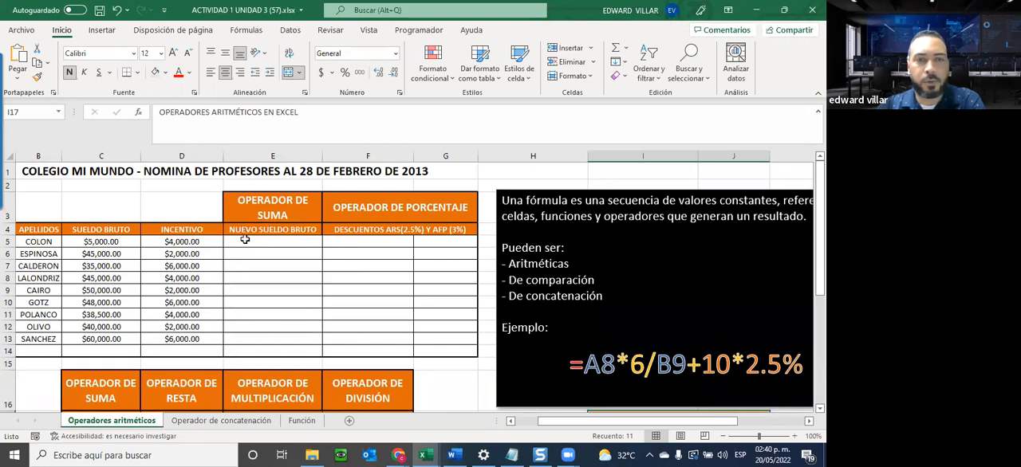
pyautogui.click(244, 232)
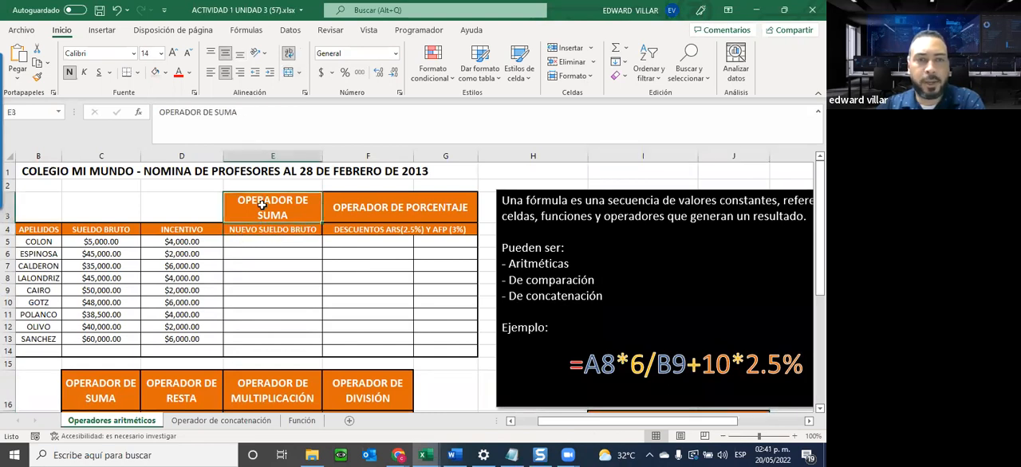
pyautogui.click(252, 240)
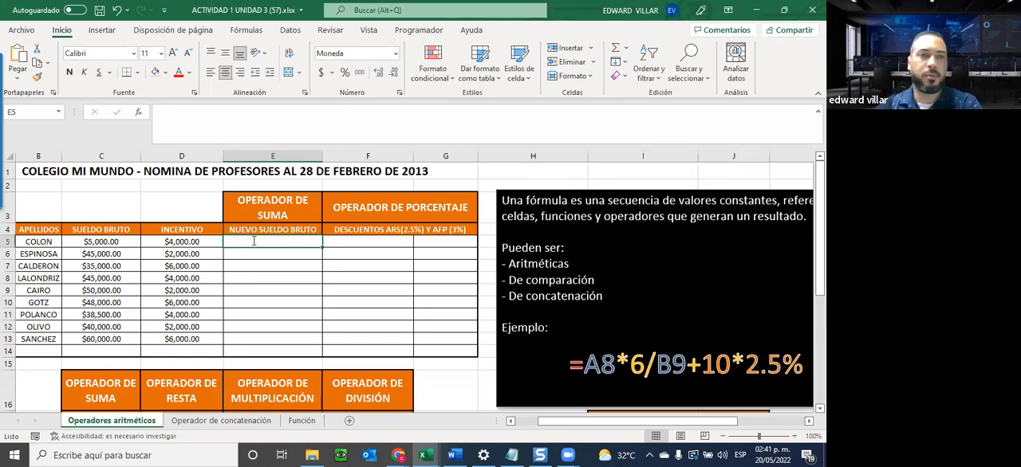
pyautogui.write('=')
pyautogui.click(101, 243)
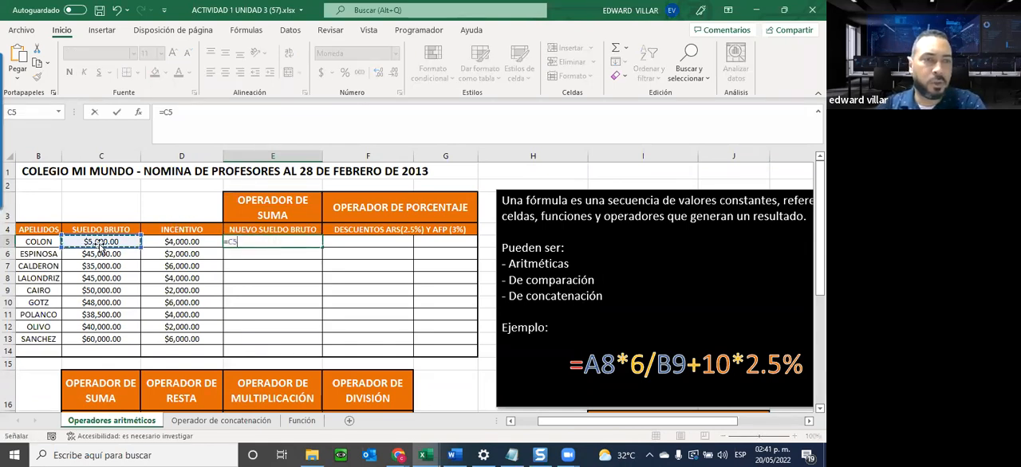
pyautogui.write('+')
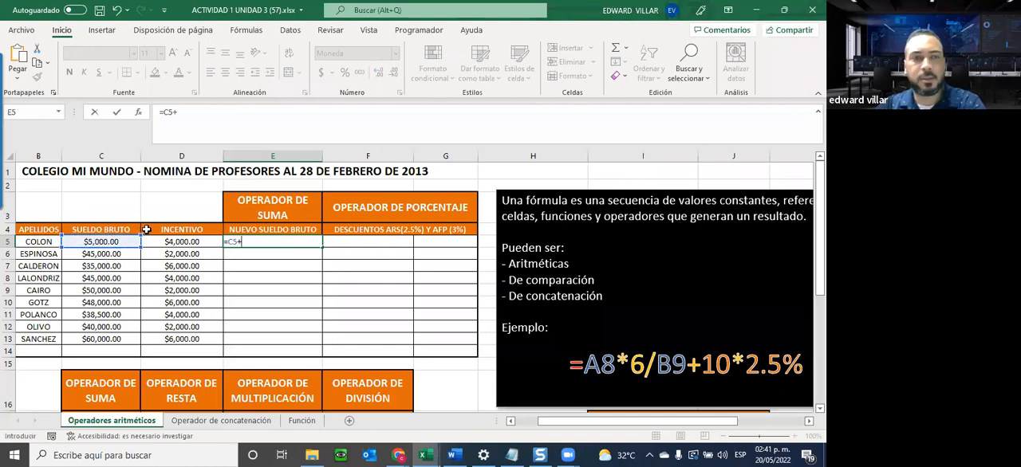
pyautogui.click(172, 242)
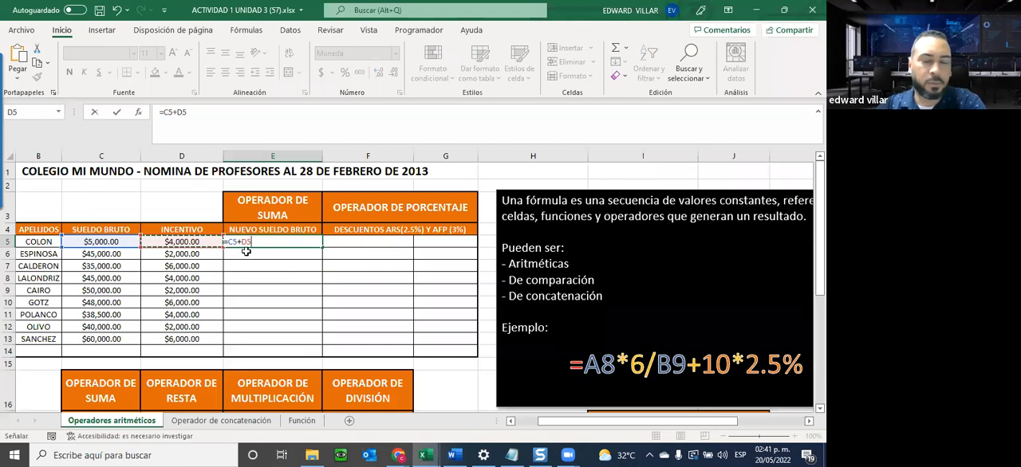
pyautogui.press('Return')
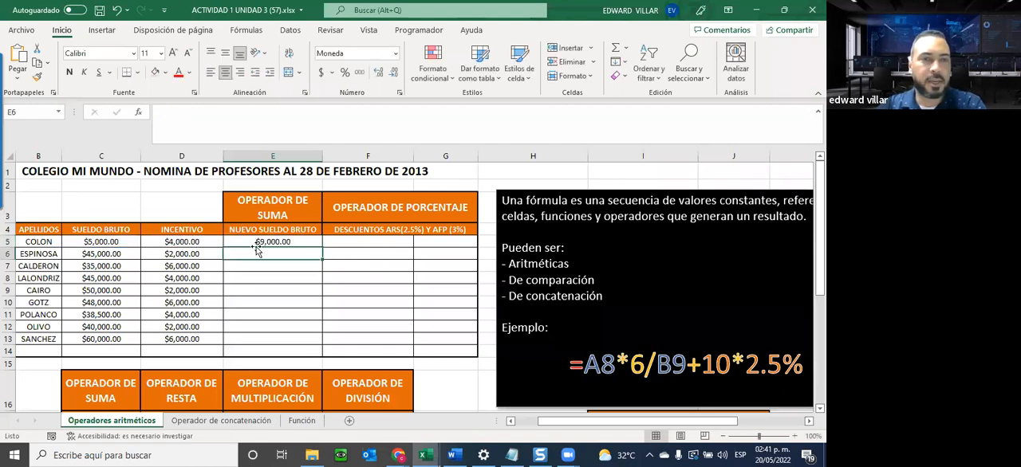
# Inspect the Nuevo sueldo bruto formula in E5 by highlighting its C5 and D5 references, keeping the formula as it is.
pyautogui.click(259, 241)
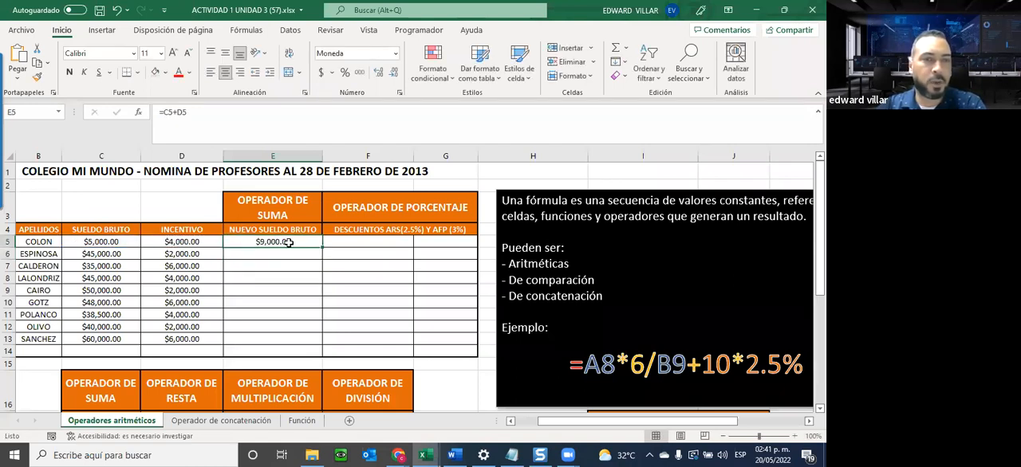
pyautogui.click(166, 114)
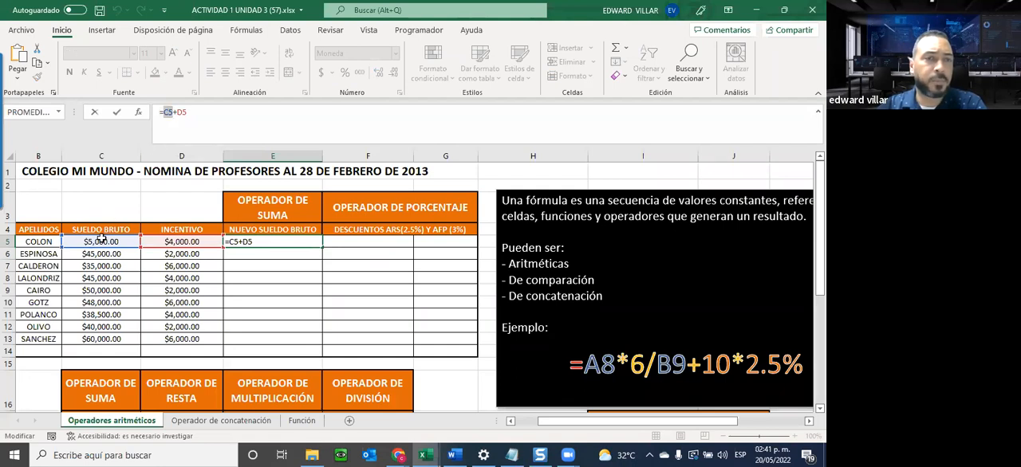
pyautogui.click(174, 112)
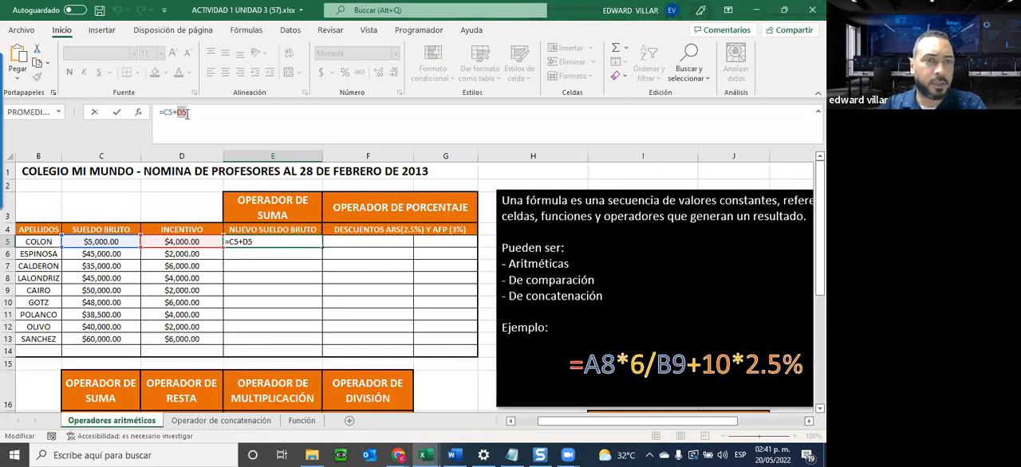
pyautogui.hotkey('ctrl', 'Return')
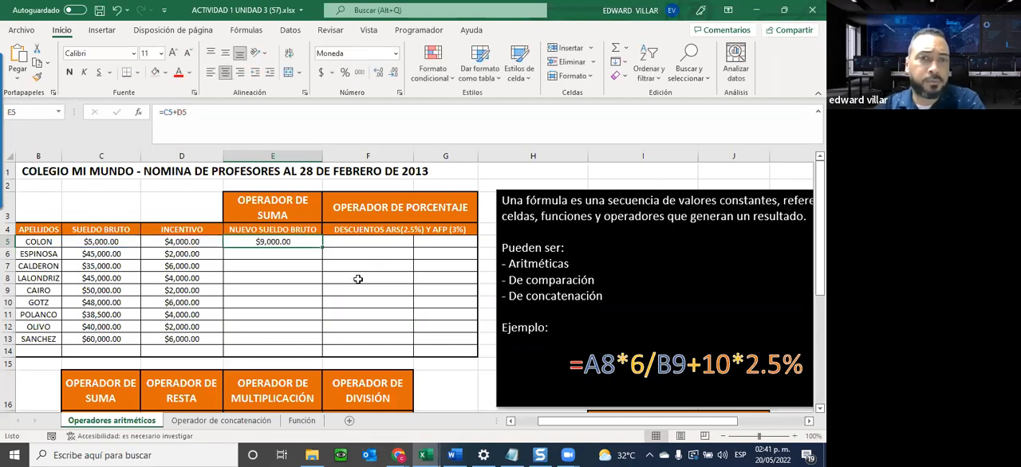
# Enter the formula =C6+D5 in E6, pairing the second teacher's salary with the incentive from the row above.
pyautogui.click(249, 253)
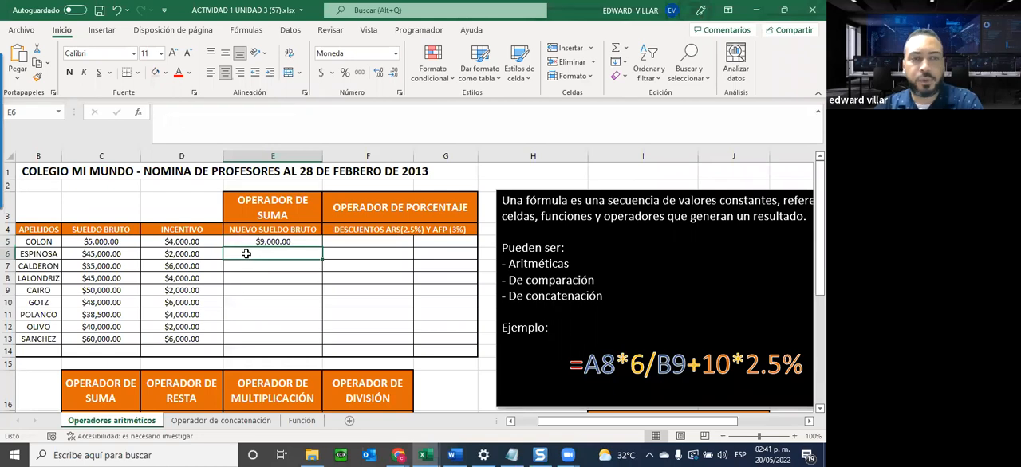
pyautogui.write('=')
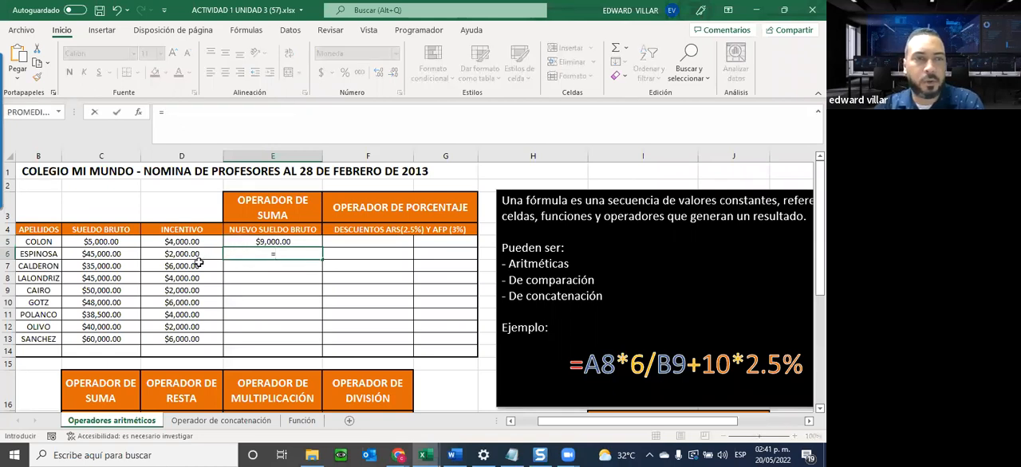
pyautogui.click(114, 254)
pyautogui.write('+')
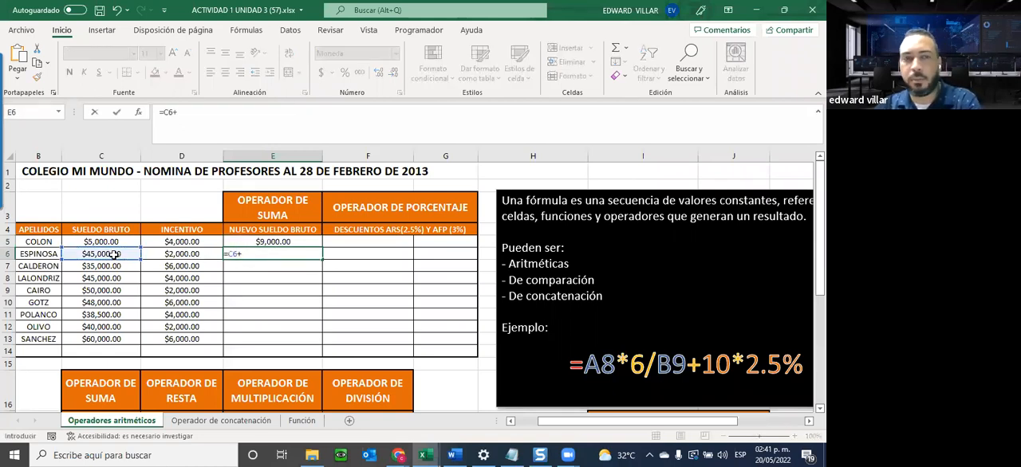
pyautogui.click(170, 243)
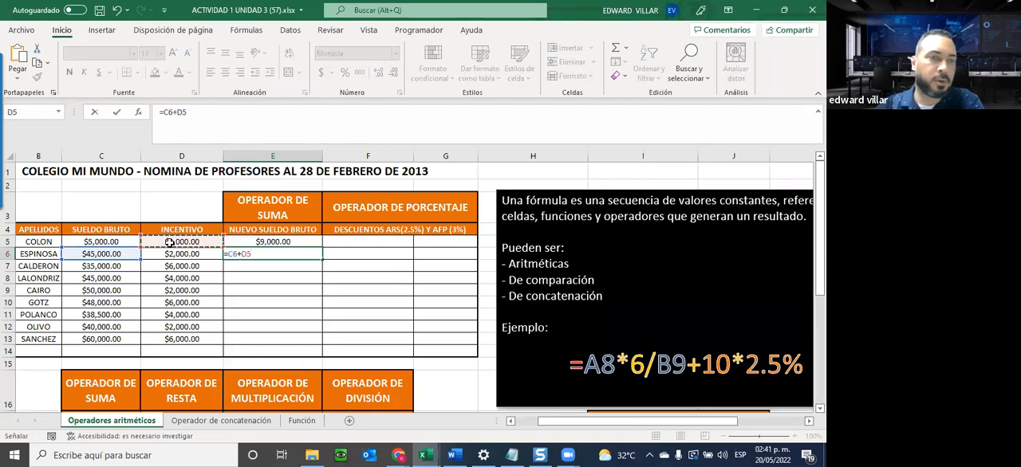
pyautogui.press('Return')
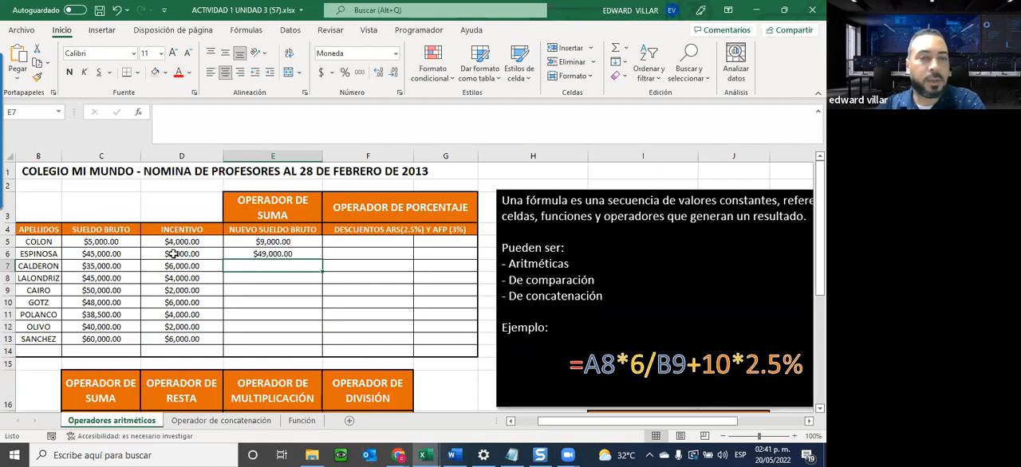
# Correct the E6 formula to =C6+D6 so that it uses the incentive from its own row.
pyautogui.click(262, 255)
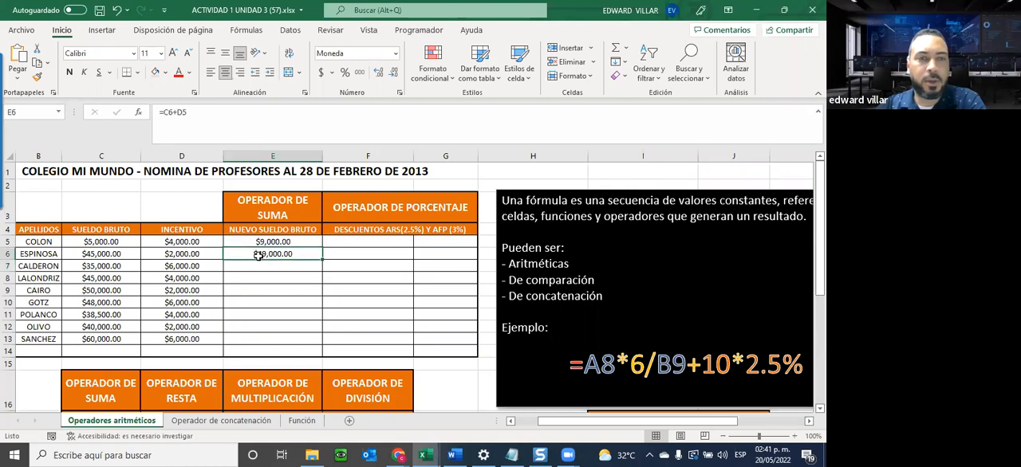
pyautogui.doubleClick(261, 253)
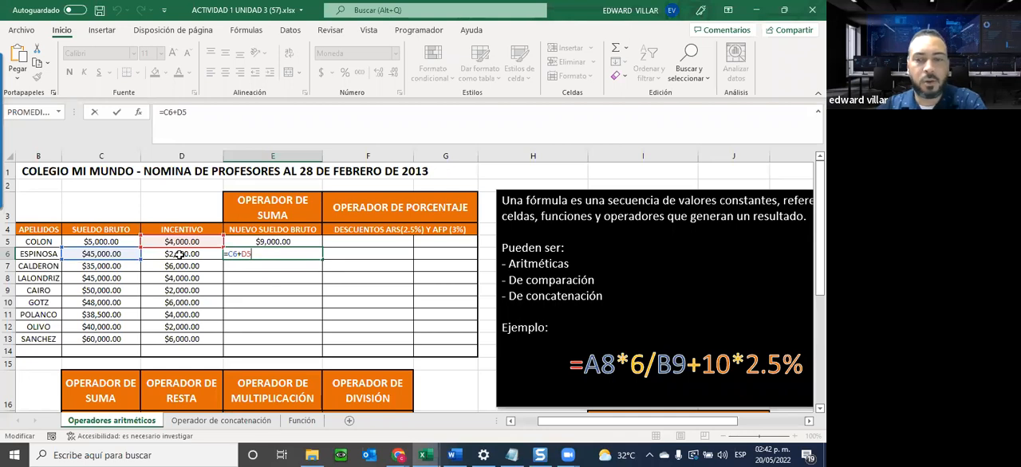
pyautogui.press('BackSpace')
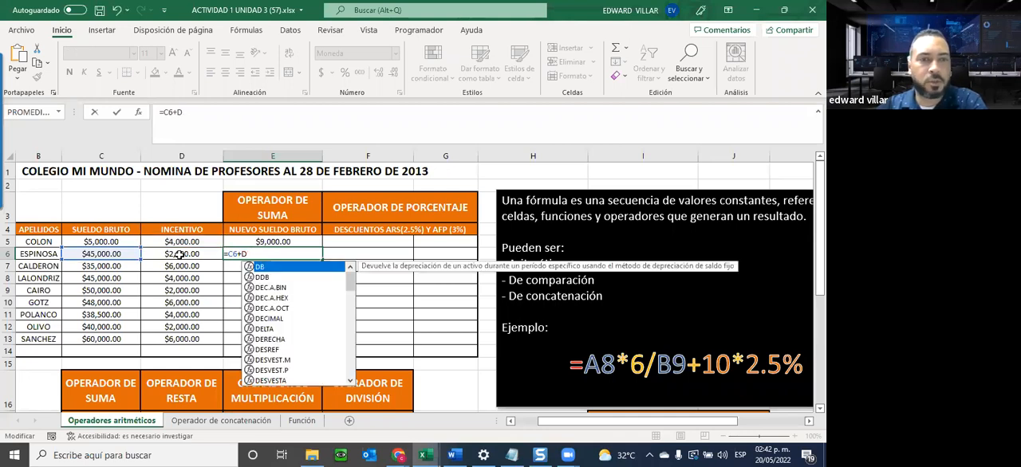
pyautogui.click(180, 253)
pyautogui.press('Return')
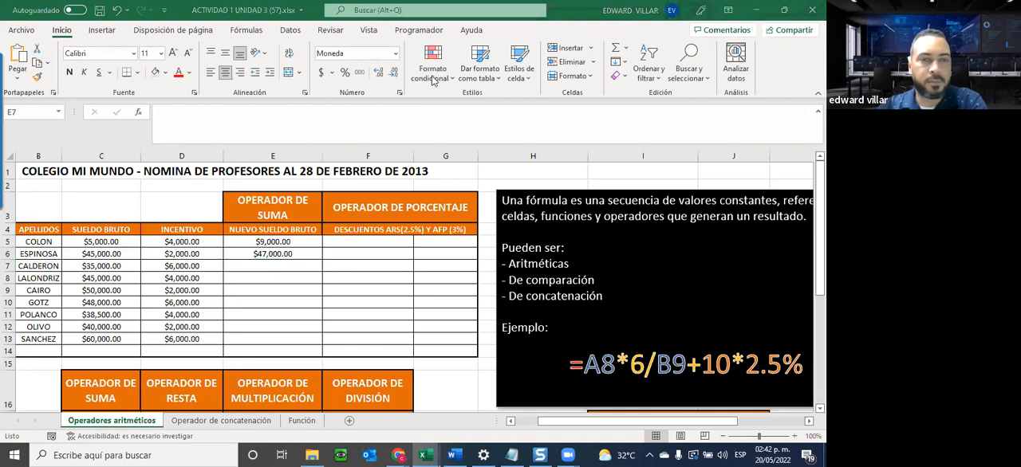
# Fill the E6 sum formula down through E13 and check the cell references used in E13.
pyautogui.click(296, 254)
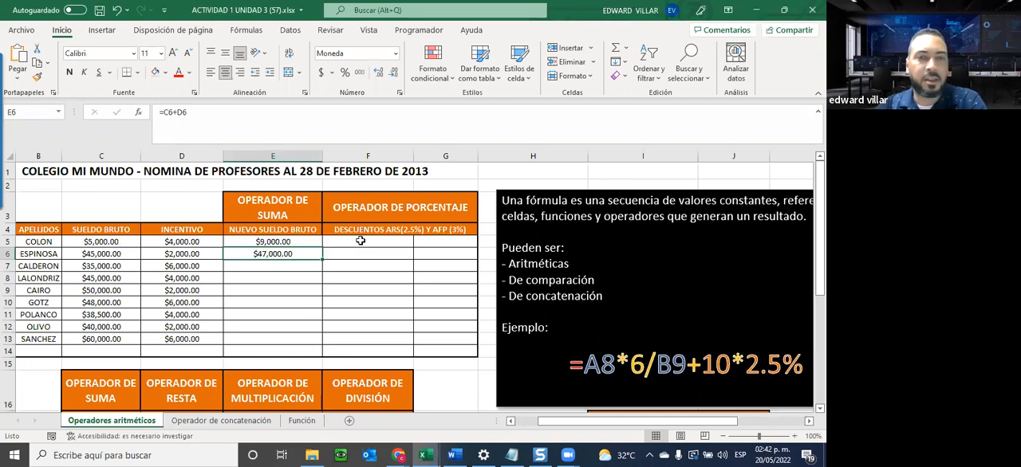
pyautogui.moveTo(323, 257); pyautogui.dragTo(324, 339)
pyautogui.doubleClick(258, 339)
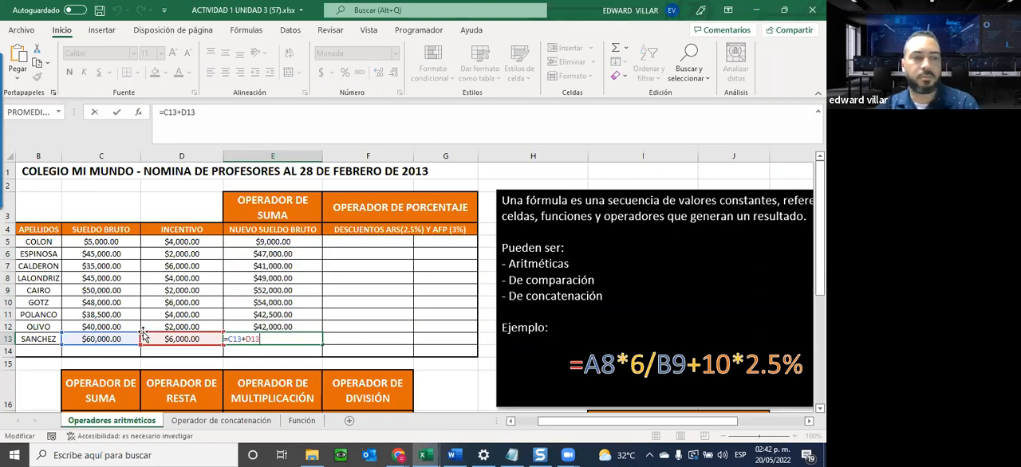
pyautogui.press('Escape')
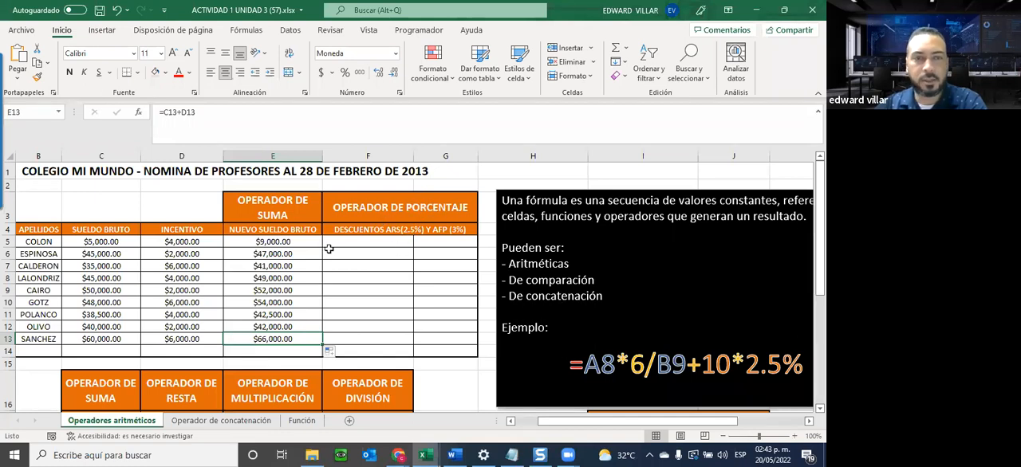
# Enter =E5*2.5% in F5 for the ARS discount and fill the formula down through F14.
pyautogui.click(357, 242)
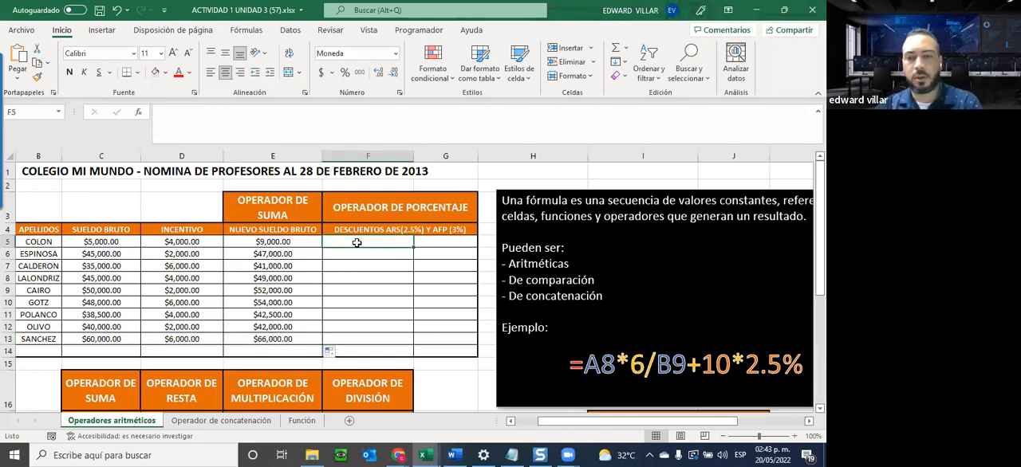
pyautogui.write('=')
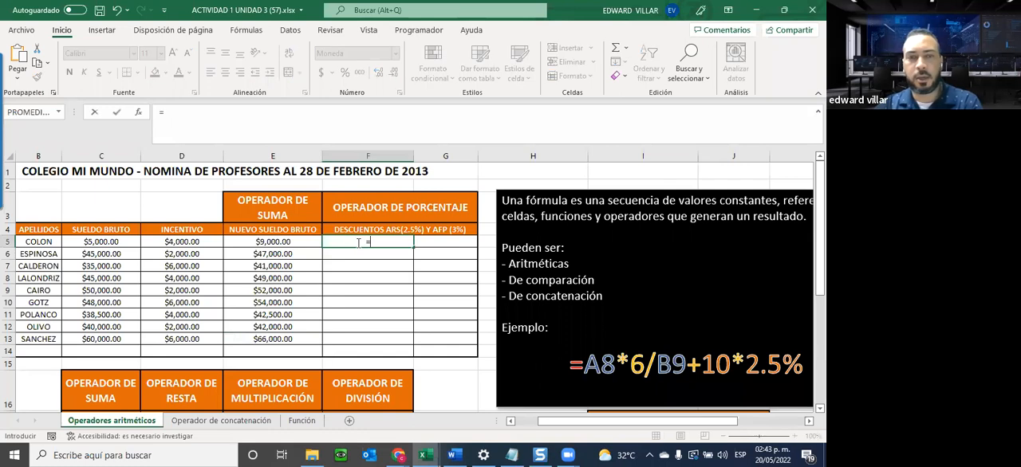
pyautogui.click(261, 244)
pyautogui.write('*')
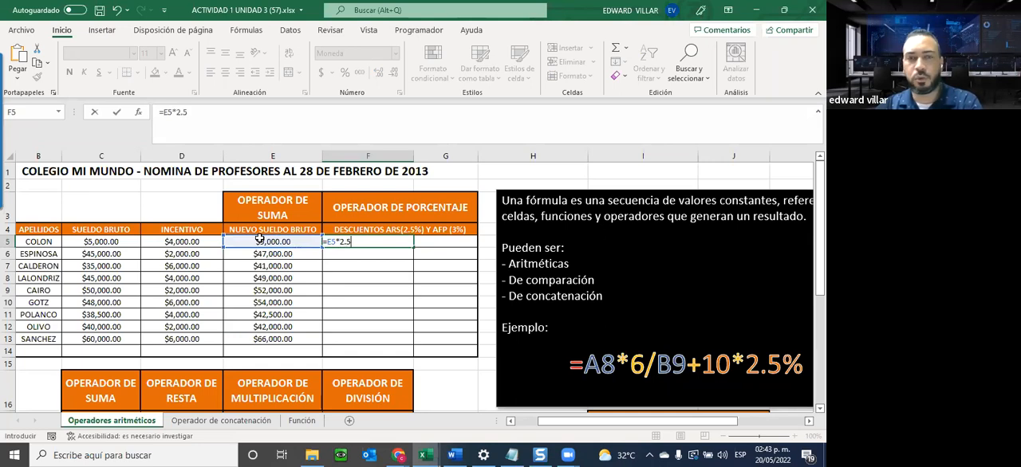
pyautogui.write('2.5%')
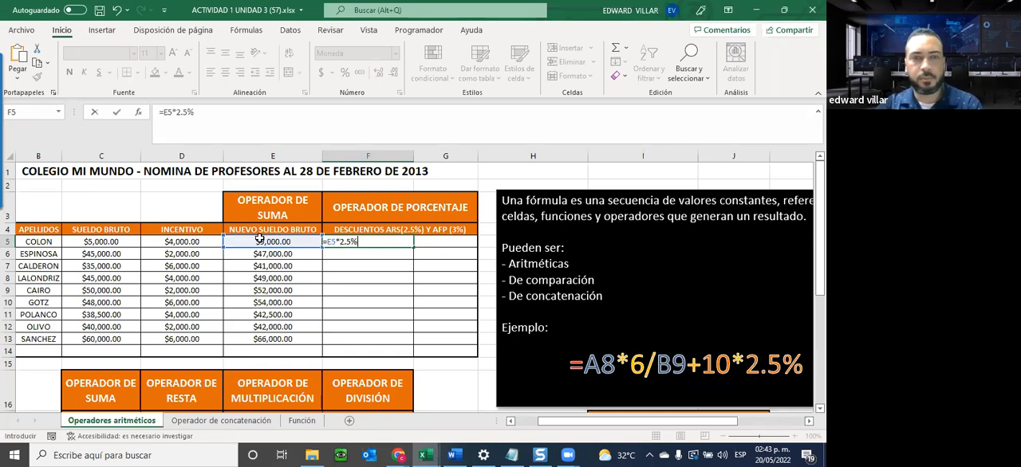
pyautogui.press('Return')
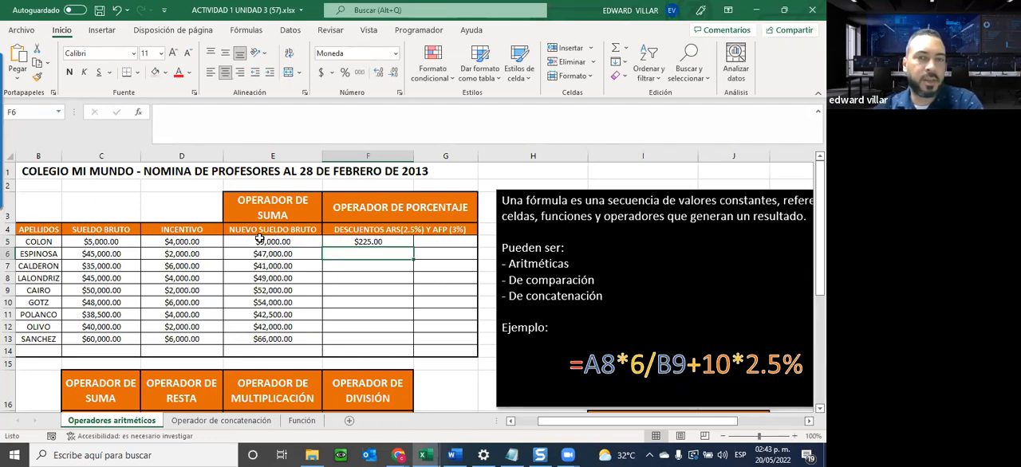
pyautogui.click(365, 240)
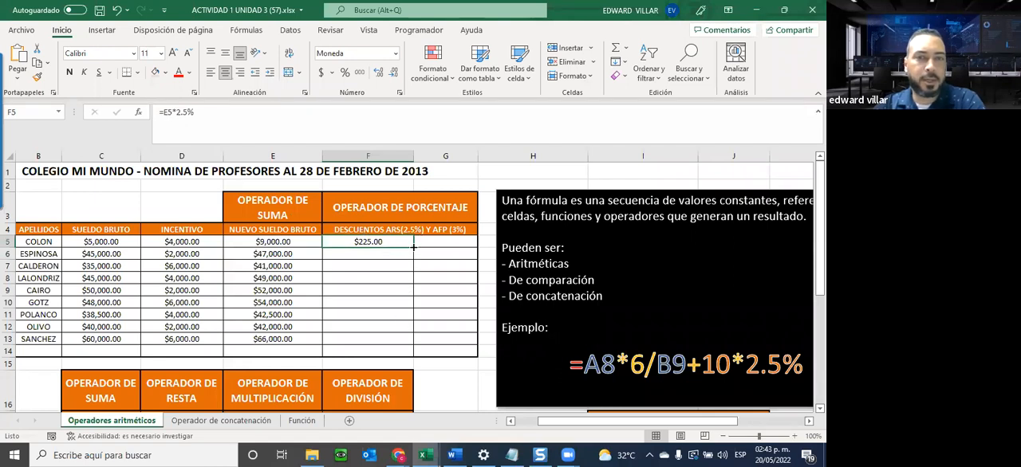
pyautogui.moveTo(413, 248); pyautogui.dragTo(365, 351)
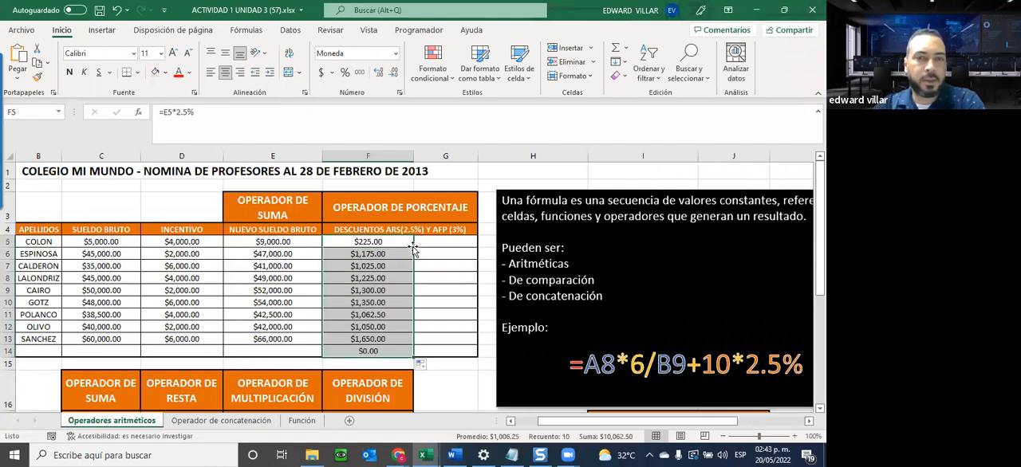
# Check the cell reference in the F13 discount formula and clear the surplus formula from F14.
pyautogui.doubleClick(359, 339)
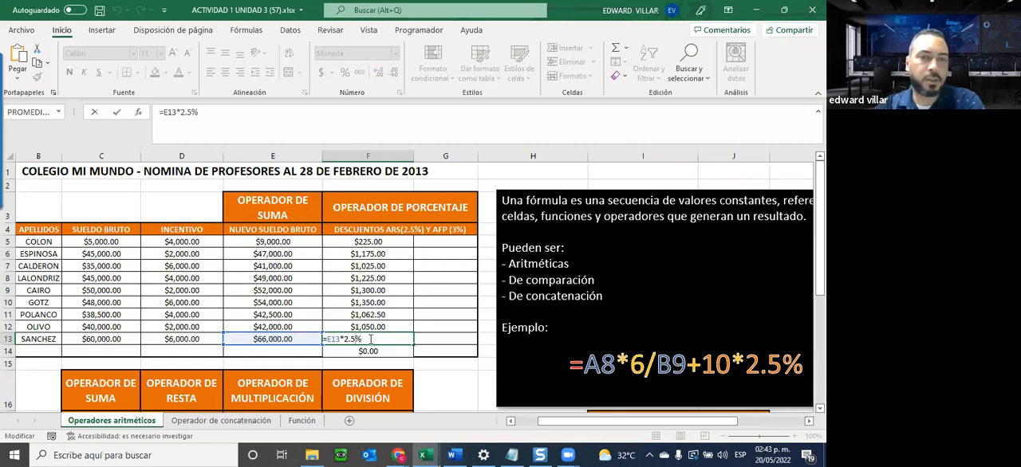
pyautogui.click(378, 351)
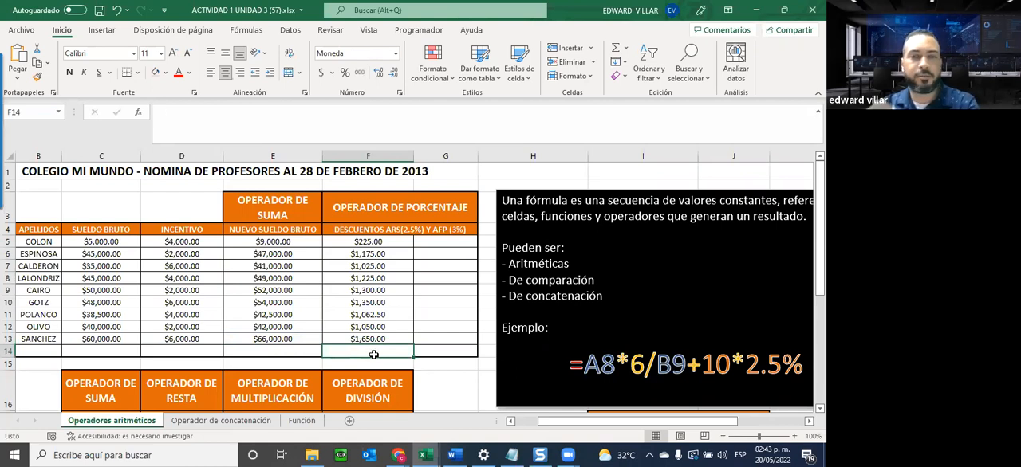
pyautogui.hotkey('ctrl', 'z')
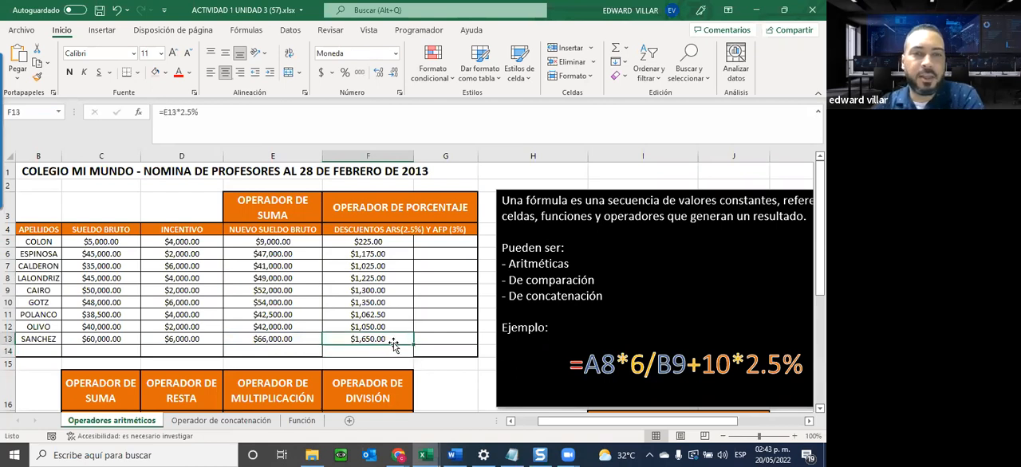
# Examine the ARS discount formulas in F5 through F13, checking the salary reference and the percentage typed in each row.
pyautogui.click(363, 241)
pyautogui.click(360, 253)
pyautogui.click(359, 266)
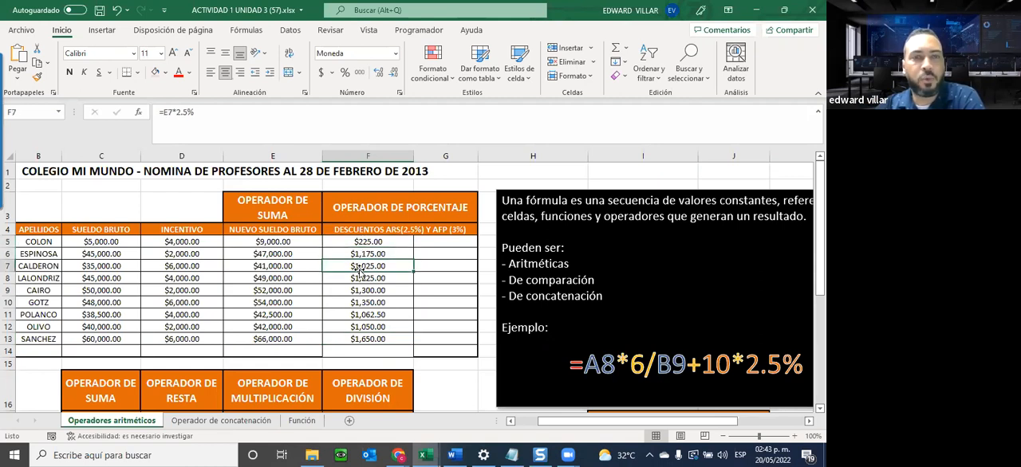
pyautogui.click(357, 279)
pyautogui.click(357, 292)
pyautogui.click(360, 314)
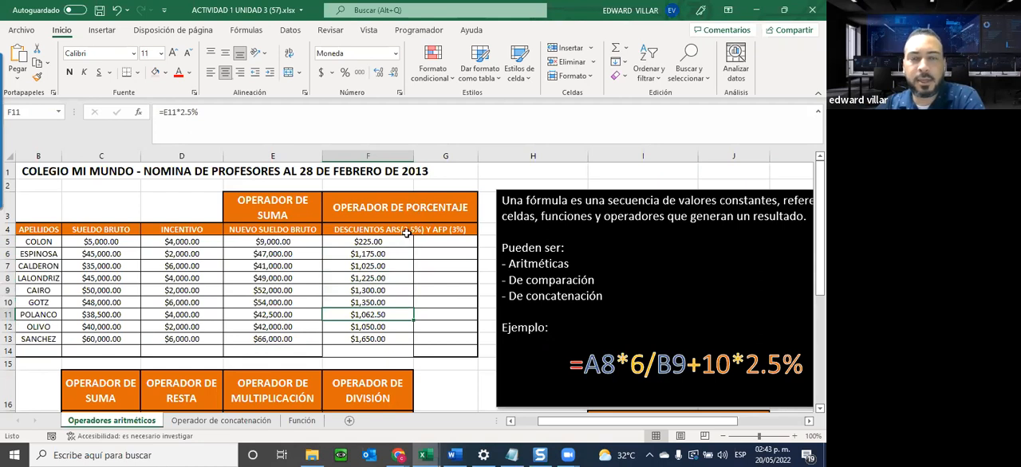
pyautogui.click(387, 254)
pyautogui.click(379, 266)
pyautogui.click(379, 273)
pyautogui.click(368, 303)
pyautogui.click(369, 327)
pyautogui.click(368, 337)
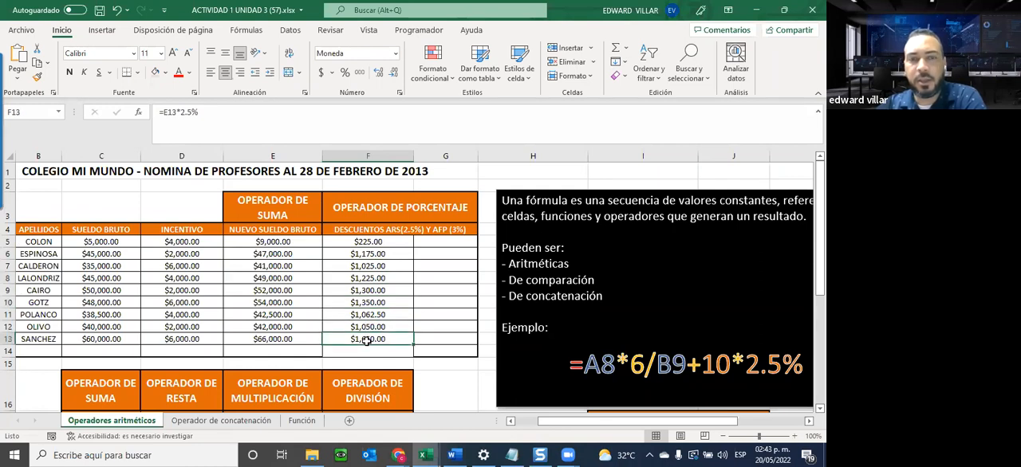
pyautogui.click(451, 240)
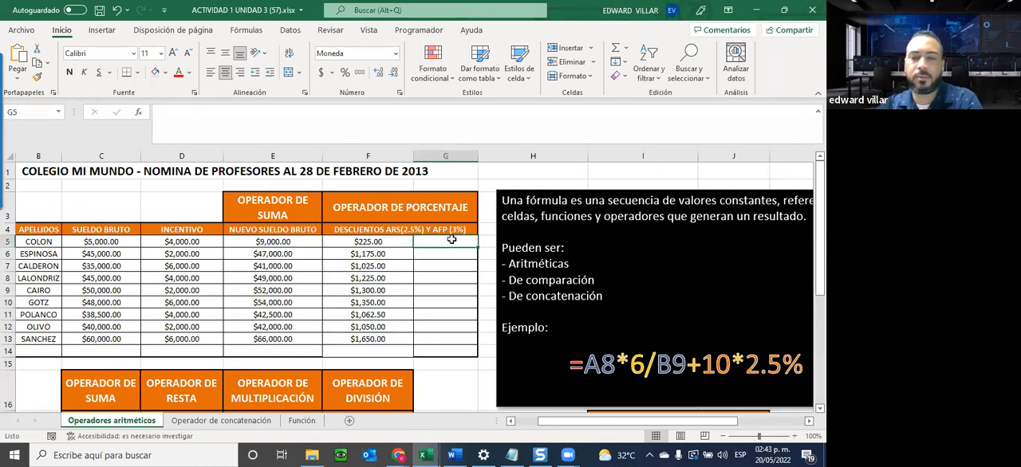
pyautogui.write('=')
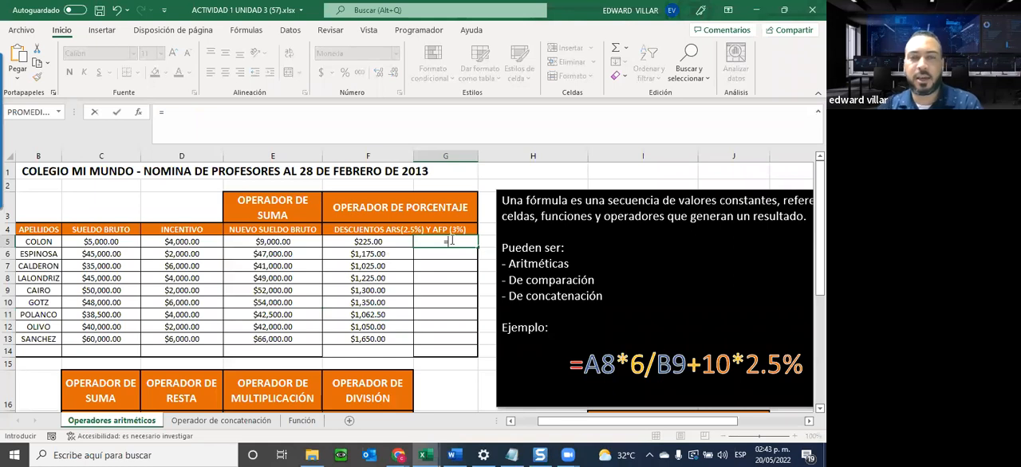
pyautogui.click(552, 169)
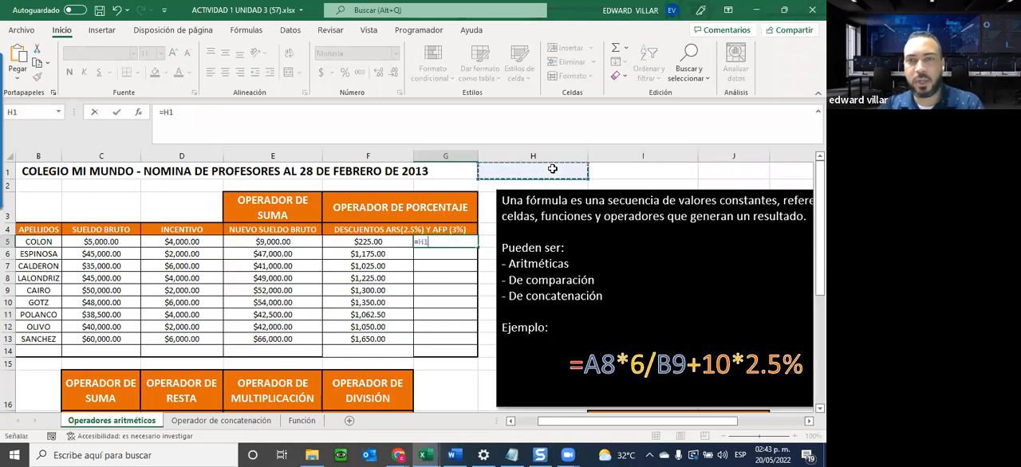
pyautogui.press('Escape')
# Enter the label AFP in H1 and the rate 3% in I1.
pyautogui.click(530, 177)
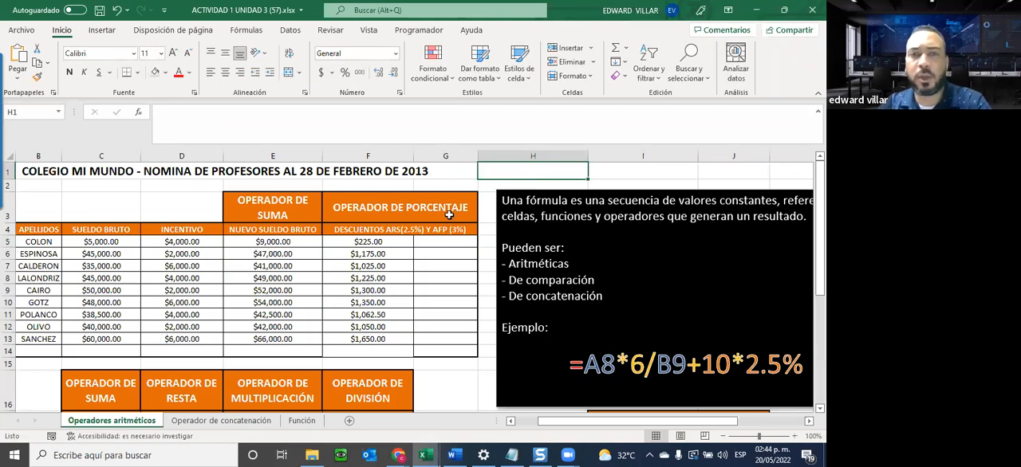
pyautogui.write('AFP')
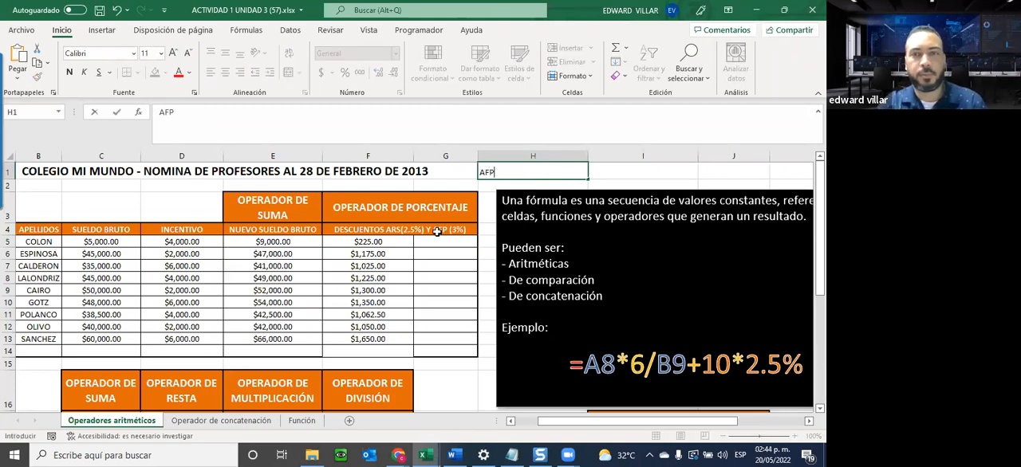
pyautogui.press('Tab')
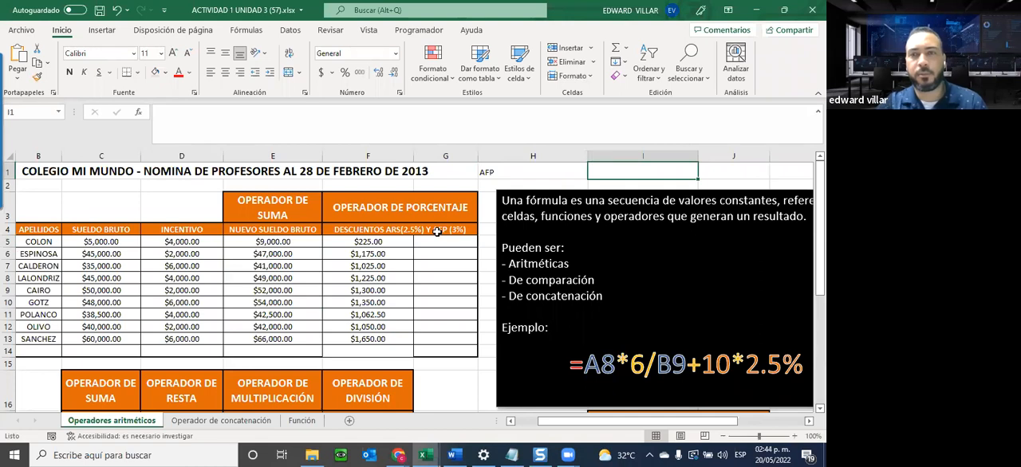
pyautogui.write('3%')
# Align the AFP label in H1 to the right and the percentage in I1 to the left.
pyautogui.click(533, 169)
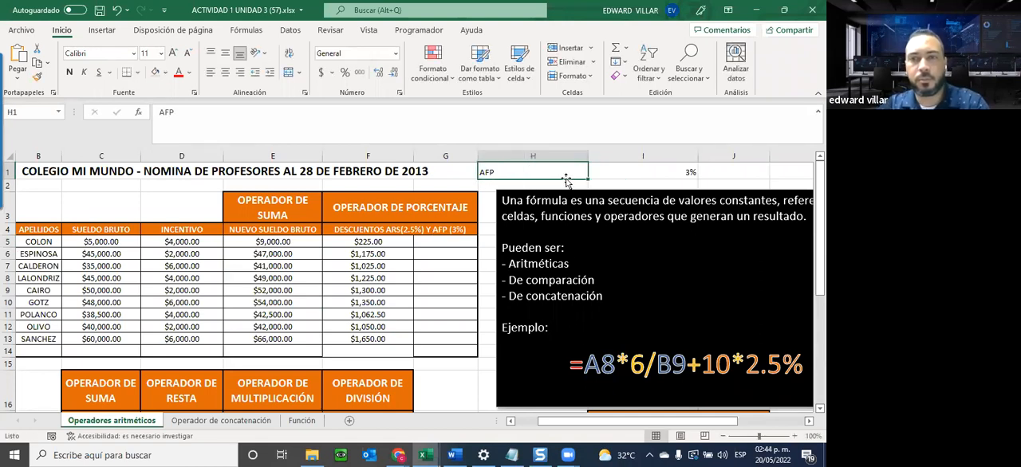
pyautogui.moveTo(571, 169)
pyautogui.mouseDown()
pyautogui.moveTo(616, 169)
pyautogui.moveTo(555, 170)
pyautogui.mouseUp()
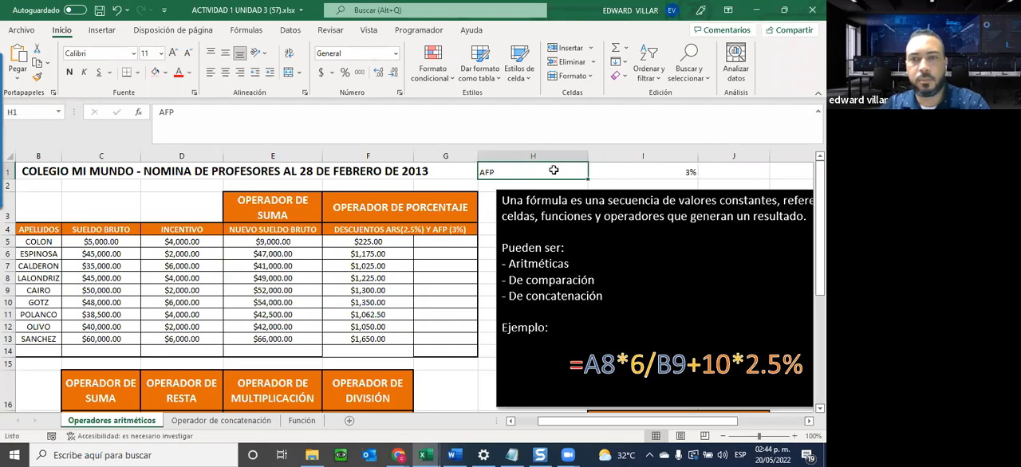
pyautogui.click(240, 71)
pyautogui.click(614, 171)
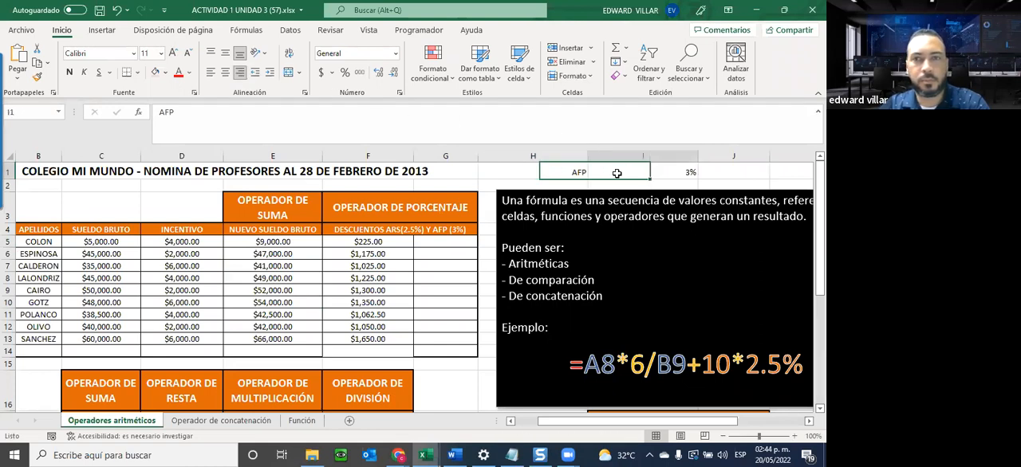
pyautogui.click(213, 73)
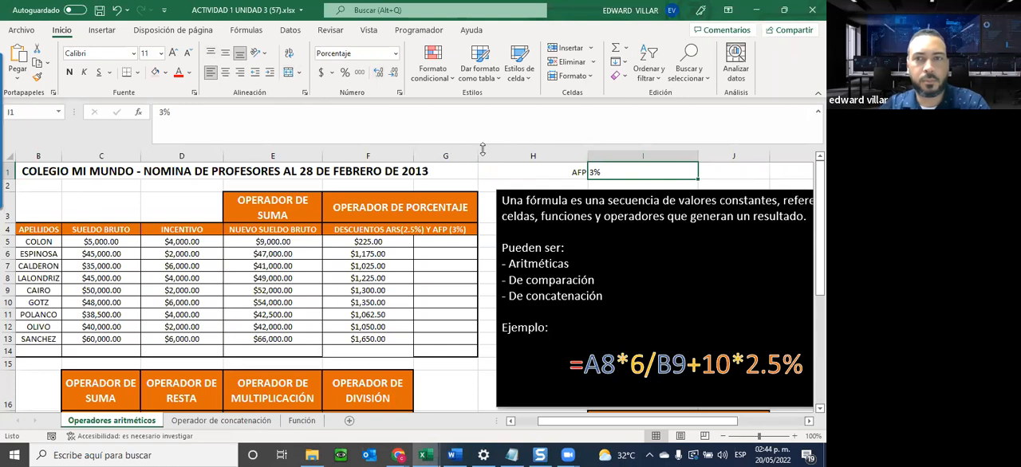
pyautogui.click(535, 176)
pyautogui.click(637, 174)
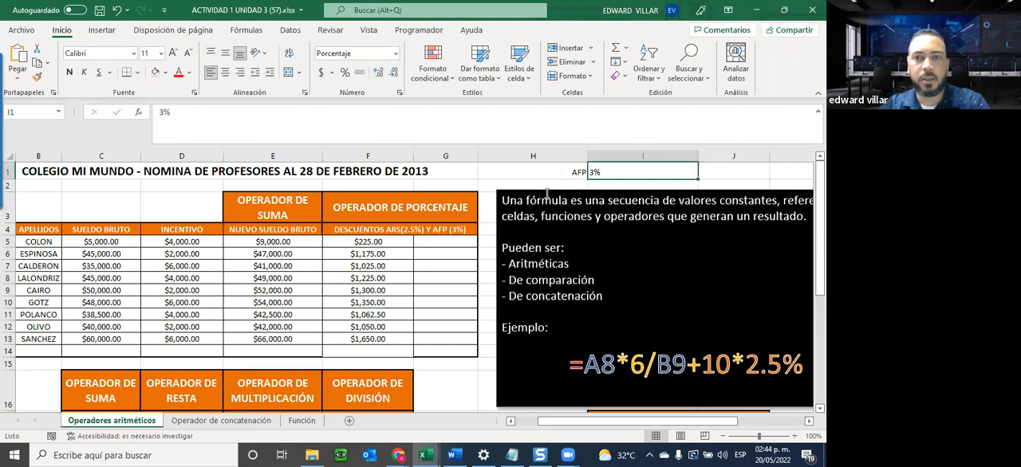
# Enter the formula =E5*I1 in G5 to calculate the first teacher's AFP discount from the rate cell.
pyautogui.click(438, 241)
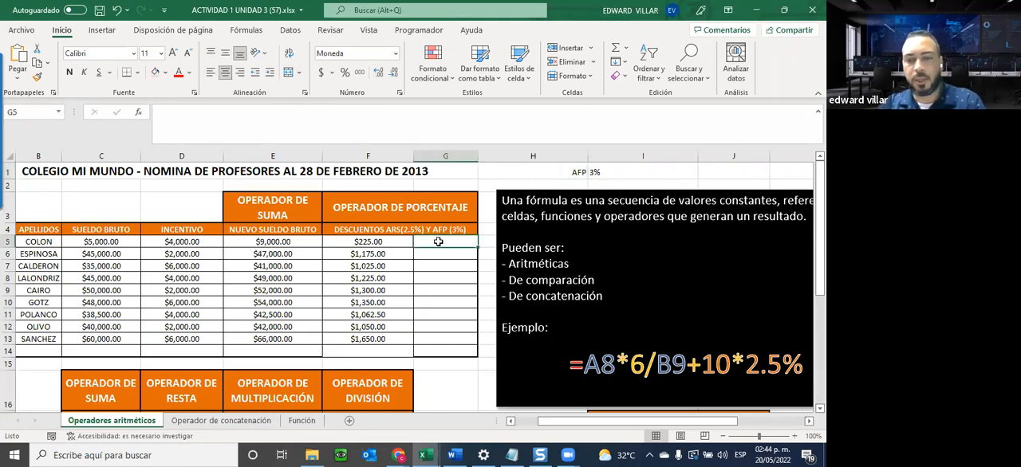
pyautogui.write('=')
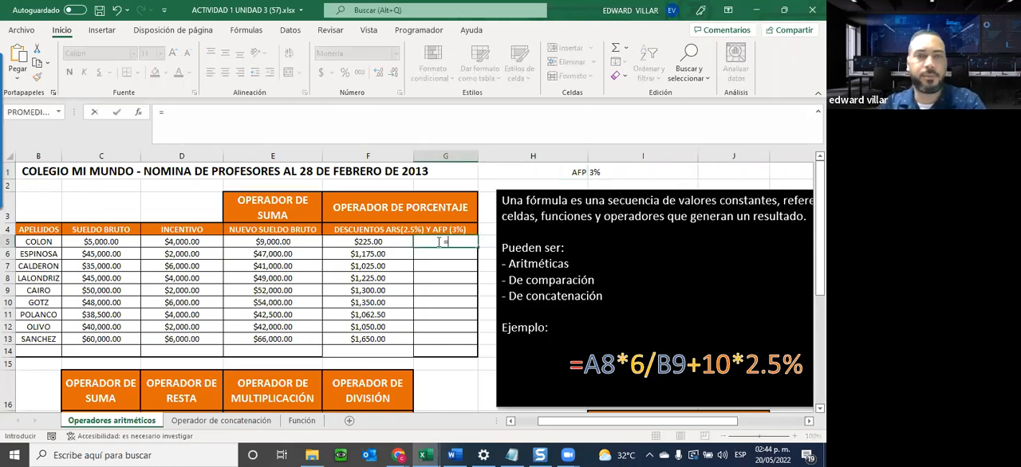
pyautogui.click(273, 241)
pyautogui.write('*')
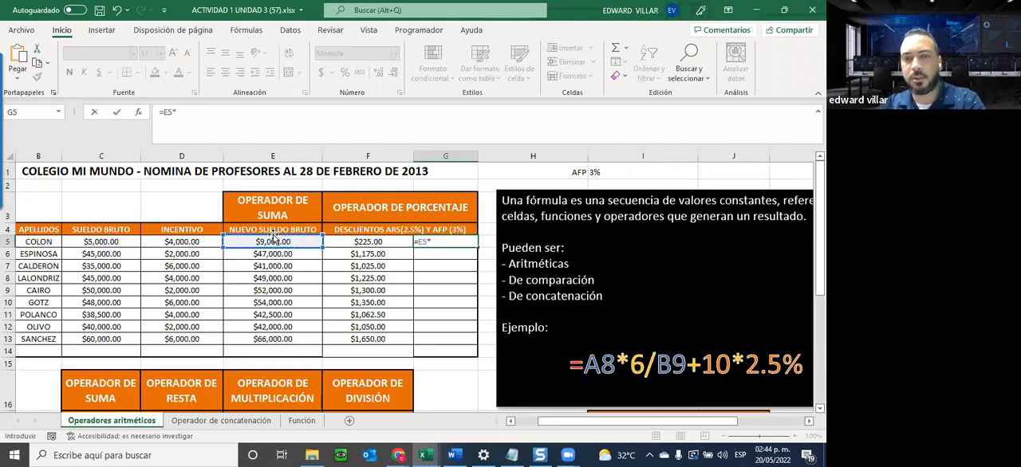
pyautogui.click(605, 172)
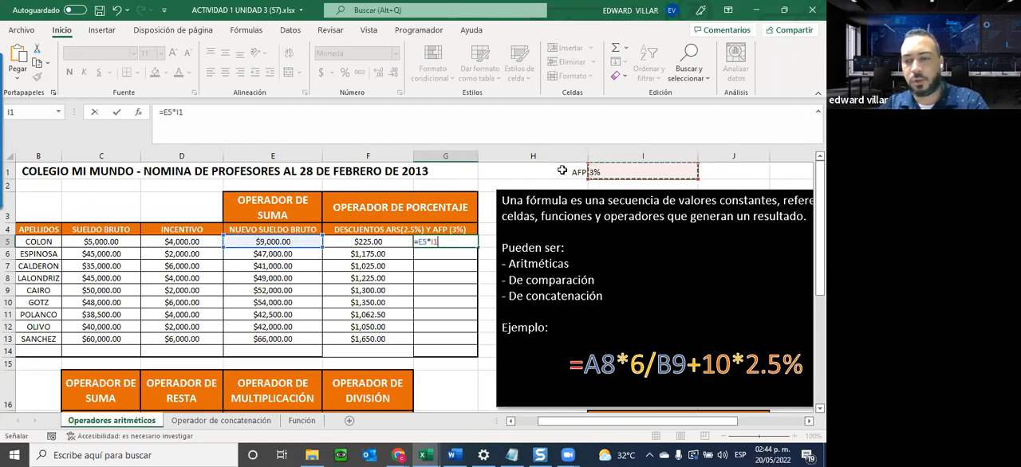
pyautogui.press('Return')
# Try filling the G5 formula down through G14 with its relative rate reference, and inspect the references in G6.
pyautogui.click(431, 242)
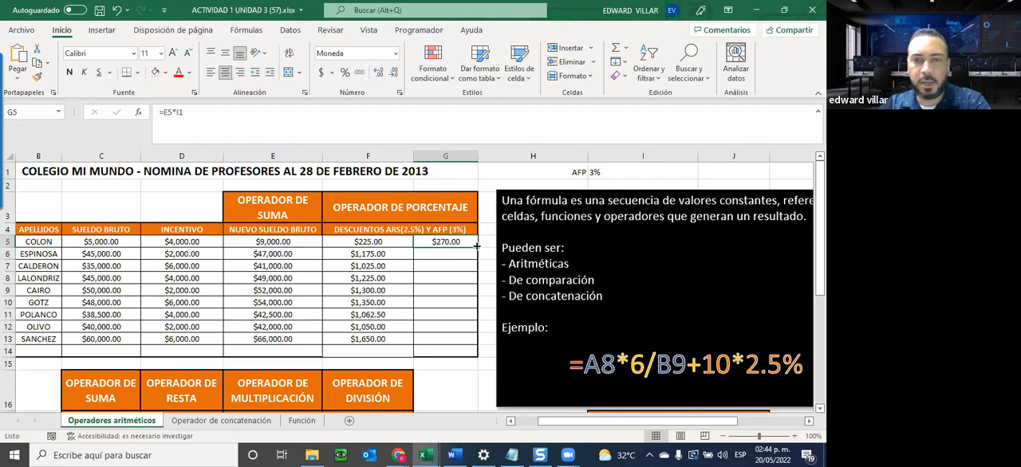
pyautogui.moveTo(476, 247); pyautogui.dragTo(476, 351)
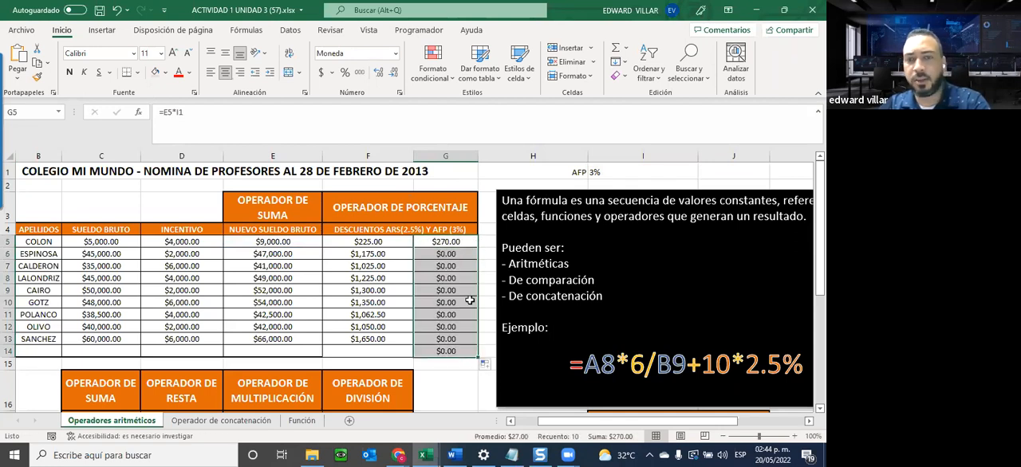
pyautogui.click(457, 252)
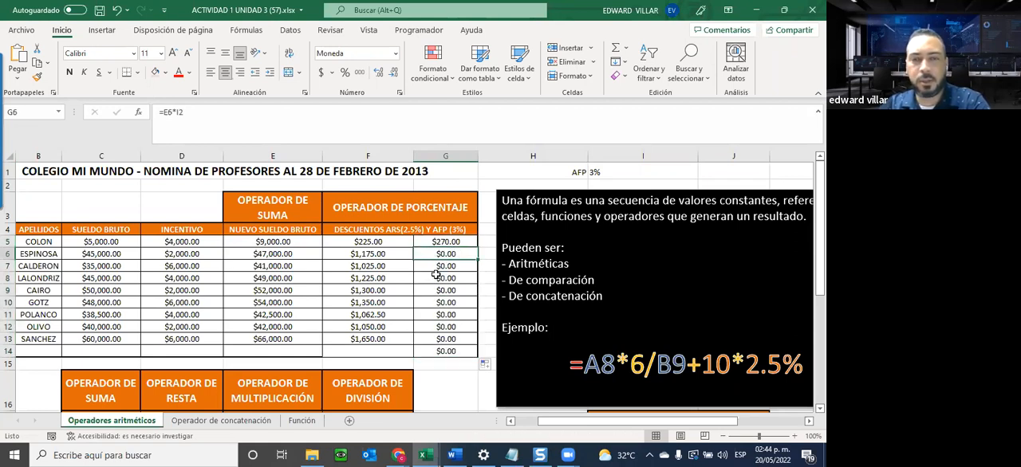
pyautogui.doubleClick(435, 254)
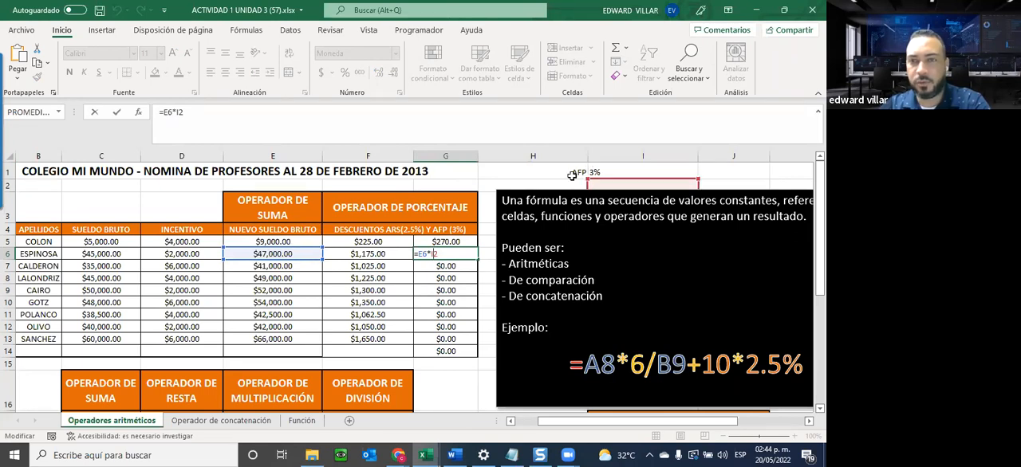
# Clear the filled AFP formulas from G6:G14.
pyautogui.hotkey('ctrl', 'Return')
pyautogui.moveTo(425, 253); pyautogui.dragTo(422, 352)
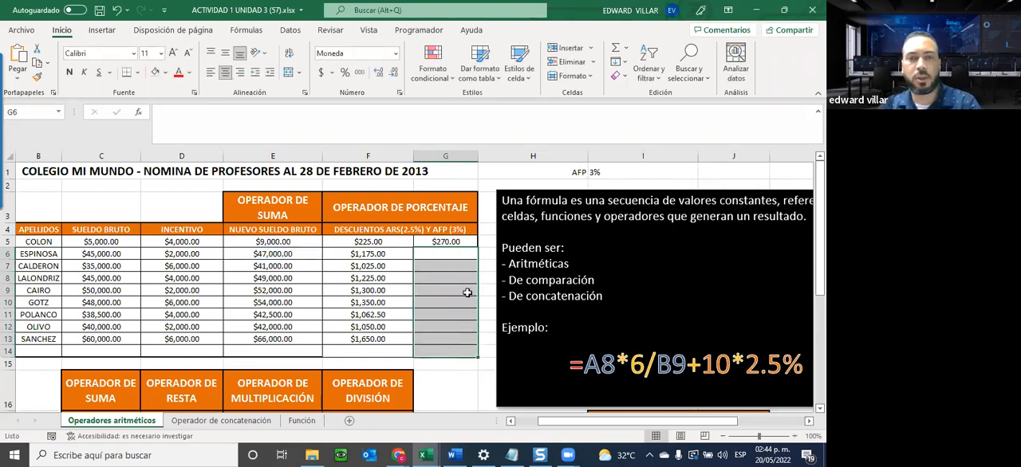
pyautogui.press('Delete')
# Change the G5 formula to =E5*$I$1 so that the AFP rate cell is an absolute reference.
pyautogui.click(444, 243)
pyautogui.doubleClick(444, 244)
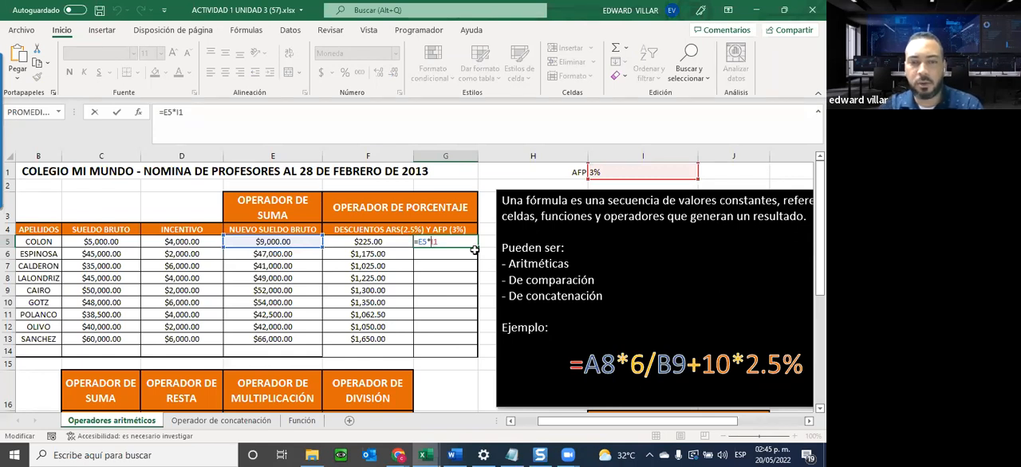
pyautogui.write('$I$')
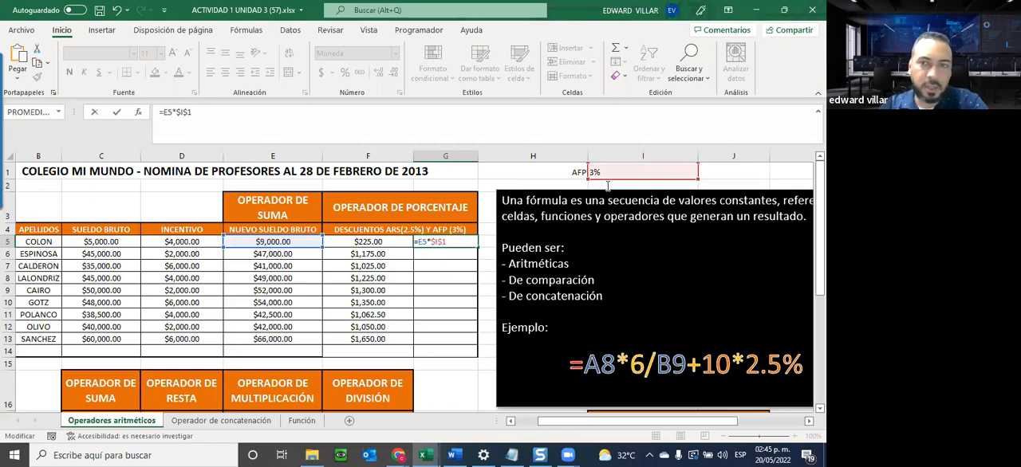
pyautogui.press('Return')
# Fill the G5 formula down through G13, leaving G14 empty, and check the references used in G13.
pyautogui.click(443, 242)
pyautogui.moveTo(479, 247); pyautogui.dragTo(477, 351)
pyautogui.click(438, 351)
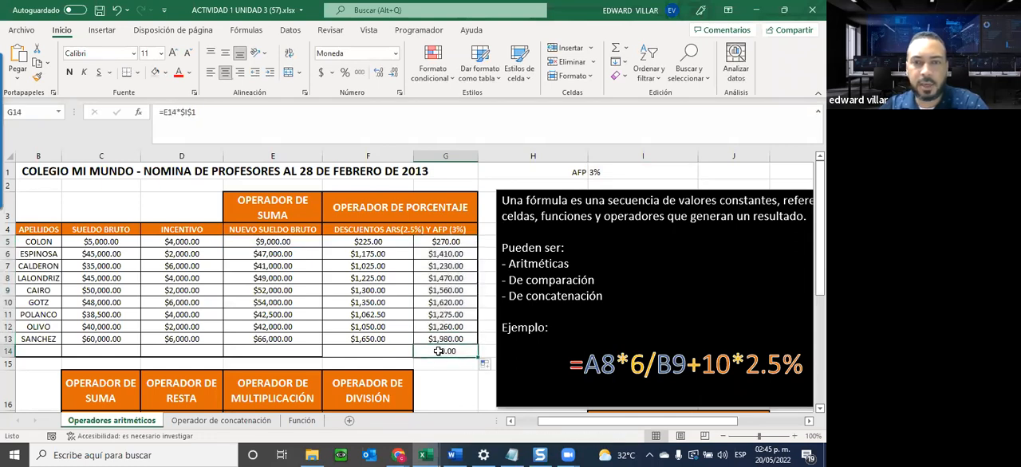
pyautogui.press('Delete')
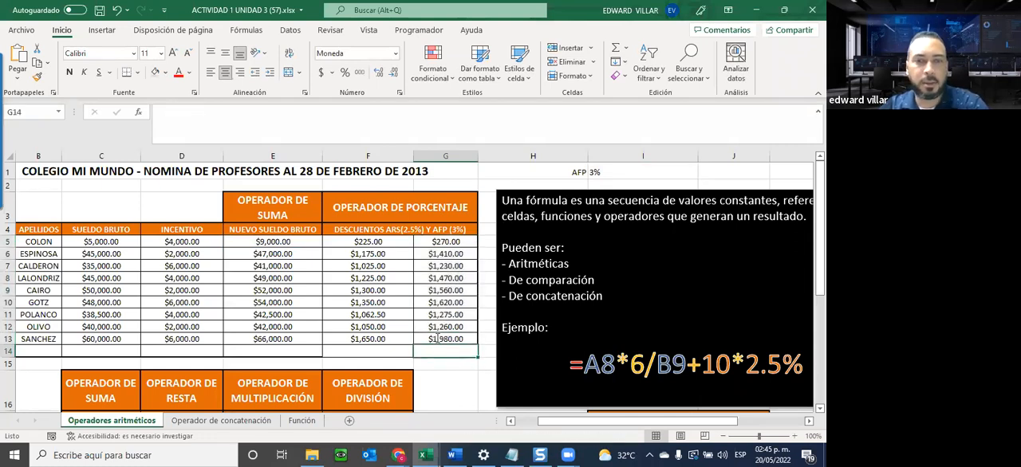
pyautogui.doubleClick(438, 338)
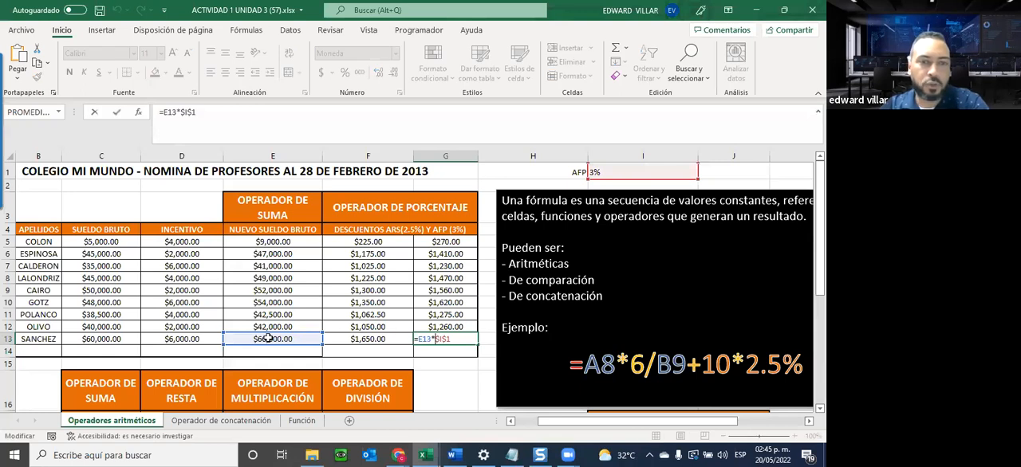
pyautogui.press('Return')
# Set the AFP rate in I1 to 5%.
pyautogui.click(630, 174)
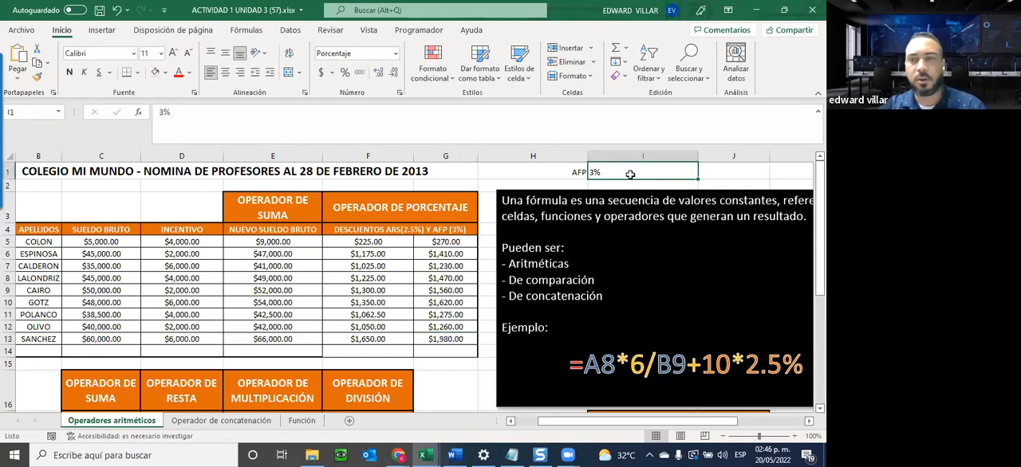
pyautogui.write('5')
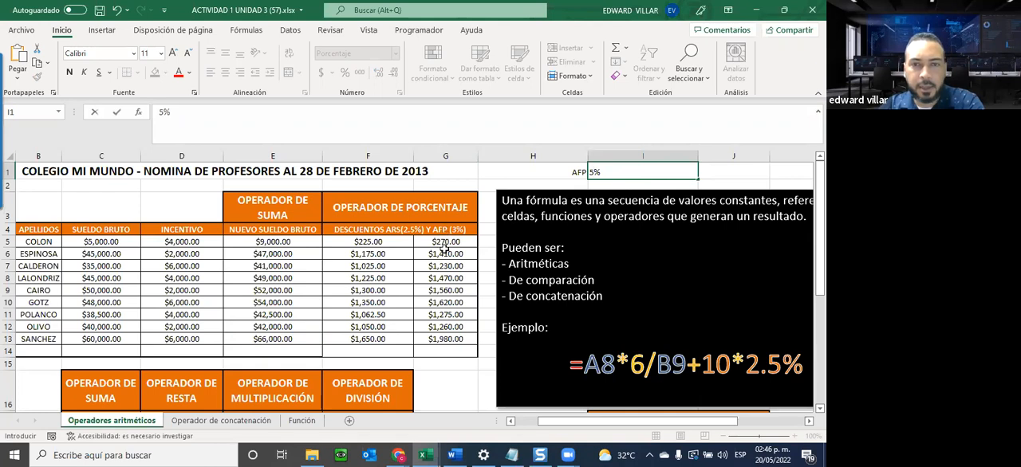
pyautogui.press('Return')
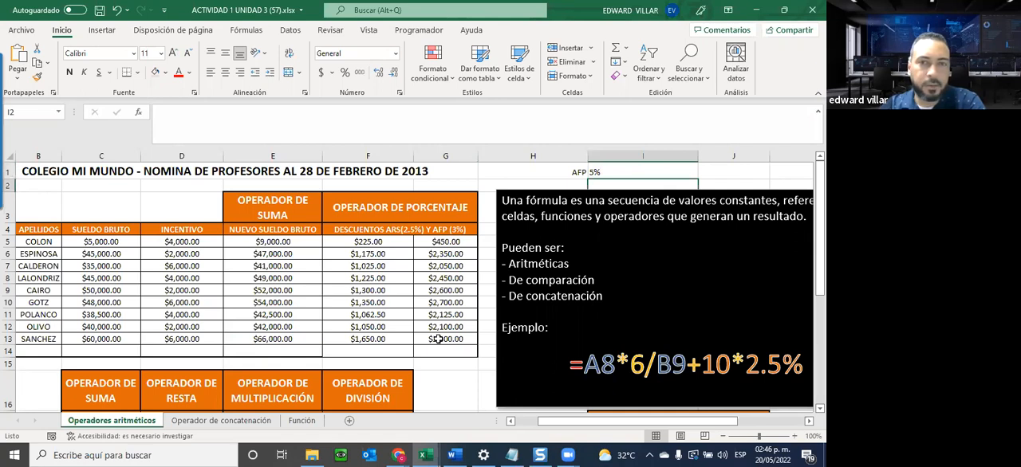
# Review the ARS discount formulas in F5 through F11 to compare their typed percentage with the AFP rate cell.
pyautogui.click(365, 243)
pyautogui.click(366, 252)
pyautogui.click(365, 266)
pyautogui.moveTo(365, 279); pyautogui.dragTo(368, 291)
pyautogui.click(368, 313)
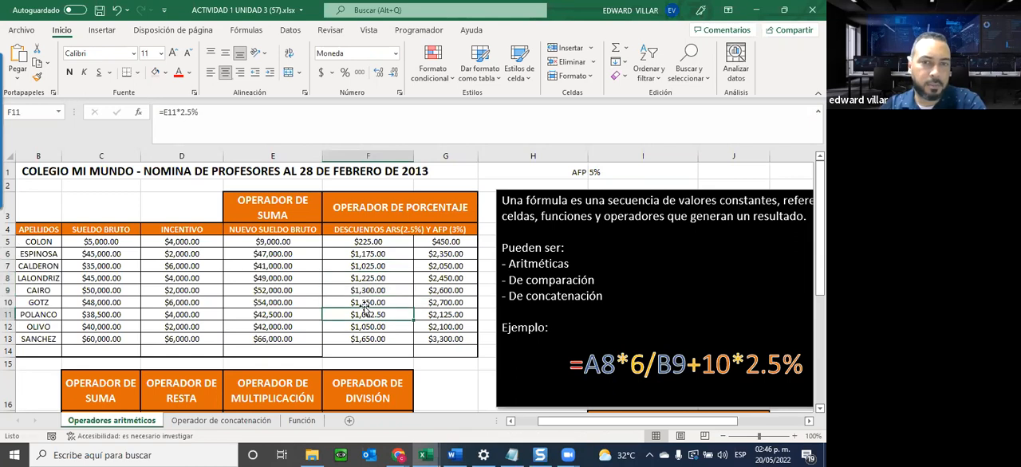
# Undo the last AFP rate change in I1.
pyautogui.hotkey('ctrl', 'z')
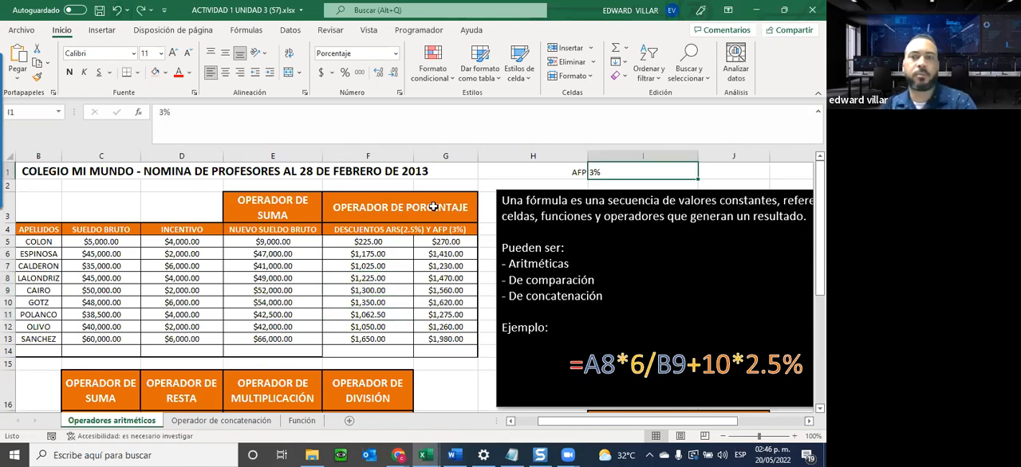
# Calculate the first employee's total discounts in C18 with the formula =F5+G5.
pyautogui.scroll(-1, 535, 156)
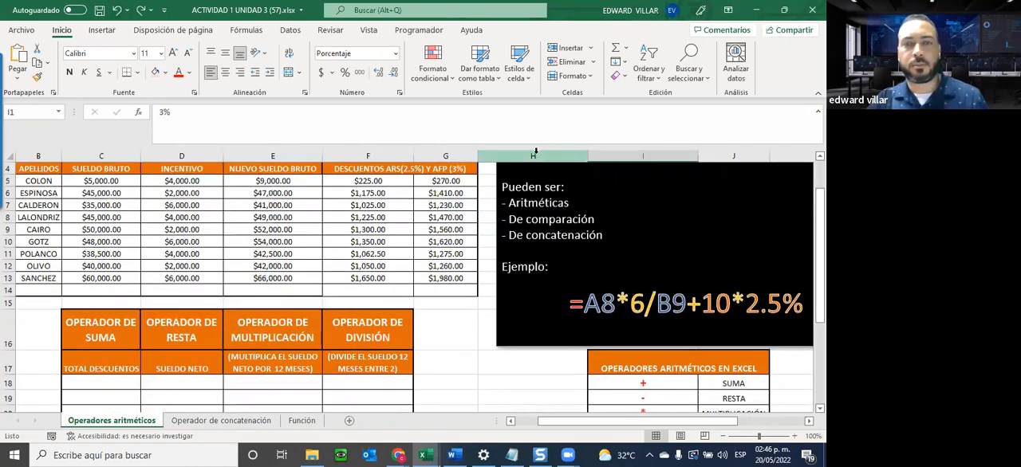
pyautogui.scroll(-1, 535, 156)
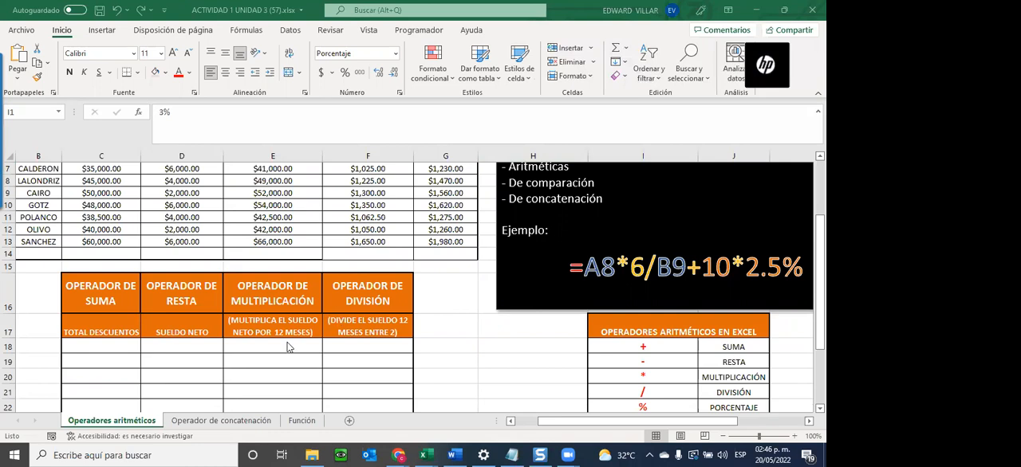
pyautogui.click(82, 352)
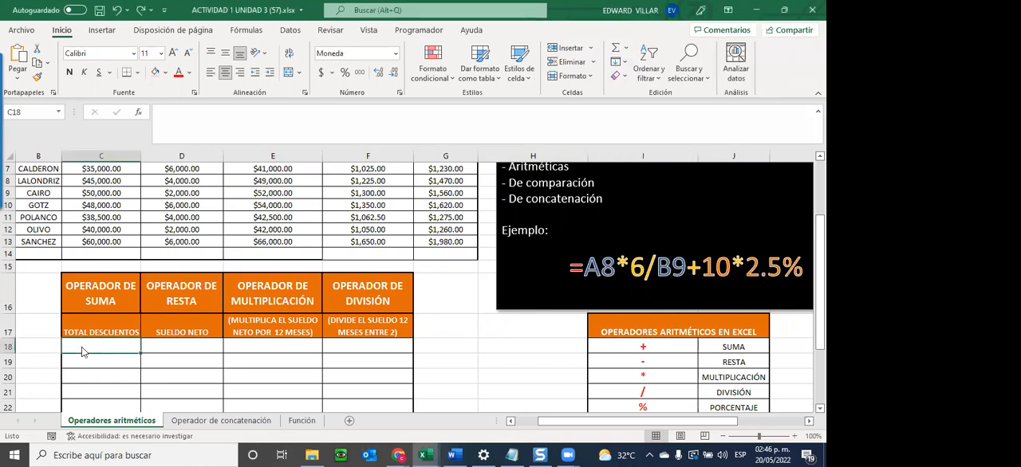
pyautogui.write('=')
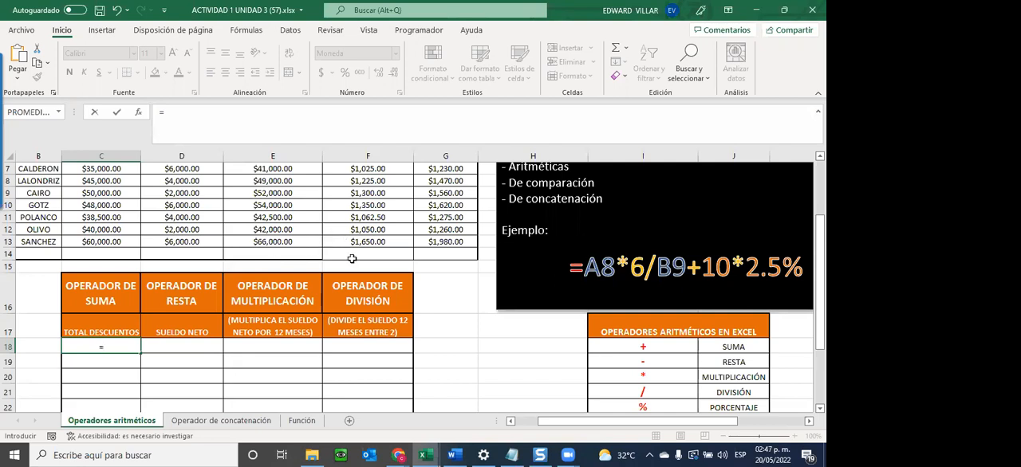
pyautogui.scroll(2, 351, 259)
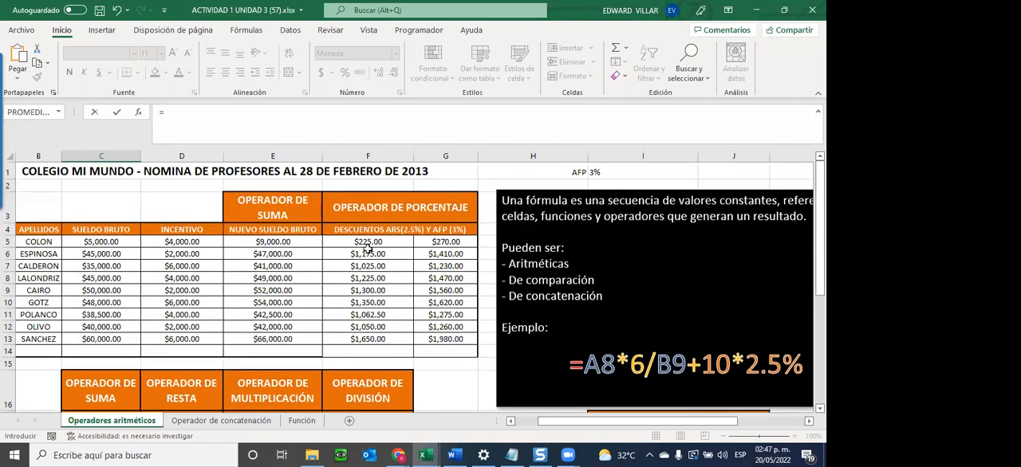
pyautogui.scroll(-1, 324, 284)
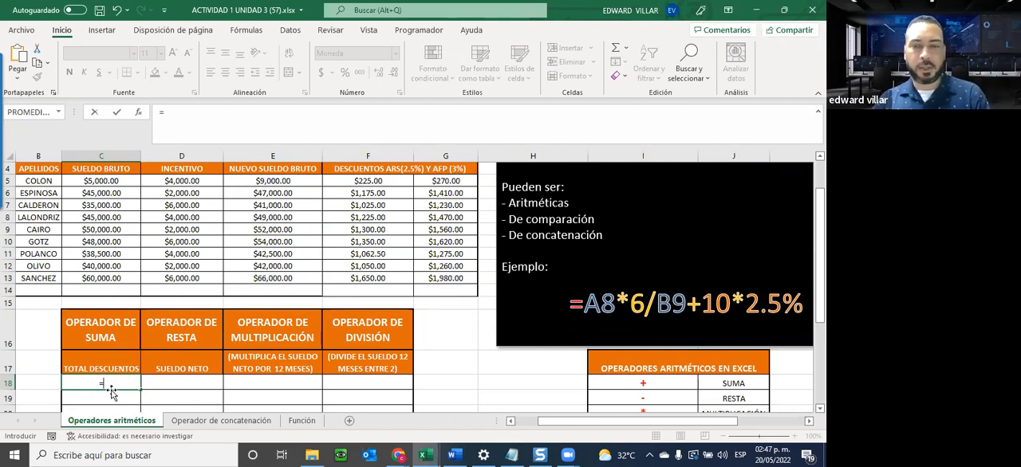
pyautogui.click(347, 180)
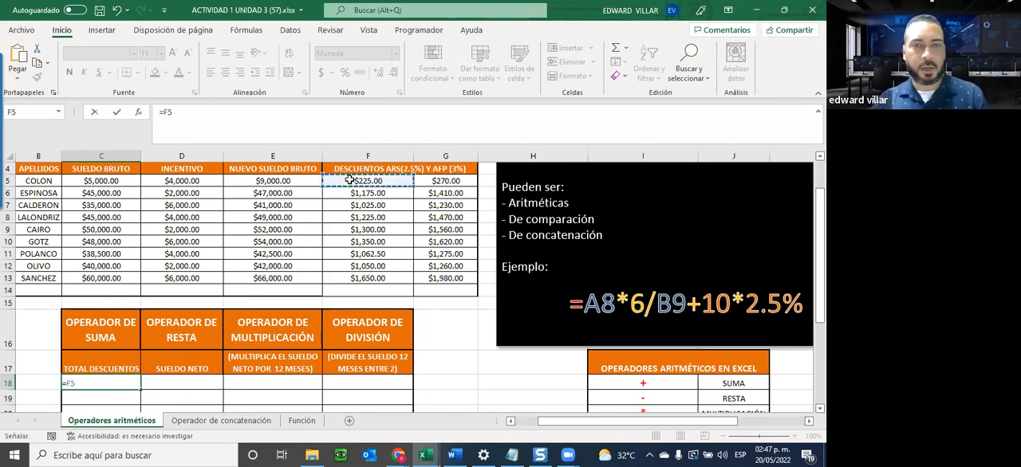
pyautogui.write('+')
pyautogui.click(421, 184)
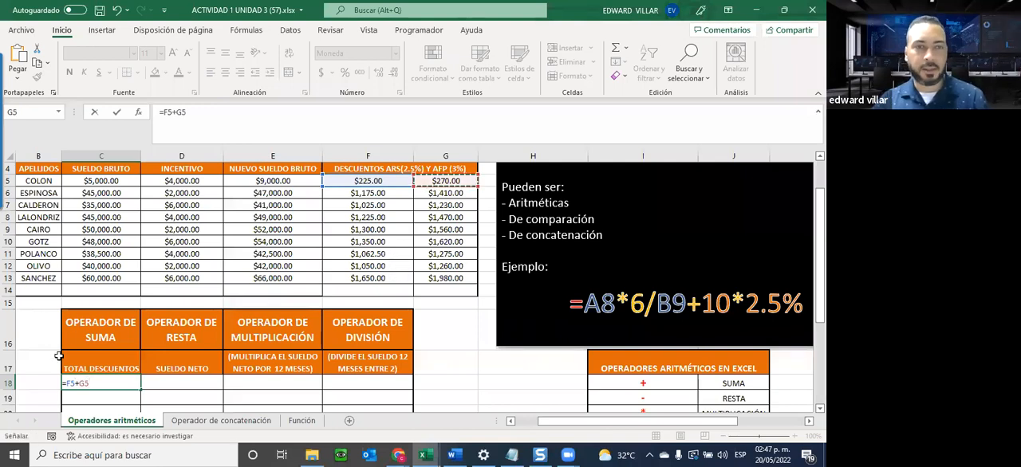
pyautogui.press('Return')
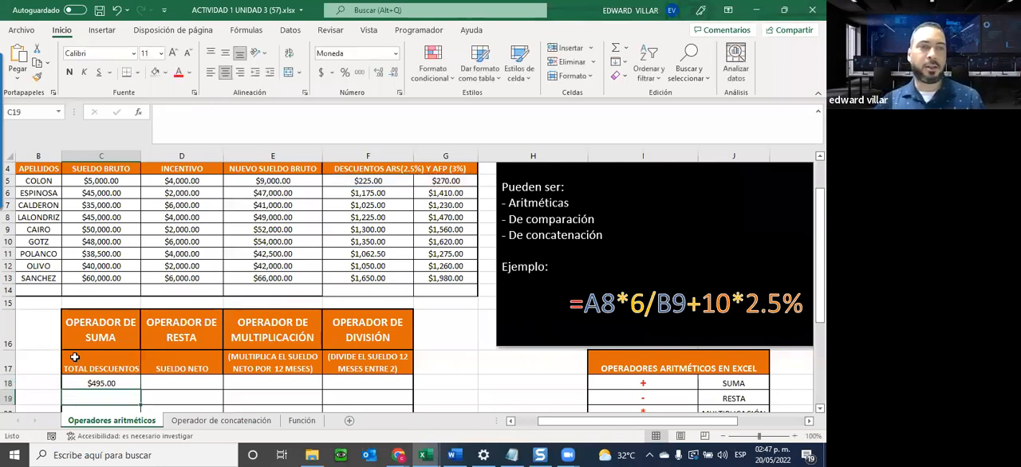
# Fill the total discounts formula from C18 down through C26, leaving C27 empty.
pyautogui.scroll(-2, 74, 357)
pyautogui.press('Up')
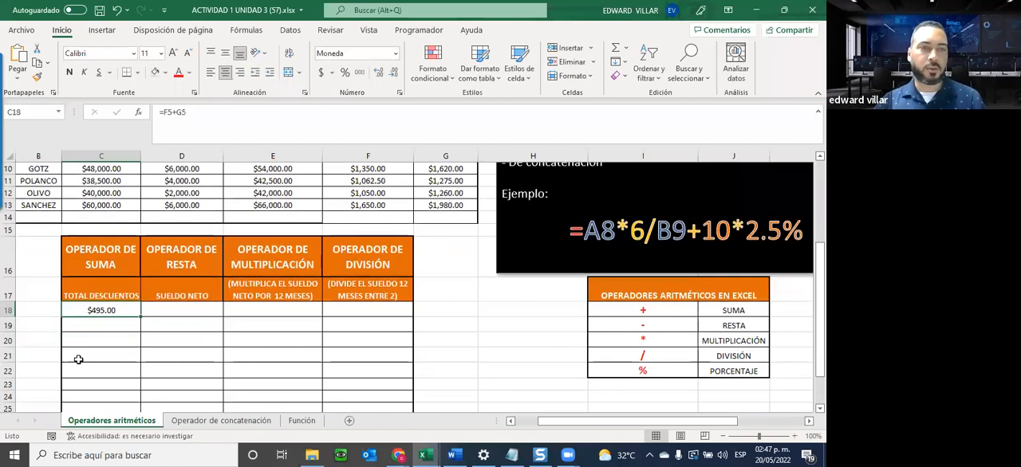
pyautogui.moveTo(139, 313); pyautogui.dragTo(131, 385)
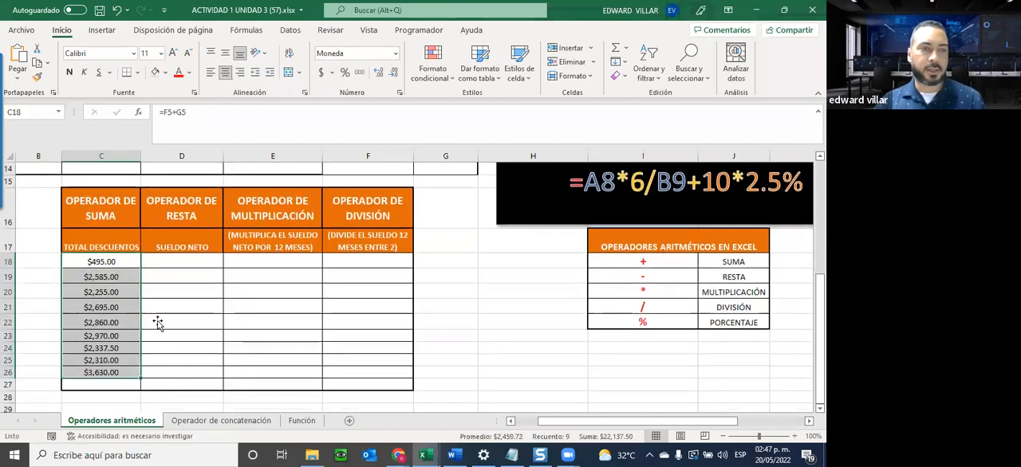
pyautogui.scroll(2, 96, 255)
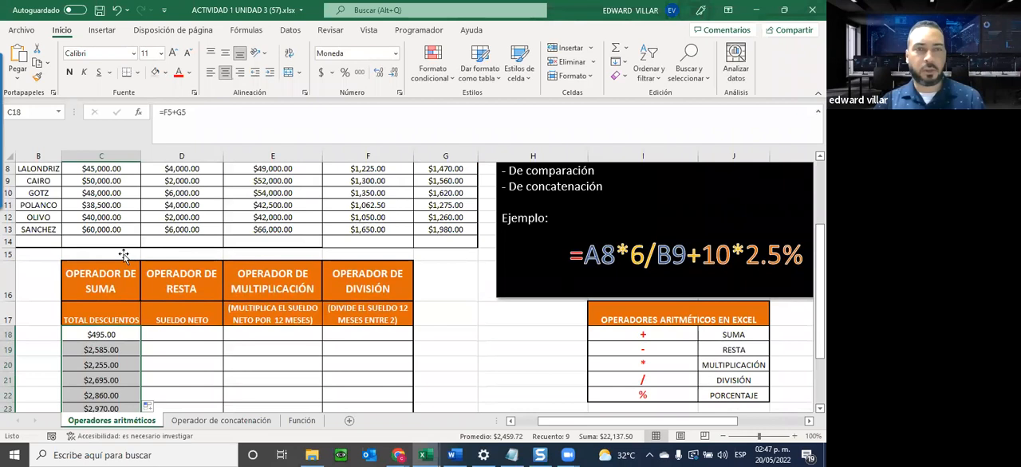
pyautogui.scroll(-2, 185, 342)
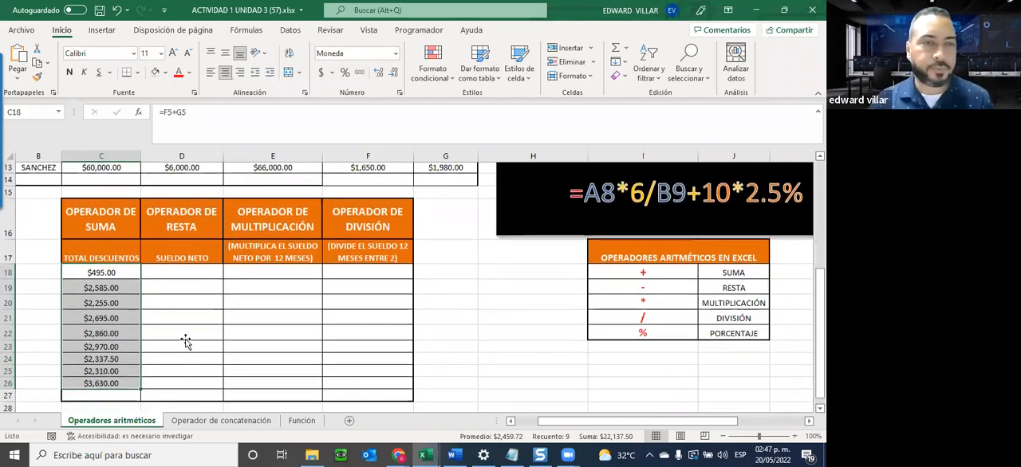
# Calculate the net salary in D18 with =E5-C18 and fill the formula down through D26.
pyautogui.click(186, 266)
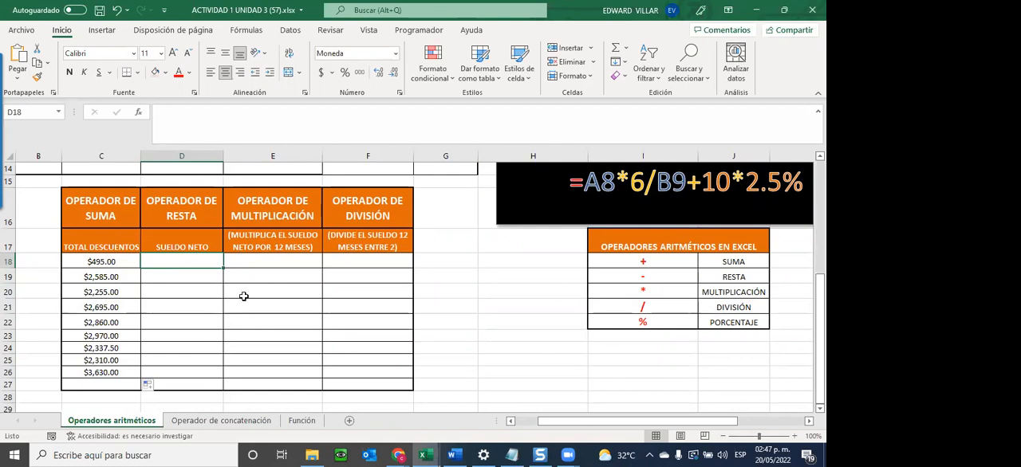
pyautogui.scroll(3, 272, 289)
pyautogui.write('=')
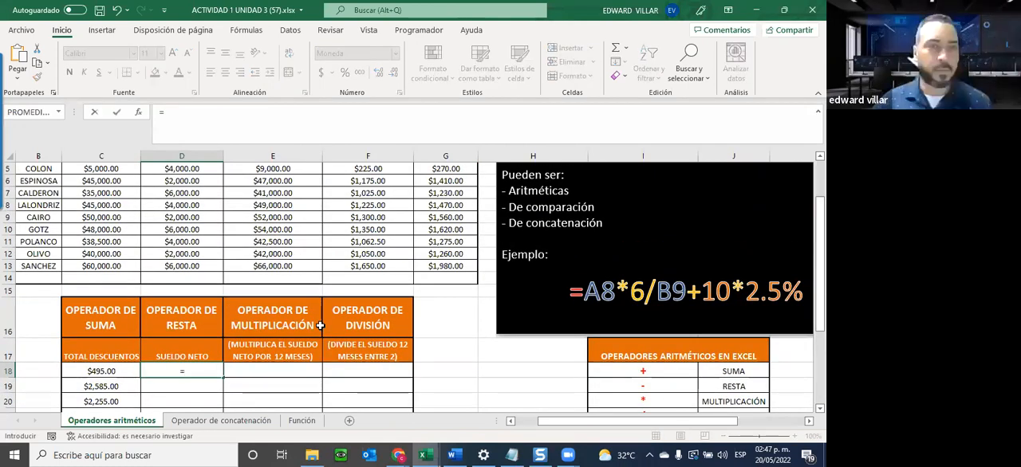
pyautogui.scroll(2, 253, 241)
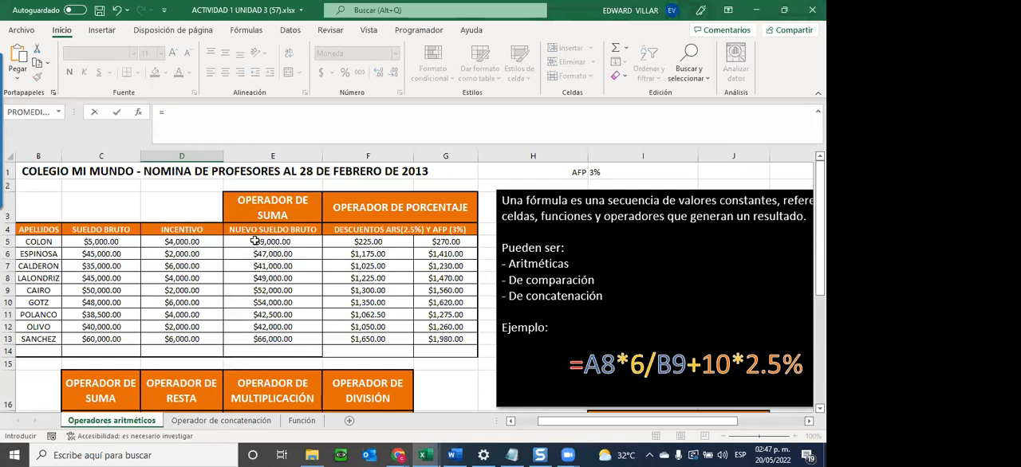
pyautogui.click(249, 245)
pyautogui.write('-')
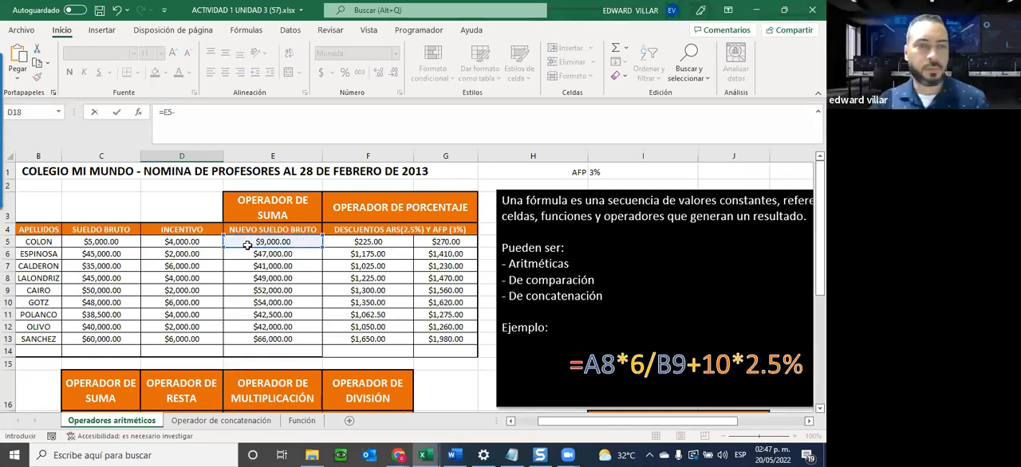
pyautogui.scroll(-3, 247, 245)
pyautogui.click(120, 310)
pyautogui.hotkey('ctrl', 'Return')
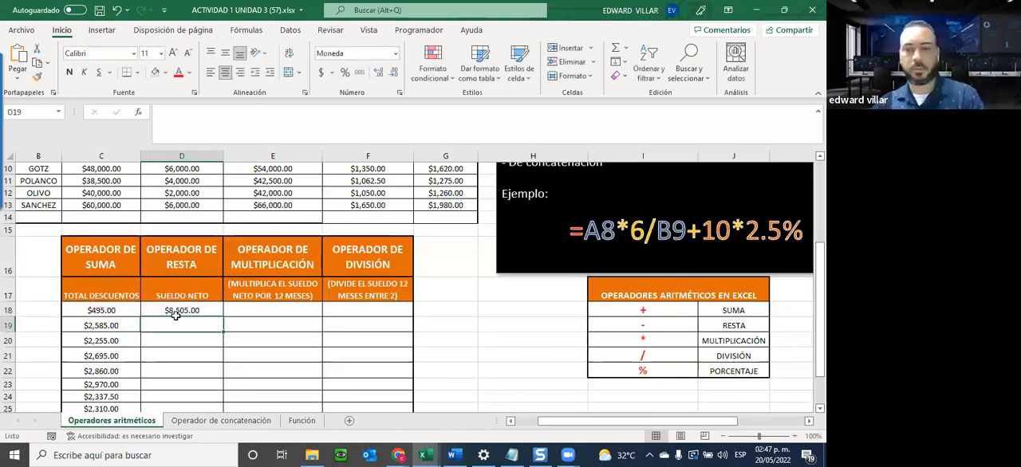
pyautogui.moveTo(212, 401); pyautogui.dragTo(216, 389)
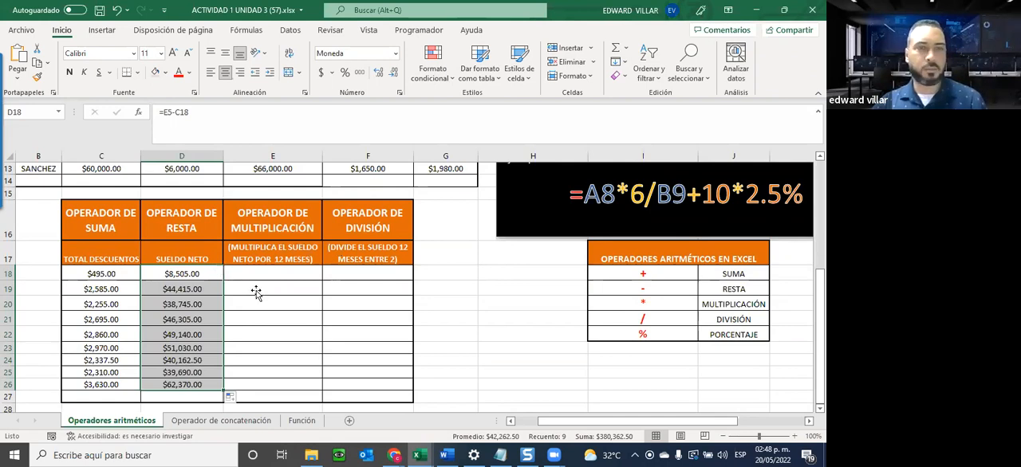
# Multiply the net salary by 12 months in E18 with =D18*12 and fill the formula down through E26.
pyautogui.click(281, 276)
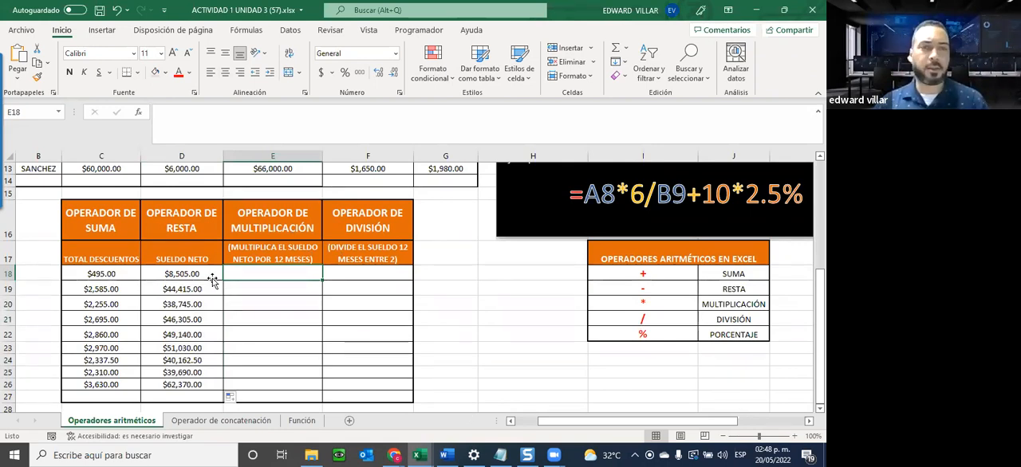
pyautogui.write('=')
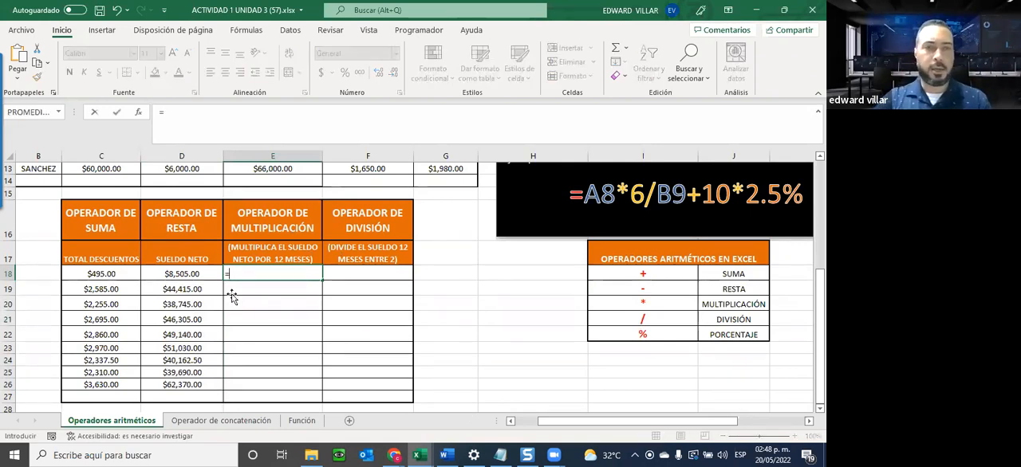
pyautogui.click(183, 276)
pyautogui.write('*')
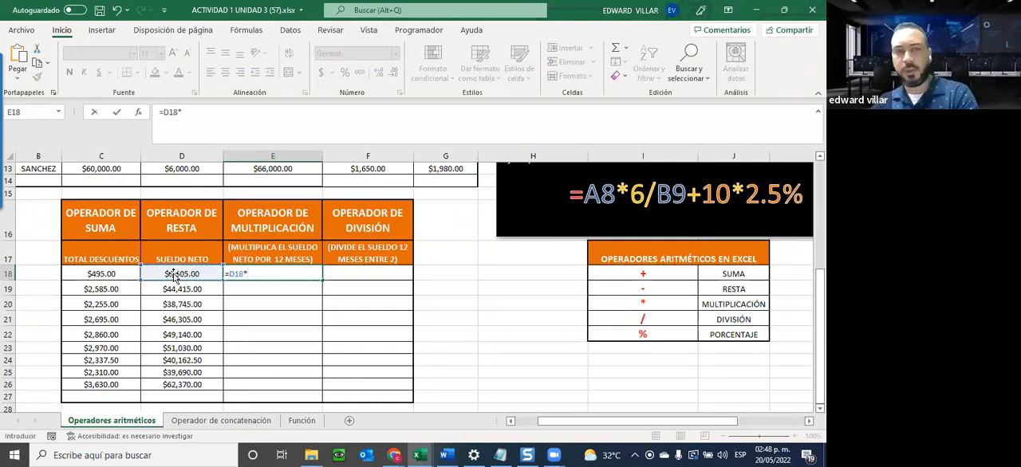
pyautogui.write('12')
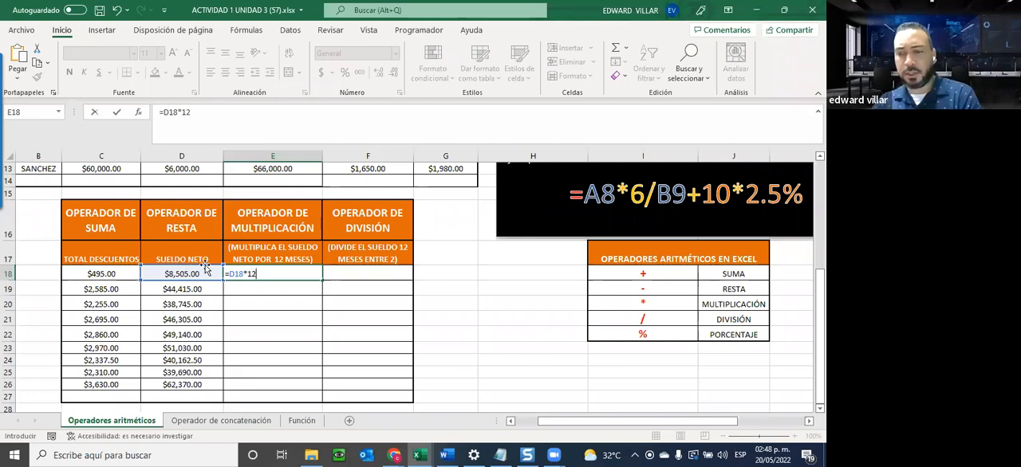
pyautogui.press('Return')
pyautogui.click(291, 274)
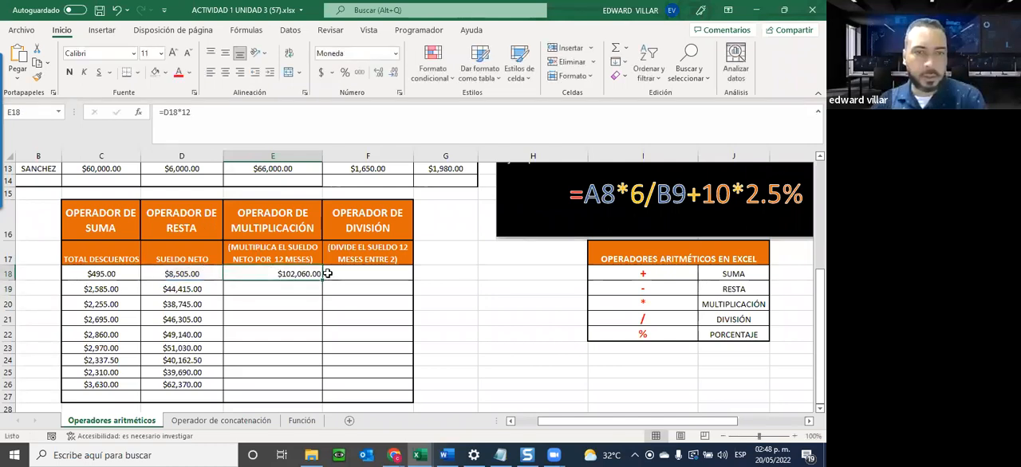
pyautogui.moveTo(322, 281); pyautogui.dragTo(311, 396)
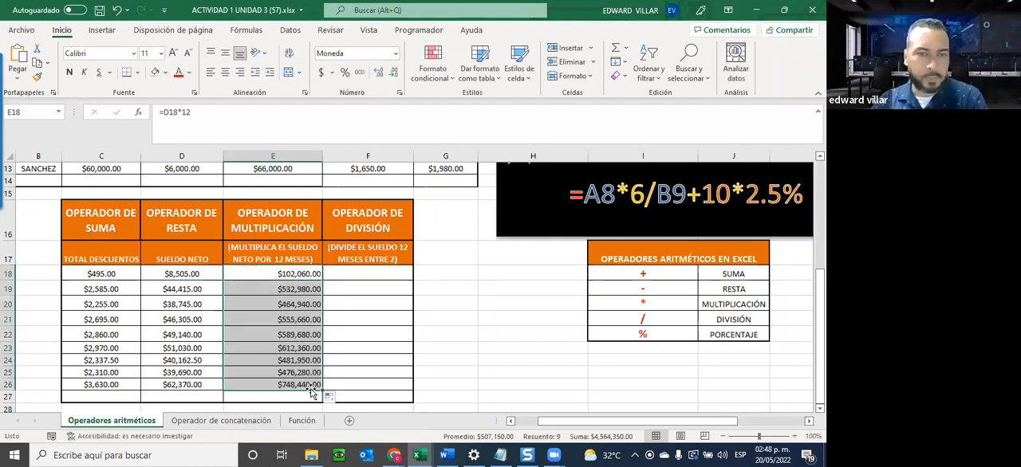
# Divide the 12-month salary by 2 in F18 with =E18/2 and fill the formula down through F26.
pyautogui.click(372, 275)
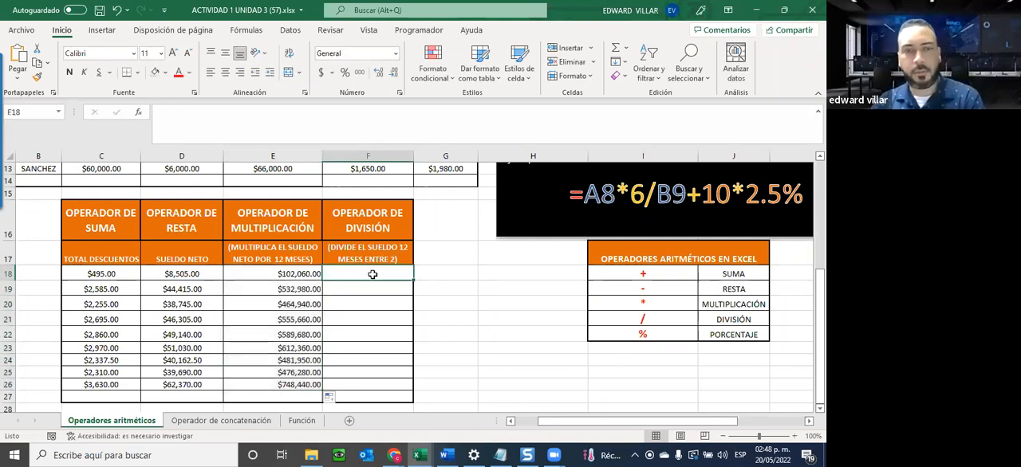
pyautogui.write('=')
pyautogui.press('Left')
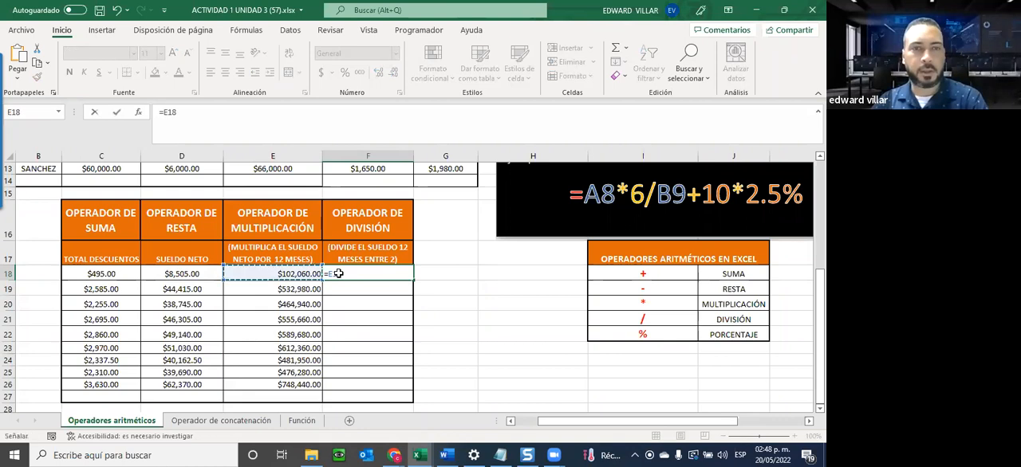
pyautogui.write('/')
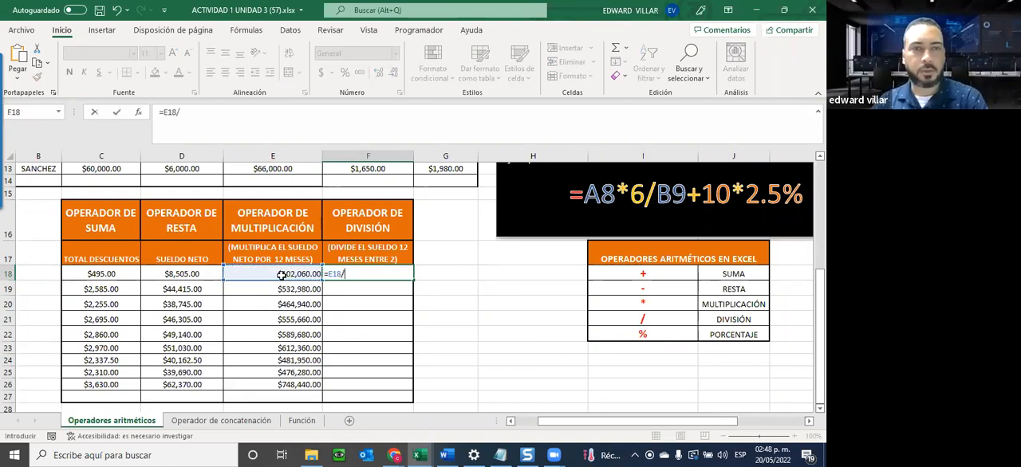
pyautogui.write('2')
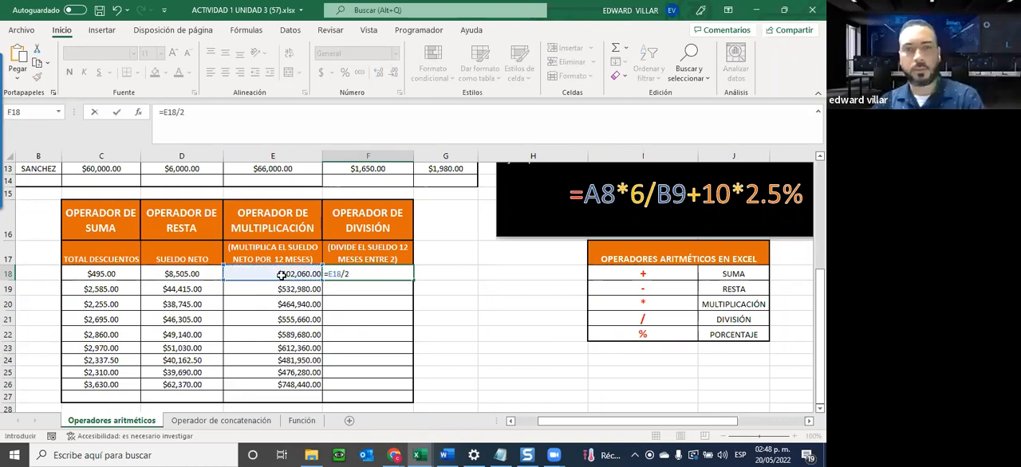
pyautogui.hotkey('ctrl', 'Return')
pyautogui.moveTo(413, 278); pyautogui.dragTo(401, 386)
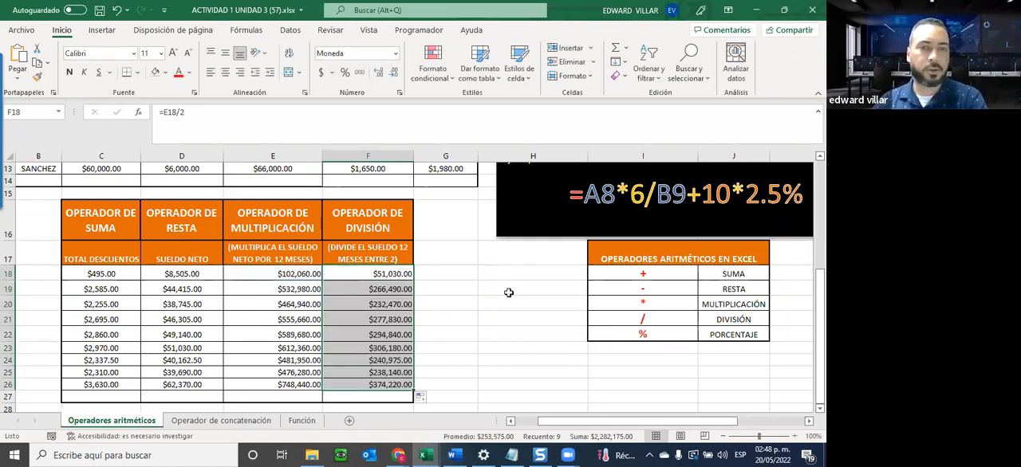
# Review the completed payroll tables, checking the first employee's surname in B5 and gross salary in C5.
pyautogui.scroll(1, 169, 369)
pyautogui.scroll(4, 169, 370)
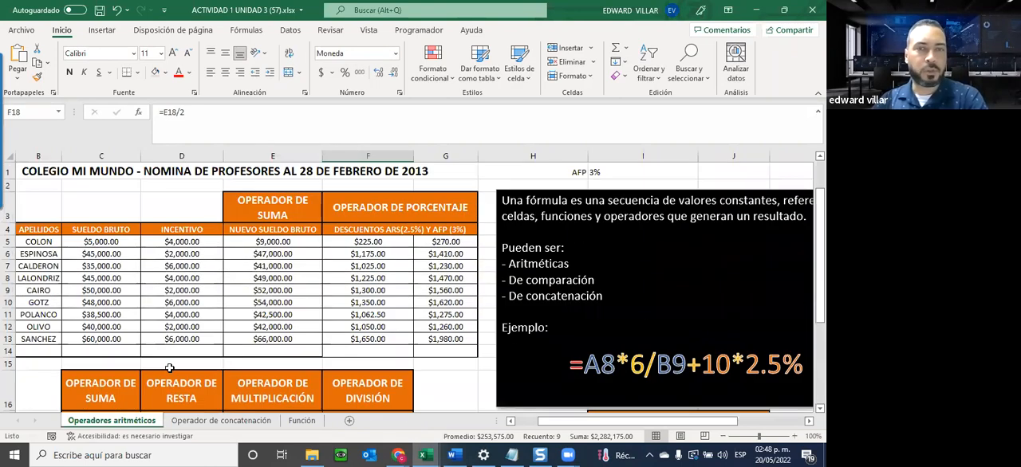
pyautogui.scroll(-1, 169, 369)
pyautogui.scroll(1, 169, 368)
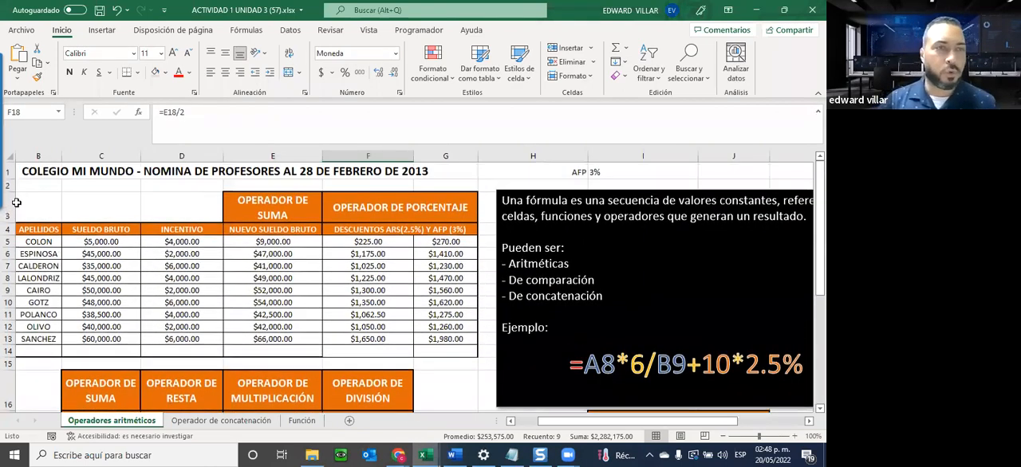
pyautogui.click(34, 246)
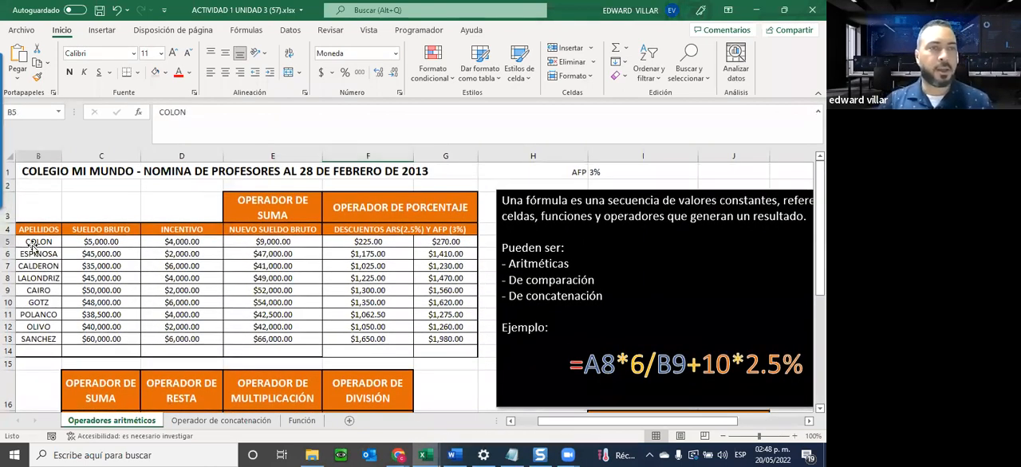
pyautogui.click(90, 241)
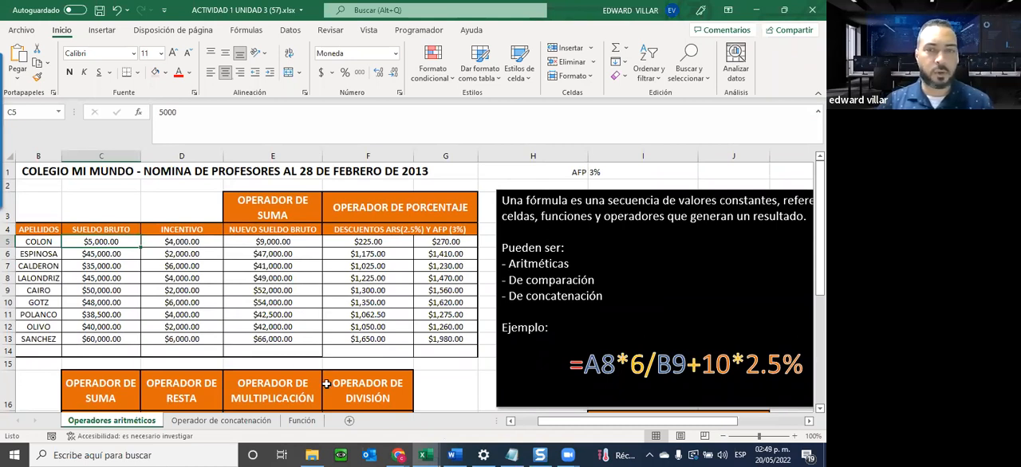
# Set the first employee's gross salary in C5 to 50000 and check the recalculated amounts in both payroll tables.
pyautogui.click(525, 421)
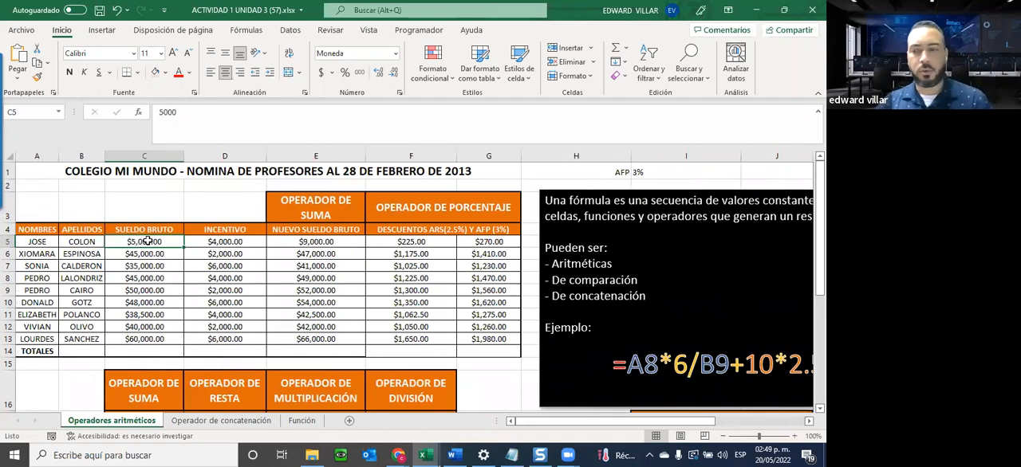
pyautogui.write('50000')
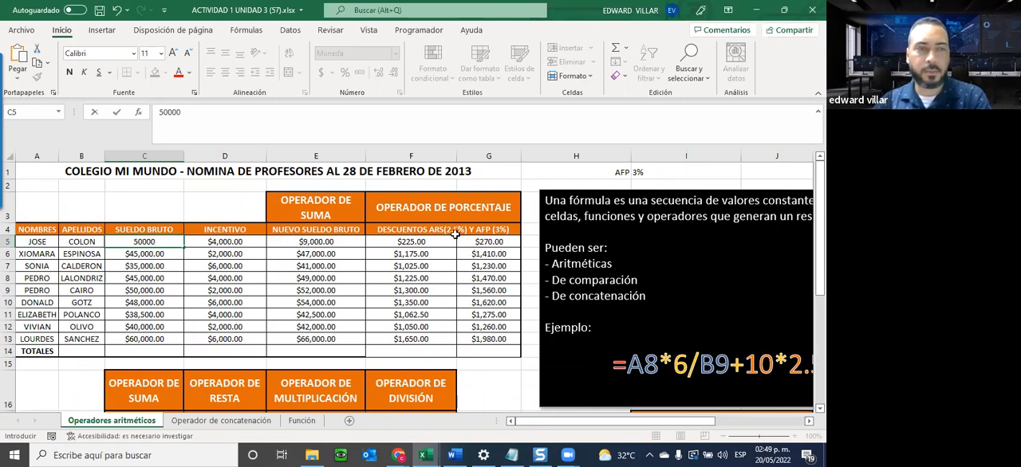
pyautogui.press('Return')
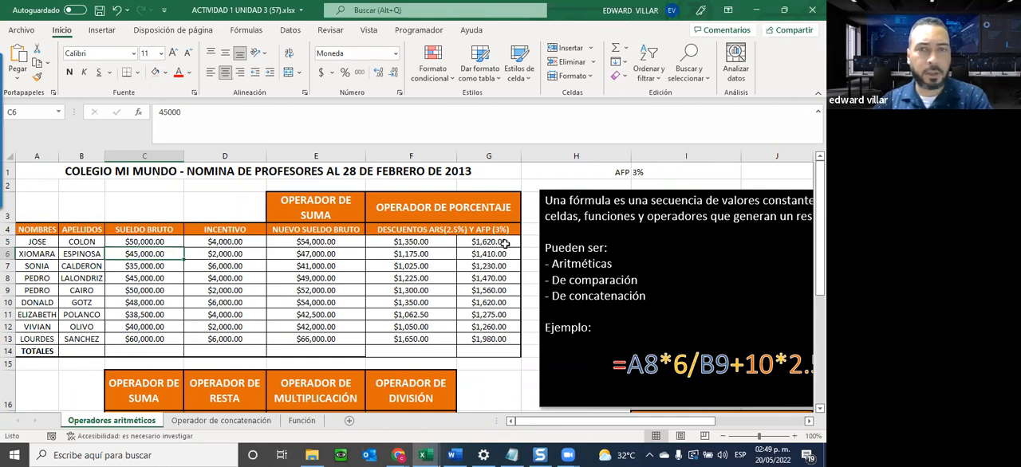
pyautogui.scroll(-3, 505, 244)
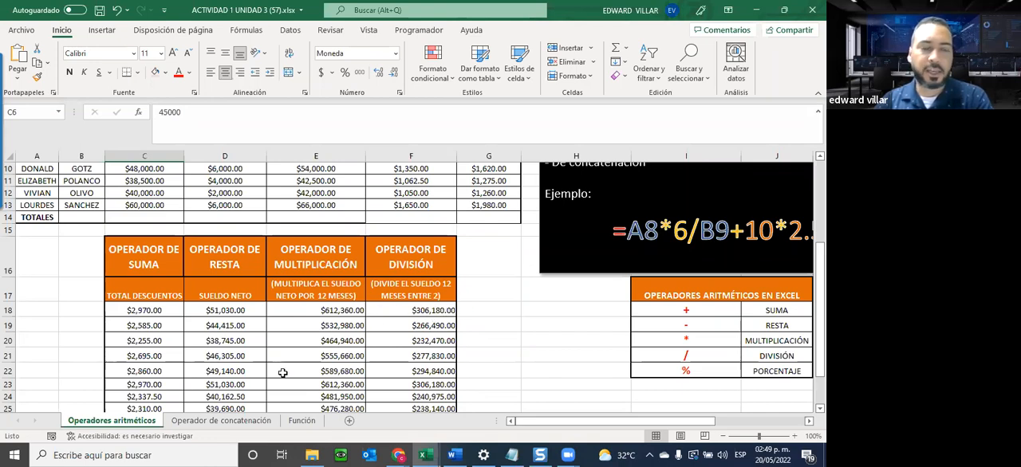
pyautogui.scroll(1, 279, 375)
pyautogui.scroll(3, 280, 374)
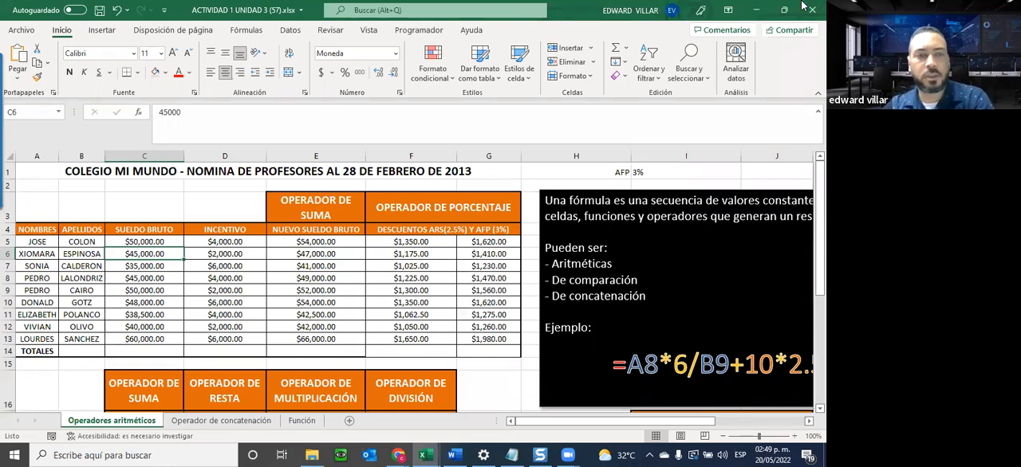
pyautogui.scroll(-5, 251, 331)
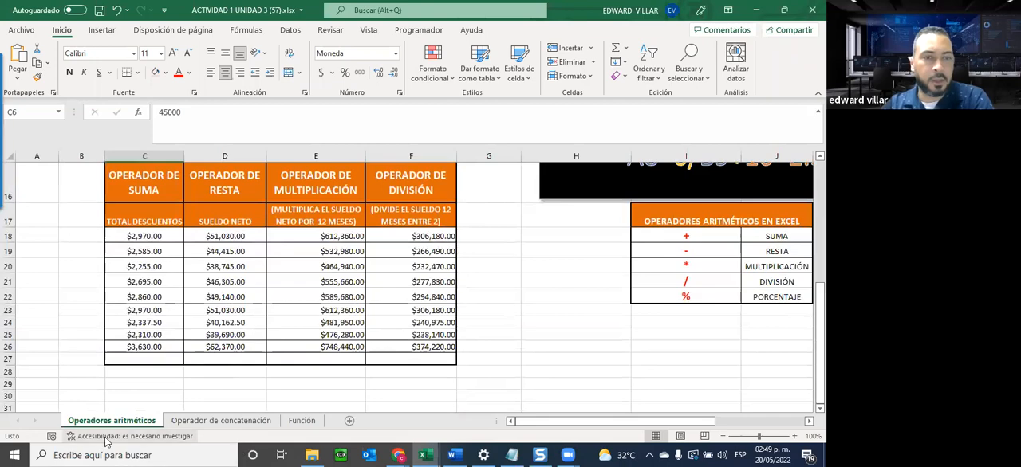
# Open the Operador de concatenación sheet and read the explanation and example in its text box.
pyautogui.click(243, 414)
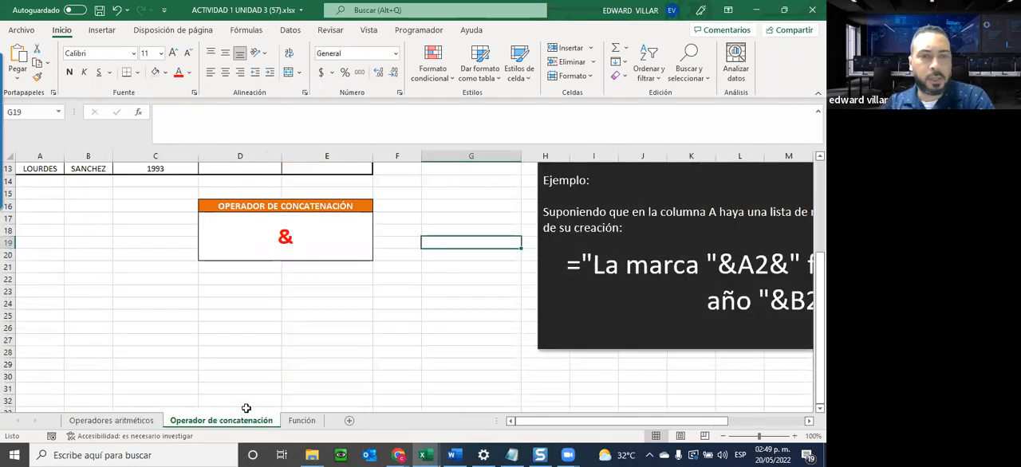
pyautogui.scroll(4, 246, 403)
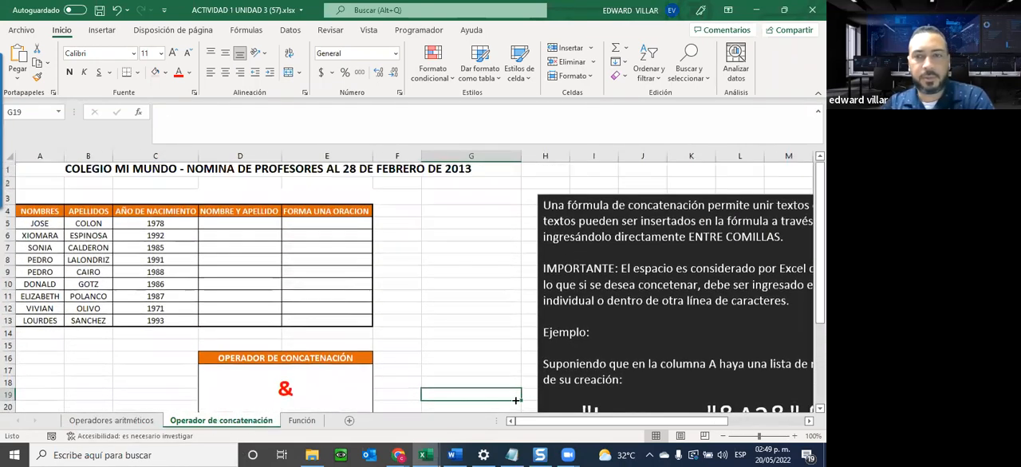
pyautogui.hscroll(5, 585, 364)
pyautogui.scroll(-1, 585, 365)
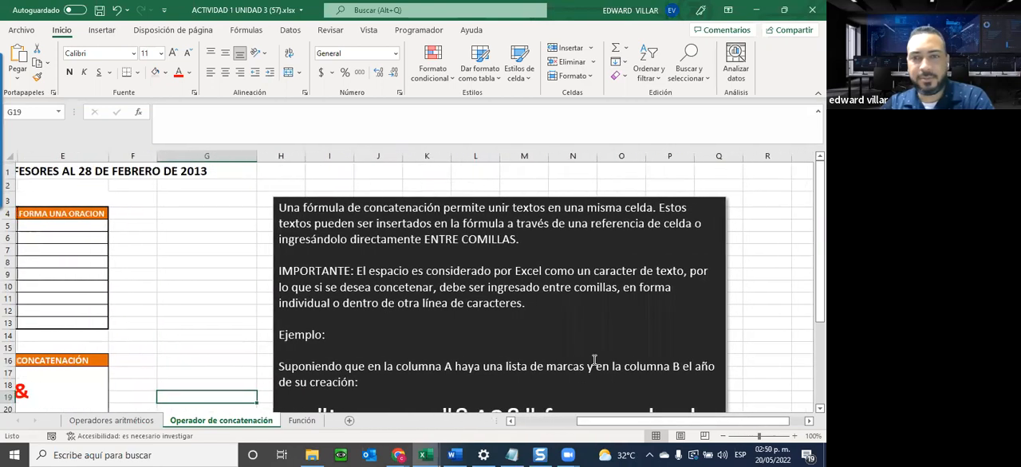
pyautogui.scroll(1, 596, 360)
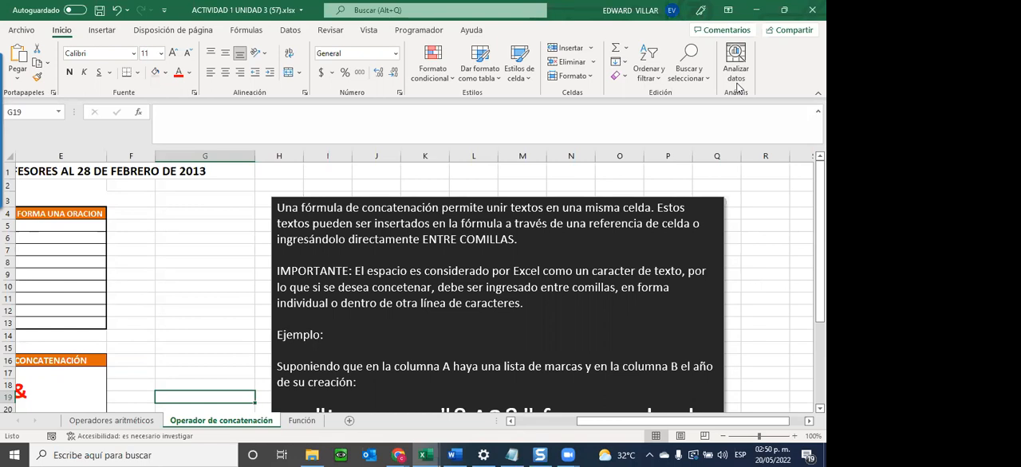
pyautogui.scroll(-1, 288, 354)
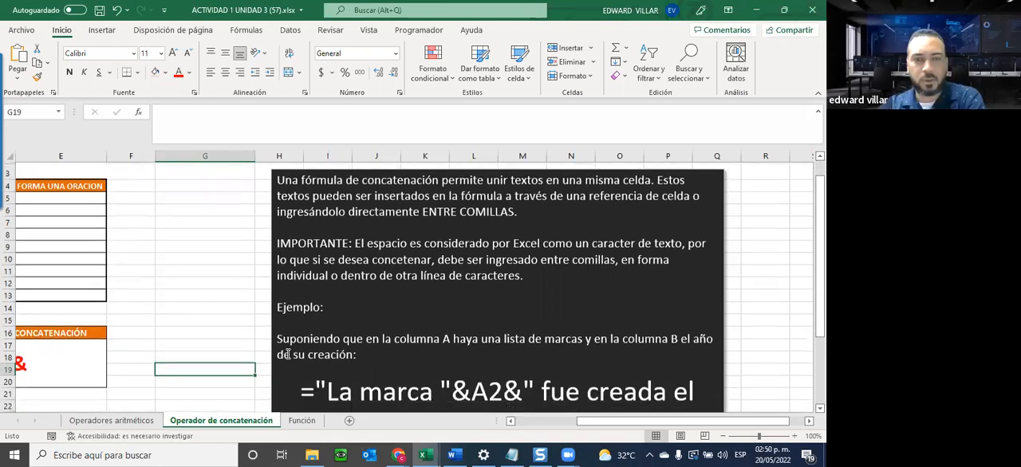
pyautogui.scroll(-1, 286, 354)
pyautogui.scroll(-1, 283, 356)
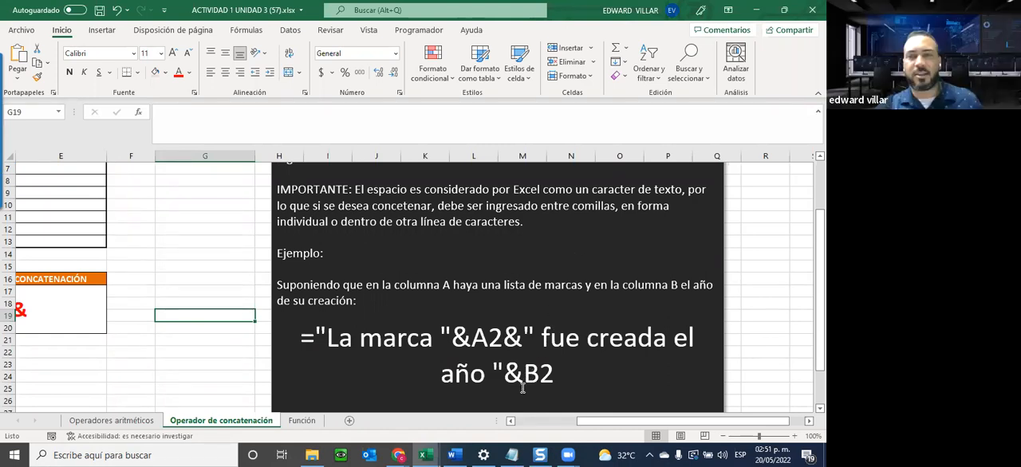
# Highlight the example formula ="La marca "&A2&" fue creada el año "&B2 in the text box and return to the employee table.
pyautogui.moveTo(615, 424)
pyautogui.mouseDown()
pyautogui.moveTo(495, 417)
pyautogui.moveTo(599, 418)
pyautogui.mouseUp()
pyautogui.moveTo(401, 336); pyautogui.dragTo(671, 373)
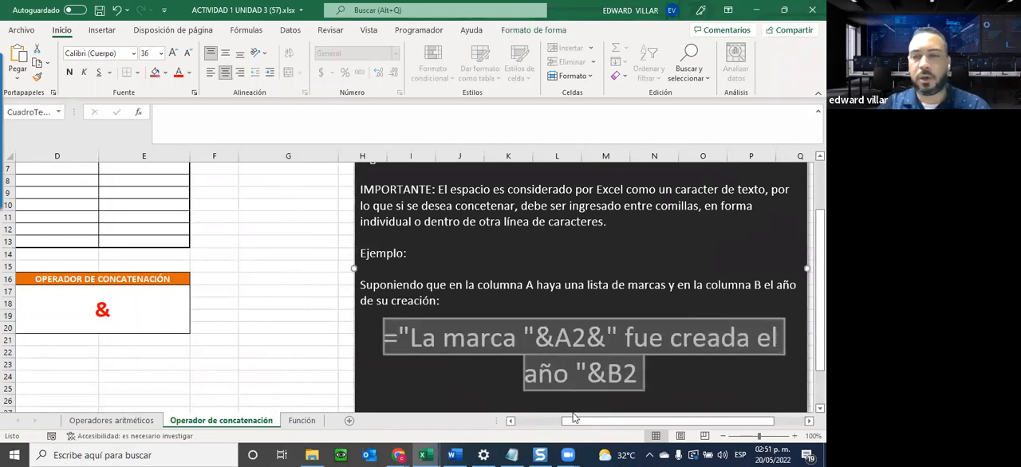
pyautogui.moveTo(588, 425); pyautogui.dragTo(485, 427)
pyautogui.scroll(2, 99, 286)
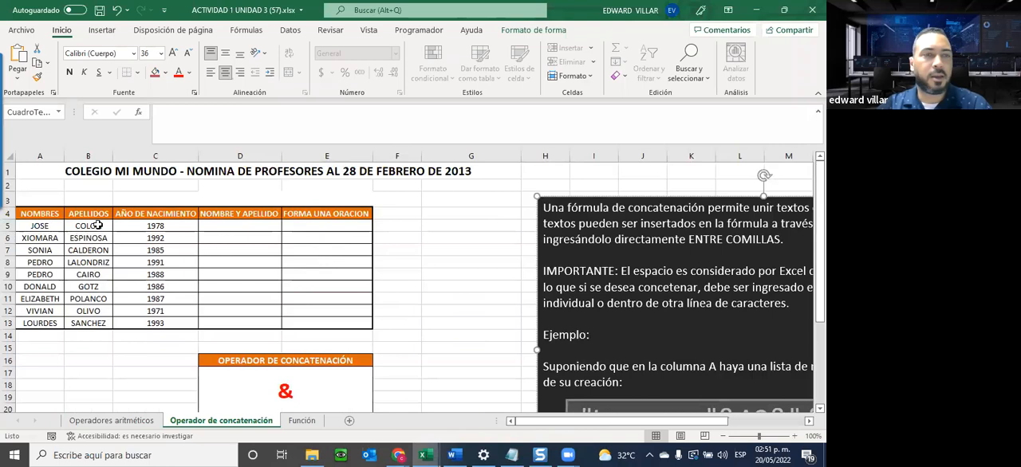
# Start inserting a function in D5 under NOMBRE Y APELLIDO and look over the available function categories.
pyautogui.moveTo(36, 226); pyautogui.dragTo(326, 325)
pyautogui.click(237, 226)
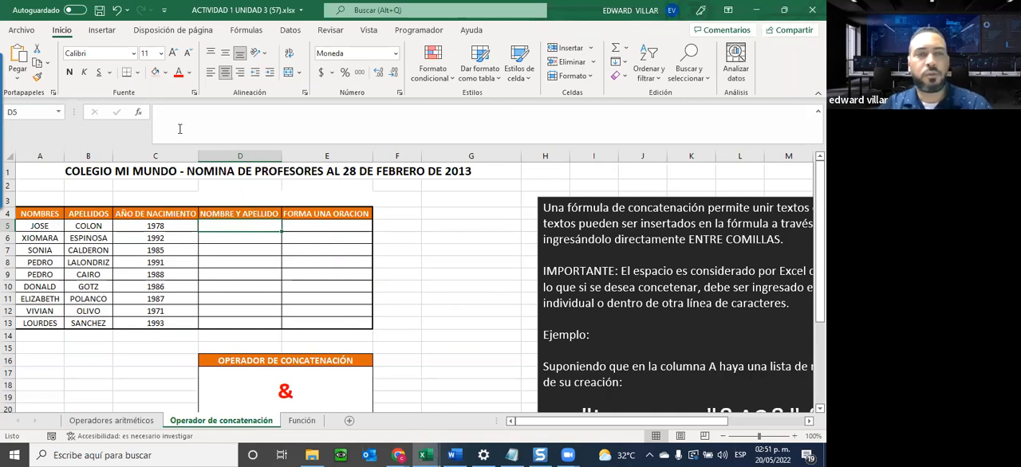
pyautogui.click(139, 117)
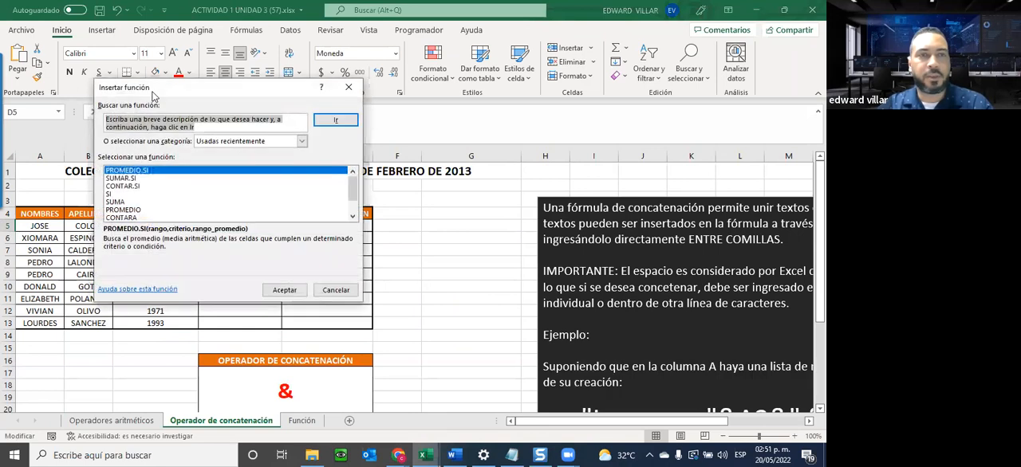
pyautogui.moveTo(166, 95); pyautogui.dragTo(454, 96)
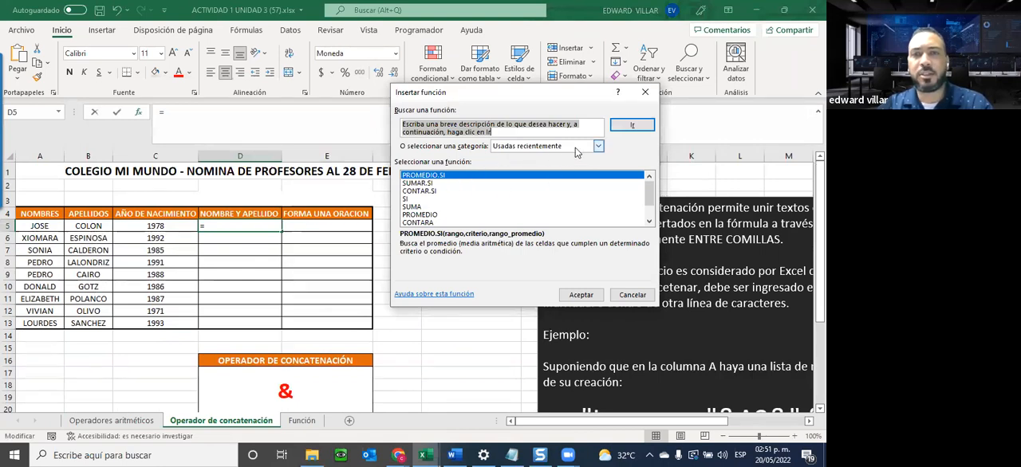
pyautogui.click(521, 147)
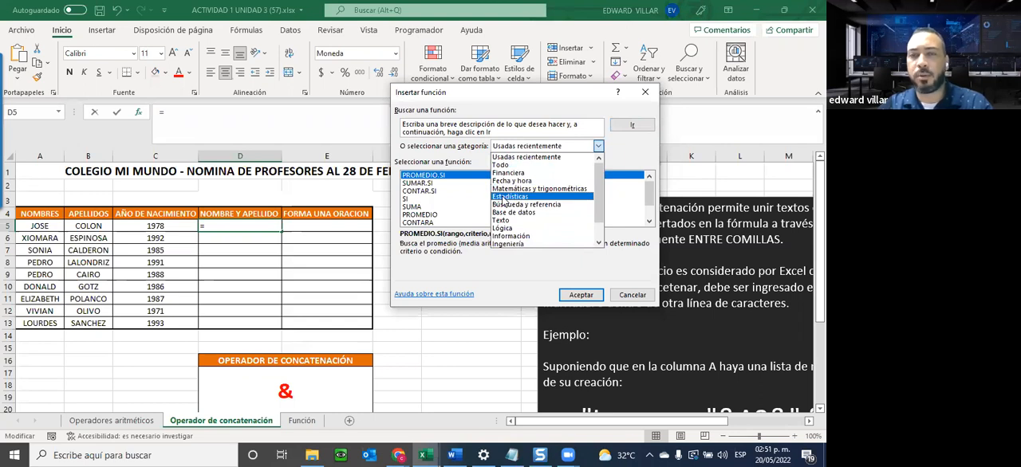
pyautogui.click(422, 167)
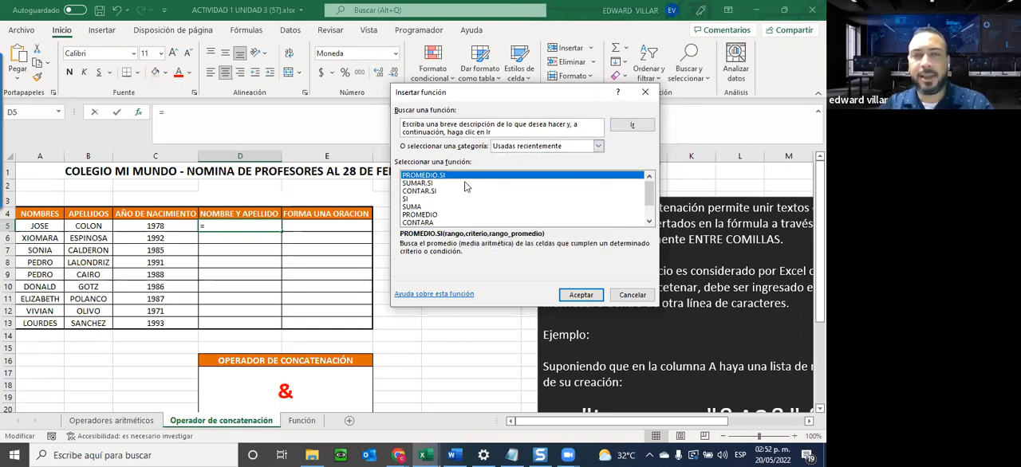
# Examine the descriptions of the recently used functions SUMAR.SI, CONTAR.SI and SUMA.
pyautogui.click(650, 222)
pyautogui.scroll(1, 520, 192)
pyautogui.click(520, 176)
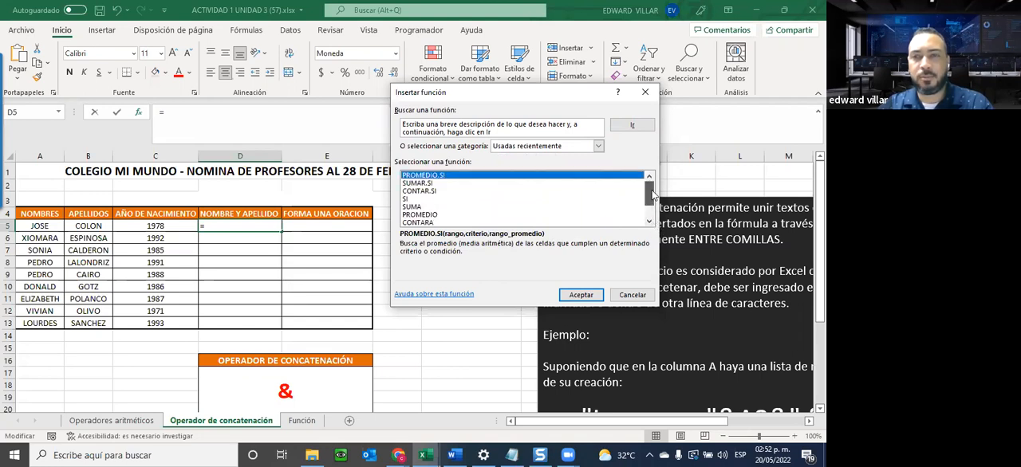
pyautogui.click(413, 185)
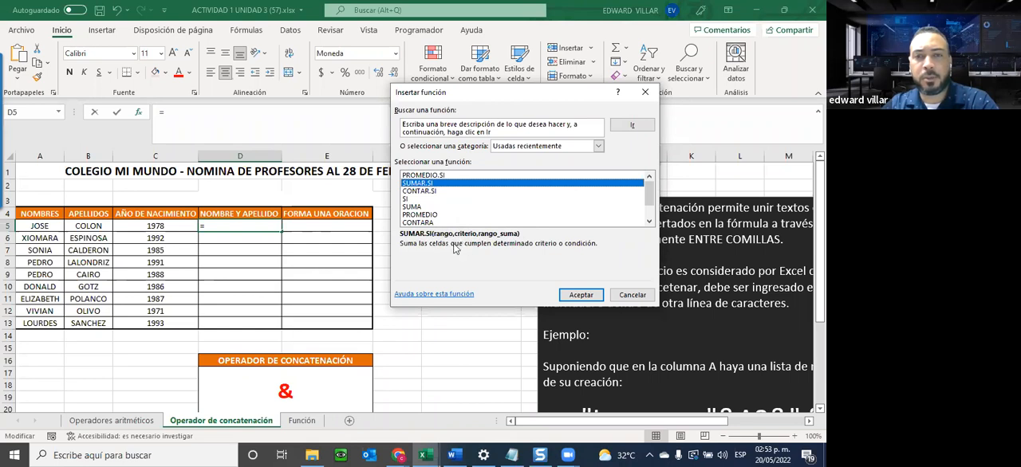
pyautogui.click(414, 193)
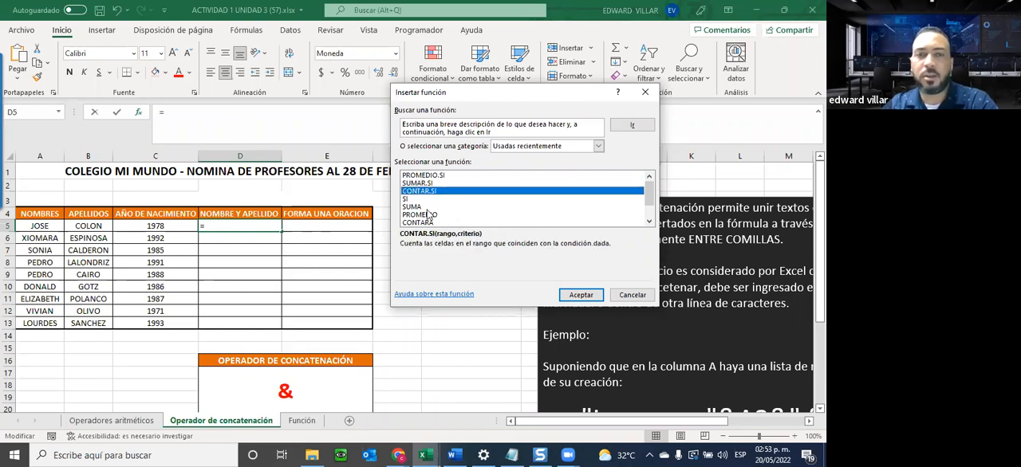
pyautogui.click(417, 207)
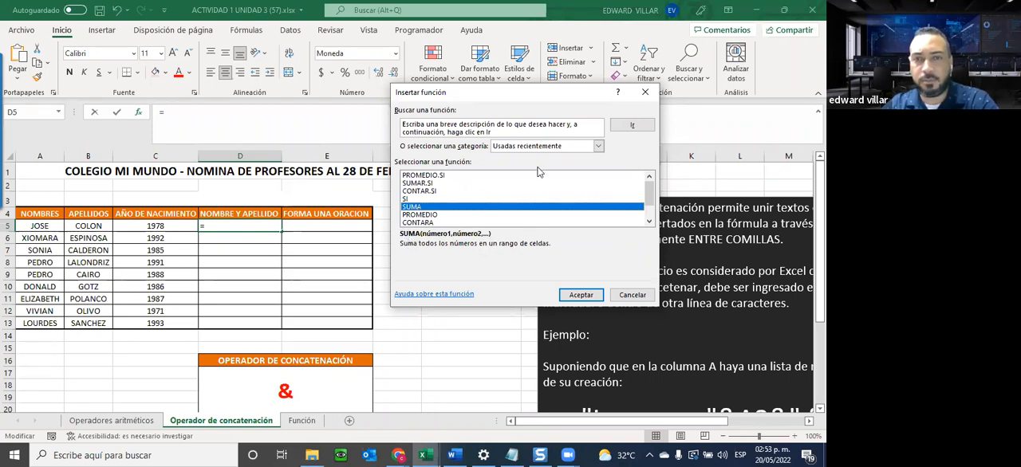
# Set the function category to Todo and browse the full alphabetical list as far as CONCAT.
pyautogui.click(564, 148)
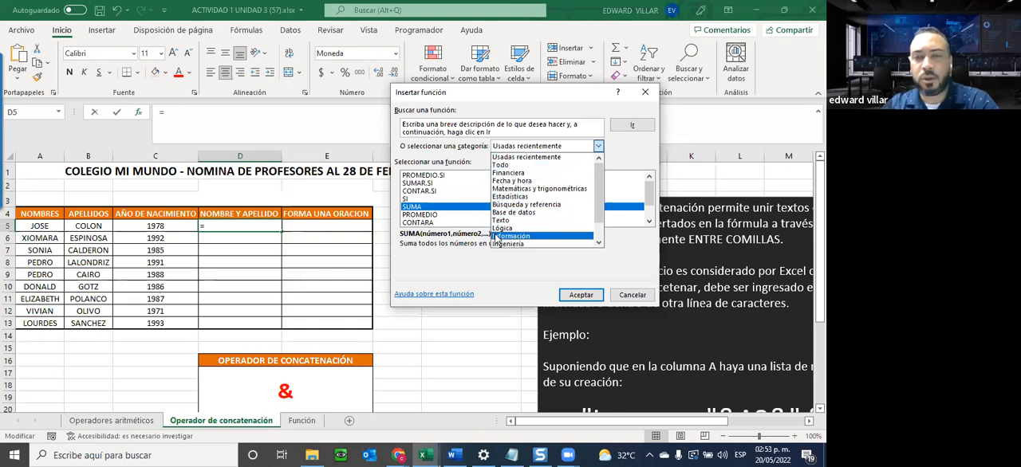
pyautogui.click(499, 168)
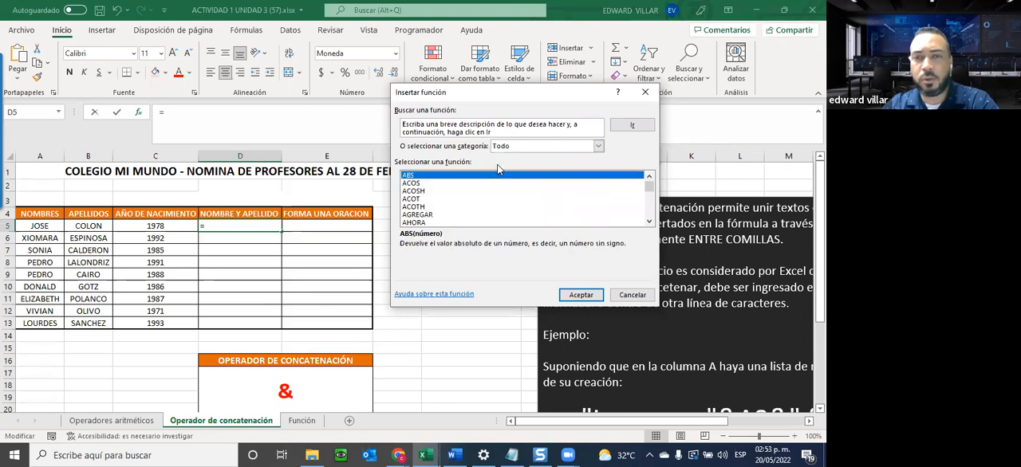
pyautogui.doubleClick(649, 223)
pyautogui.doubleClick(648, 224)
pyautogui.doubleClick(648, 224)
pyautogui.doubleClick(648, 225)
pyautogui.doubleClick(648, 224)
pyautogui.doubleClick(649, 222)
pyautogui.doubleClick(648, 223)
pyautogui.doubleClick(649, 222)
pyautogui.doubleClick(649, 223)
pyautogui.doubleClick(648, 223)
pyautogui.doubleClick(649, 222)
pyautogui.doubleClick(648, 223)
pyautogui.doubleClick(649, 223)
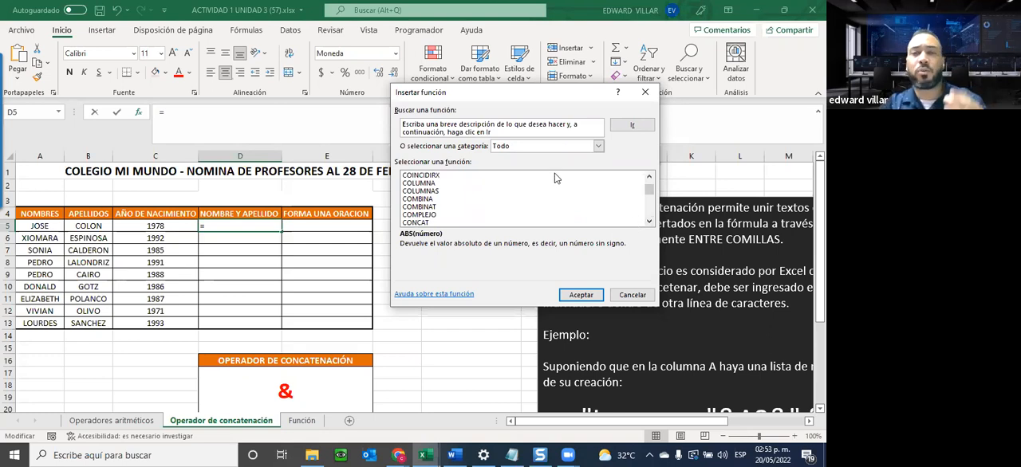
# Search the functions for CONCA and insert CONCATENAR in D5.
pyautogui.click(443, 123)
pyautogui.write('CONCA')
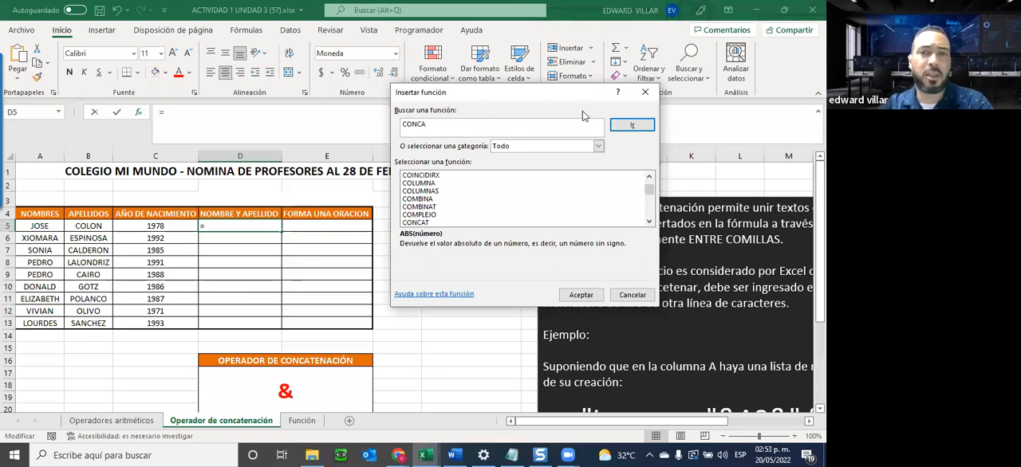
pyautogui.click(632, 127)
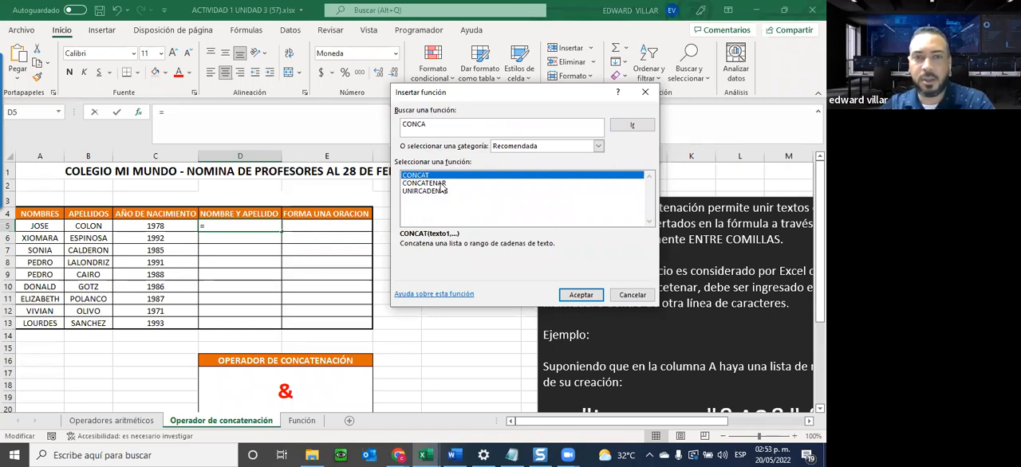
pyautogui.click(401, 184)
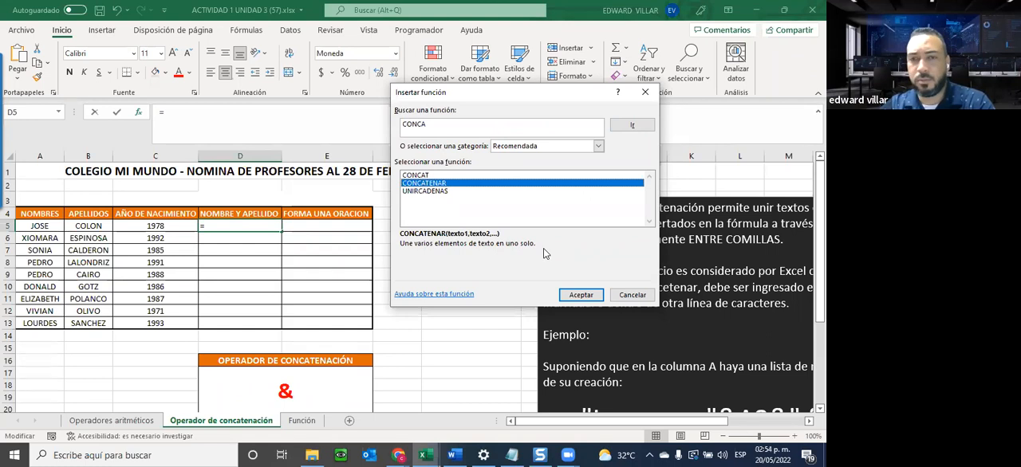
pyautogui.click(580, 296)
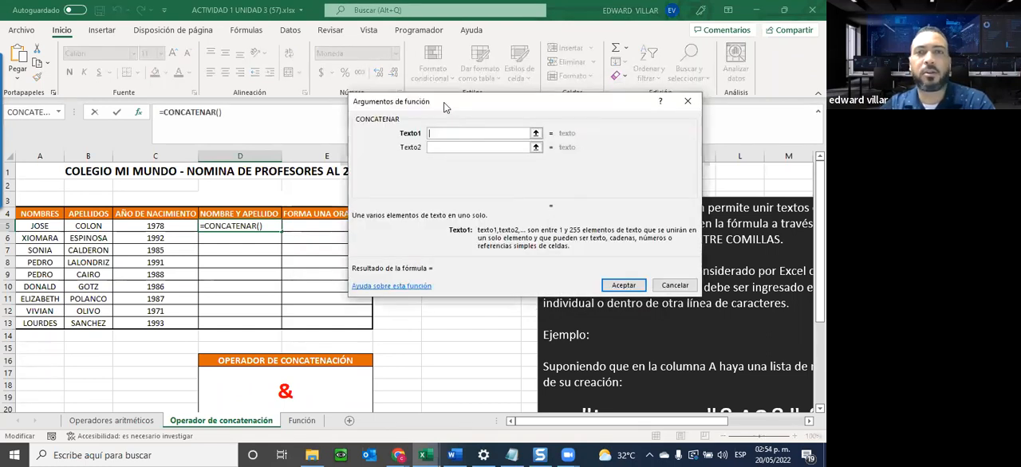
# Set Texto1 of CONCATENAR to A5 and Texto2 to B5 for the formula in D5.
pyautogui.moveTo(448, 104); pyautogui.dragTo(525, 92)
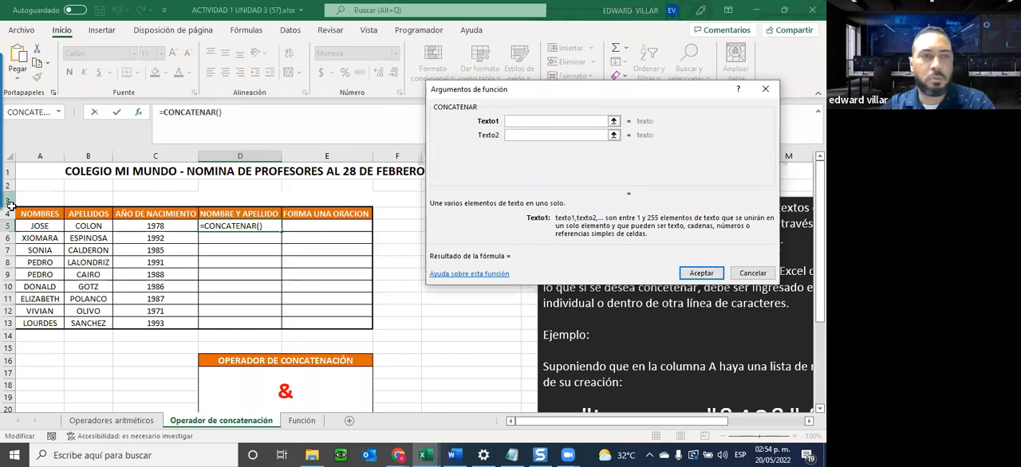
pyautogui.click(35, 226)
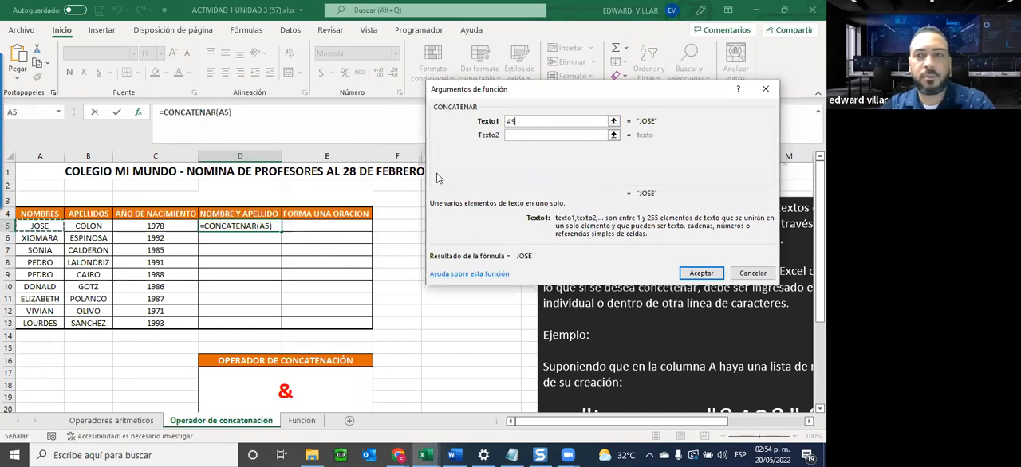
pyautogui.click(518, 134)
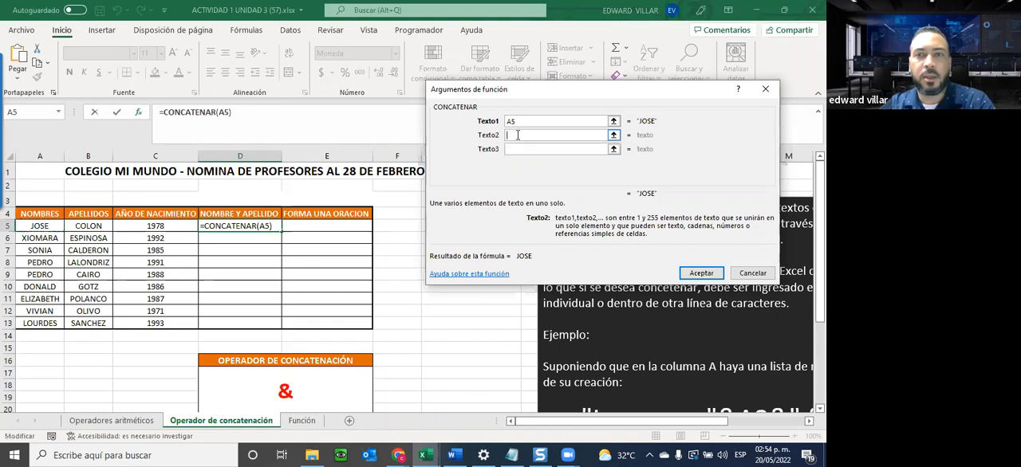
pyautogui.click(92, 226)
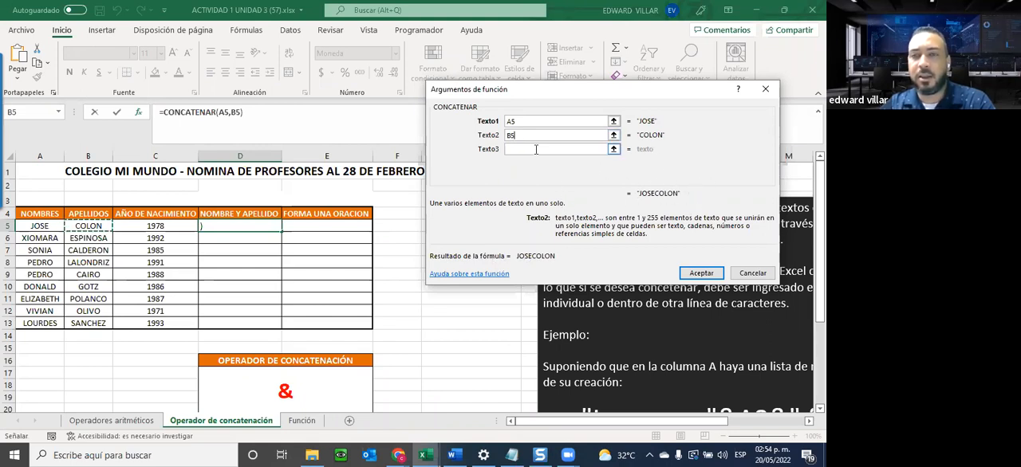
# Replace Texto2 with a quoted space " ", set Texto3 to B5, and accept the CONCATENAR formula in D5.
pyautogui.moveTo(469, 132); pyautogui.dragTo(469, 131)
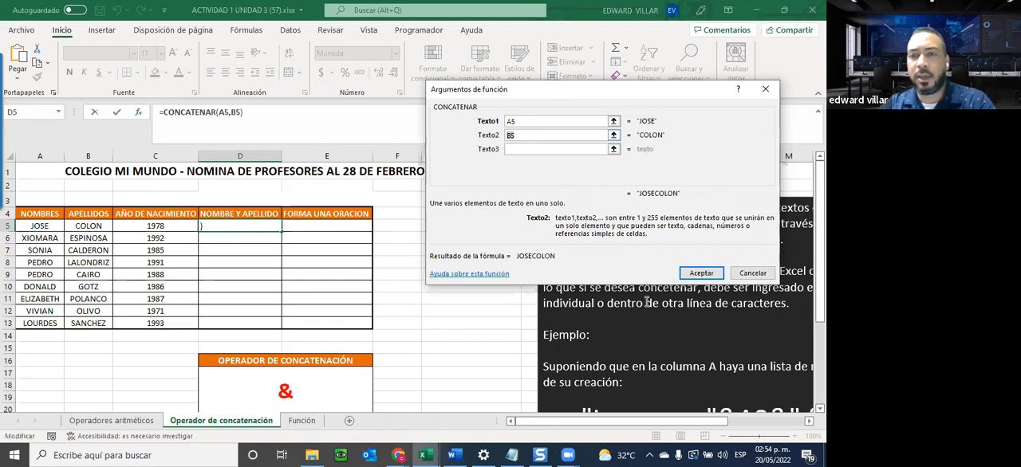
pyautogui.press('BackSpace')
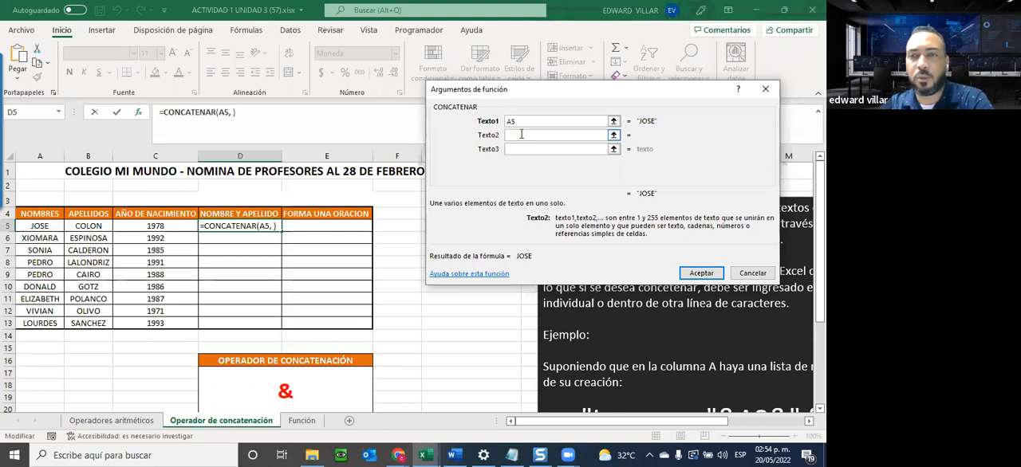
pyautogui.write('" "')
pyautogui.click(524, 148)
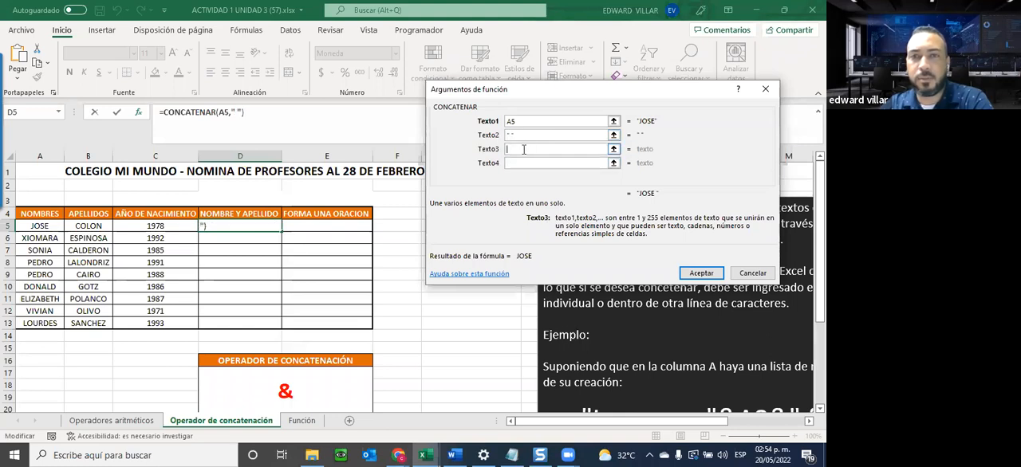
pyautogui.click(507, 138)
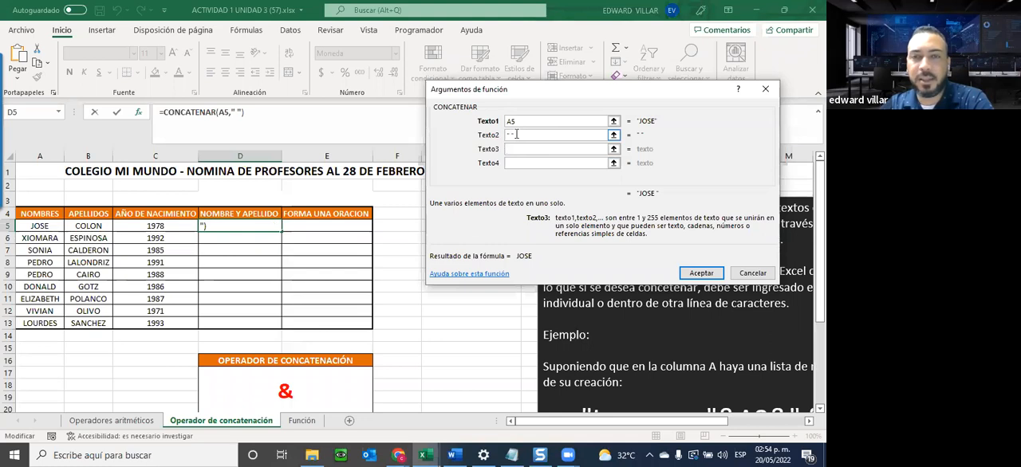
pyautogui.click(511, 151)
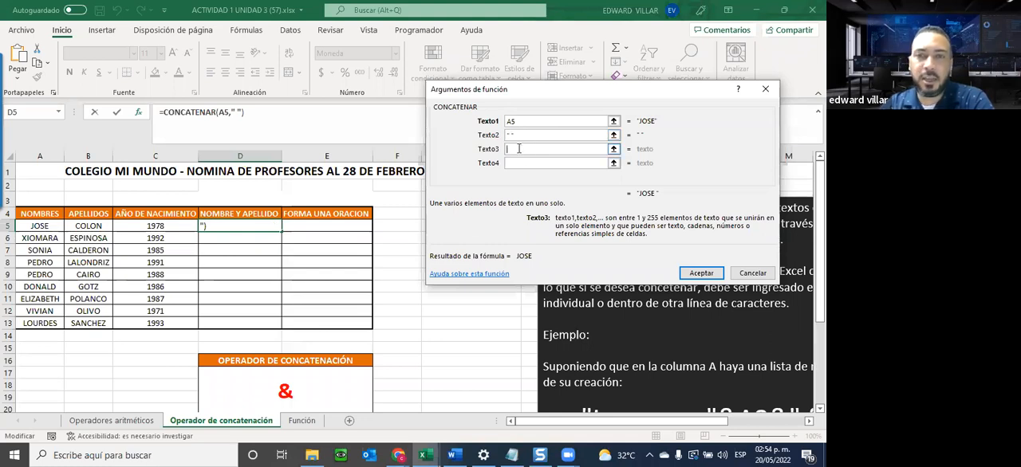
pyautogui.click(89, 227)
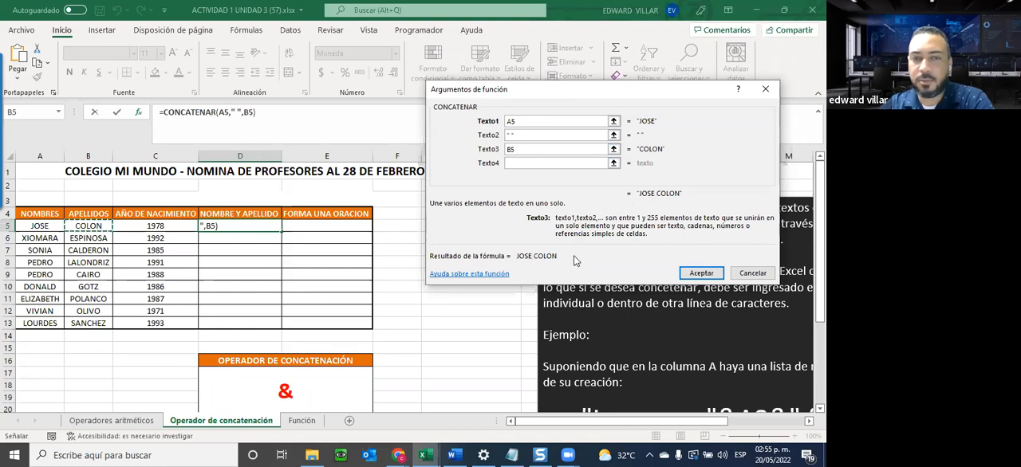
pyautogui.click(702, 274)
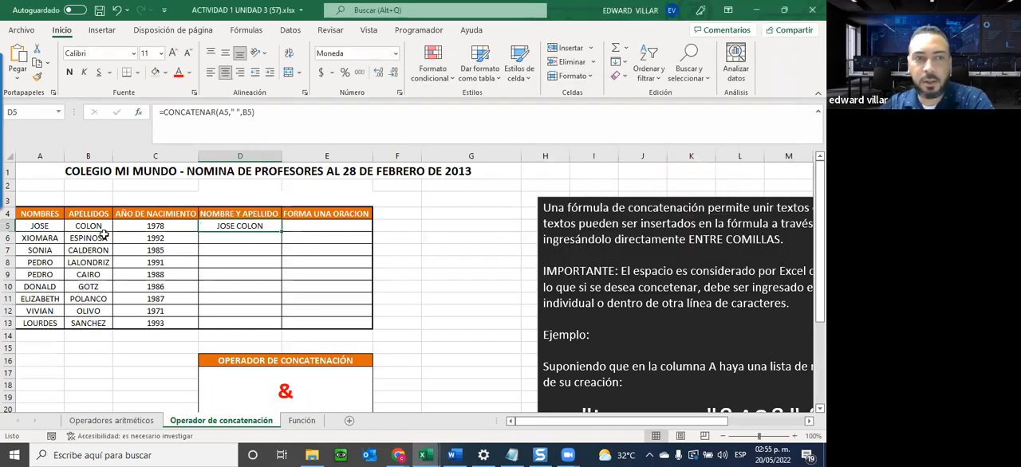
# Replace the teacher's first name in A5 under NOMBRES with a different first name.
pyautogui.click(38, 226)
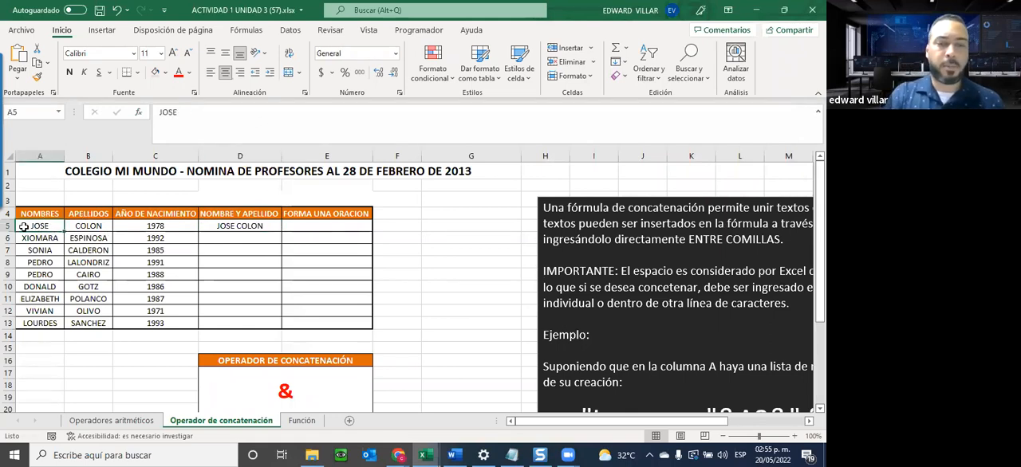
pyautogui.write('JOSELIN')
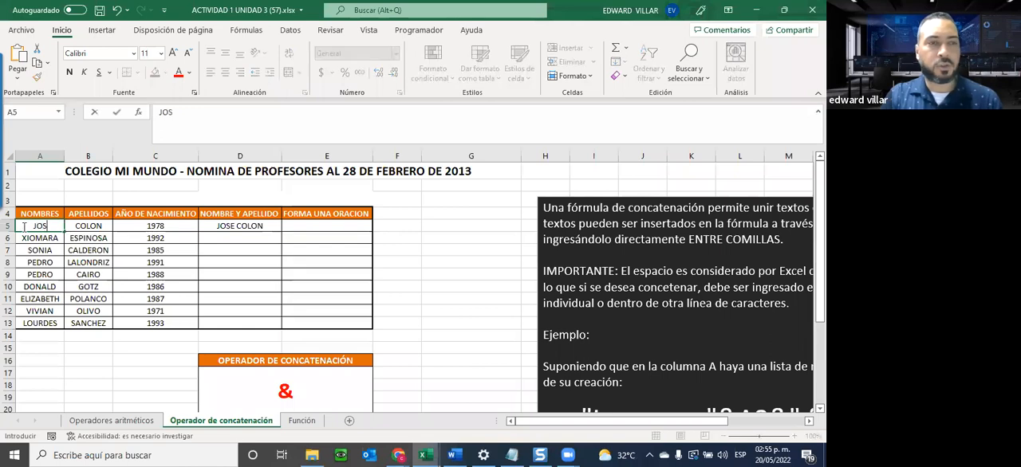
pyautogui.press('Return')
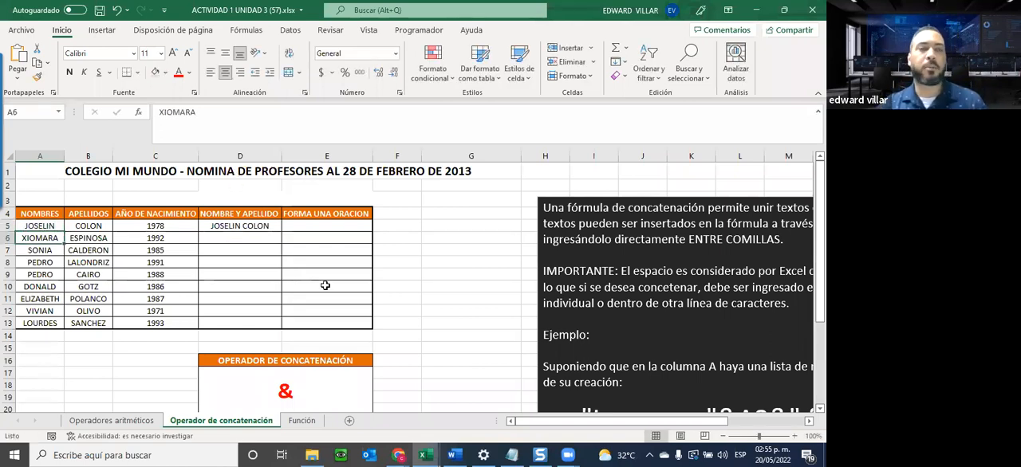
# Fill the CONCATENAR formula from D5 down to D13 and check the copied formula in D12.
pyautogui.click(271, 229)
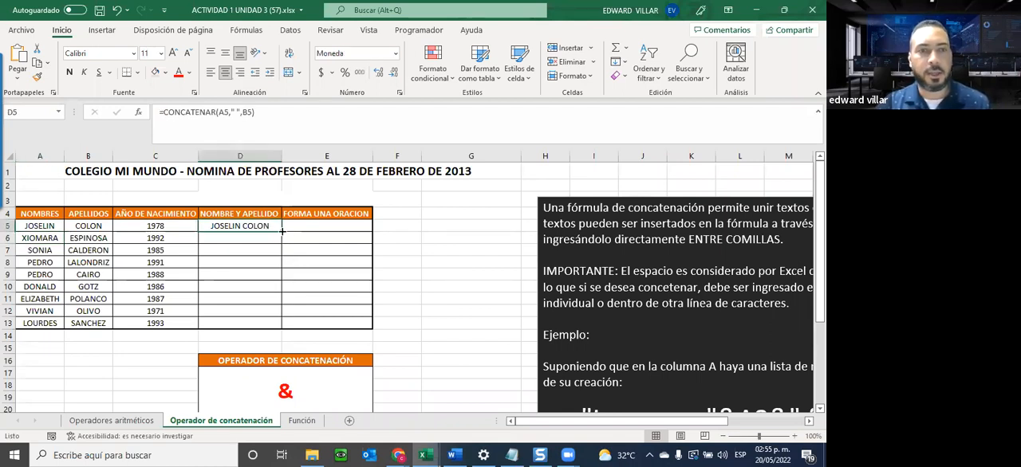
pyautogui.doubleClick(282, 232)
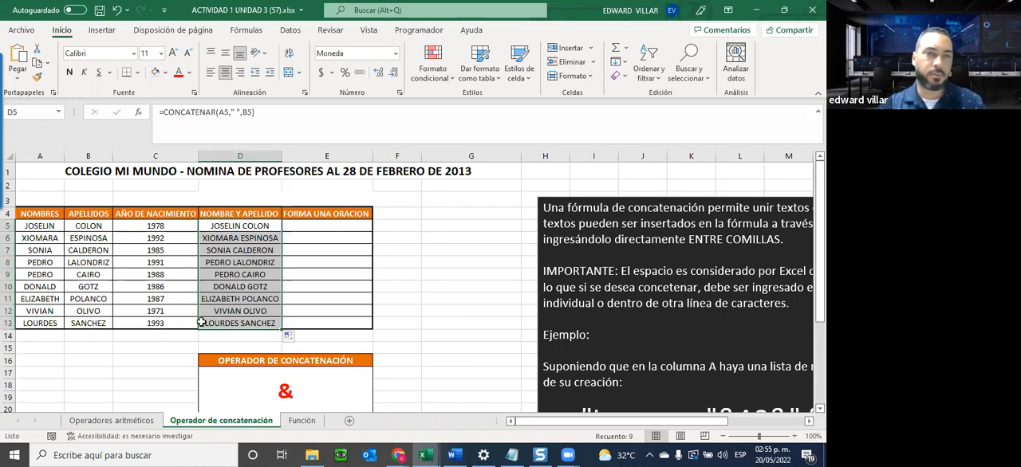
pyautogui.click(229, 312)
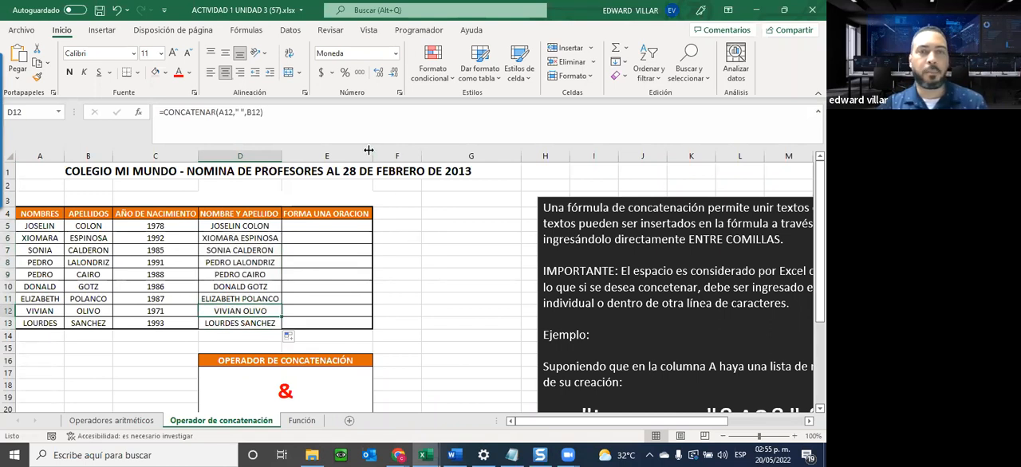
# Widen column E and insert the CONCATENAR function in E5 under FORMA UNA ORACION.
pyautogui.moveTo(371, 154); pyautogui.dragTo(426, 154)
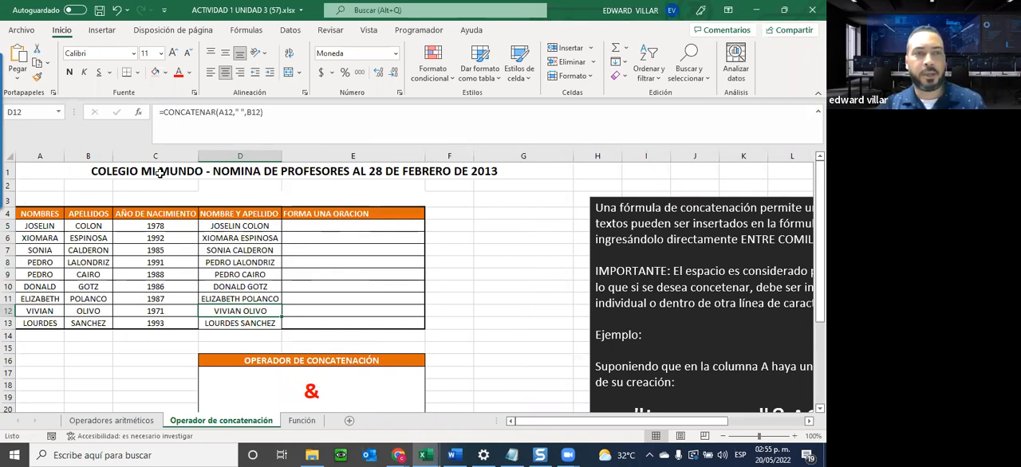
pyautogui.click(393, 226)
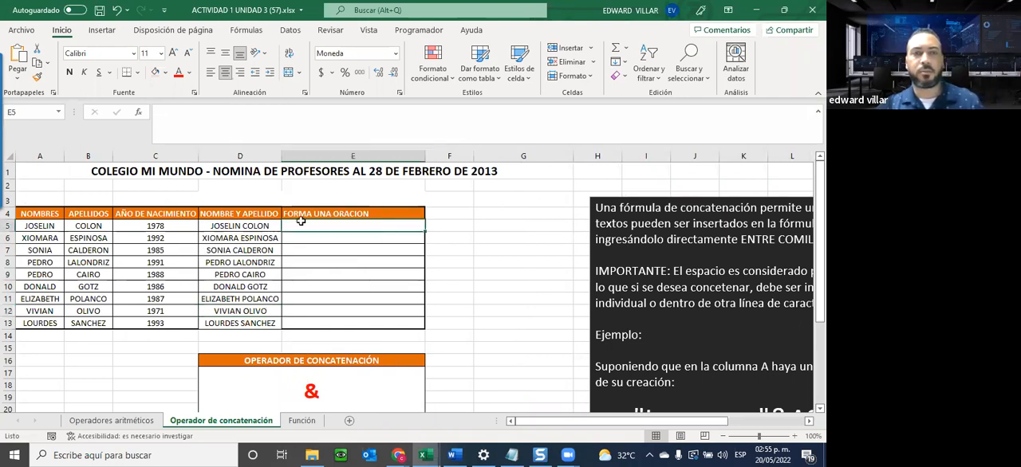
pyautogui.click(140, 116)
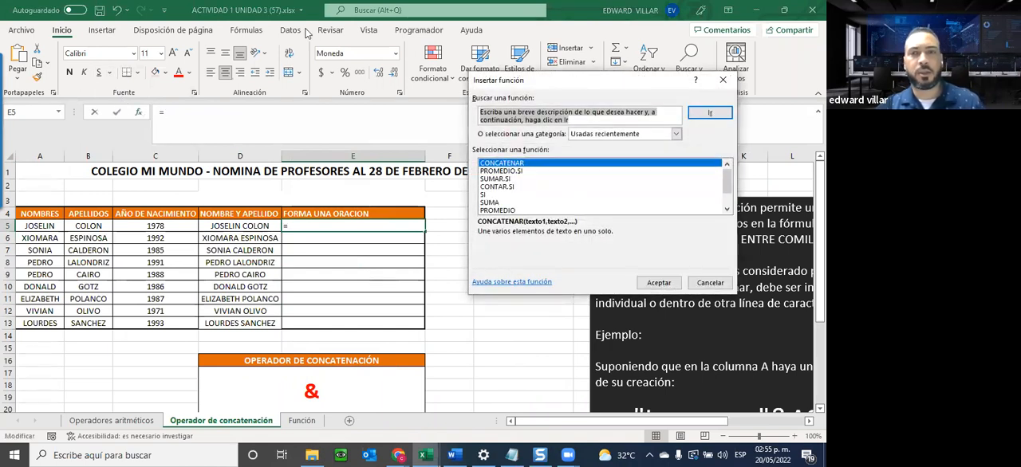
pyautogui.click(661, 283)
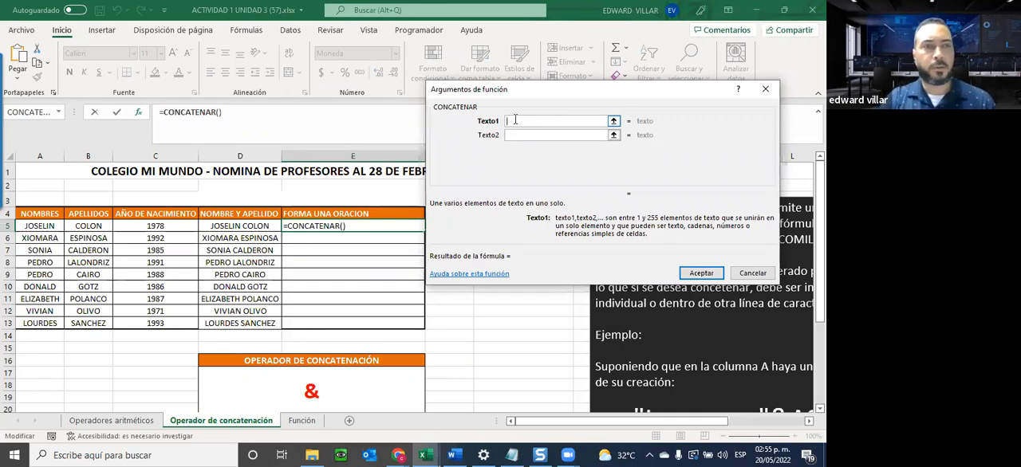
# Set Texto1 of the E5 formula to "LA FECHA DE NACIMIENTO DEL SR. ", including the trailing space.
pyautogui.write('LA FECHA DE ')
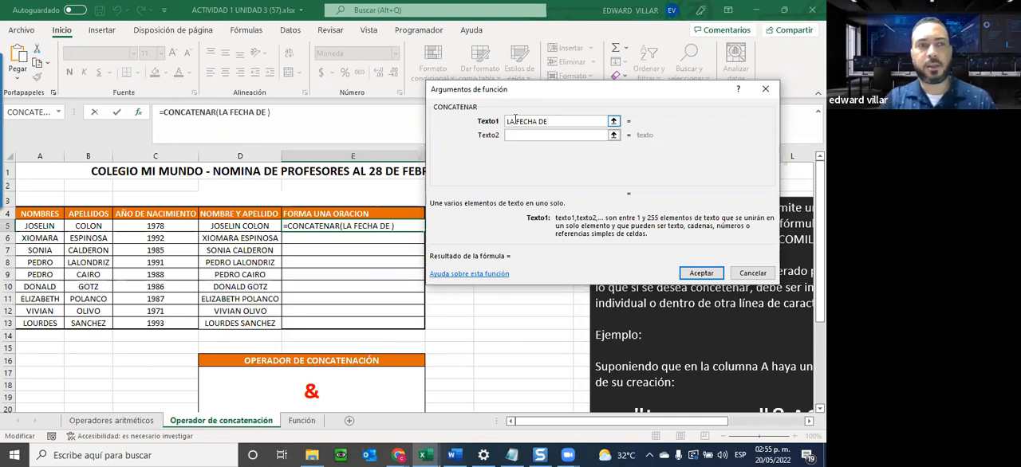
pyautogui.write('N')
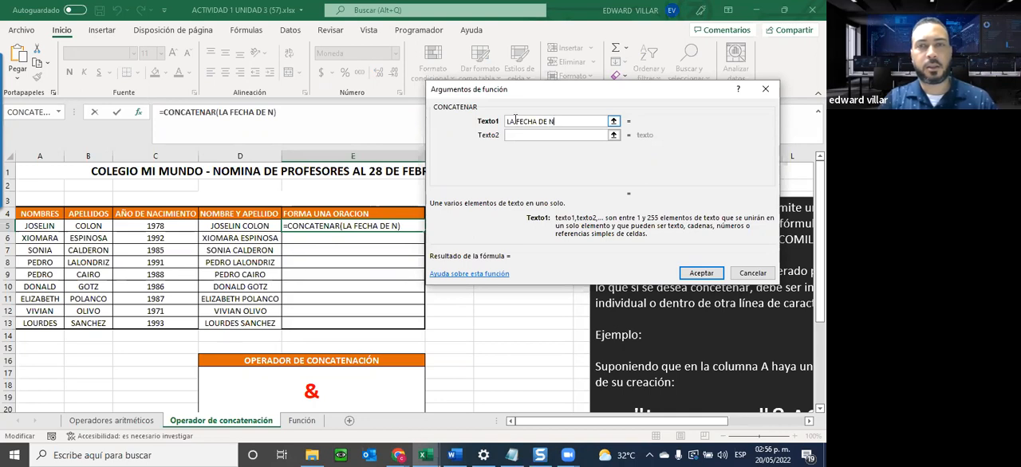
pyautogui.write('ACIMIENTO')
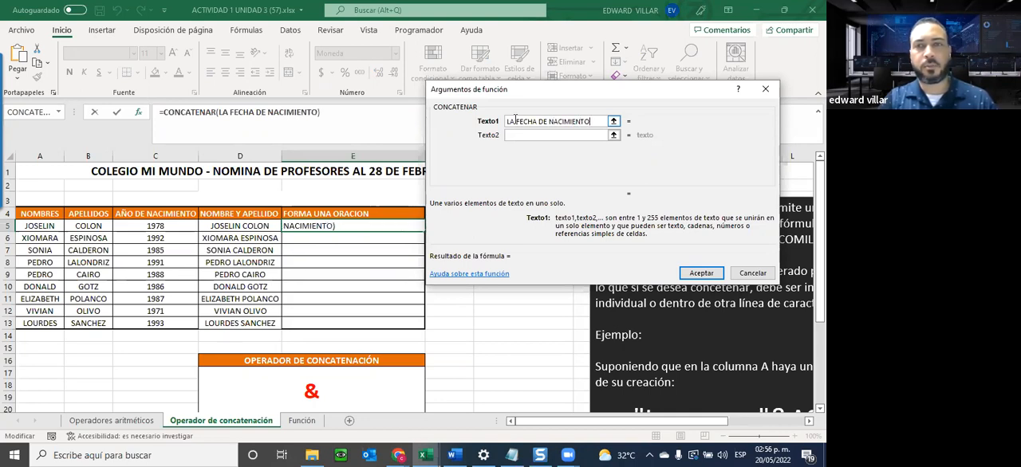
pyautogui.write(' DEL Sr.')
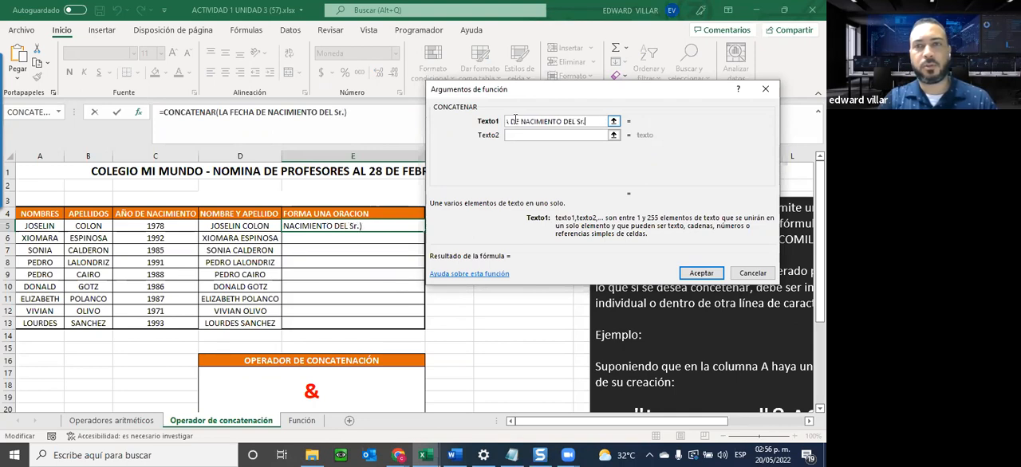
pyautogui.write('s')
pyautogui.press('BackSpace')
pyautogui.write('SR.')
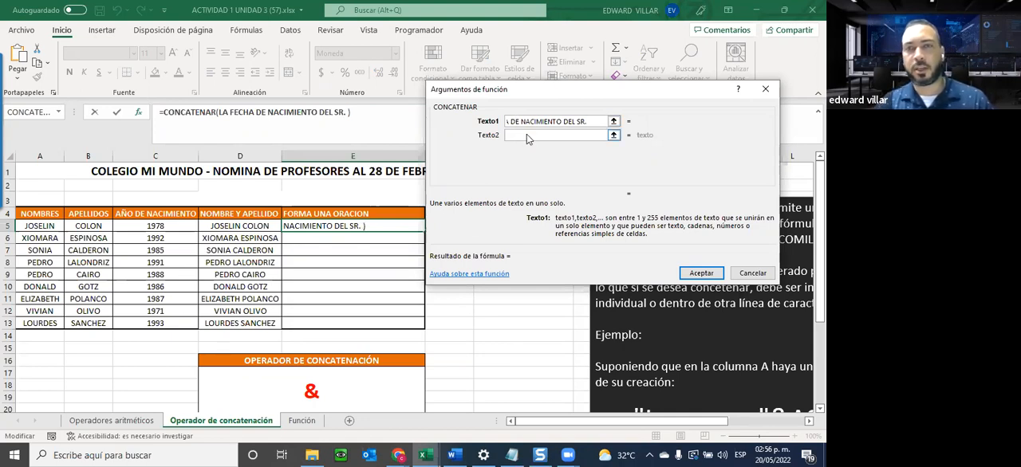
pyautogui.click(526, 134)
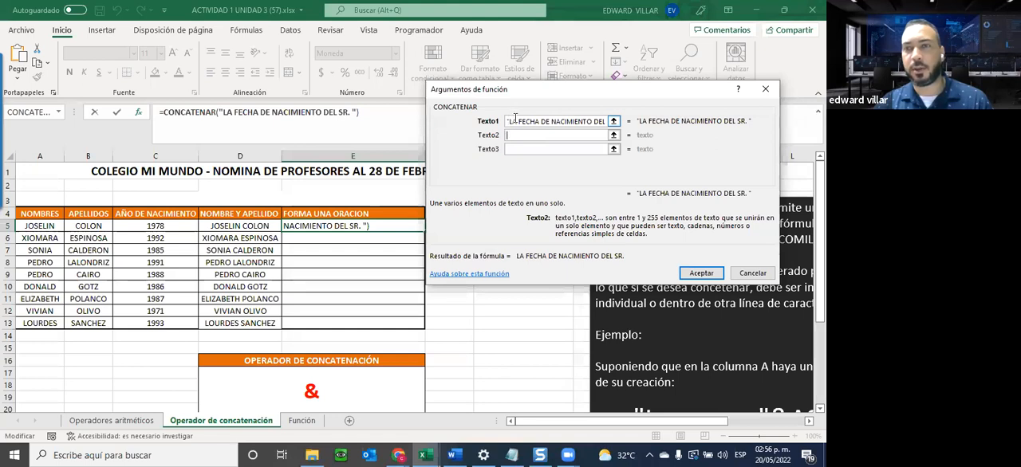
# Review the sentence text in Texto1 and set Texto2 to the first name in A5.
pyautogui.moveTo(566, 122); pyautogui.dragTo(507, 122)
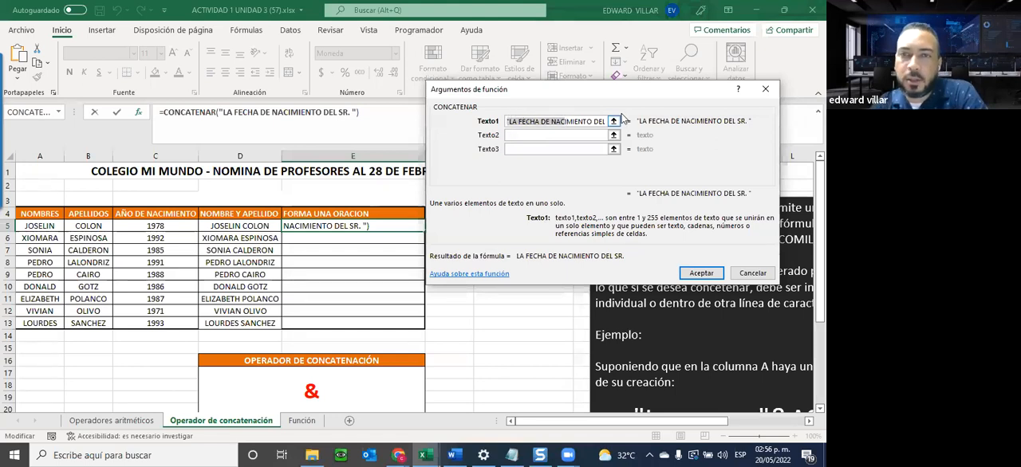
pyautogui.click(585, 118)
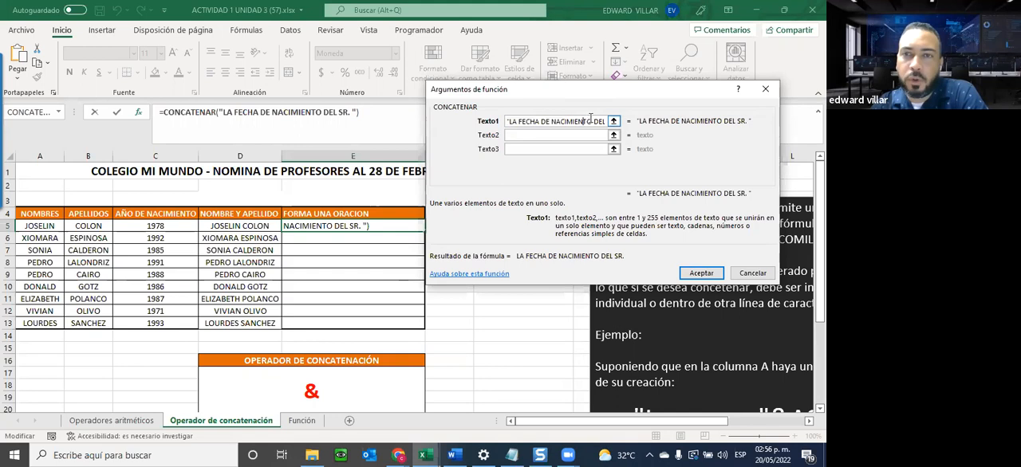
pyautogui.moveTo(598, 118); pyautogui.dragTo(613, 122)
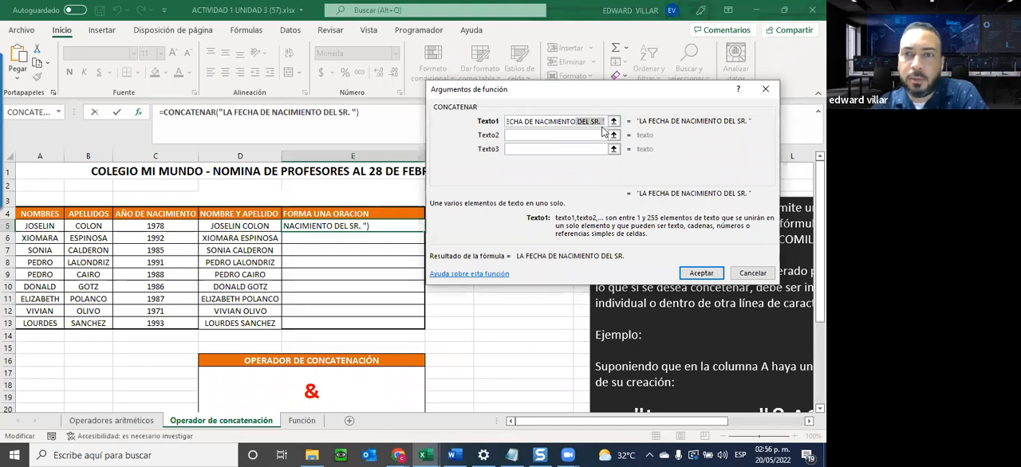
pyautogui.click(563, 136)
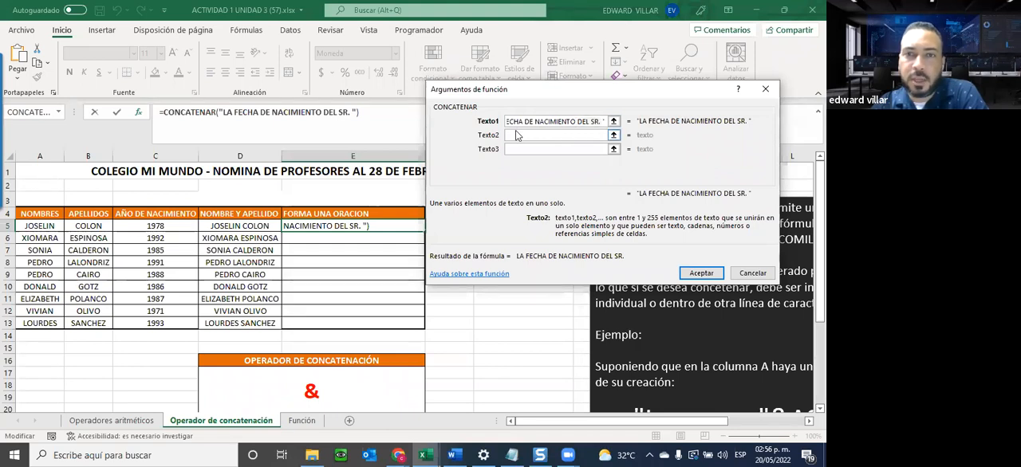
pyautogui.click(40, 226)
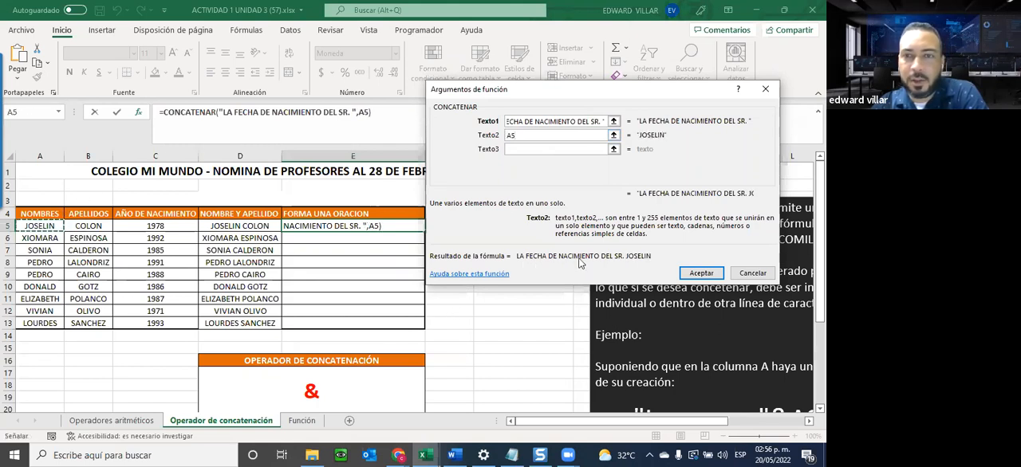
# Set Texto3 to a quoted separator of two spaces and Texto4 to the surname in B5.
pyautogui.click(551, 149)
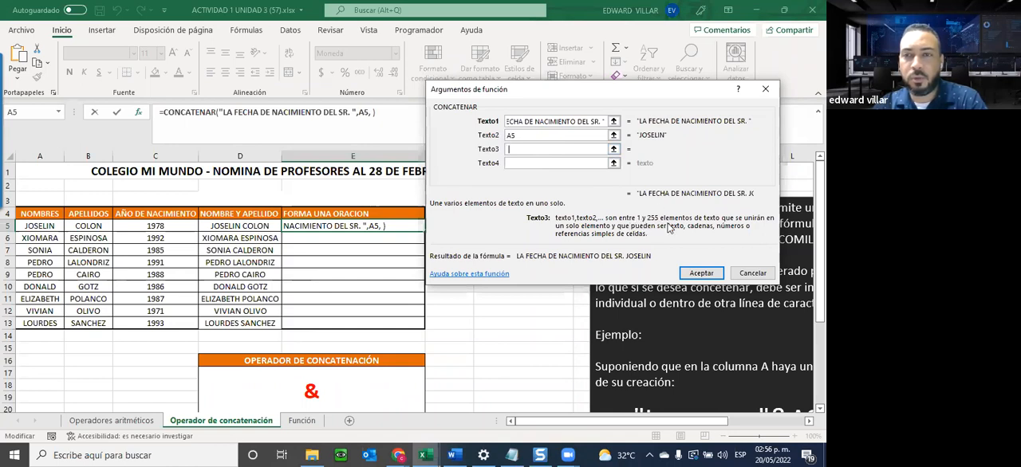
pyautogui.write('" "')
pyautogui.click(528, 163)
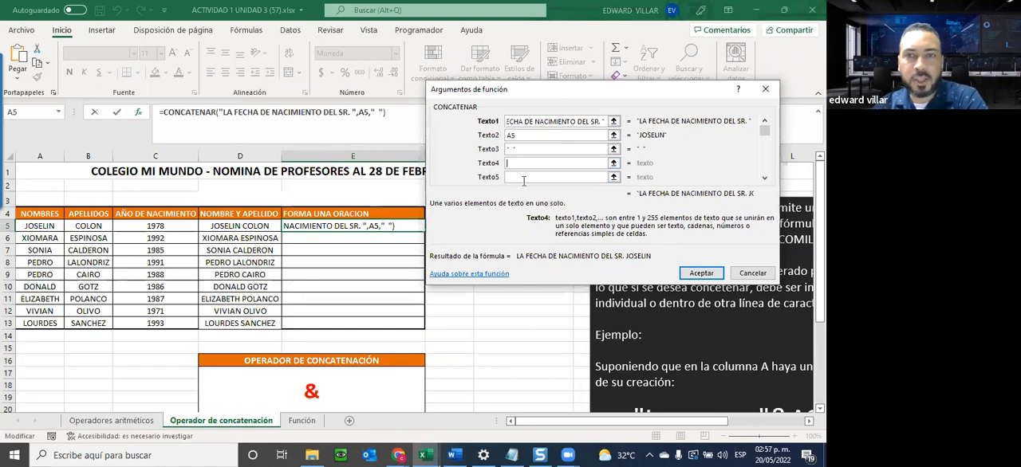
pyautogui.click(765, 179)
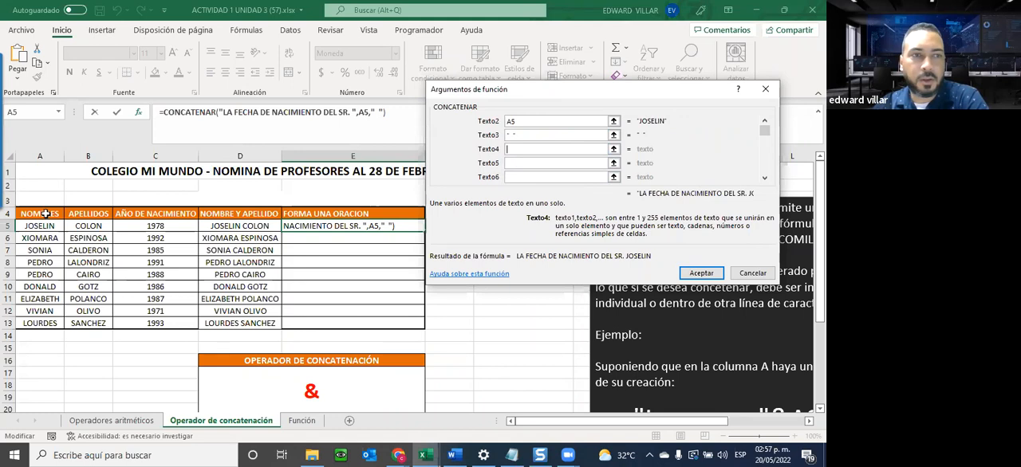
pyautogui.click(79, 225)
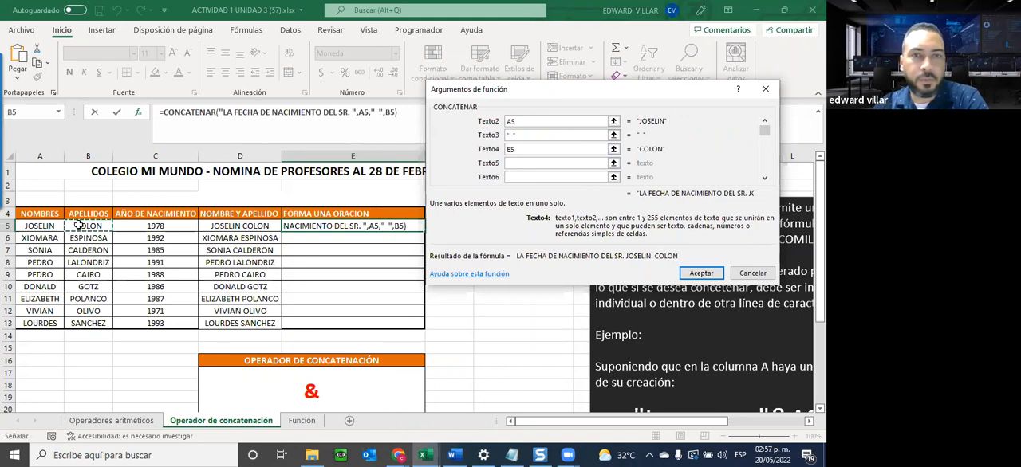
# Set Texto5 to " ES ", with a space on each side of the word.
pyautogui.click(528, 166)
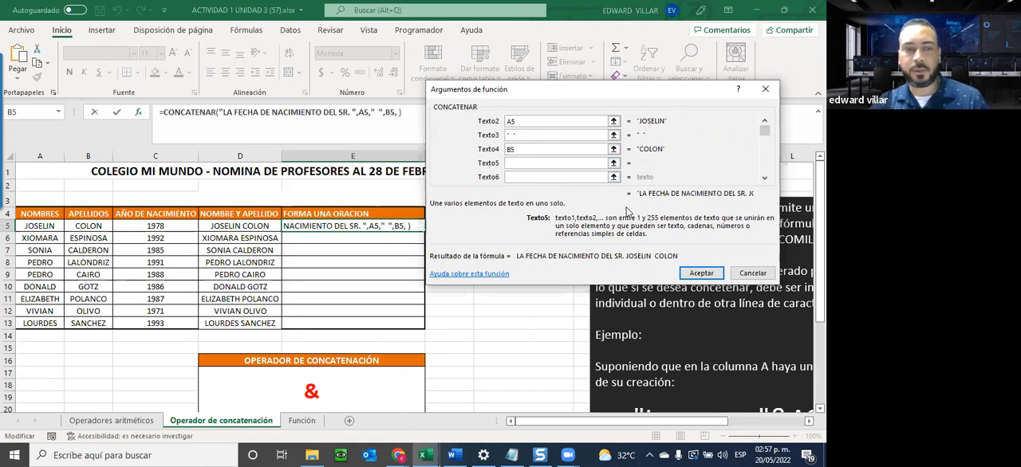
pyautogui.write('ES')
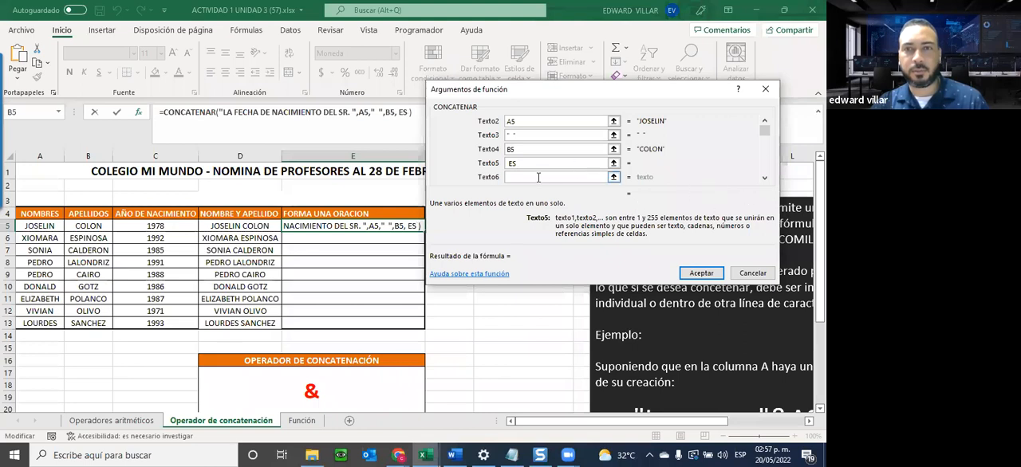
pyautogui.click(538, 177)
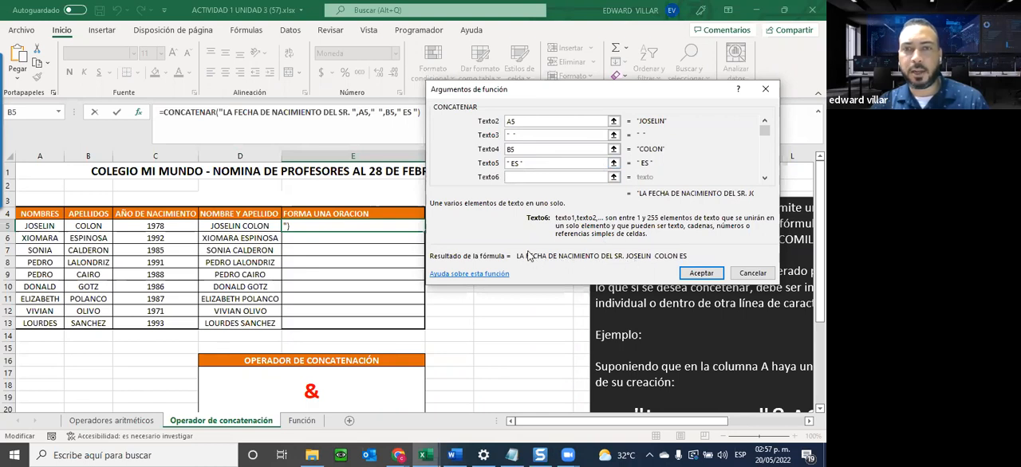
# Change the opening text in Texto1 to "EL AÑO DE NACIMIENTO DEL SR. ".
pyautogui.click(764, 121)
pyautogui.click(543, 122)
pyautogui.press('BackSpace')
pyautogui.press('BackSpace')
pyautogui.press('BackSpace')
pyautogui.press('BackSpace')
pyautogui.press('BackSpace')
pyautogui.press('BackSpace')
pyautogui.press('BackSpace')
pyautogui.press('BackSpace')
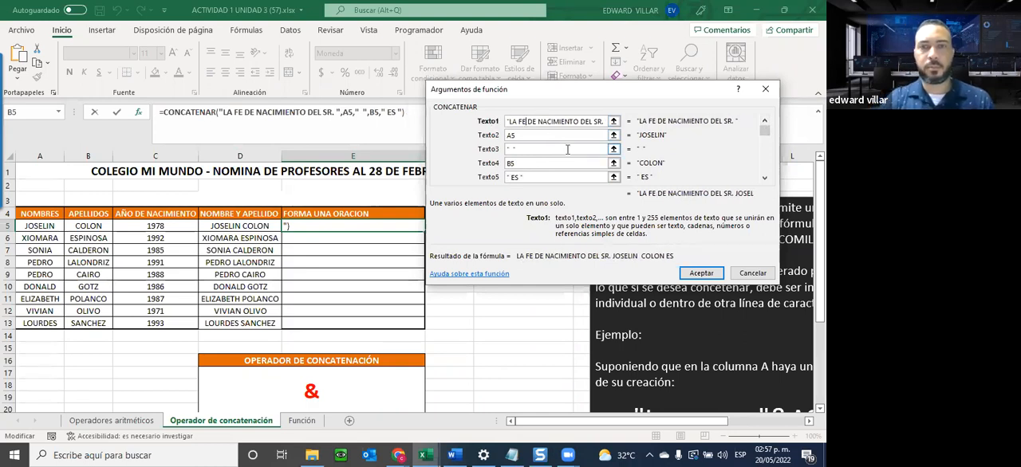
pyautogui.write('EL AÑO')
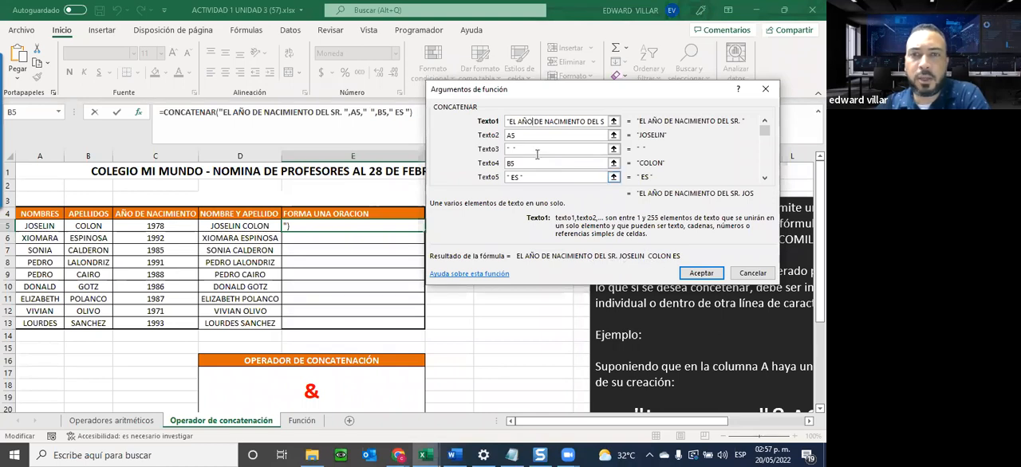
# Shorten the separator in Texto3 to a single space between the first name and surname.
pyautogui.scroll(-1, 759, 177)
pyautogui.click(764, 178)
pyautogui.click(764, 178)
pyautogui.click(517, 135)
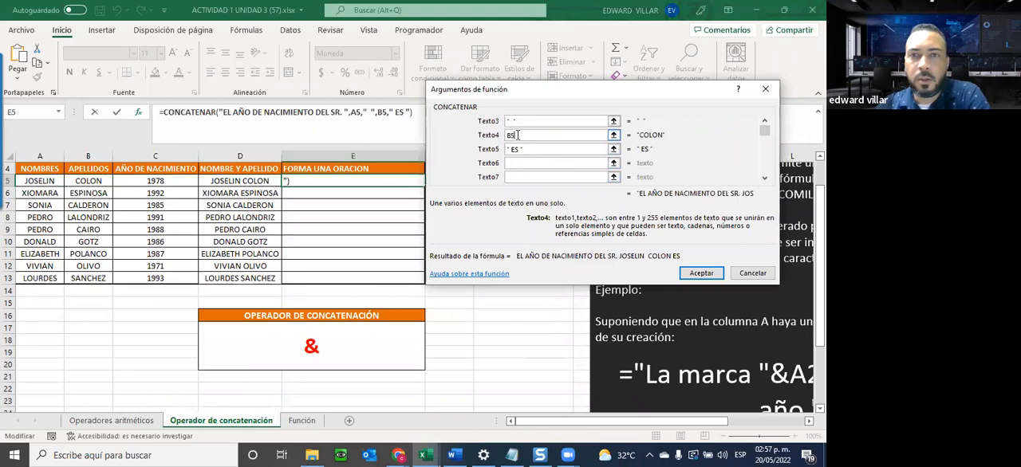
pyautogui.click(515, 121)
pyautogui.press('BackSpace')
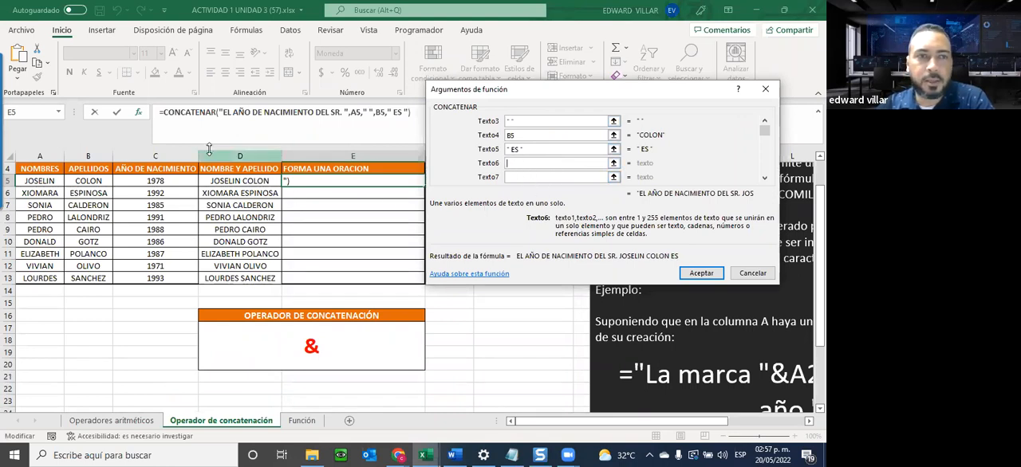
# Set Texto6 to the birth year in C5, accept the CONCATENAR formula and autofit column E.
pyautogui.click(155, 182)
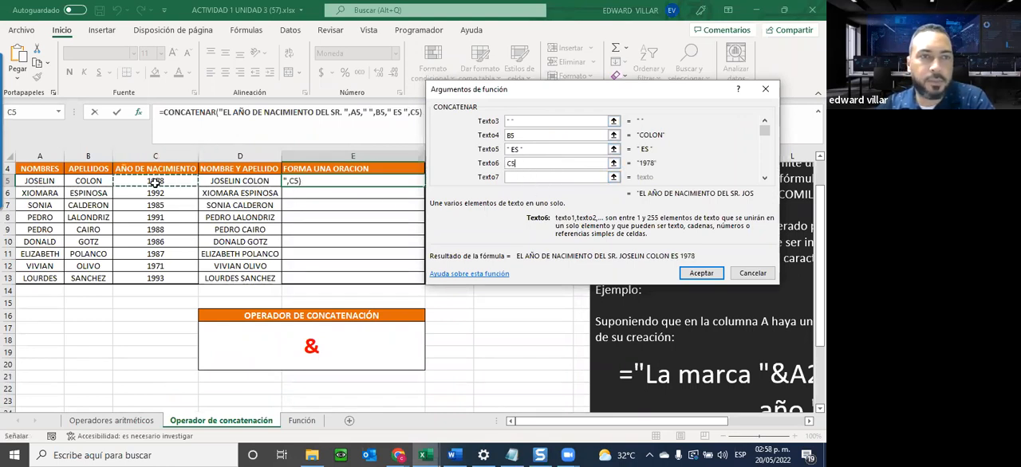
pyautogui.click(694, 275)
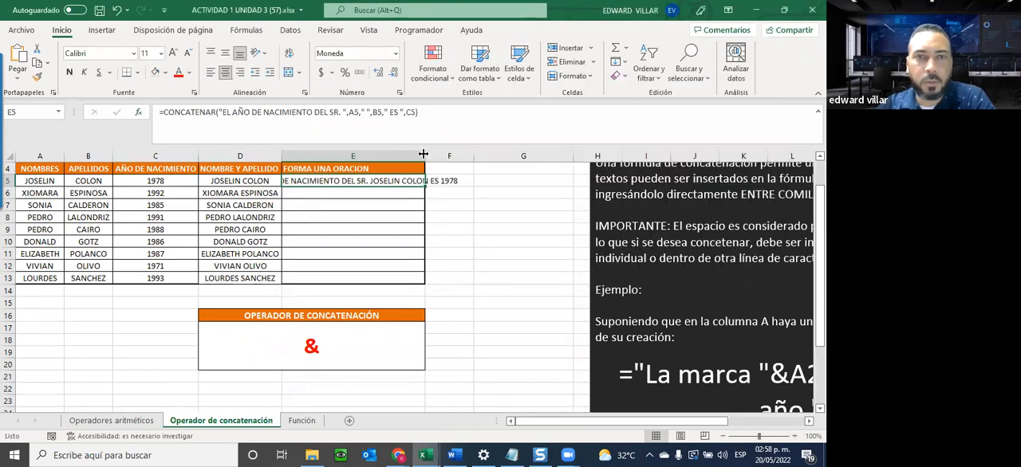
pyautogui.doubleClick(425, 153)
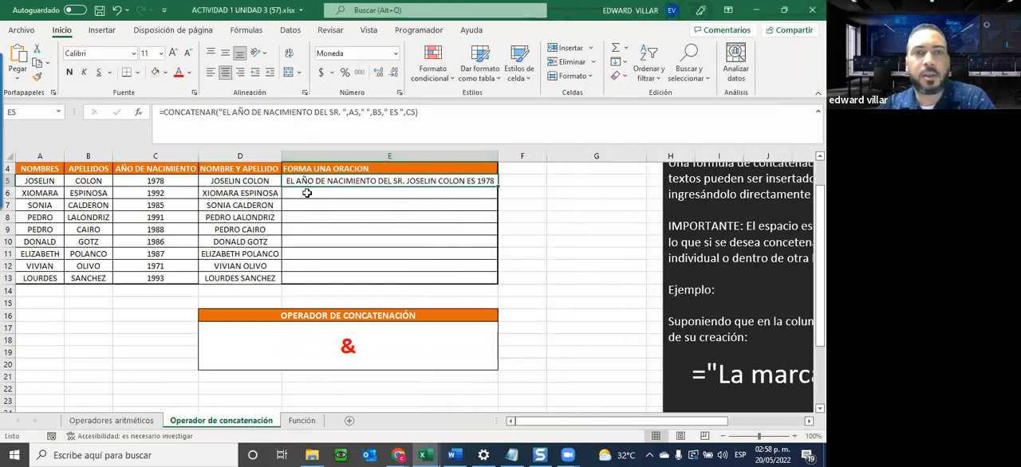
# Fill the sentence formula from E5 down to E13 and autofit column E to the copied sentences.
pyautogui.doubleClick(496, 187)
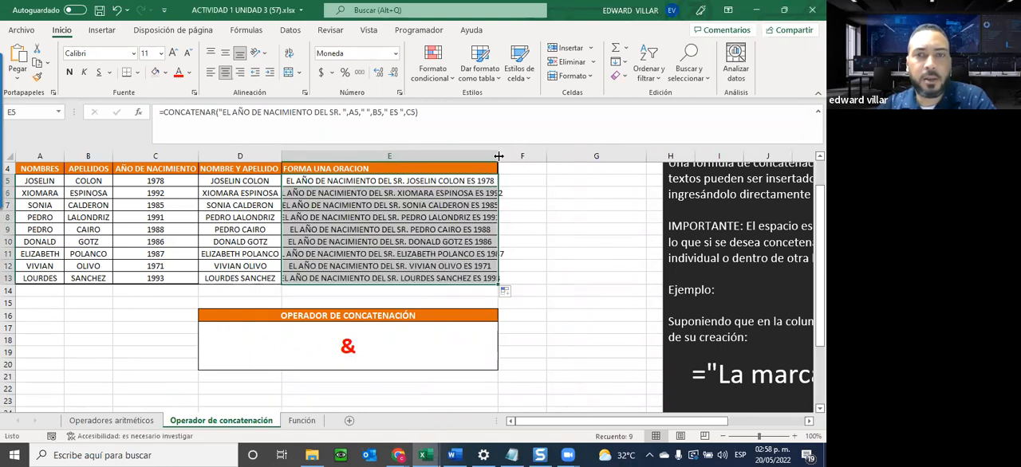
pyautogui.doubleClick(498, 153)
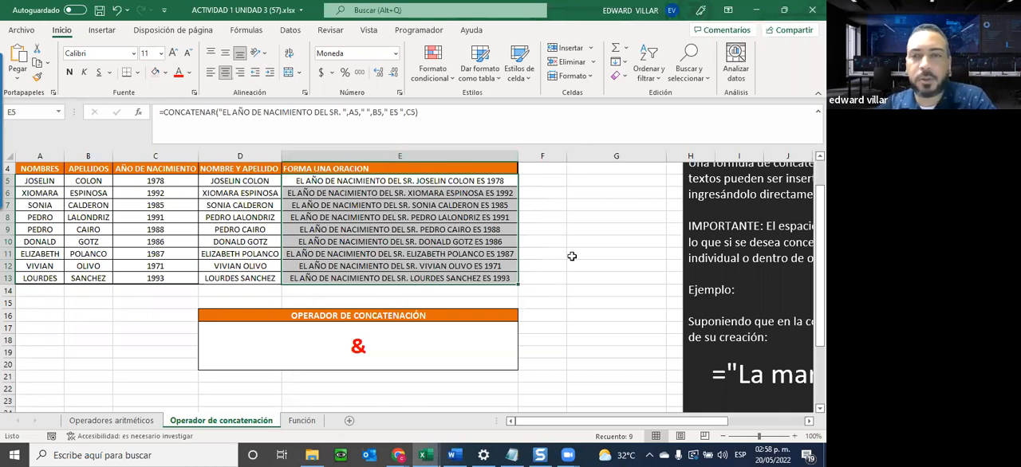
pyautogui.click(397, 205)
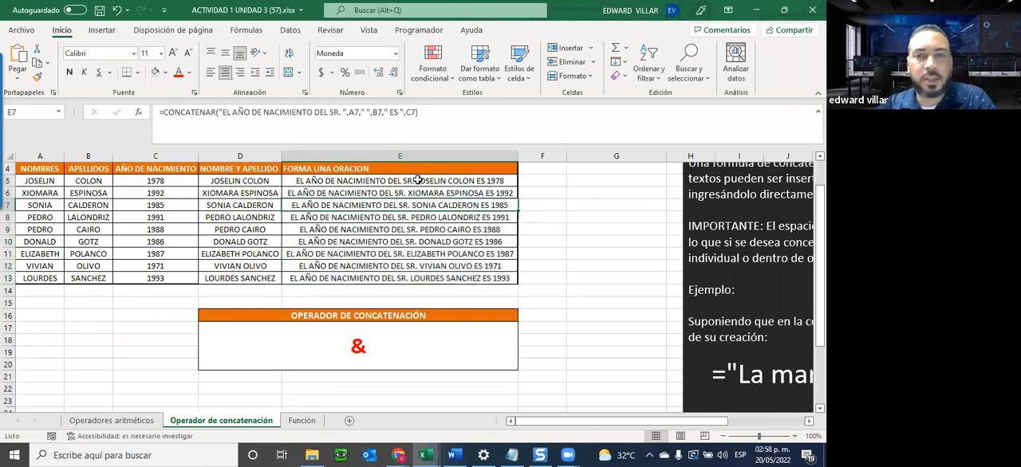
pyautogui.moveTo(407, 184); pyautogui.dragTo(409, 279)
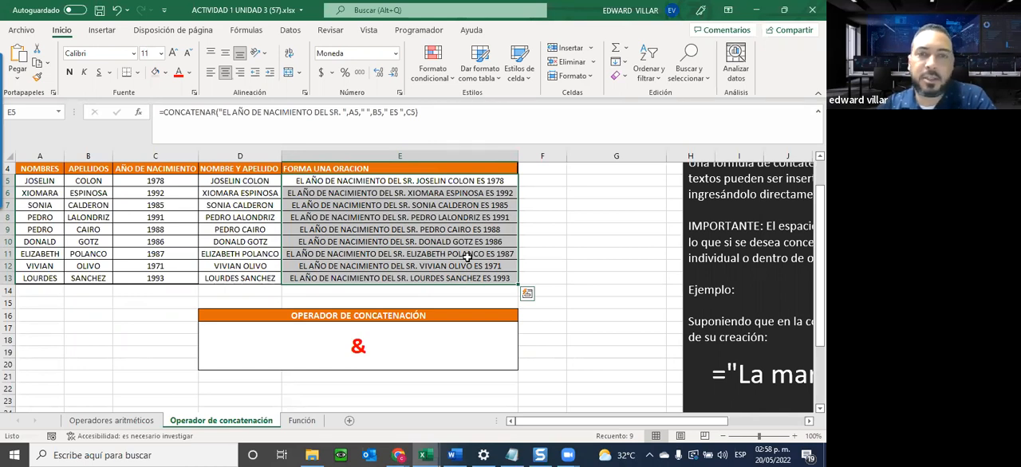
pyautogui.click(576, 228)
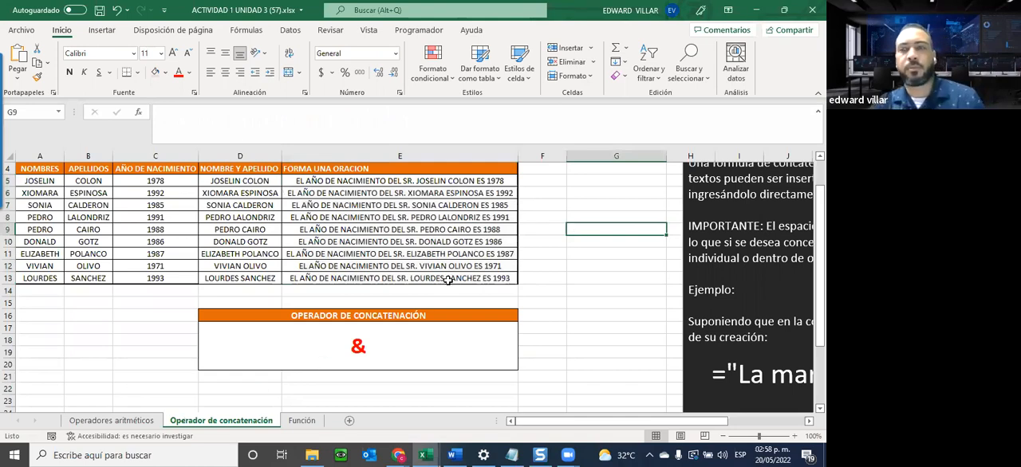
# Open the Función sheet and examine the notes on function syntax, argument separators, argument types and results.
pyautogui.click(301, 420)
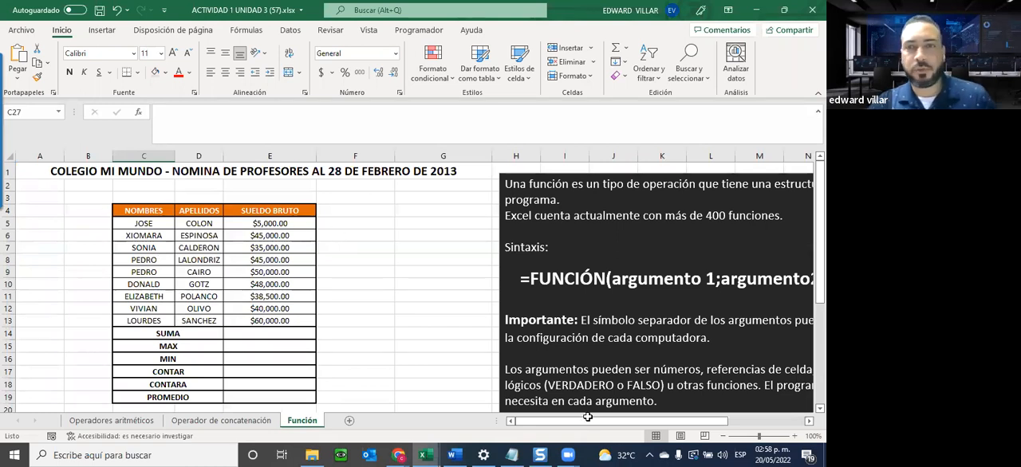
pyautogui.moveTo(588, 420); pyautogui.dragTo(642, 418)
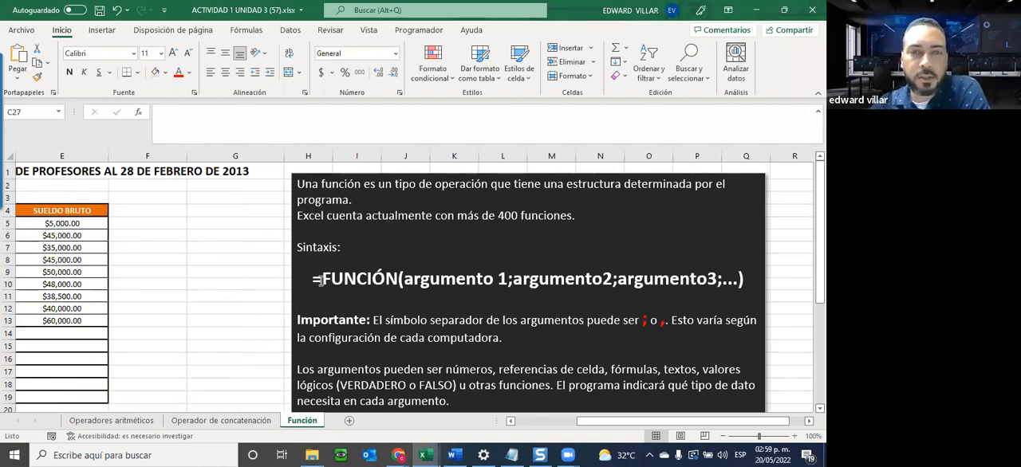
pyautogui.moveTo(320, 278); pyautogui.dragTo(388, 277)
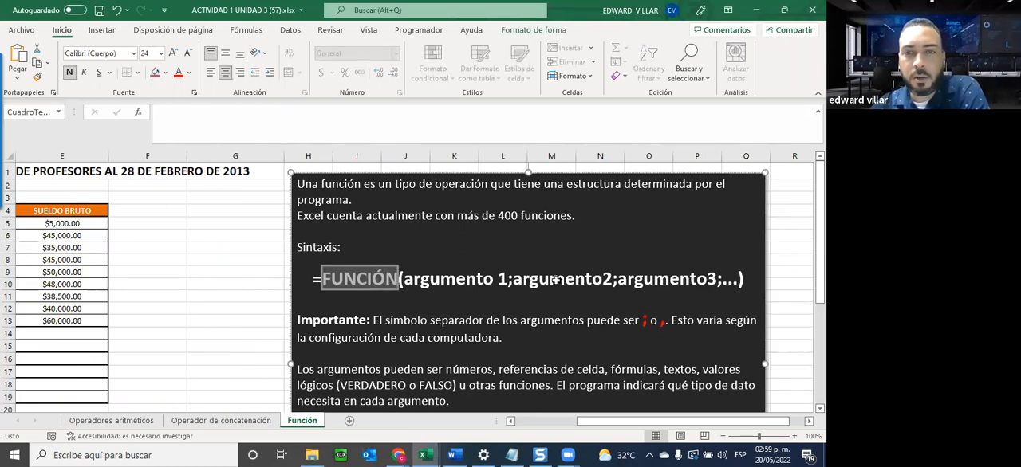
pyautogui.moveTo(408, 281); pyautogui.dragTo(716, 280)
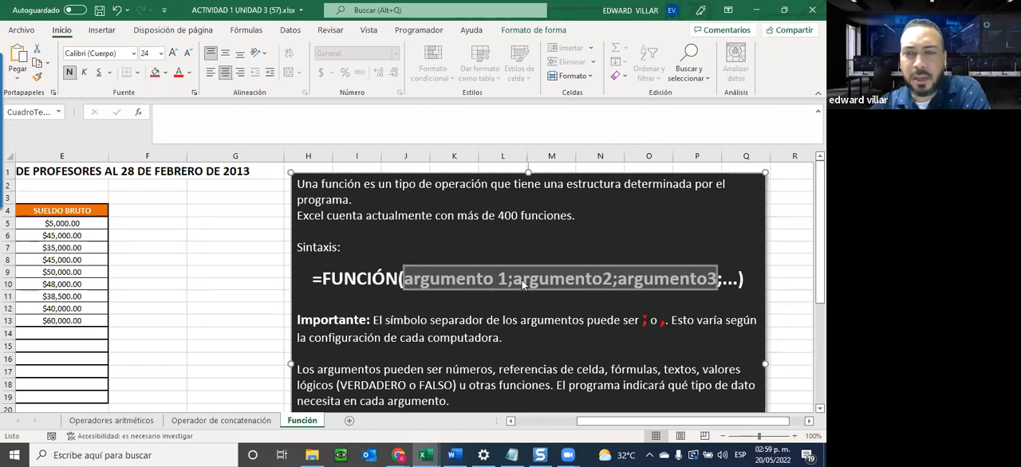
pyautogui.click(512, 282)
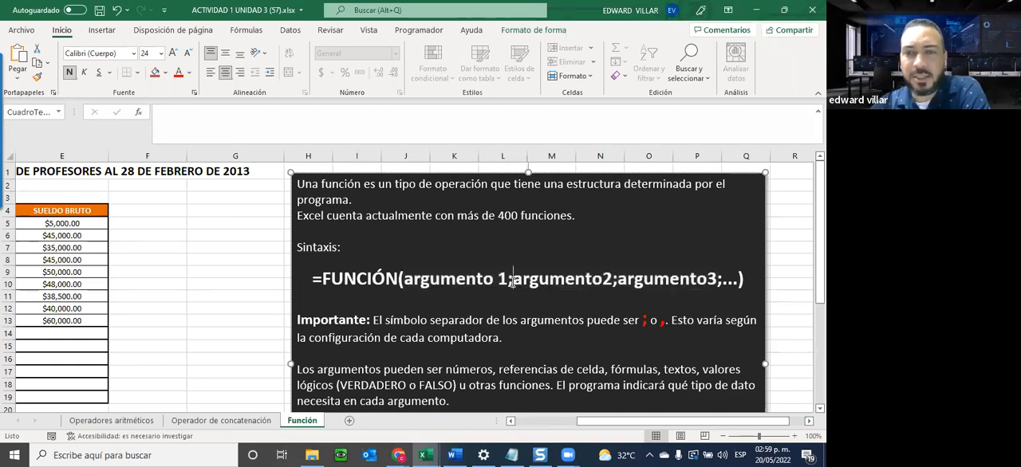
pyautogui.moveTo(512, 283); pyautogui.dragTo(508, 283)
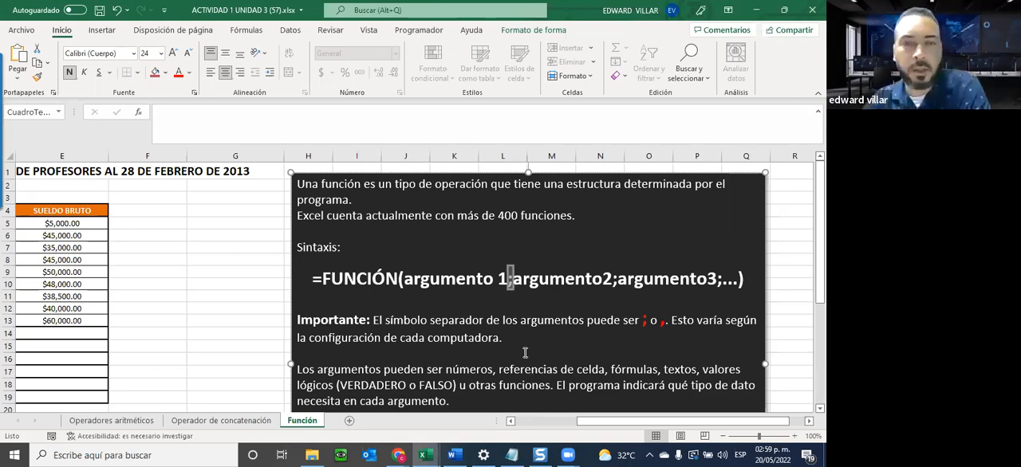
pyautogui.scroll(-2, 438, 319)
pyautogui.scroll(-1, 444, 330)
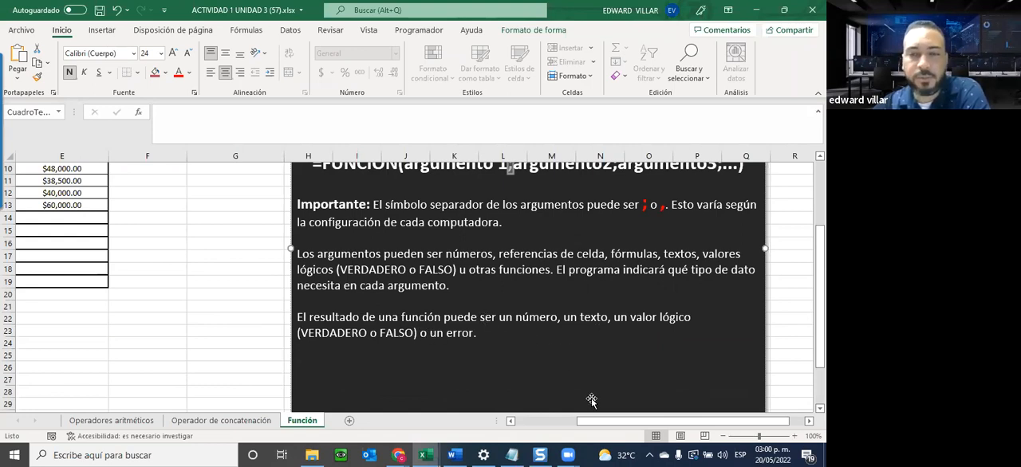
pyautogui.scroll(-3, 591, 398)
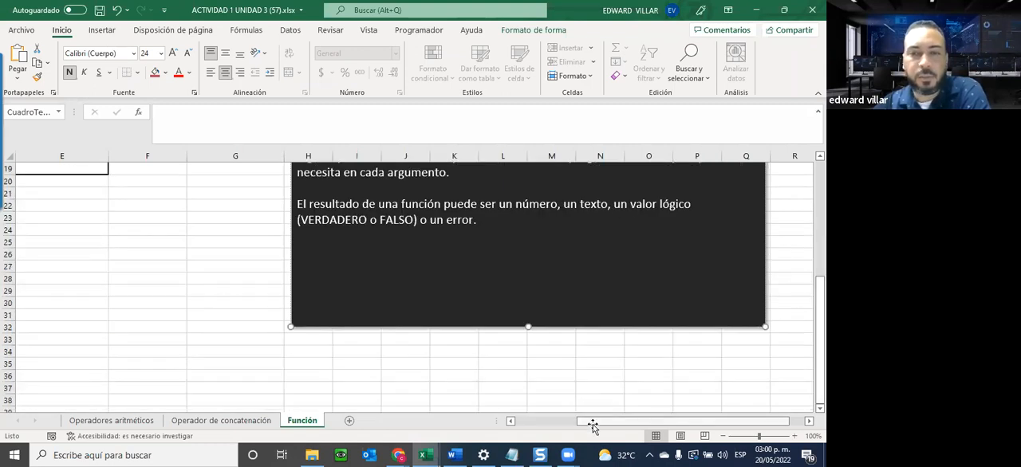
# Review the SUMA to PROMEDIO summary rows and the SUELDO BRUTO values in E5:E13.
pyautogui.hscroll(-2, 187, 317)
pyautogui.scroll(5, 187, 316)
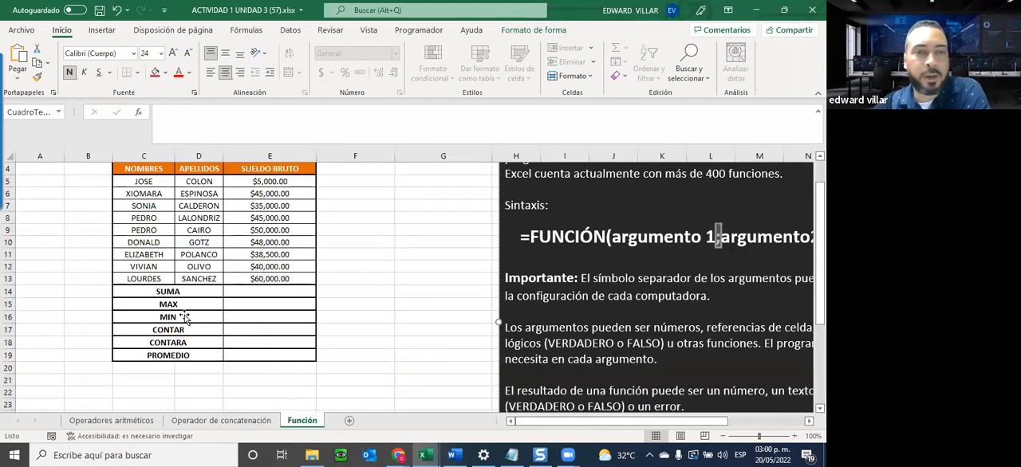
pyautogui.scroll(1, 184, 317)
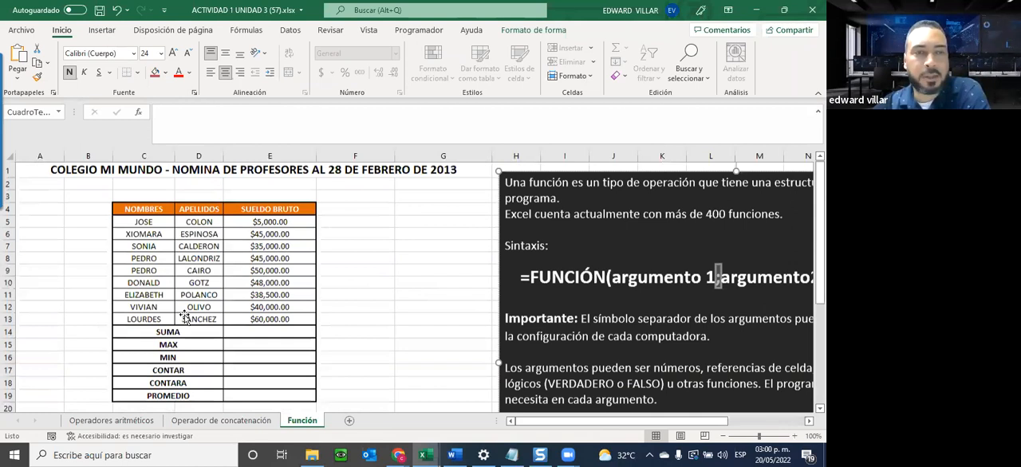
pyautogui.click(146, 334)
pyautogui.hotkey('shift', 'Down')
pyautogui.hotkey('shift', 'Down')
pyautogui.hotkey('shift', 'Down')
pyautogui.hotkey('shift', 'Down')
pyautogui.hotkey('shift', 'Down')
pyautogui.moveTo(271, 226); pyautogui.dragTo(269, 321)
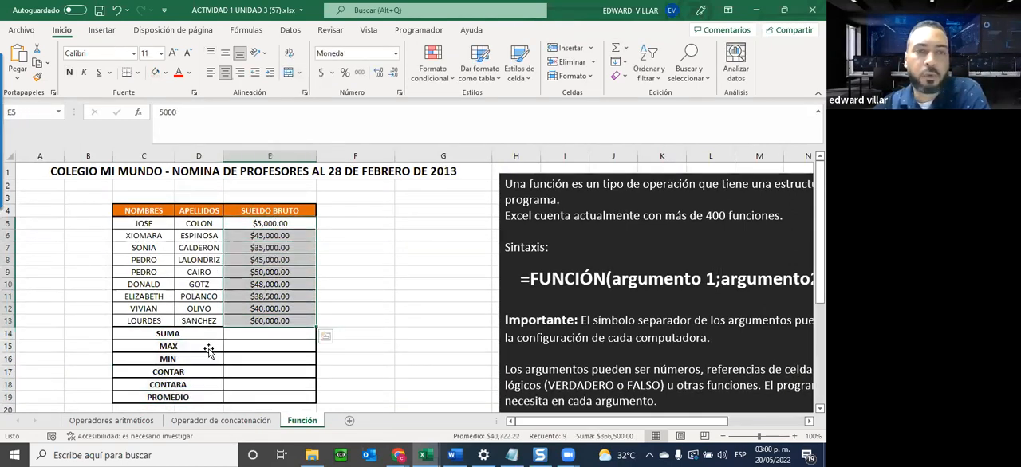
# Insert a SUMA function over E5:E13 in the SUMA cell E14 and check the resulting formula's range.
pyautogui.click(238, 335)
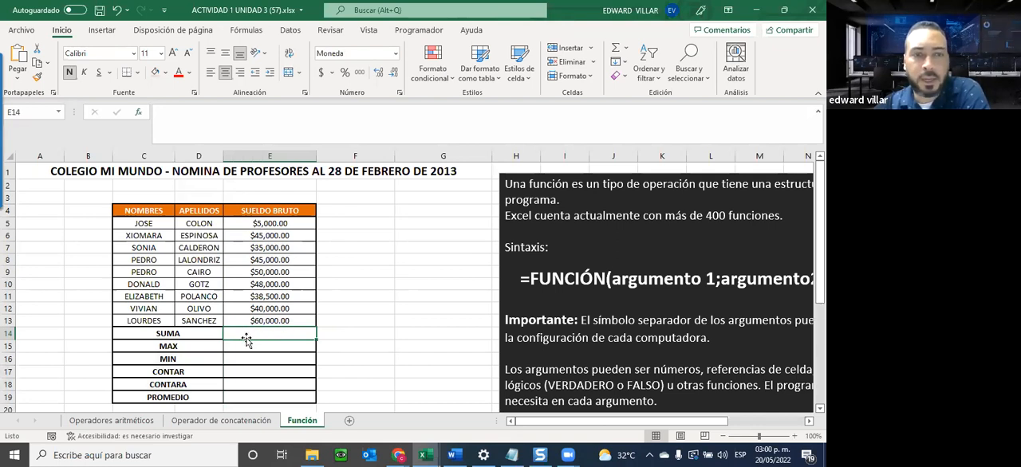
pyautogui.click(153, 125)
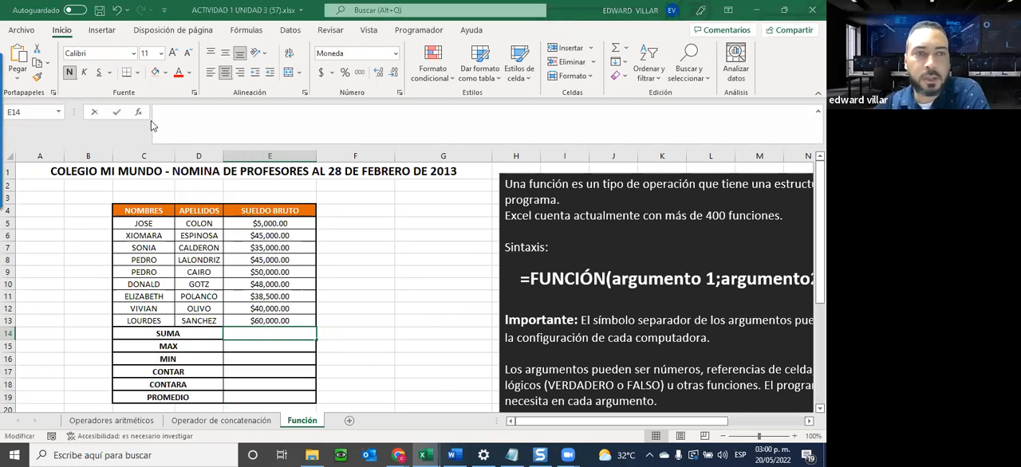
pyautogui.hotkey('shift', 'F3')
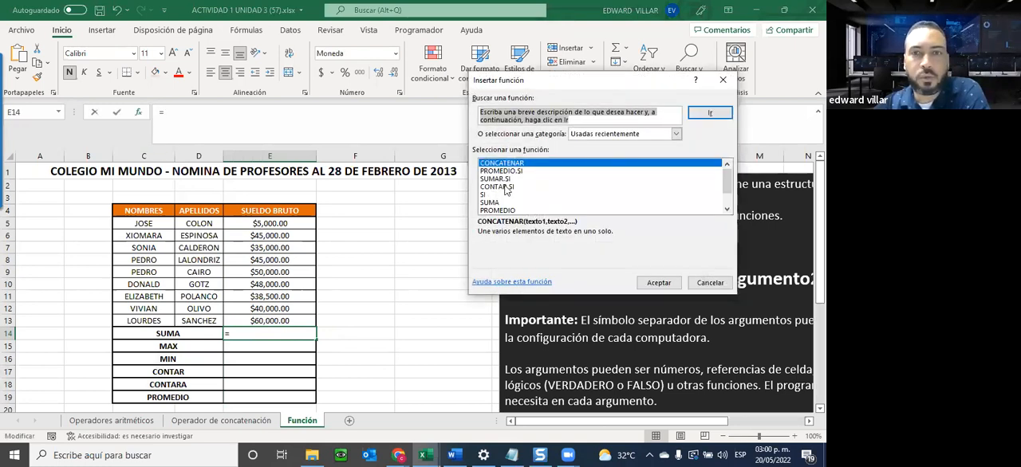
pyautogui.click(489, 202)
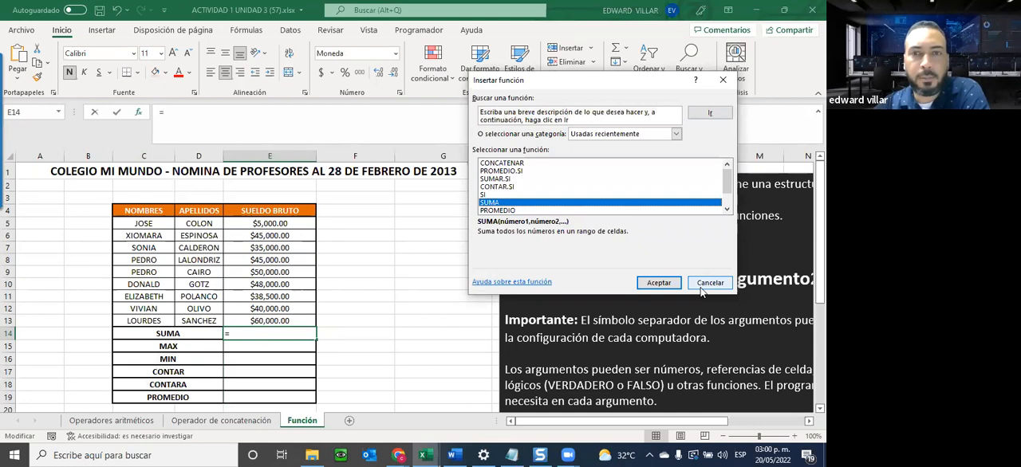
pyautogui.click(659, 283)
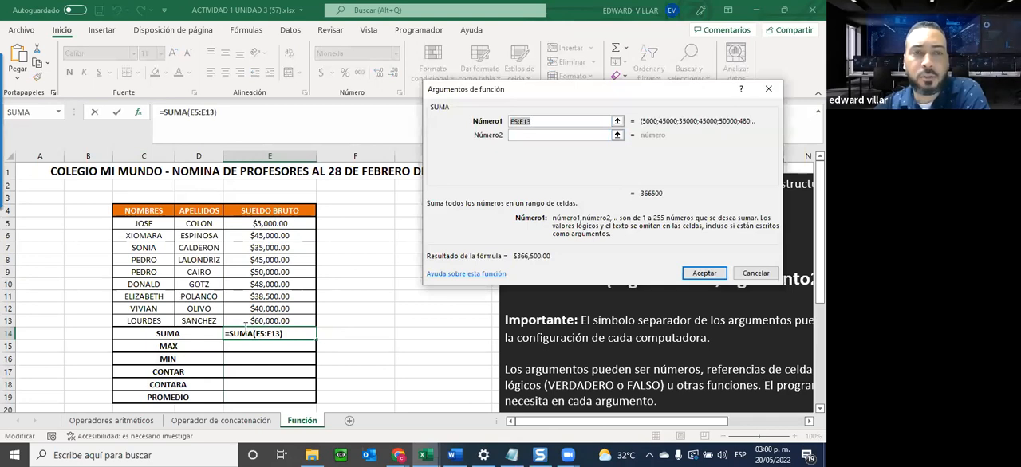
pyautogui.moveTo(243, 225); pyautogui.dragTo(246, 322)
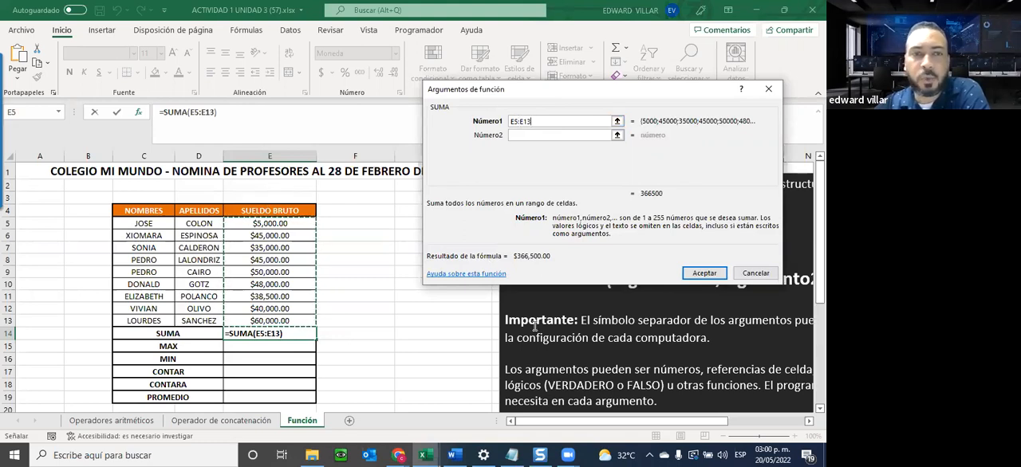
pyautogui.click(705, 273)
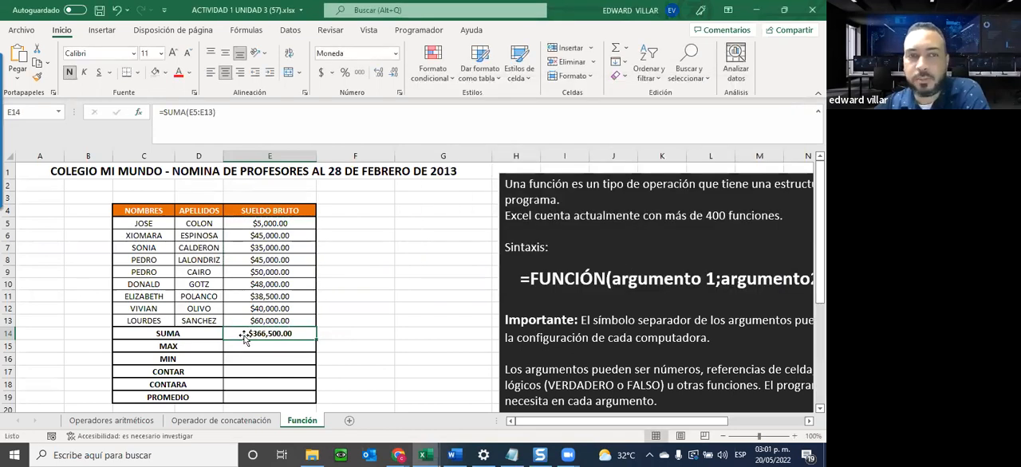
pyautogui.doubleClick(244, 336)
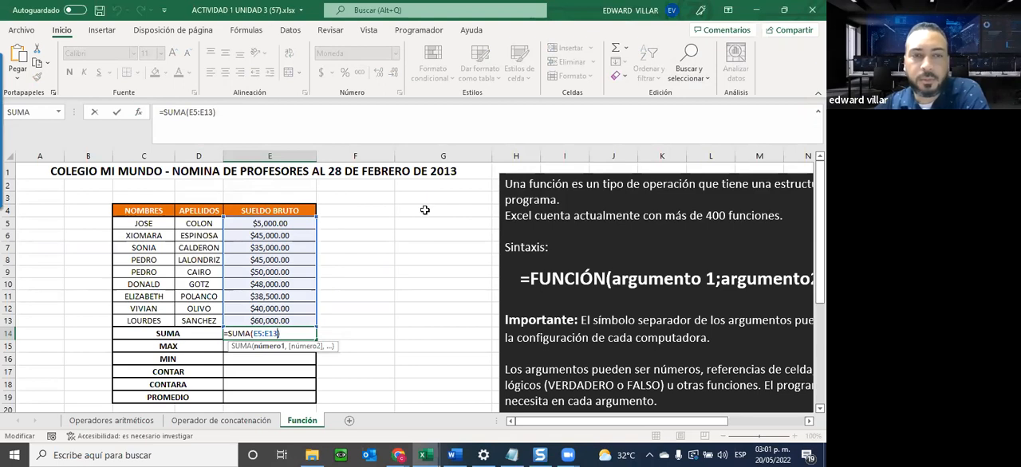
pyautogui.hotkey('ctrl', 'Return')
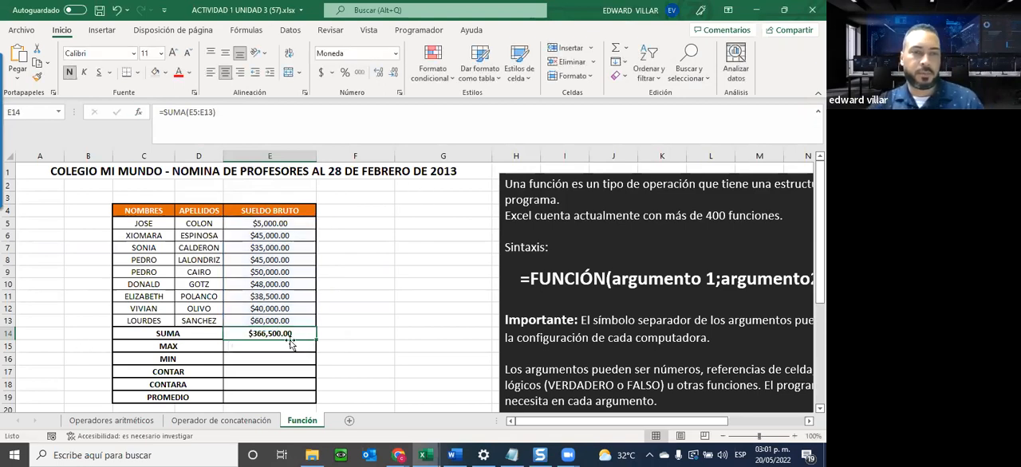
# Search for the MAX function and insert it in E15 with the salary range E5:E13 as its argument.
pyautogui.click(233, 348)
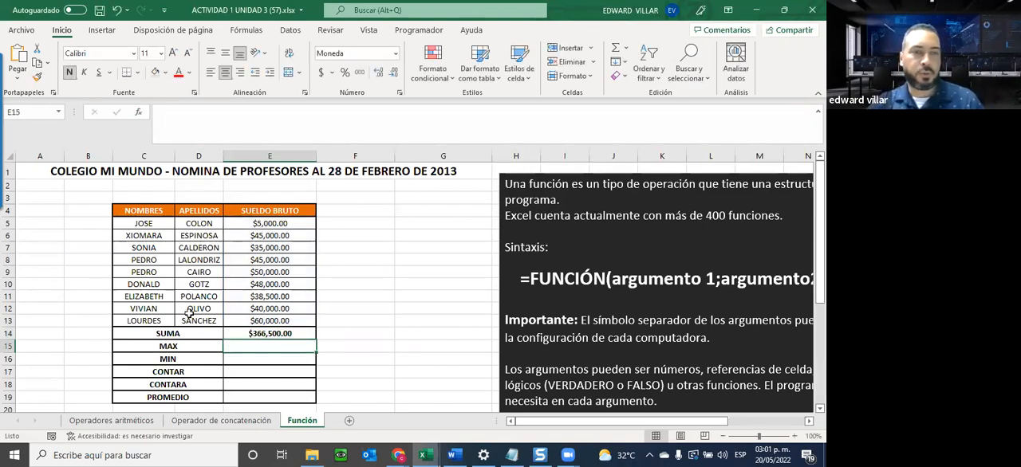
pyautogui.click(139, 113)
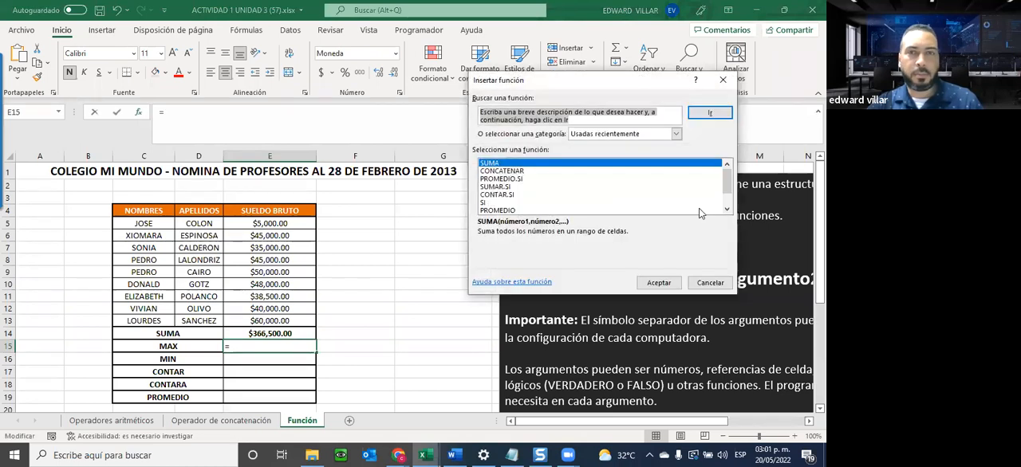
pyautogui.click(726, 209)
pyautogui.click(726, 209)
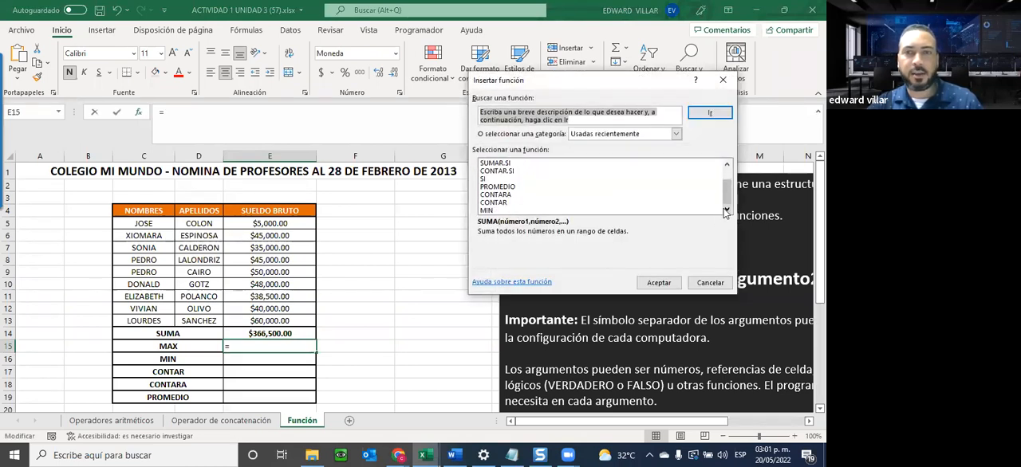
pyautogui.write('MAX')
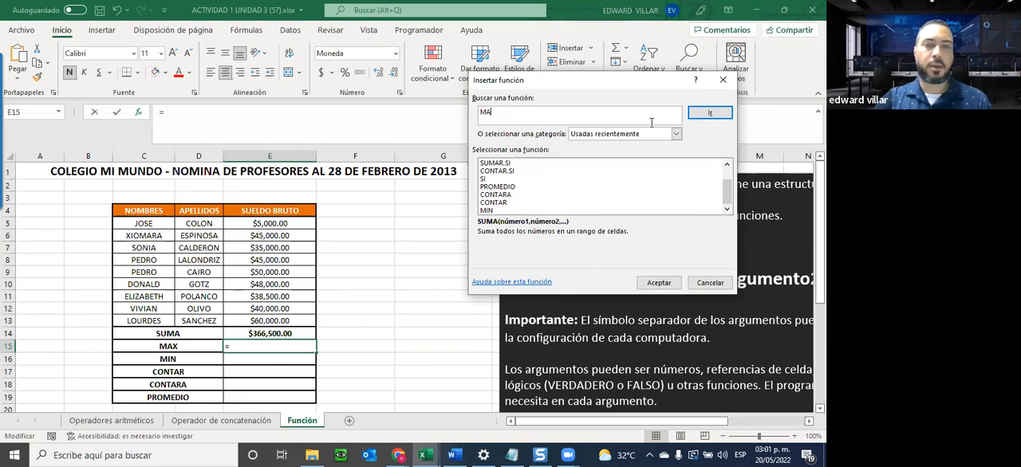
pyautogui.click(709, 115)
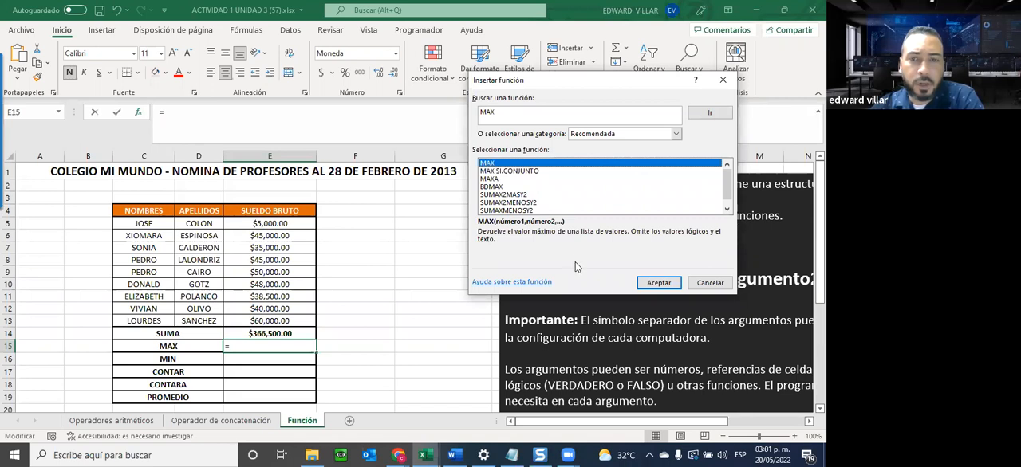
pyautogui.click(658, 282)
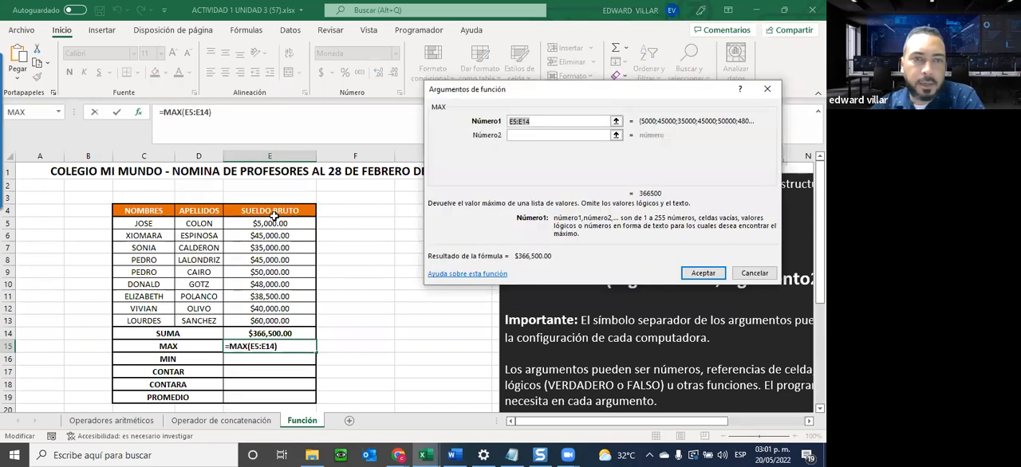
pyautogui.moveTo(268, 224); pyautogui.dragTo(269, 321)
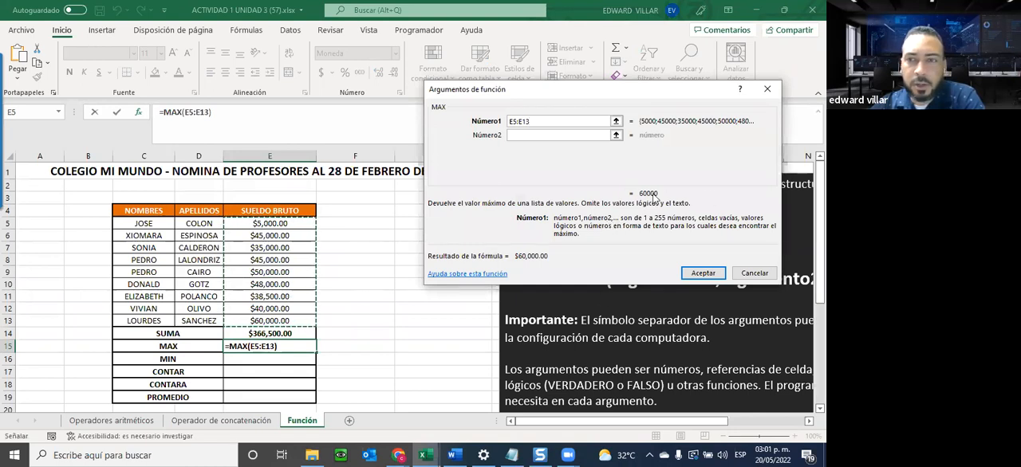
pyautogui.click(702, 273)
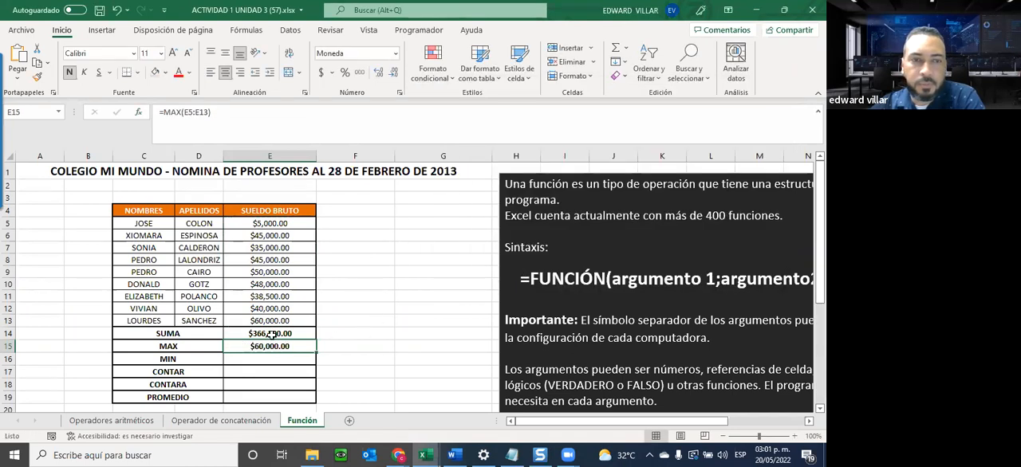
# Change the SUELDO BRUTO value in E5 to 80000 to test the MAX formula.
pyautogui.click(249, 224)
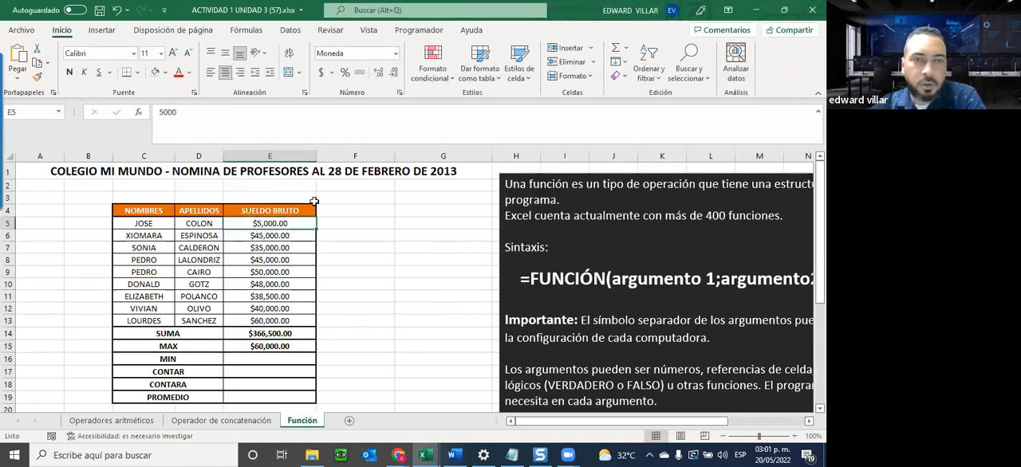
pyautogui.write('80000')
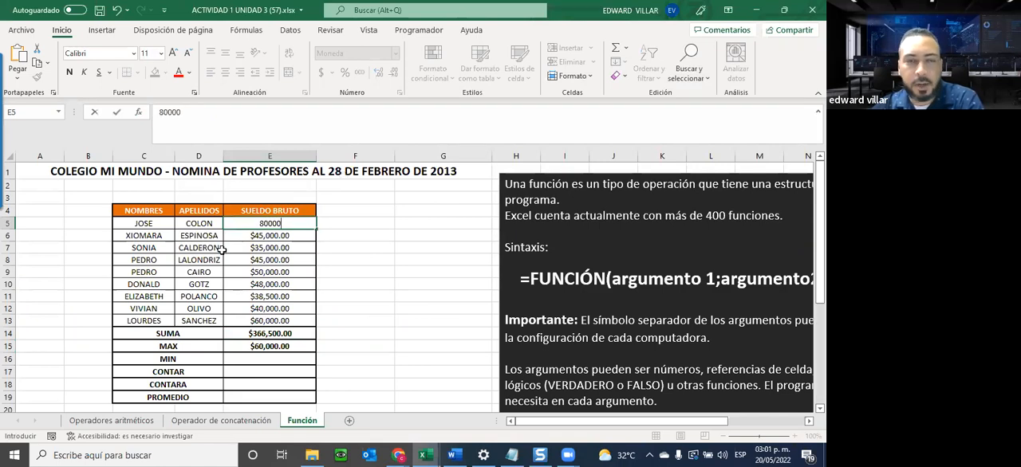
pyautogui.press('Return')
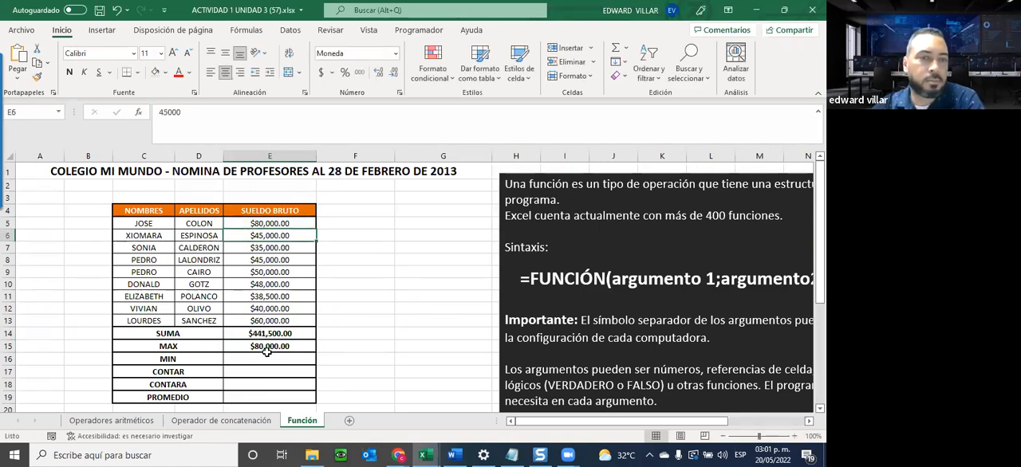
# Search for the MIN function and insert it in E16 with the salary range E5:E13 as its argument.
pyautogui.click(270, 357)
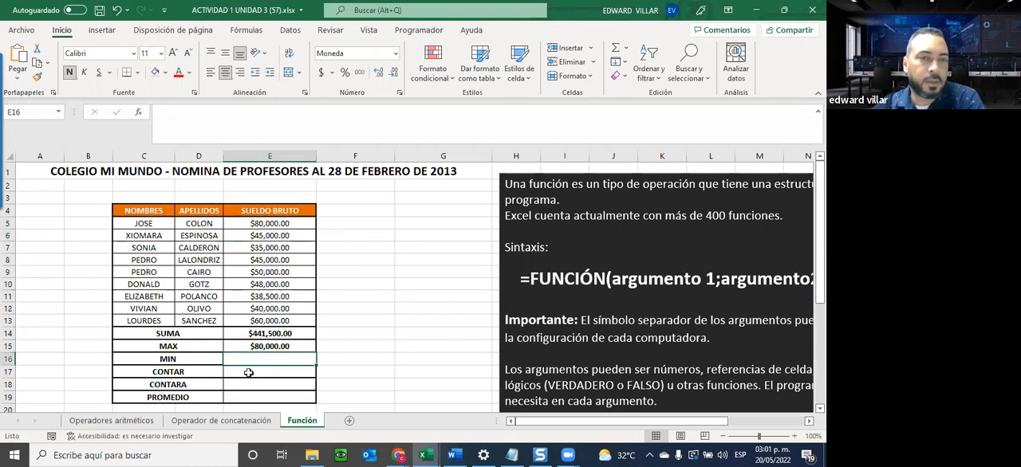
pyautogui.click(138, 112)
pyautogui.scroll(-1, 550, 187)
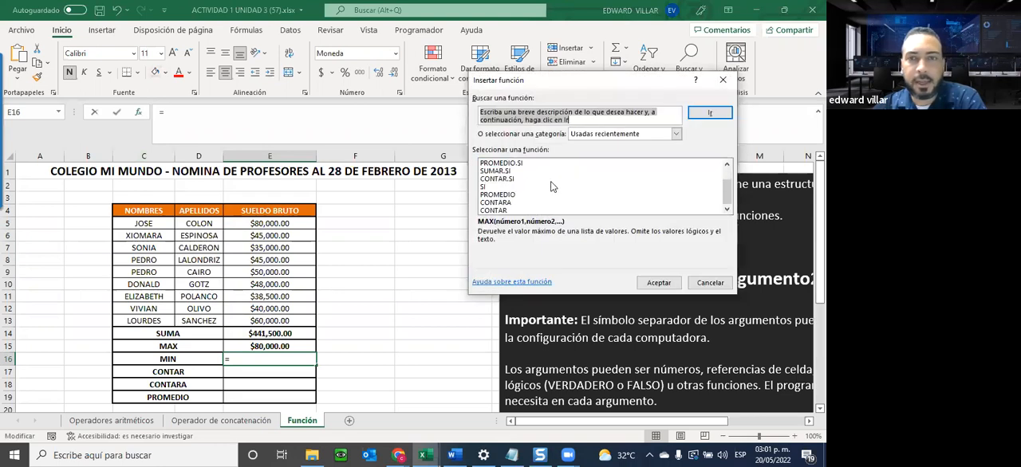
pyautogui.write('M')
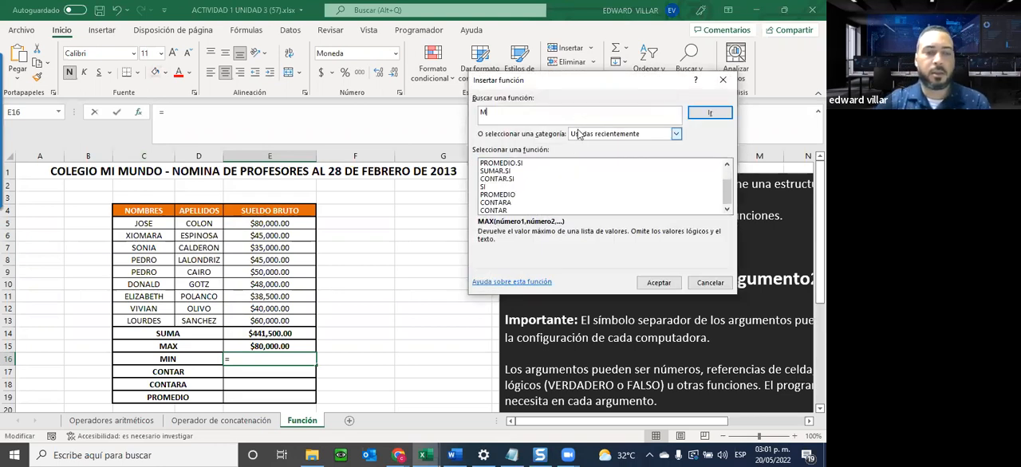
pyautogui.write('IN')
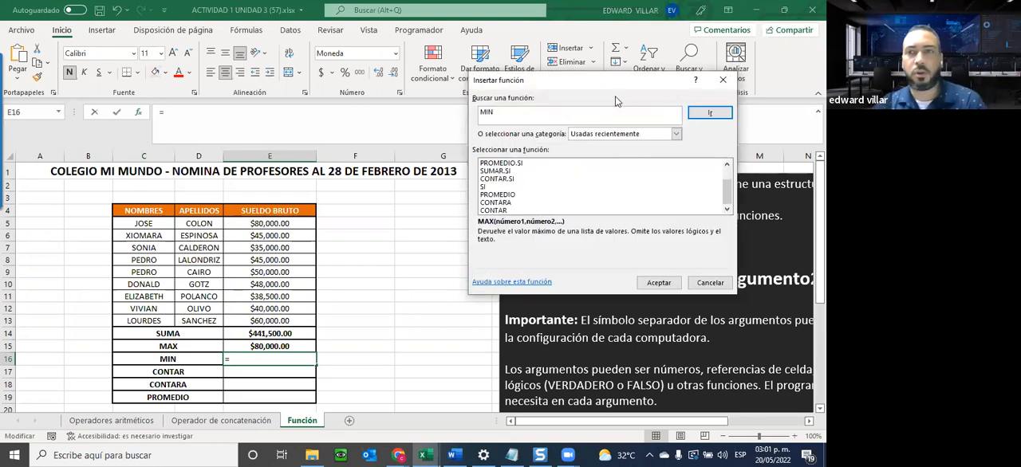
pyautogui.click(706, 117)
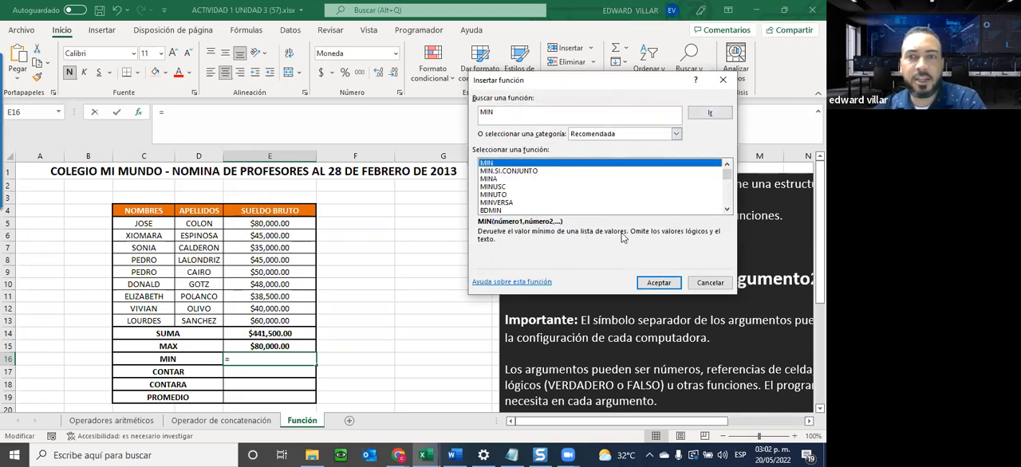
pyautogui.click(662, 288)
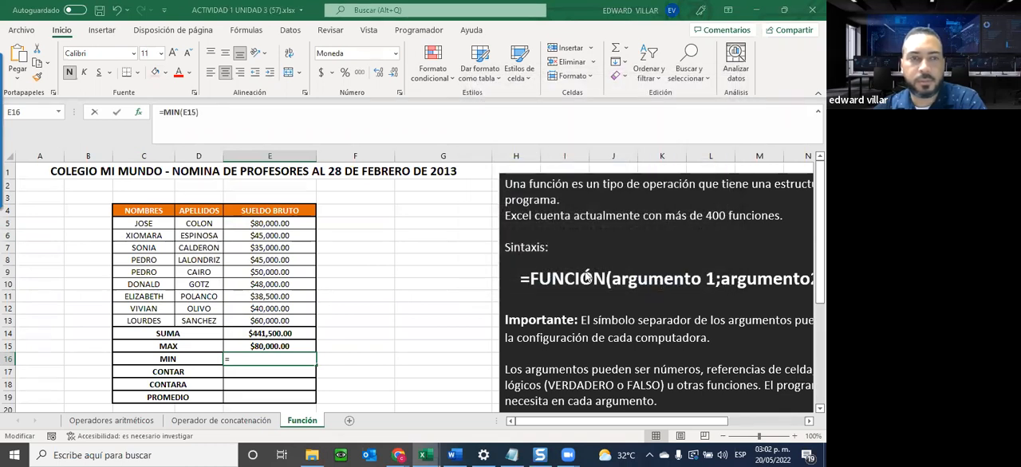
pyautogui.moveTo(271, 223); pyautogui.dragTo(271, 321)
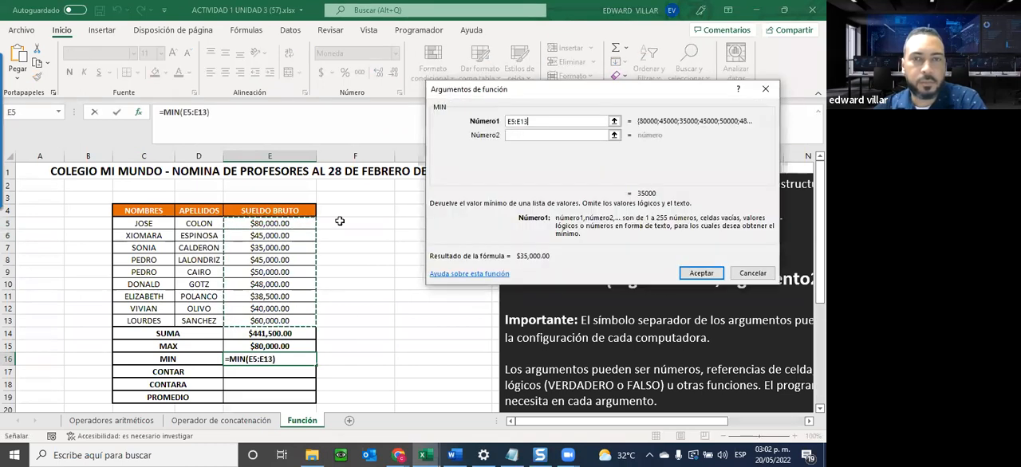
pyautogui.click(701, 273)
# Change the SUELDO BRUTO value in E8 to 5000 to test the MIN formula.
pyautogui.click(274, 260)
pyautogui.write('5000')
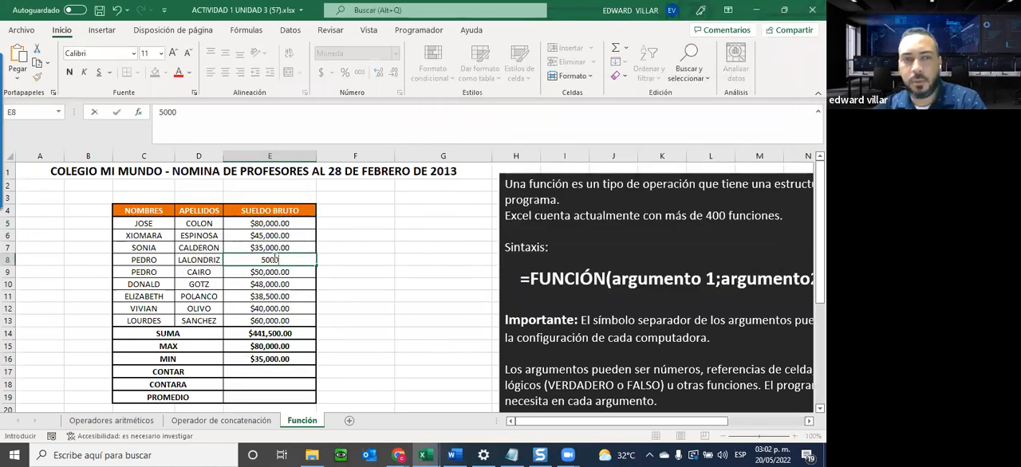
pyautogui.press('Return')
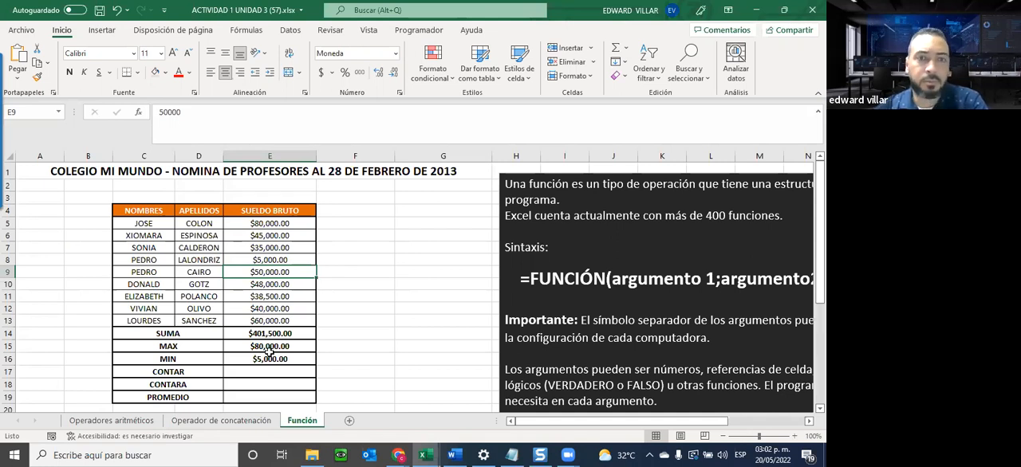
# Search for the CONTAR function and insert it in E17 with the salary range E5:E13 as its argument.
pyautogui.click(273, 375)
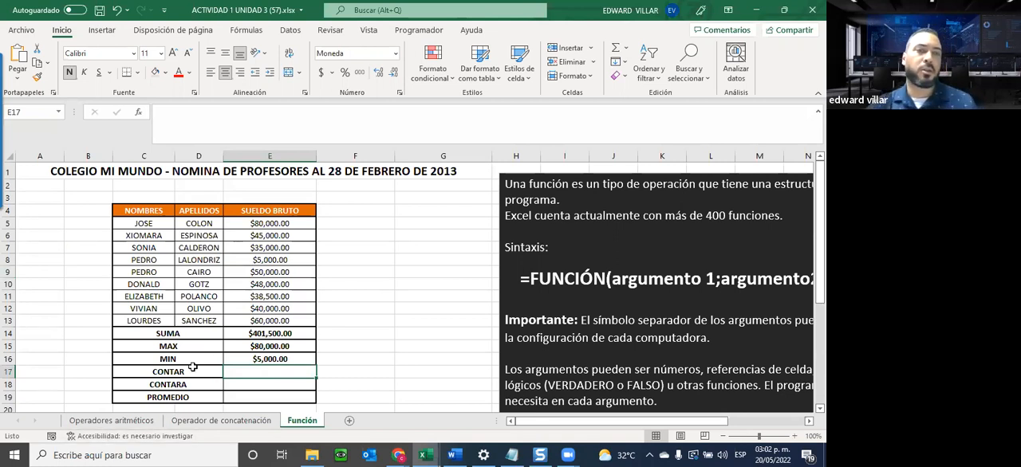
pyautogui.click(140, 113)
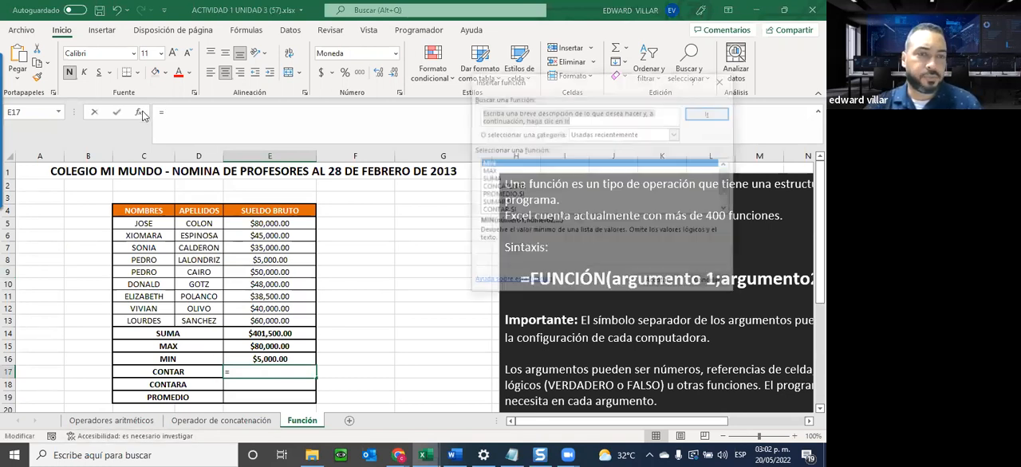
pyautogui.write('CO')
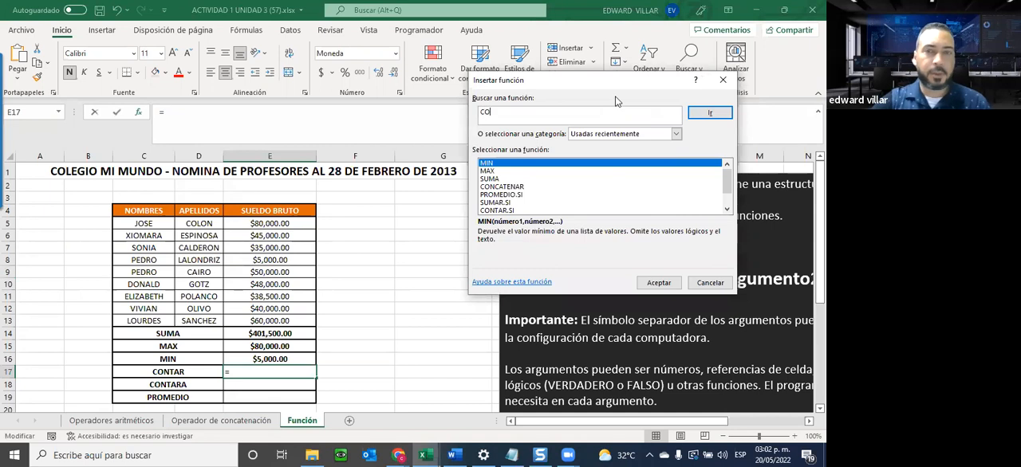
pyautogui.write('NTAR')
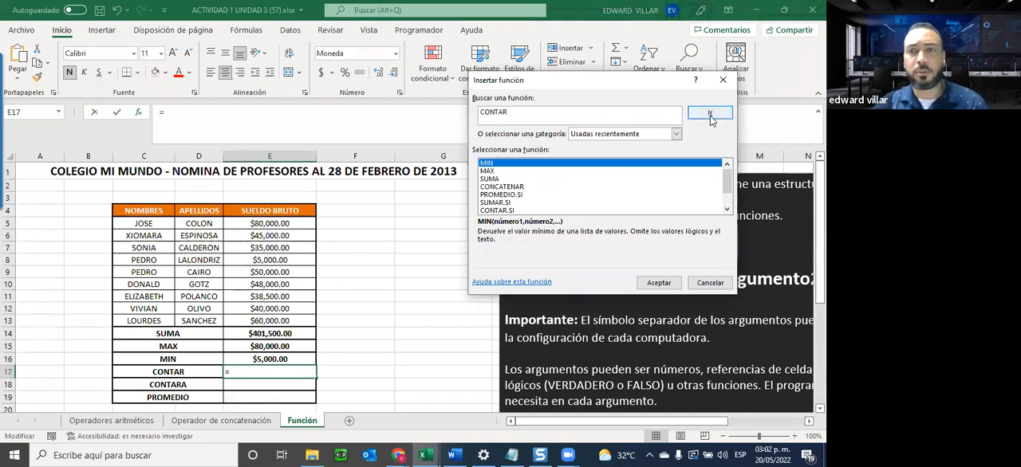
pyautogui.click(710, 112)
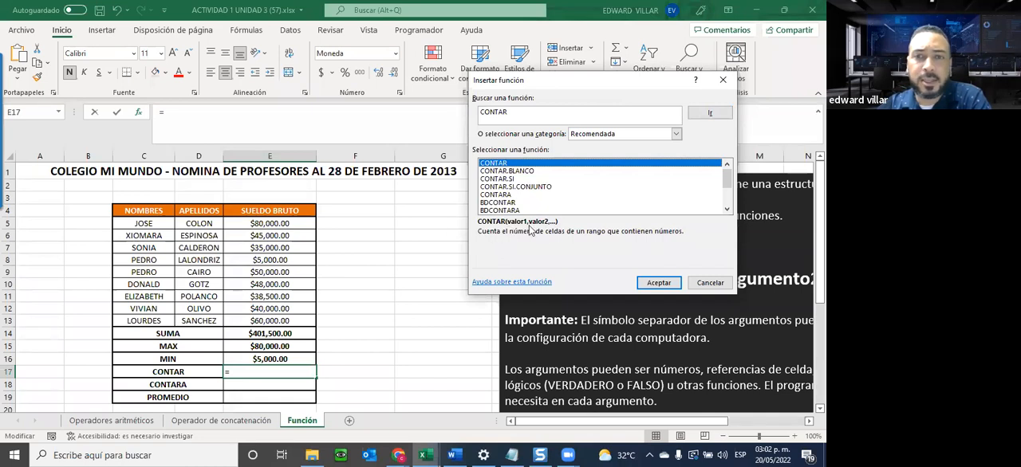
pyautogui.click(659, 282)
pyautogui.moveTo(251, 223); pyautogui.dragTo(238, 319)
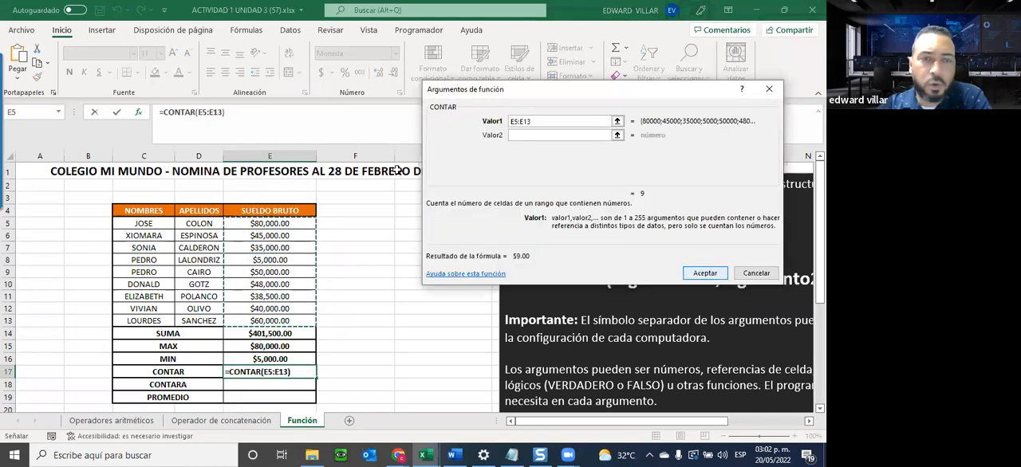
pyautogui.click(705, 274)
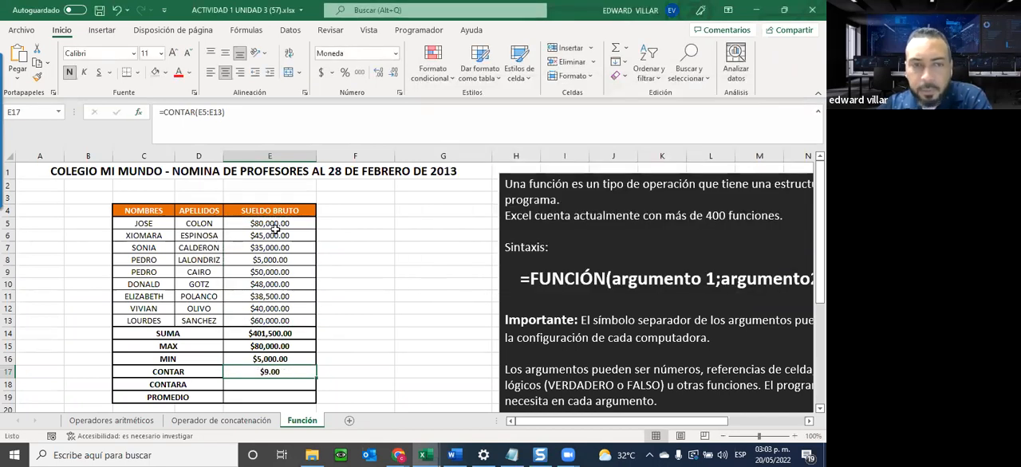
# Search for the CONTARA function and insert it in E18 with the salary range E5:E13 as its argument.
pyautogui.click(264, 383)
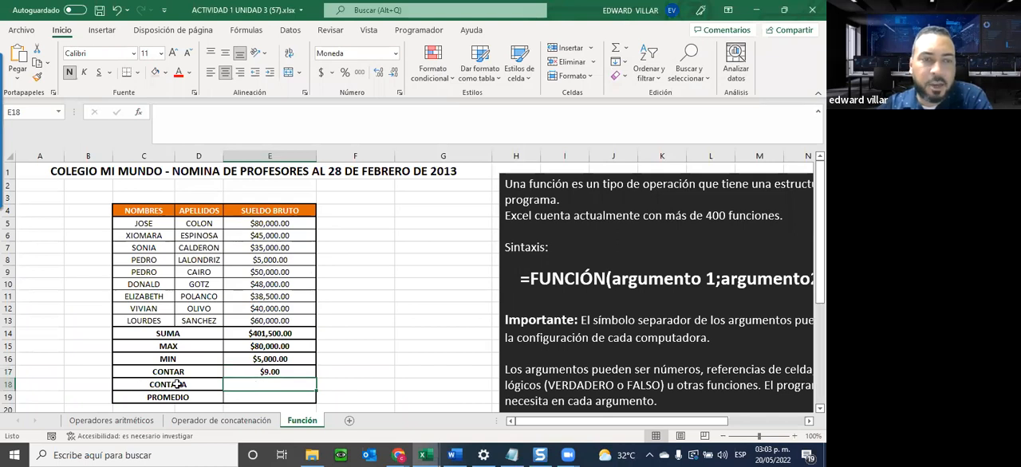
pyautogui.click(139, 113)
pyautogui.scroll(-1, 526, 184)
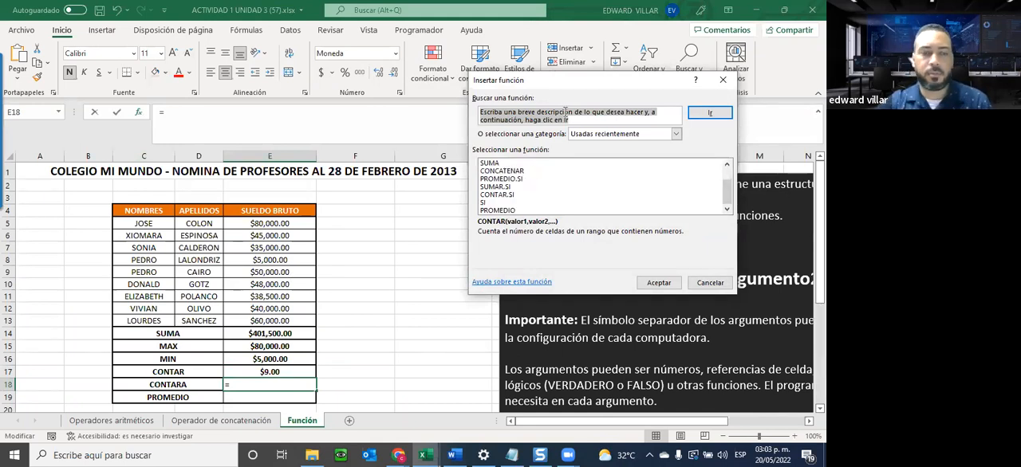
pyautogui.write('CONTARA')
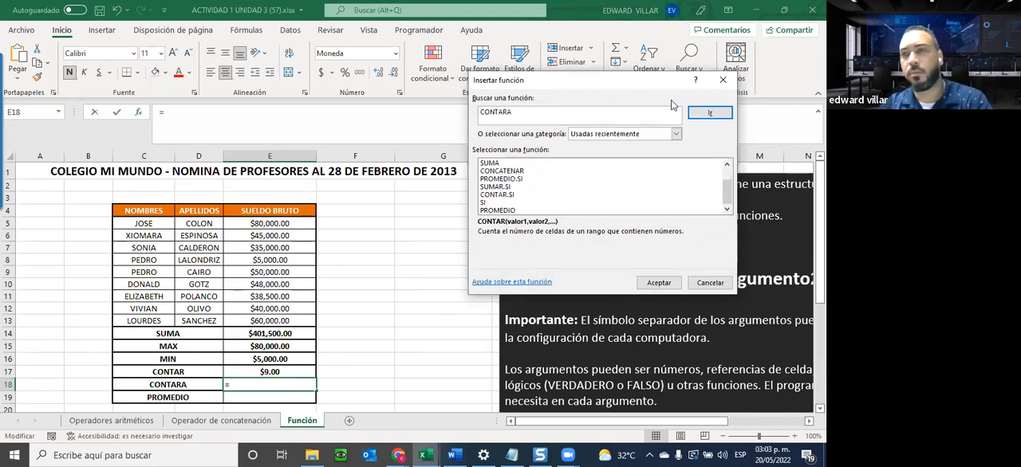
pyautogui.click(709, 114)
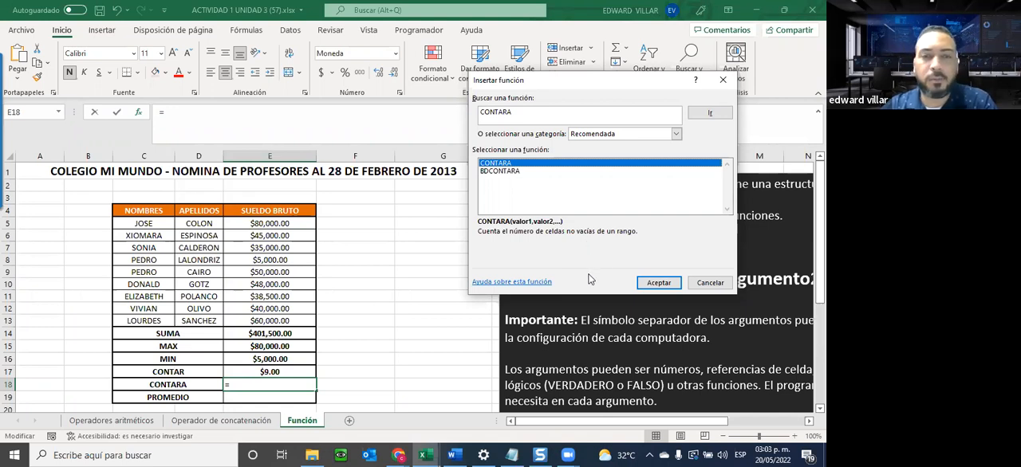
pyautogui.click(658, 284)
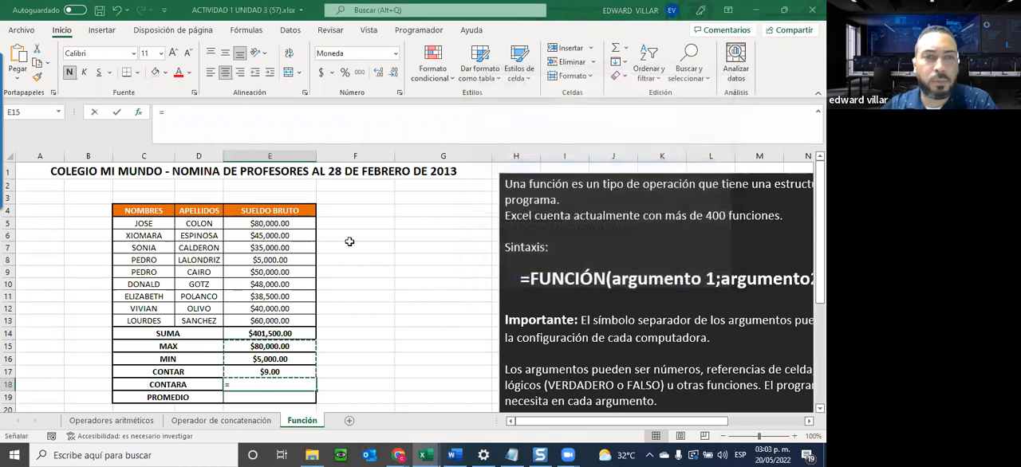
pyautogui.moveTo(245, 225); pyautogui.dragTo(242, 321)
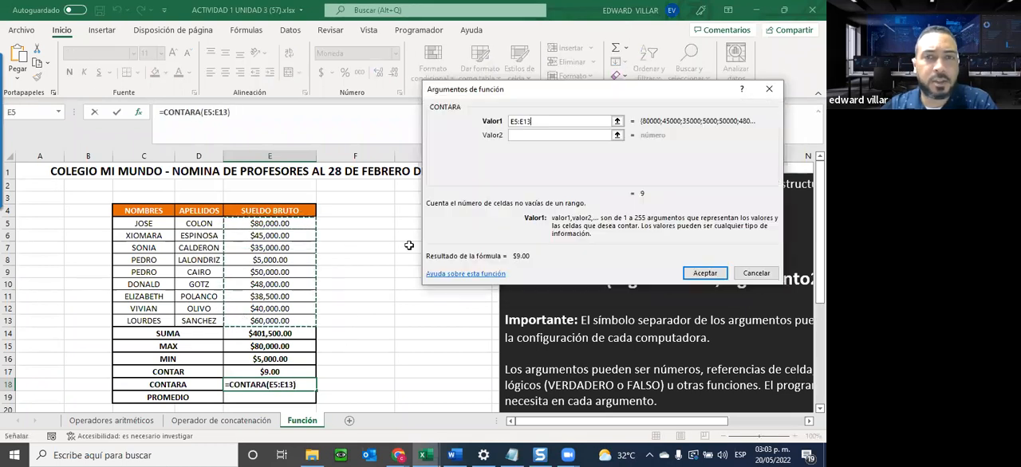
pyautogui.press('Return')
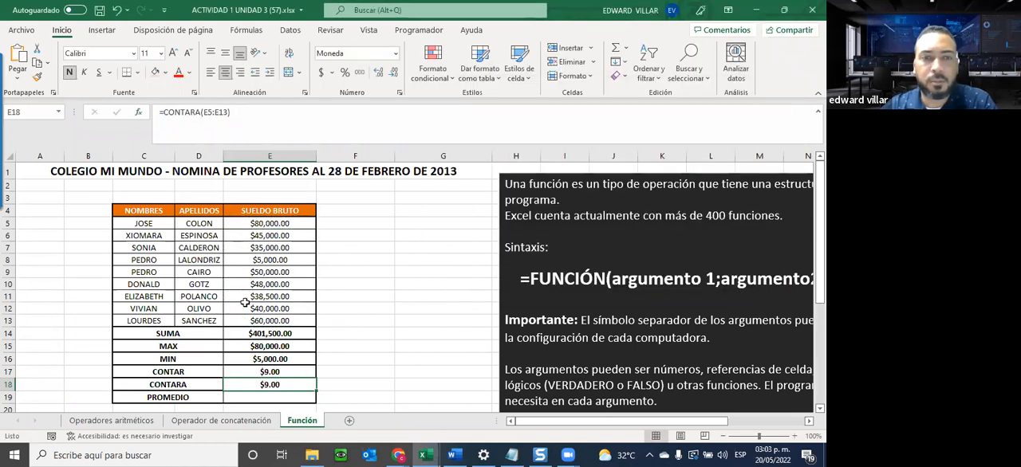
# Clear the SUELDO BRUTO value in E9 and enter the text HOLA to compare the CONTAR and CONTARA formulas.
pyautogui.click(267, 271)
pyautogui.press('Delete')
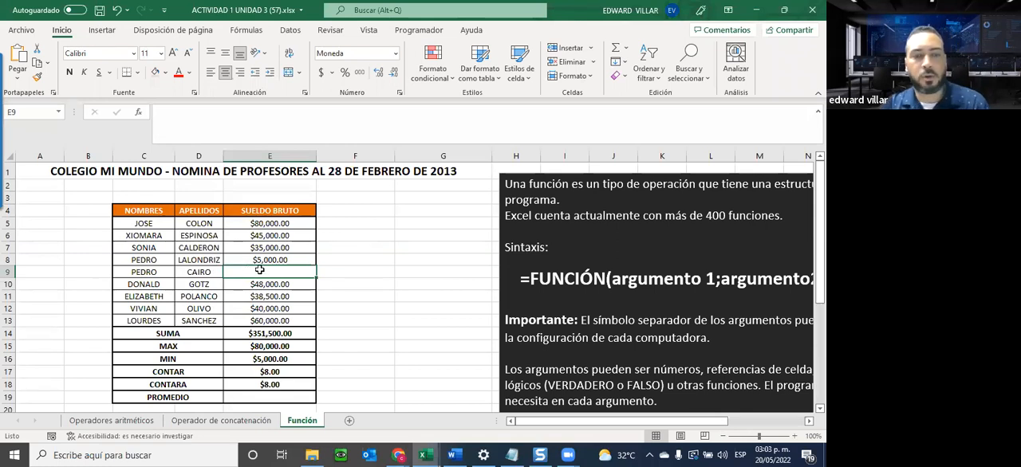
pyautogui.write('HOLA')
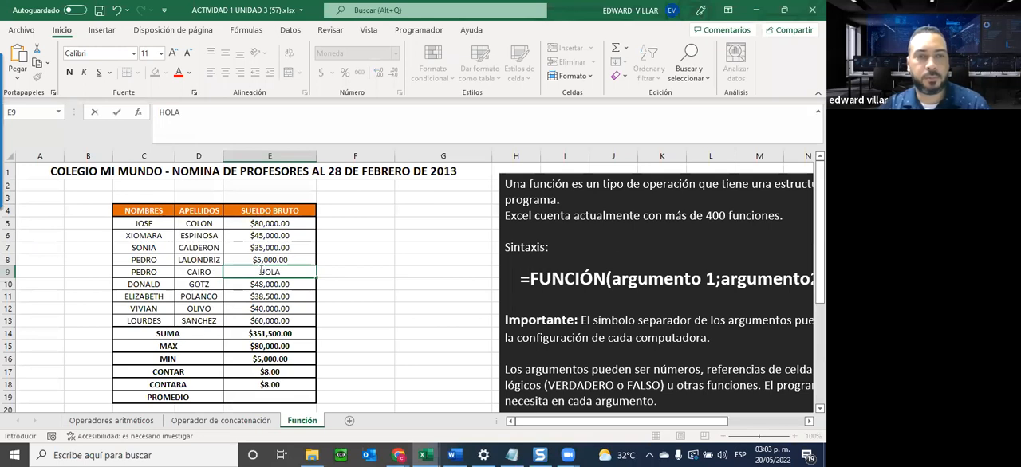
pyautogui.press('Return')
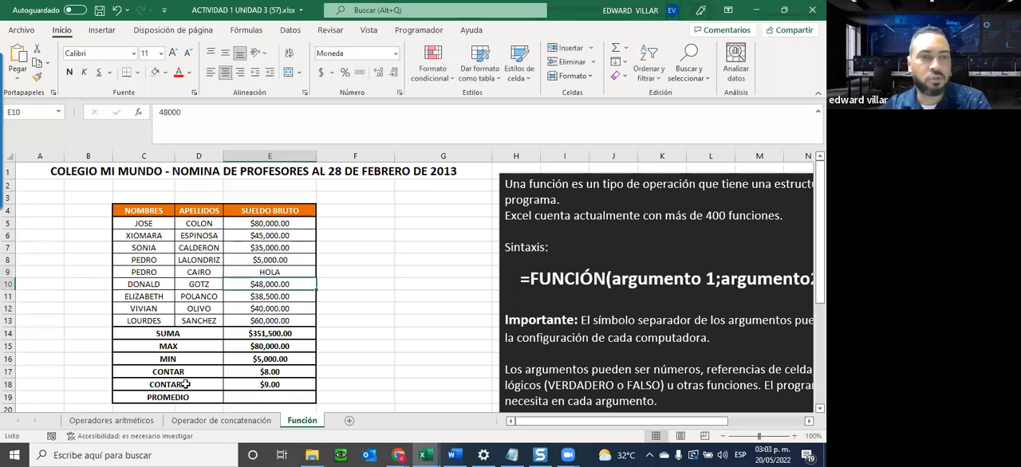
pyautogui.click(280, 384)
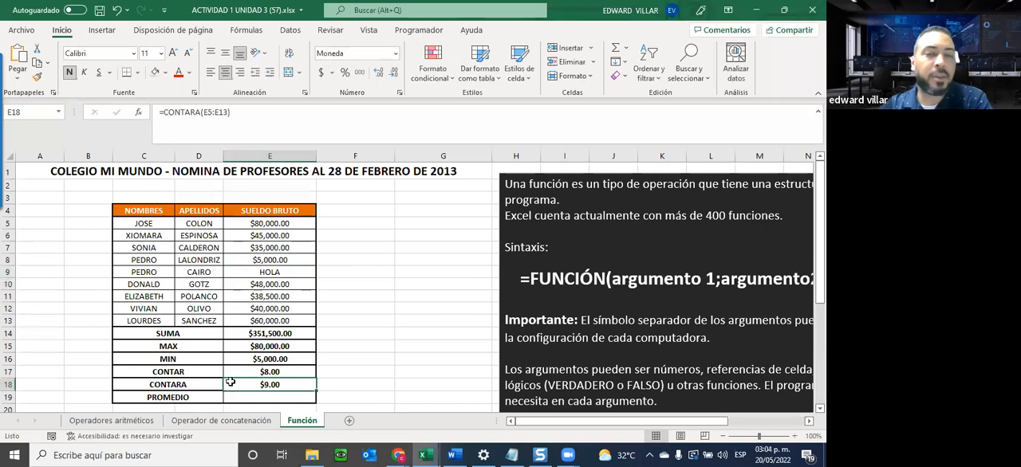
pyautogui.click(260, 274)
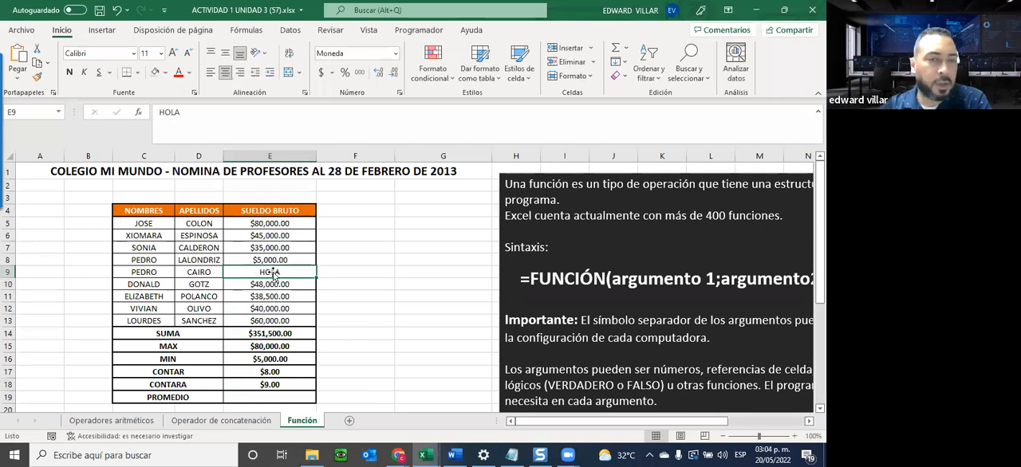
pyautogui.click(244, 372)
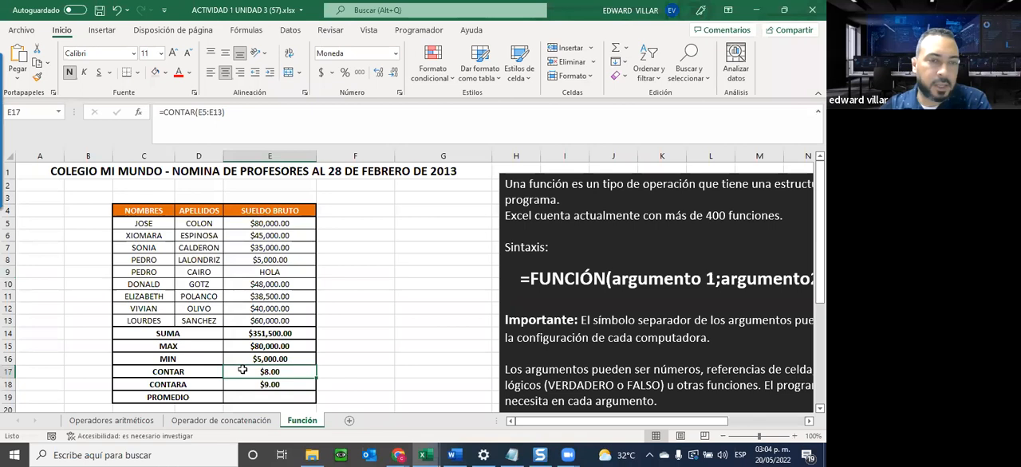
pyautogui.moveTo(170, 376); pyautogui.dragTo(242, 374)
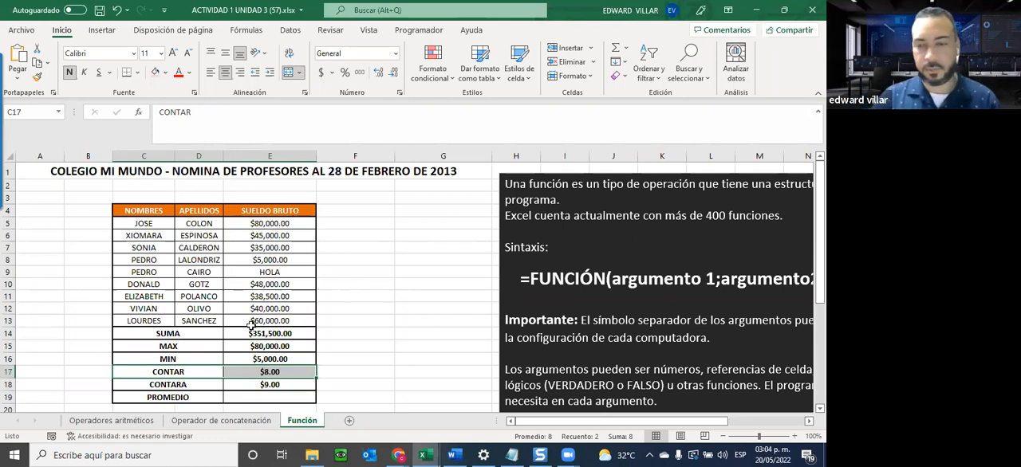
# Set the SUELDO BRUTO value in E9 to 70000.
pyautogui.click(251, 269)
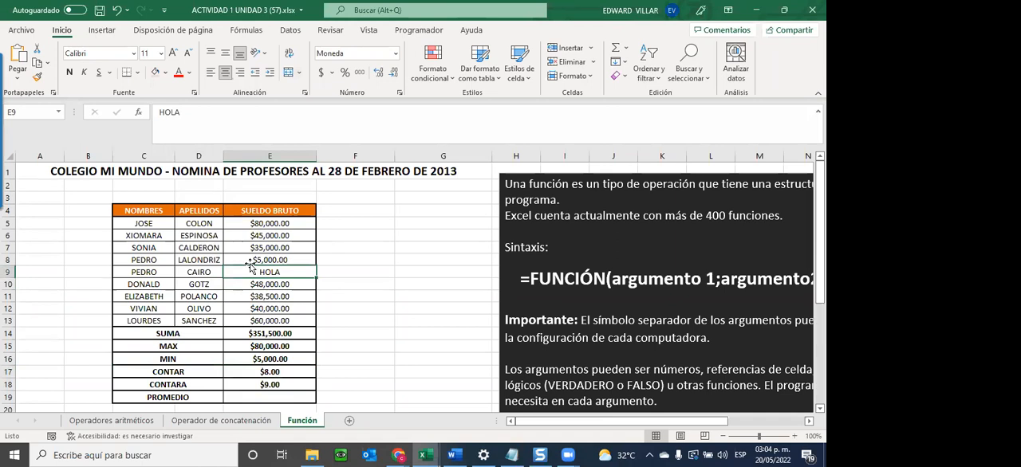
pyautogui.write('7')
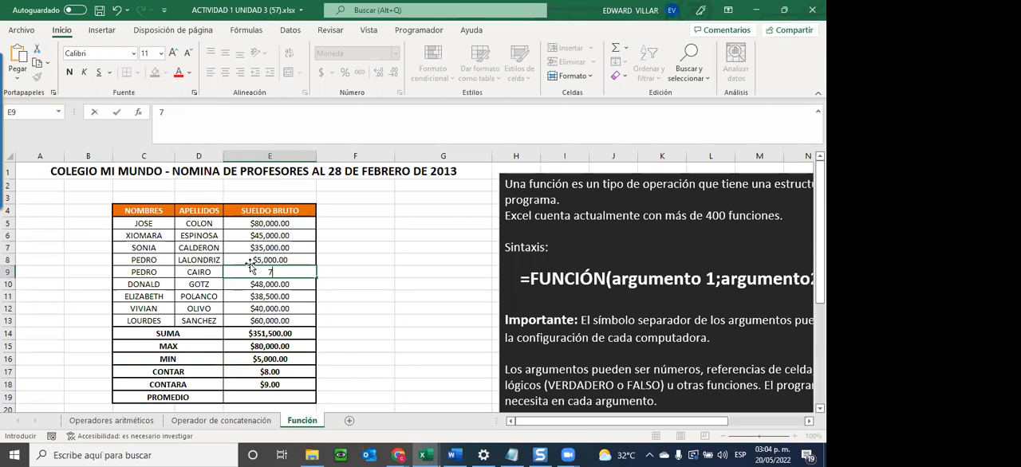
pyautogui.write('0000')
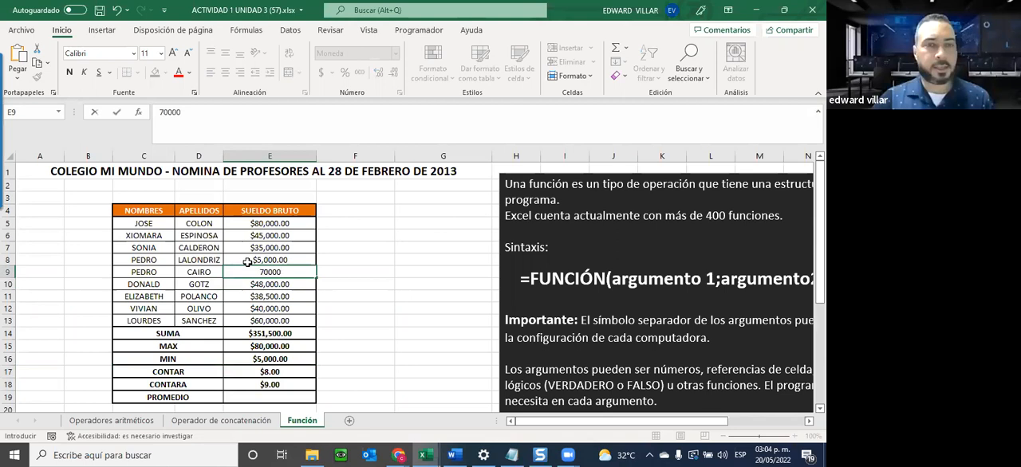
pyautogui.press('Return')
# Search for the PROMEDIO function and insert it in E19 with the salary range E5:E13 as its argument.
pyautogui.scroll(-1, 142, 169)
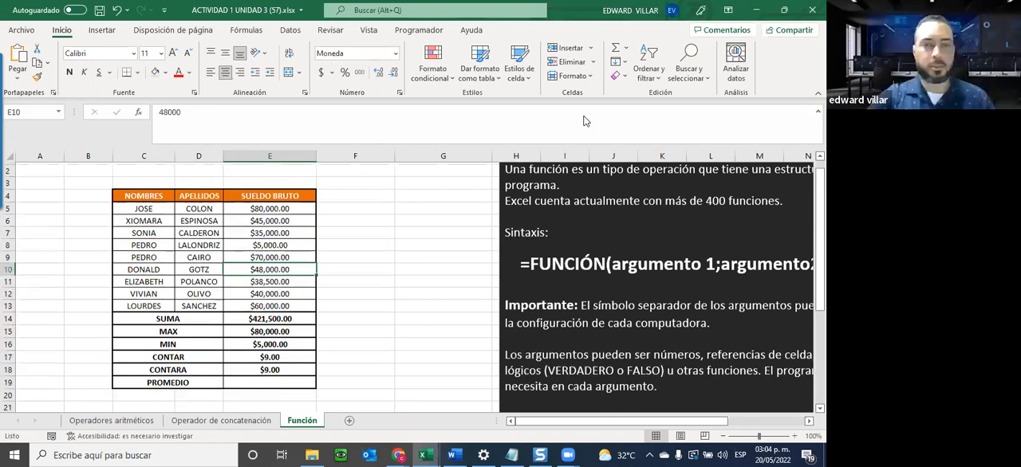
pyautogui.scroll(-2, 585, 122)
pyautogui.click(270, 319)
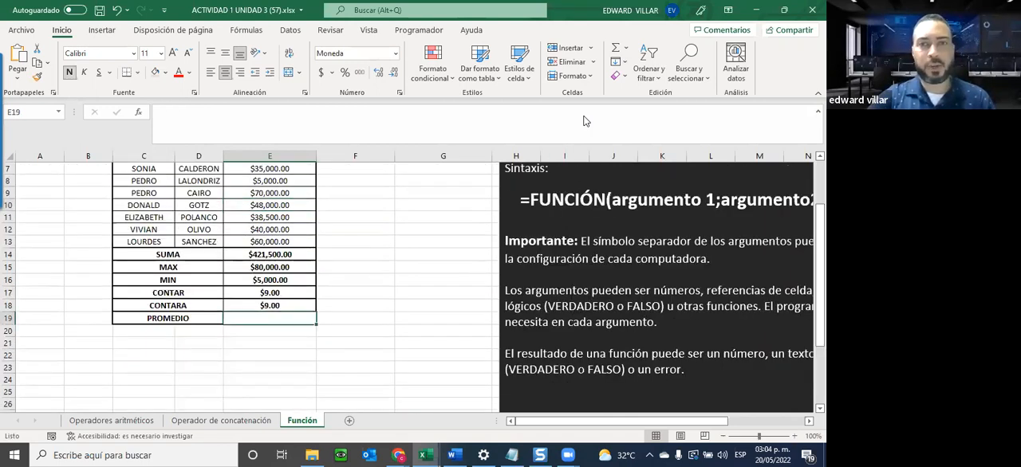
pyautogui.scroll(1, 585, 121)
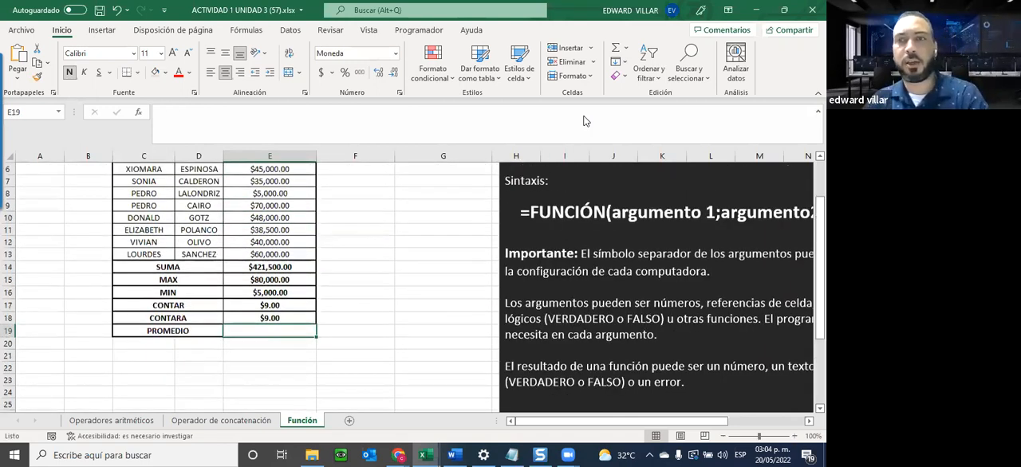
pyautogui.scroll(2, 585, 121)
pyautogui.hotkey('shift', 'F3')
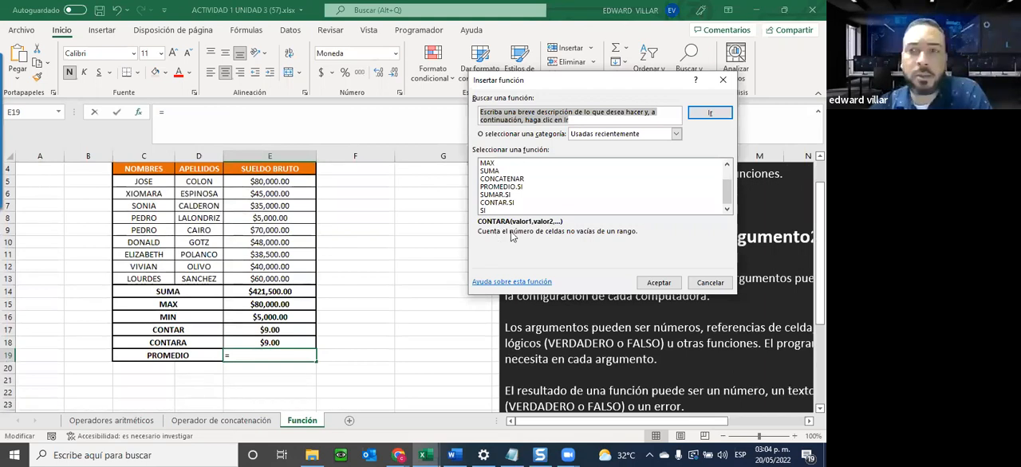
pyautogui.write('PROMEDIO')
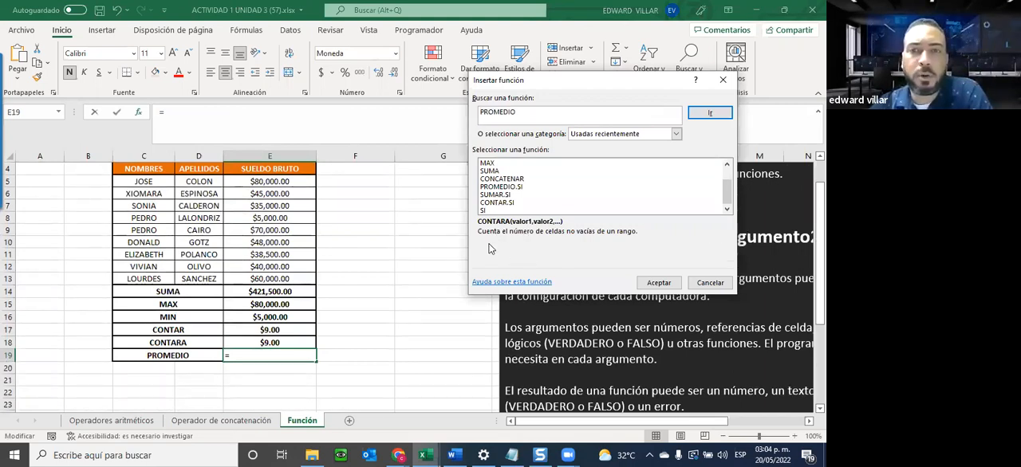
pyautogui.press('Return')
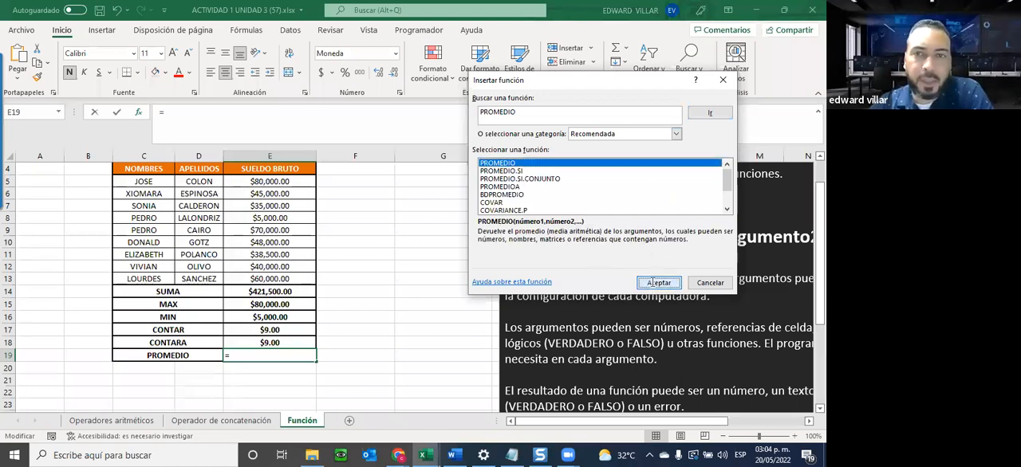
pyautogui.press('Return')
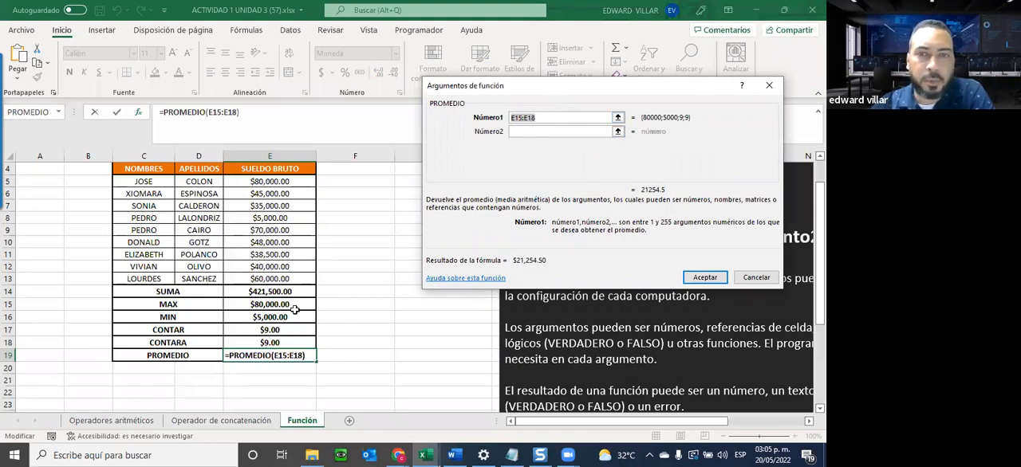
pyautogui.moveTo(270, 181); pyautogui.dragTo(272, 279)
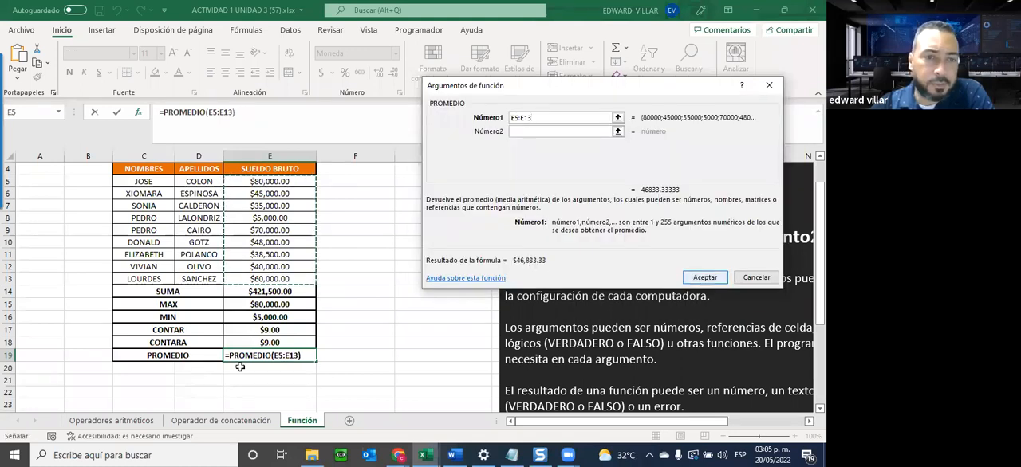
pyautogui.press('Return')
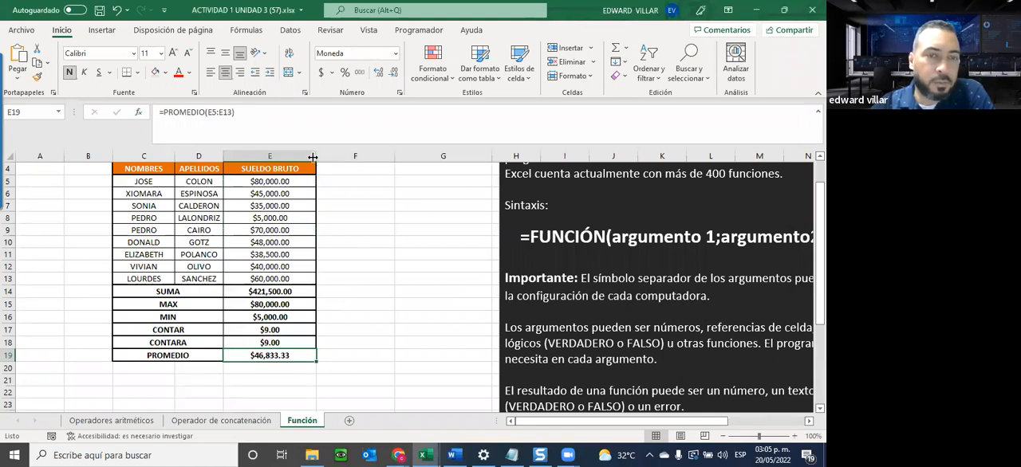
# Enter a manual average formula in F19 that adds cells E5 through E13 individually inside parentheses and divides by 9.
pyautogui.click(361, 354)
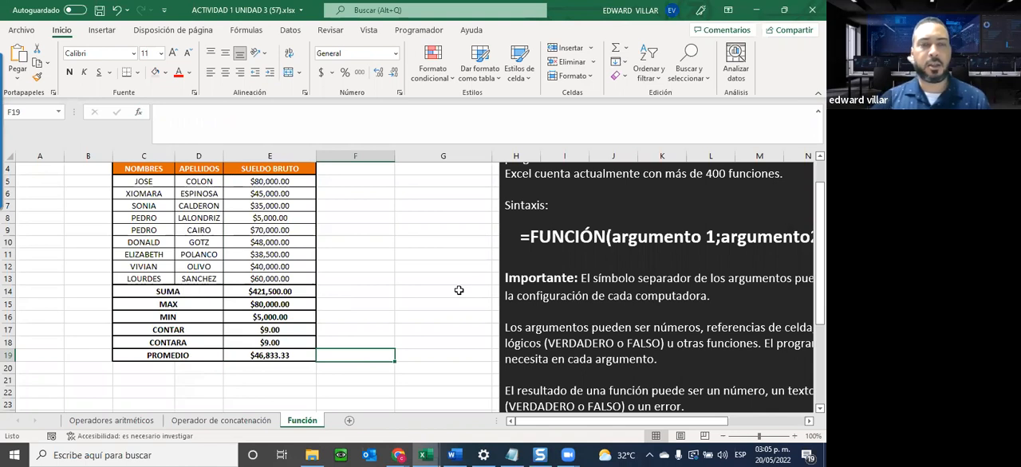
pyautogui.write('=')
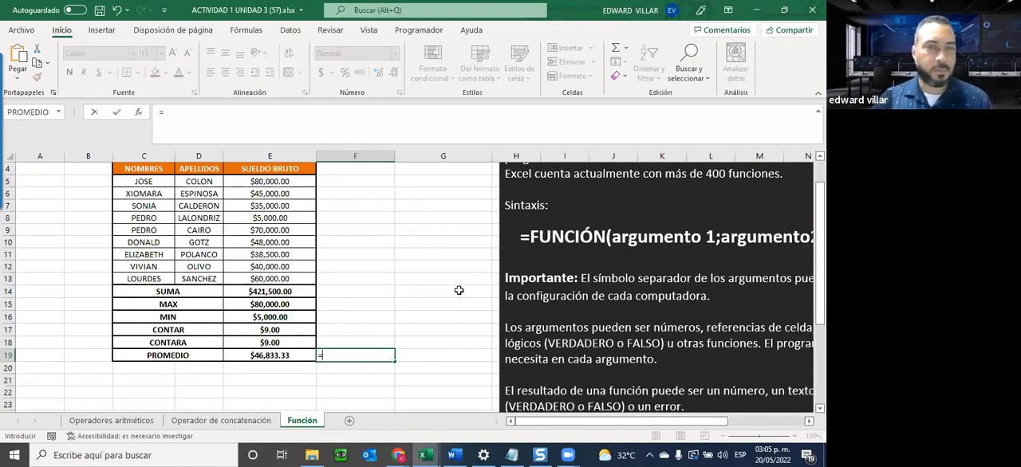
pyautogui.write('(')
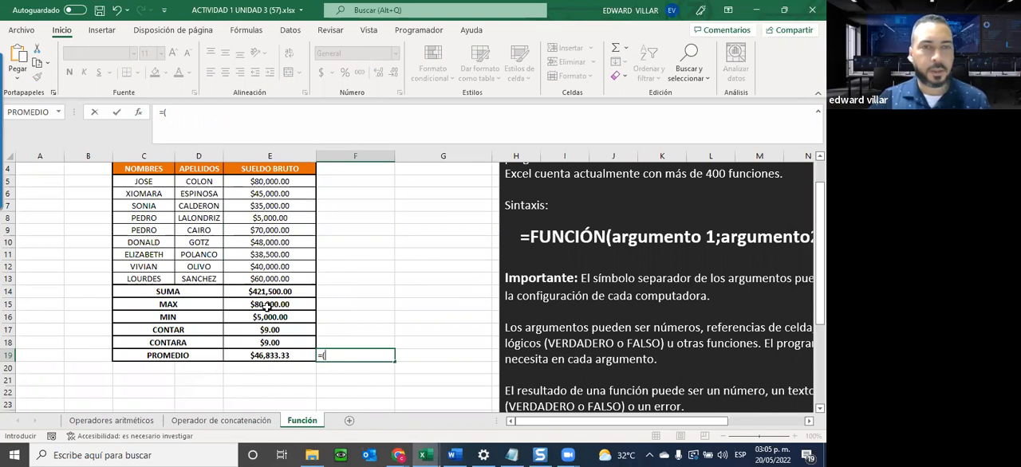
pyautogui.click(272, 182)
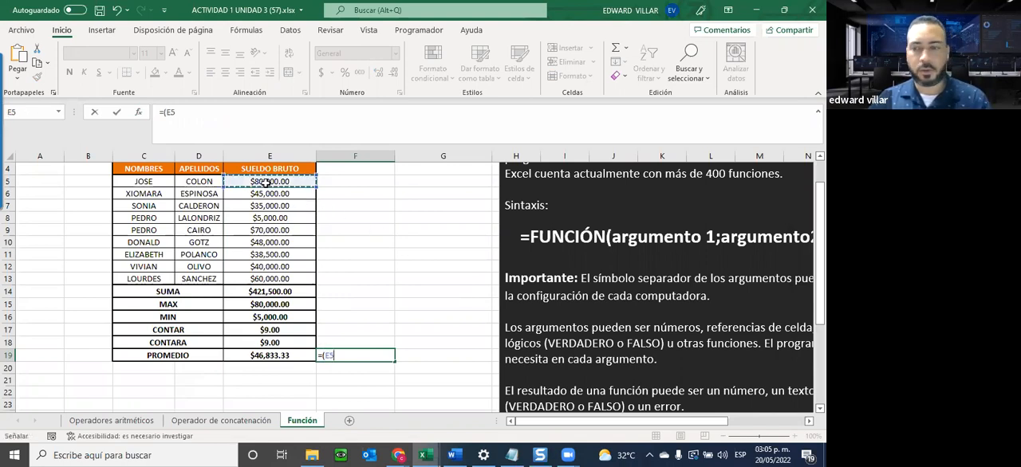
pyautogui.write('+')
pyautogui.click(275, 194)
pyautogui.write('+')
pyautogui.click(270, 206)
pyautogui.write('+')
pyautogui.click(271, 219)
pyautogui.write('+')
pyautogui.click(269, 230)
pyautogui.write('+')
pyautogui.click(268, 241)
pyautogui.write('+')
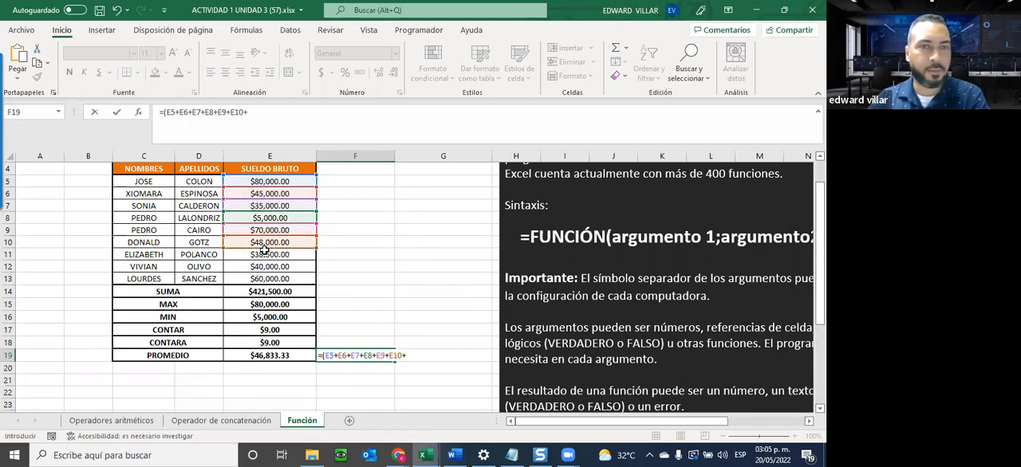
pyautogui.click(264, 254)
pyautogui.write('+')
pyautogui.click(261, 266)
pyautogui.write('+')
pyautogui.click(255, 279)
pyautogui.write('+')
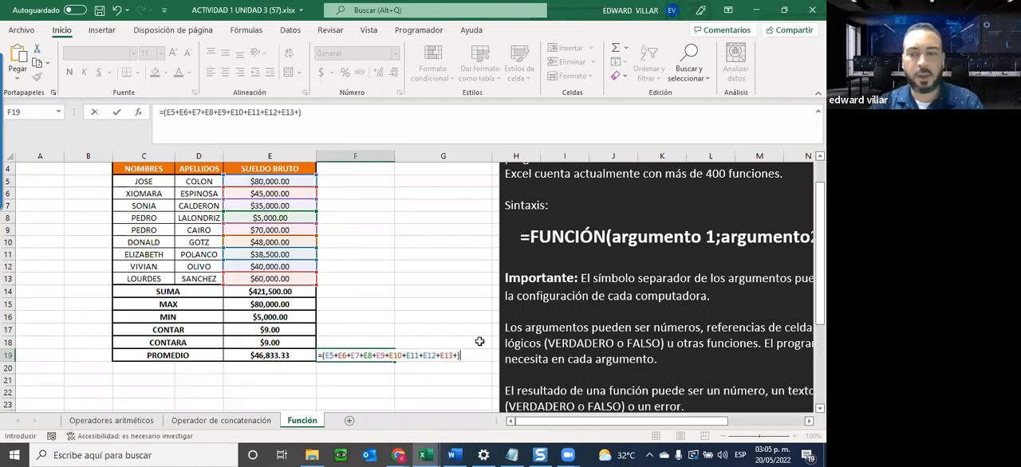
pyautogui.write('/9')
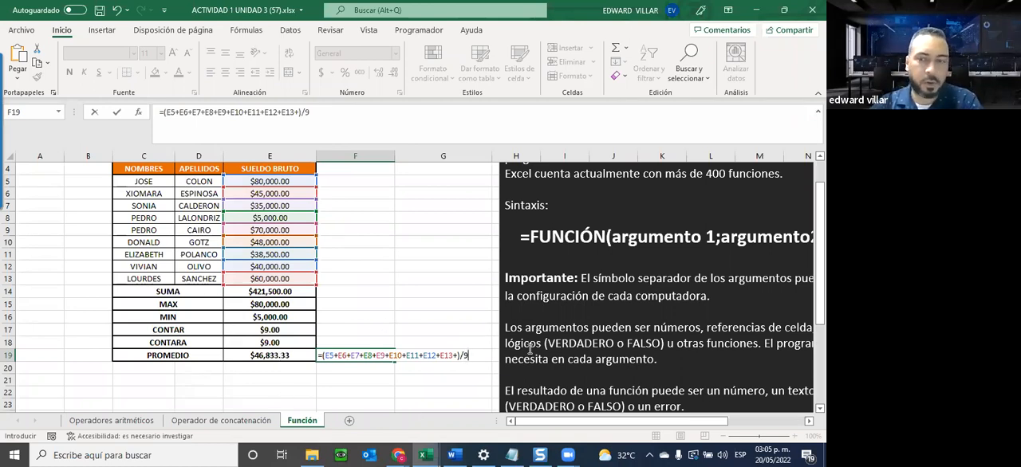
pyautogui.press('Return')
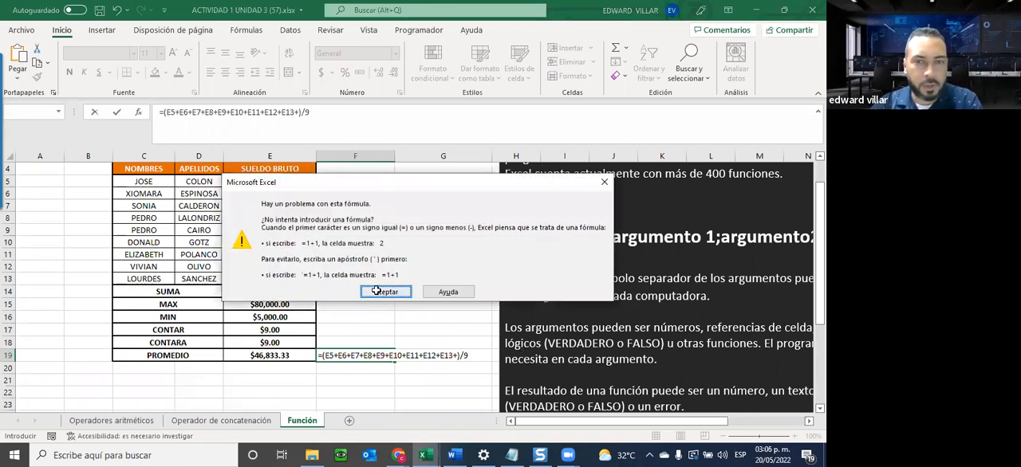
# Remove the extra plus sign after E13 from the F19 formula and review the cells it references.
pyautogui.click(380, 291)
pyautogui.press('BackSpace')
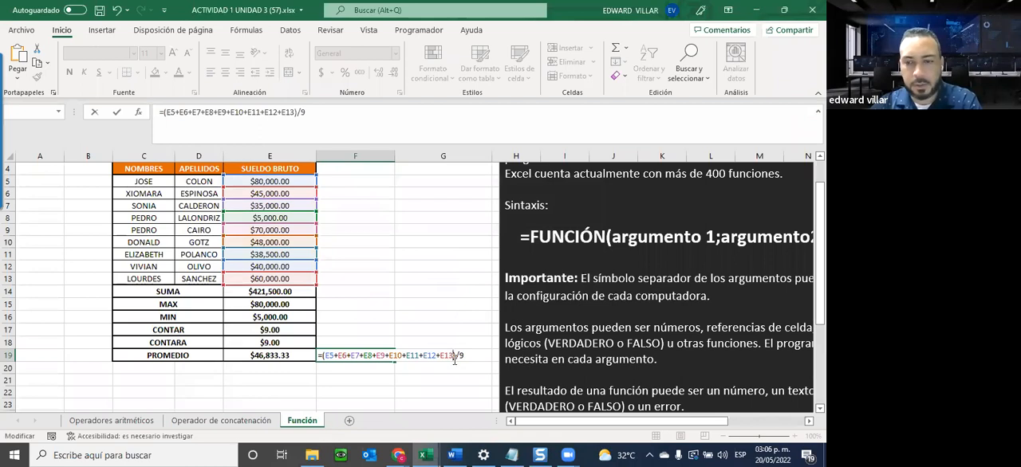
pyautogui.press('Return')
pyautogui.click(363, 357)
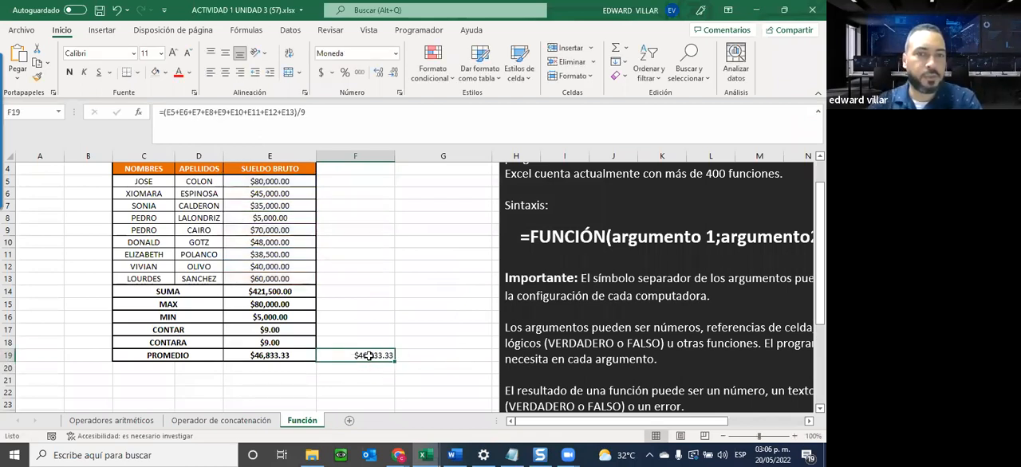
pyautogui.doubleClick(369, 356)
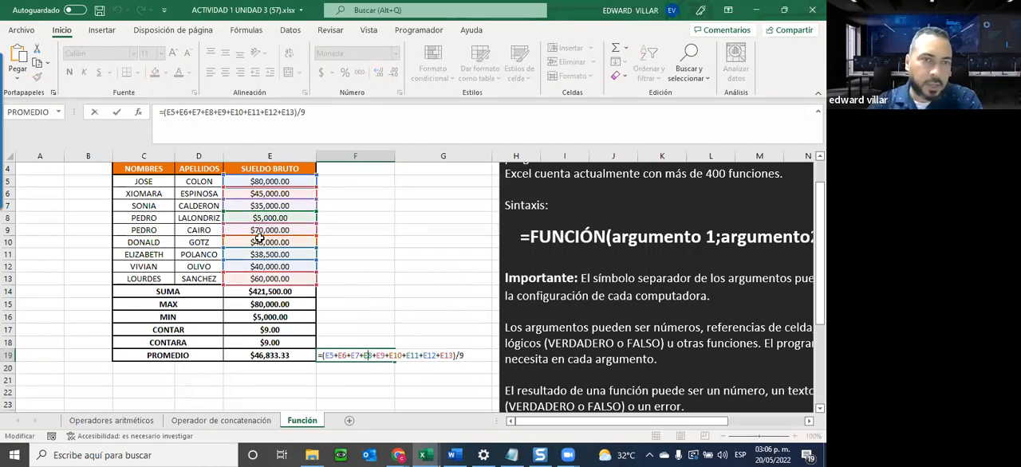
pyautogui.press('Escape')
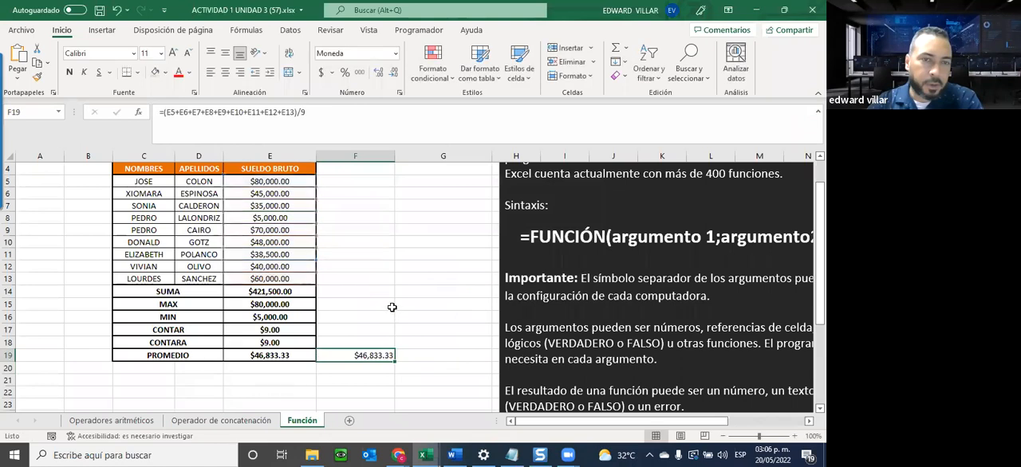
# Enter the formula =E14/E17 in G19 to calculate the average from the SUMA and CONTAR cells.
pyautogui.click(414, 353)
pyautogui.write('=')
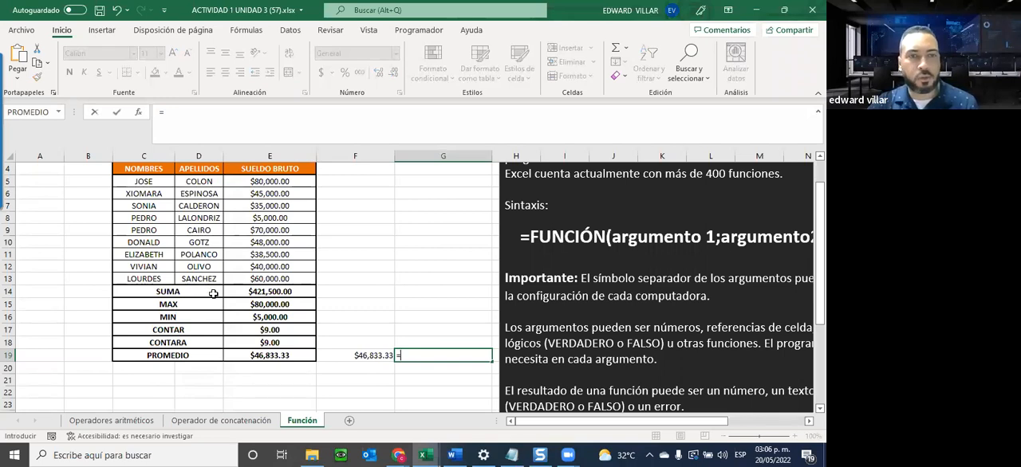
pyautogui.click(262, 290)
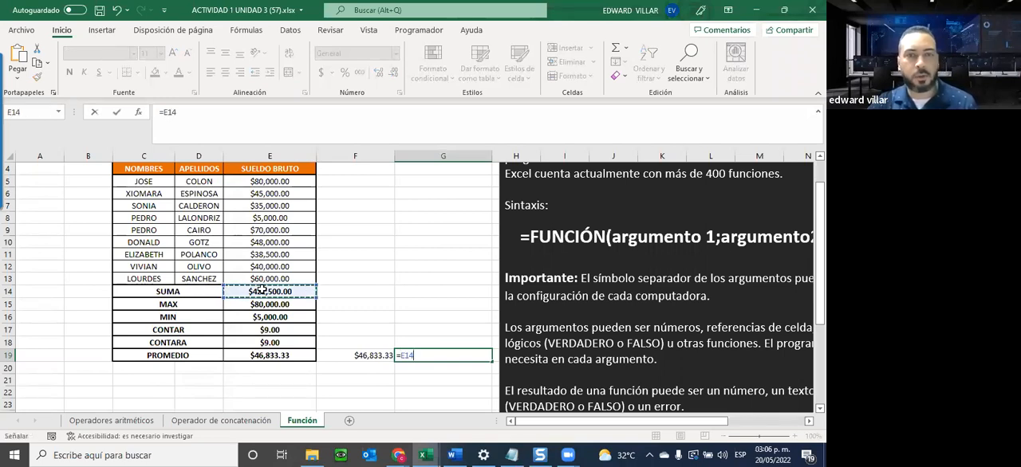
pyautogui.write('/')
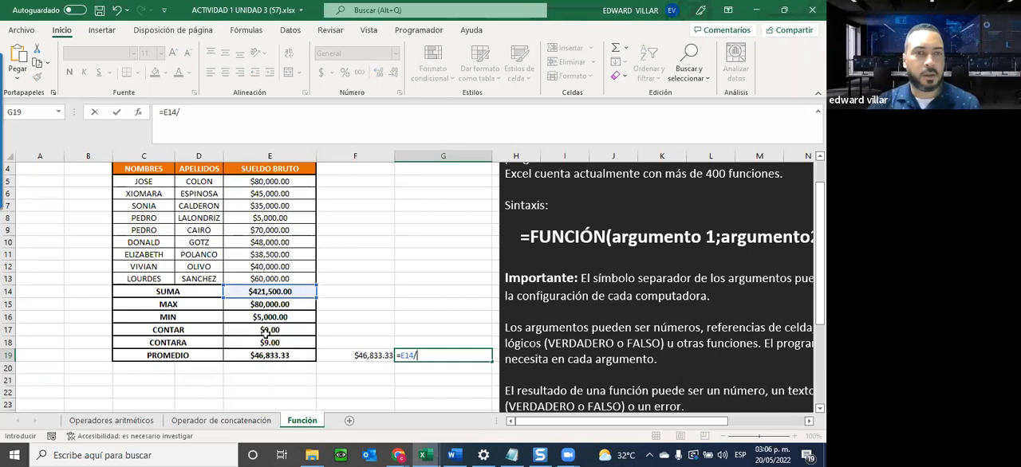
pyautogui.click(269, 329)
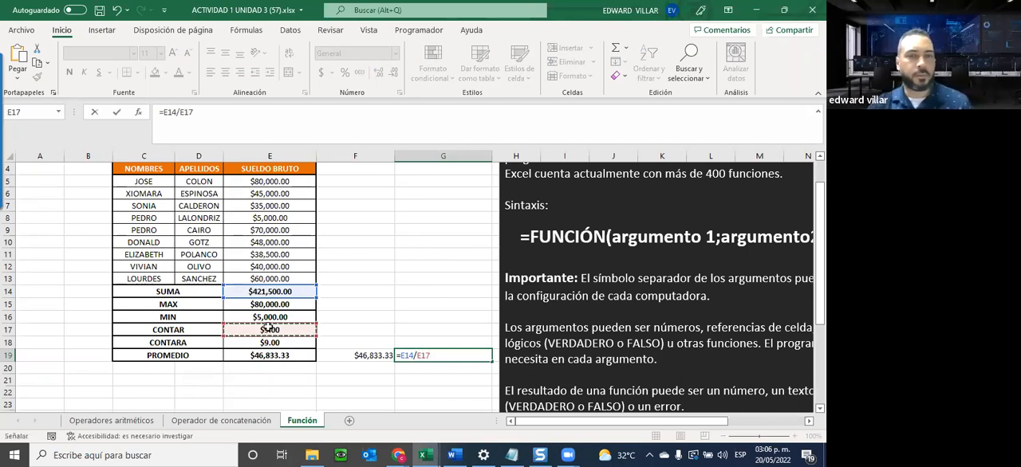
pyautogui.press('Return')
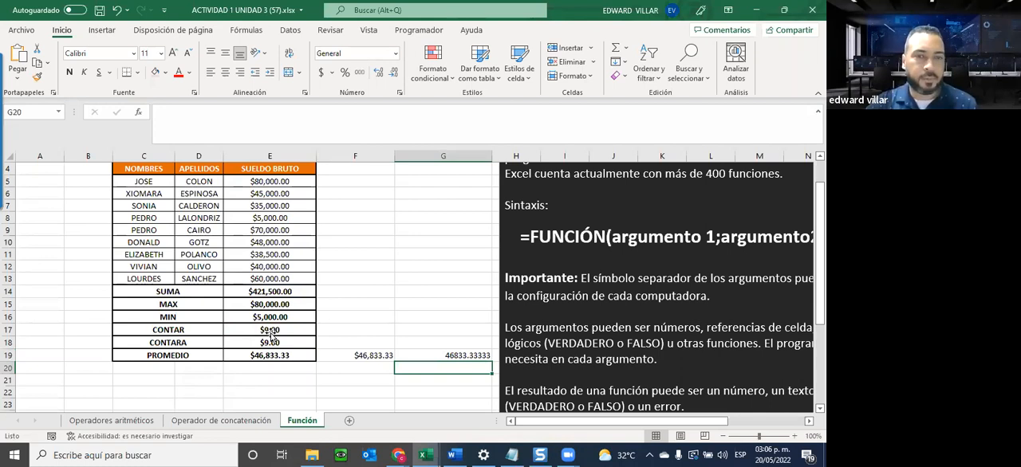
# Compare the PROMEDIO formula in E19 with the manual average formula in F19.
pyautogui.click(270, 354)
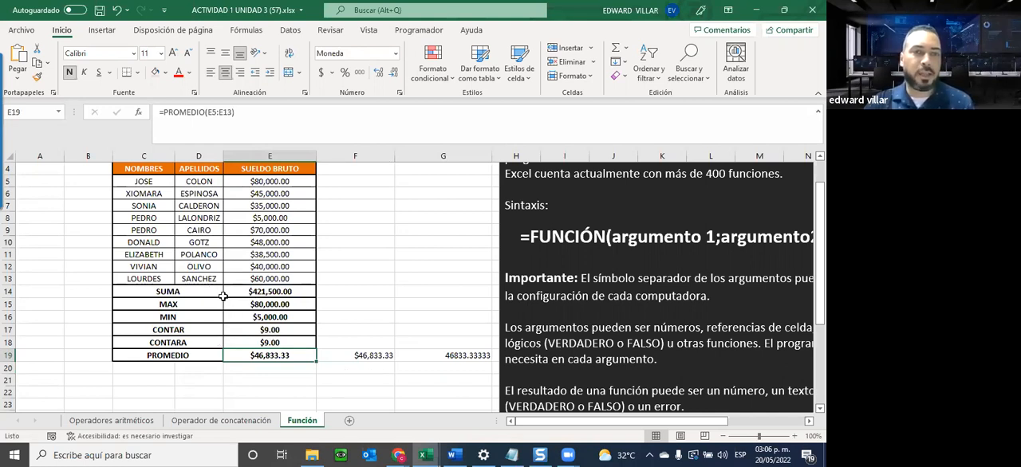
pyautogui.click(325, 353)
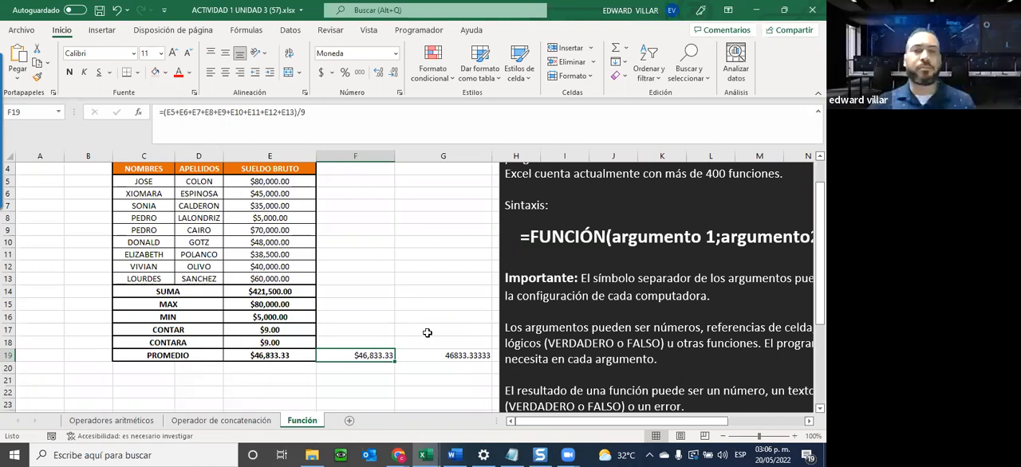
pyautogui.scroll(1, 423, 328)
pyautogui.click(375, 310)
pyautogui.click(446, 308)
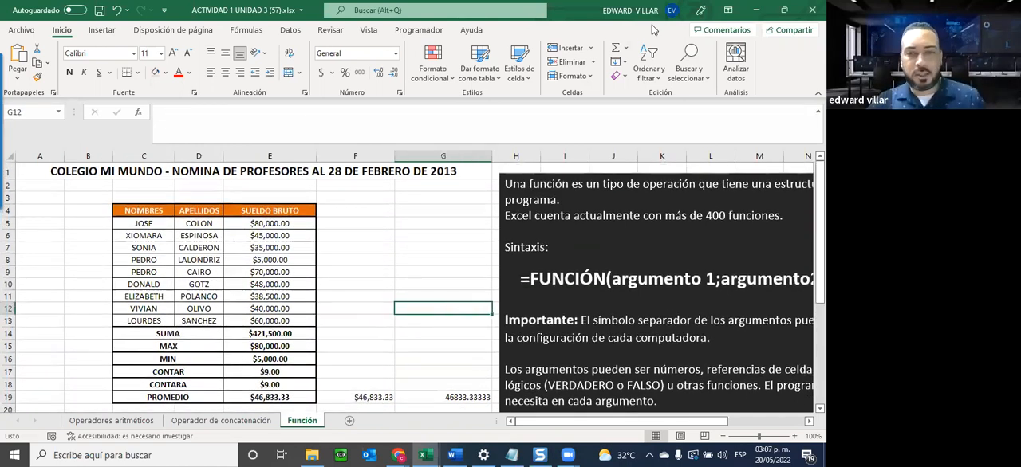
# Minimize the Unidad 3 workbook, switch to the INFOTEP Virtual course page in Chrome and locate the Unidad 3 Funciones y Fórmulas section.
pyautogui.click(757, 11)
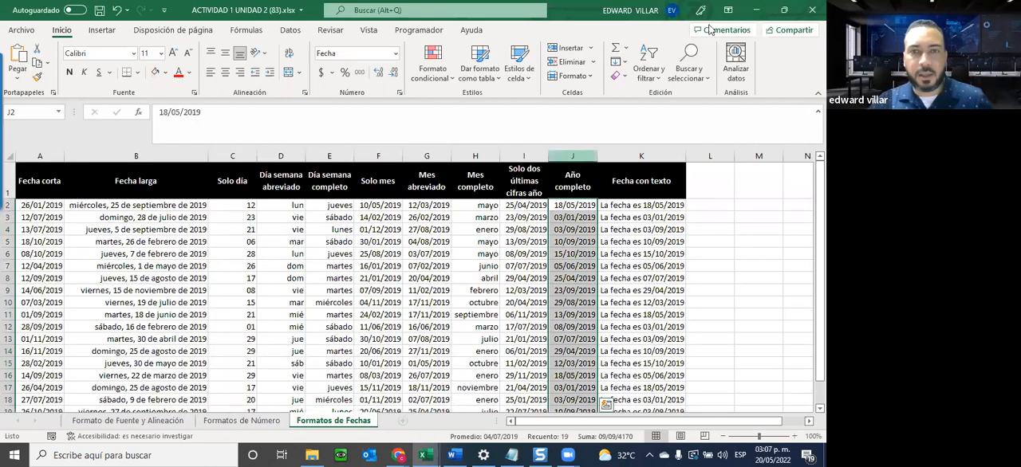
pyautogui.hotkey('alt', 'Tab')
pyautogui.scroll(-3, 407, 246)
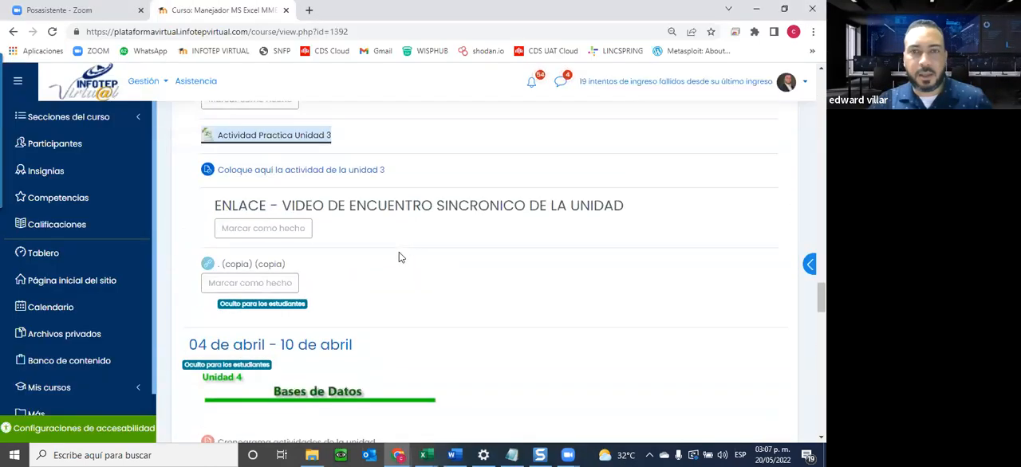
pyautogui.scroll(5, 400, 257)
pyautogui.scroll(2, 399, 253)
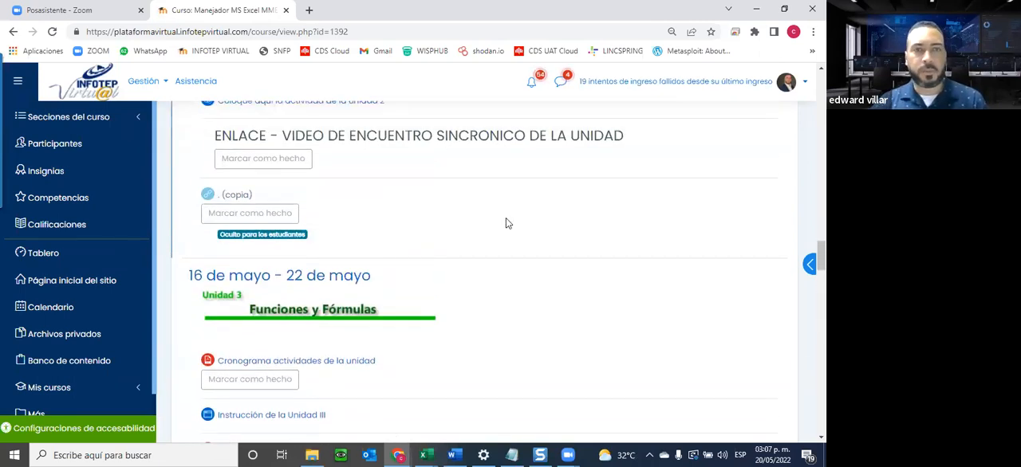
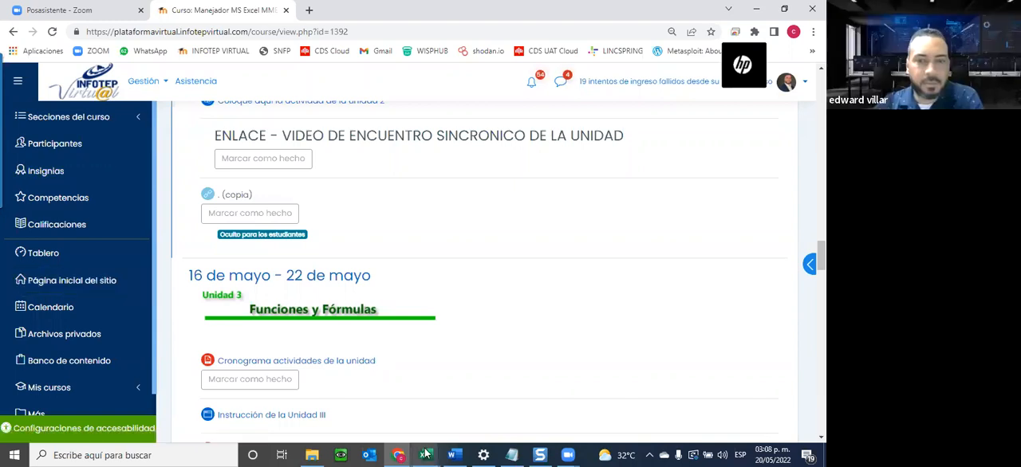
# Switch back to the Unidad 3 workbook in Excel, open the Operadores aritméticos sheet and select SUELDO BRUTO through the TOTALES row, C5:C14.
pyautogui.click(522, 421)
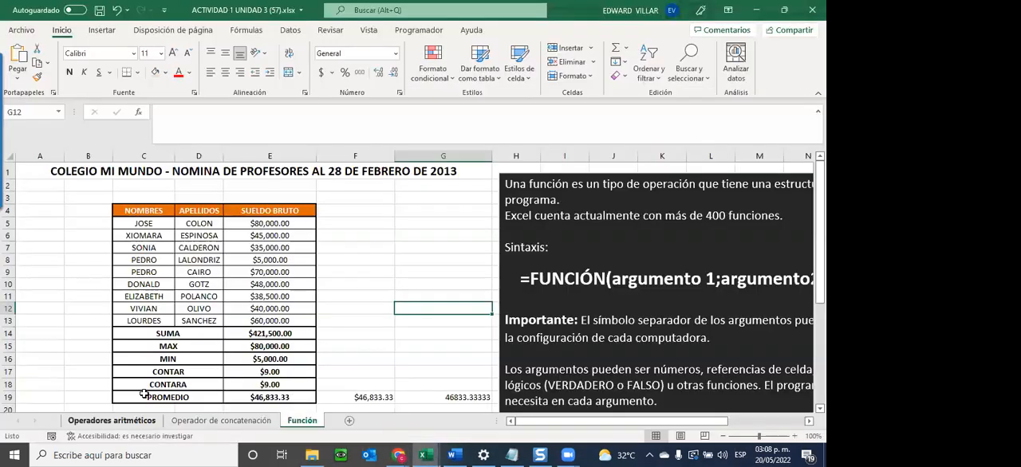
pyautogui.click(129, 420)
pyautogui.scroll(2, 177, 320)
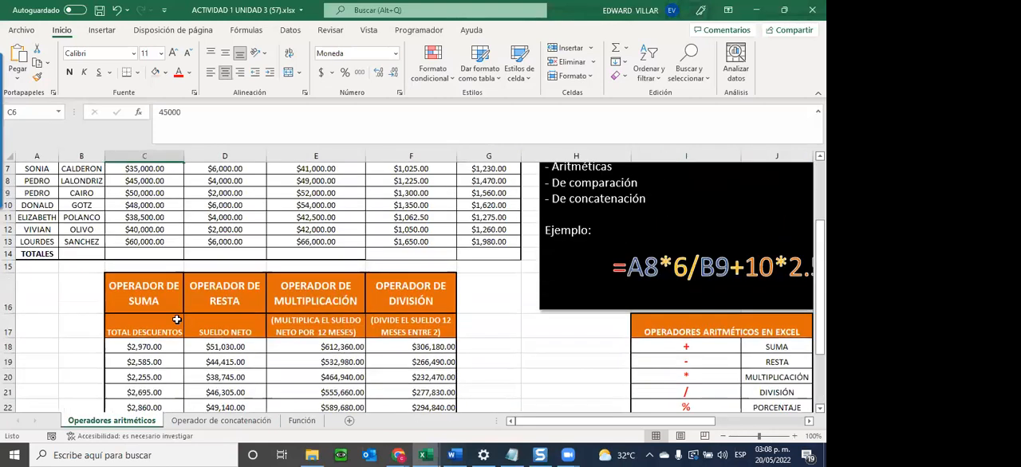
pyautogui.scroll(1, 177, 320)
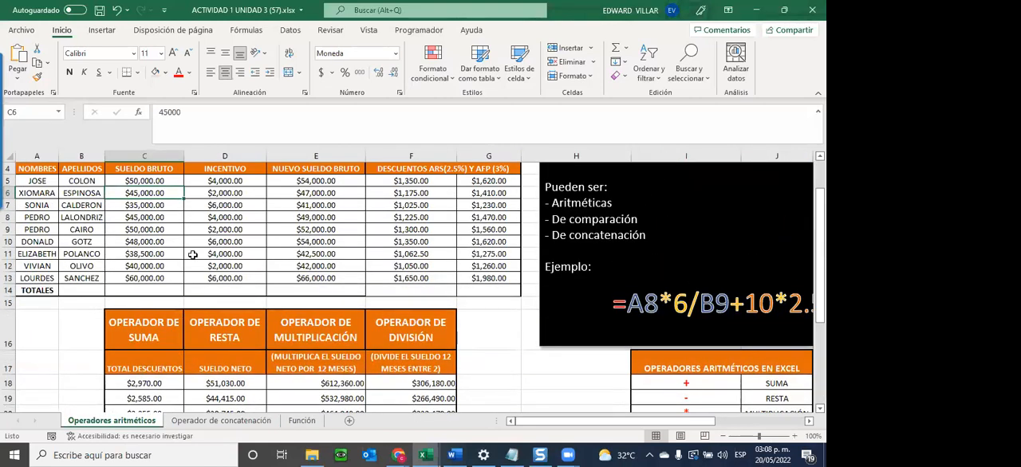
pyautogui.click(33, 294)
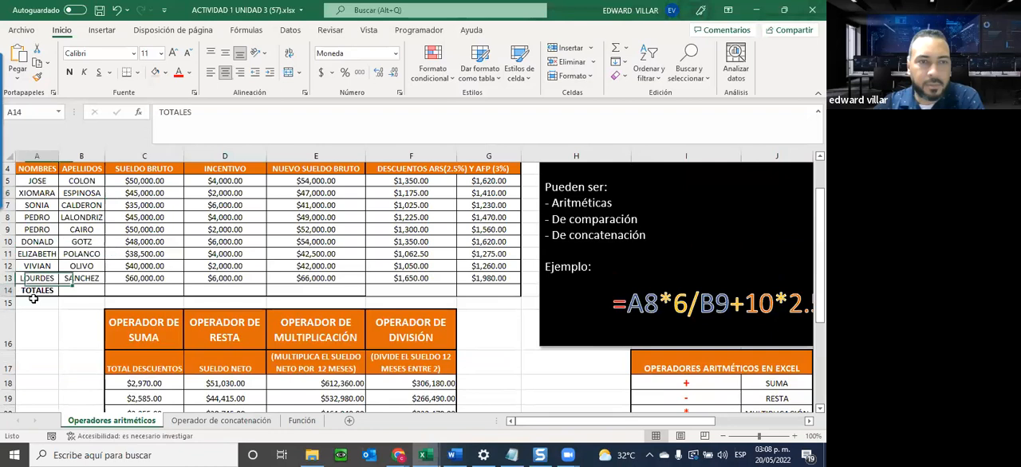
pyautogui.press('Tab')
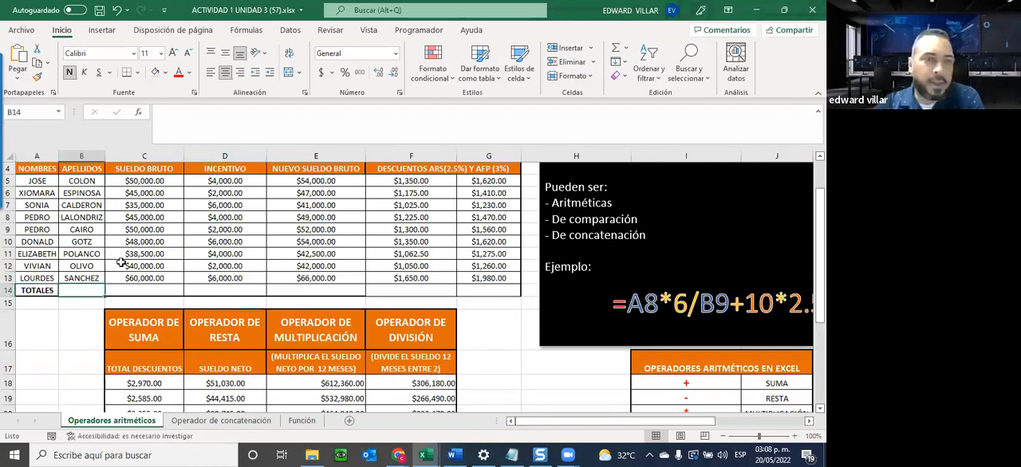
pyautogui.moveTo(141, 186); pyautogui.dragTo(143, 293)
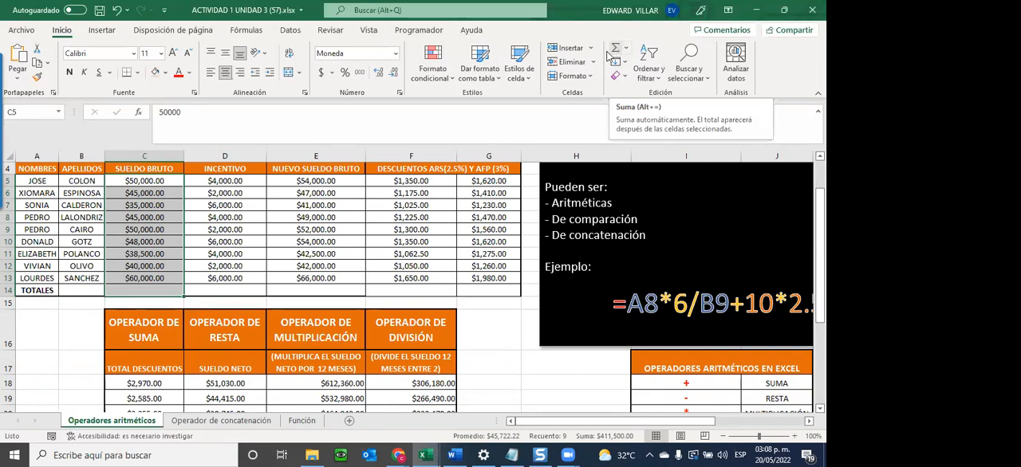
# Look over the Operador de concatenación and Función sheets and return to the Operadores aritméticos sheet.
pyautogui.click(214, 425)
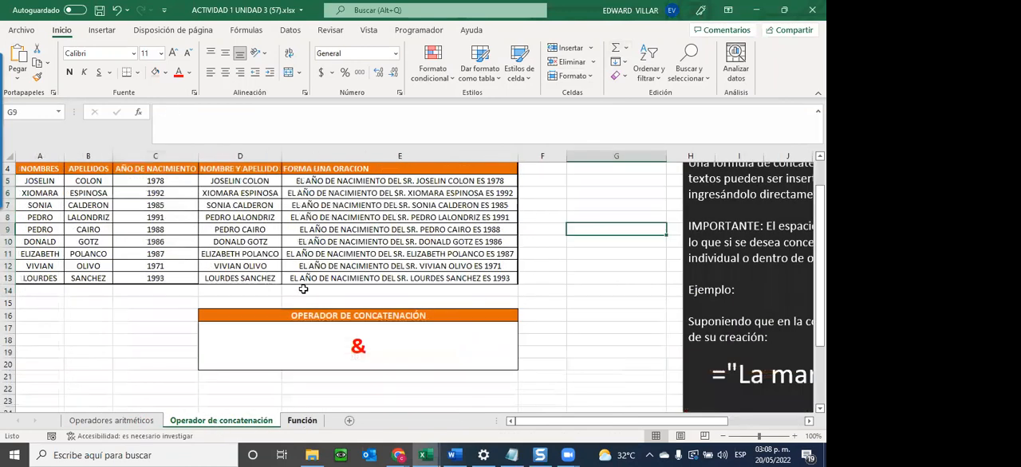
pyautogui.hotkey('ctrl', 'pagedown')
pyautogui.scroll(-1, 303, 289)
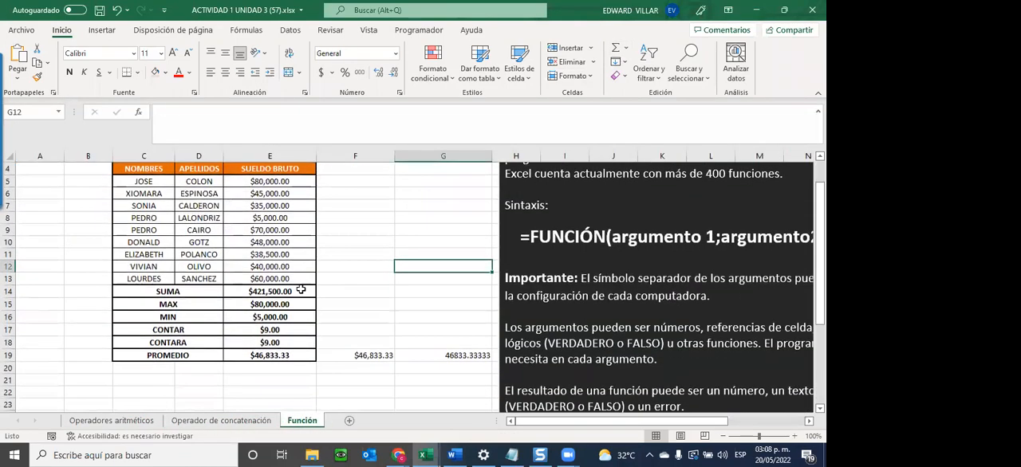
pyautogui.click(157, 422)
# Review the payroll table, the operator results table and the TOTAL DESCUENTOS formula in C18 on the Operadores aritméticos sheet.
pyautogui.scroll(-1, 133, 333)
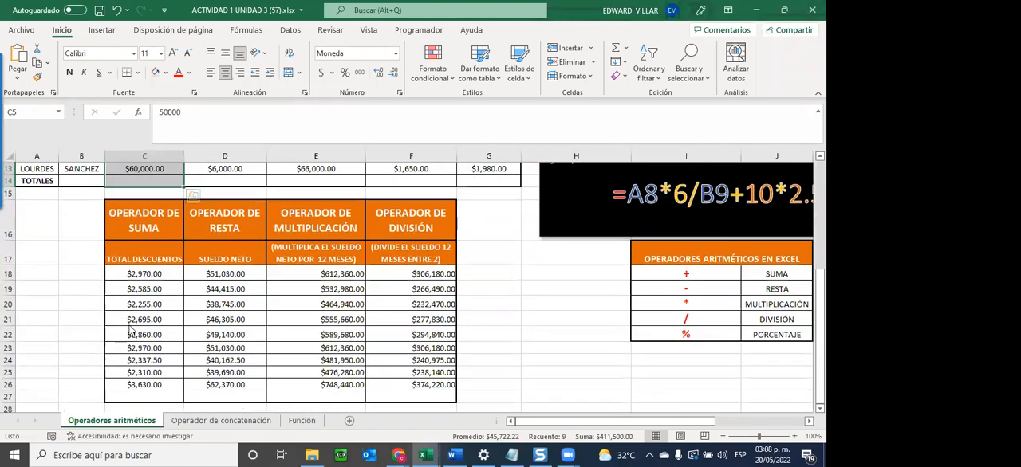
pyautogui.click(159, 276)
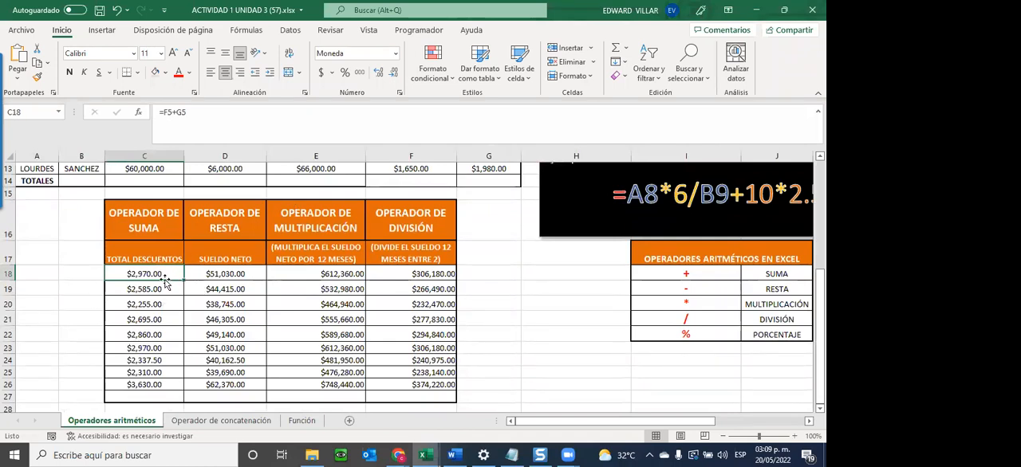
pyautogui.scroll(2, 130, 338)
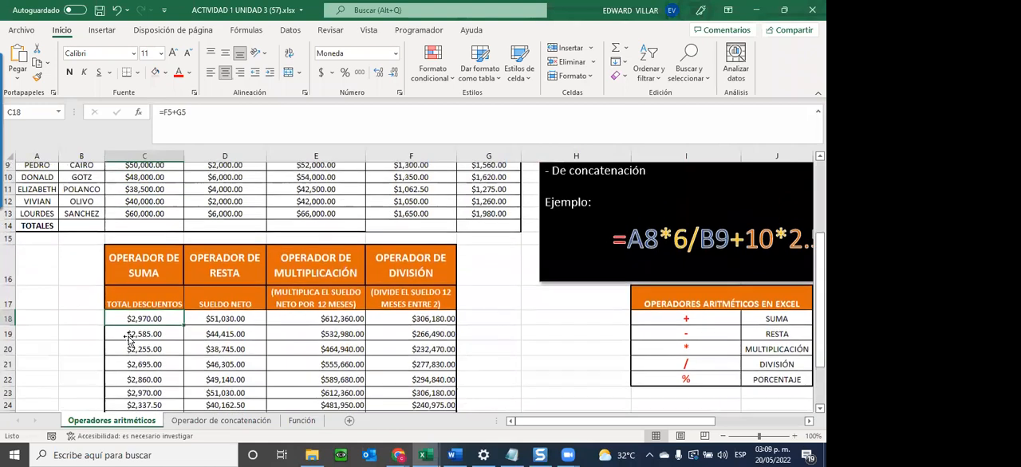
pyautogui.scroll(-2, 125, 335)
pyautogui.scroll(1, 124, 332)
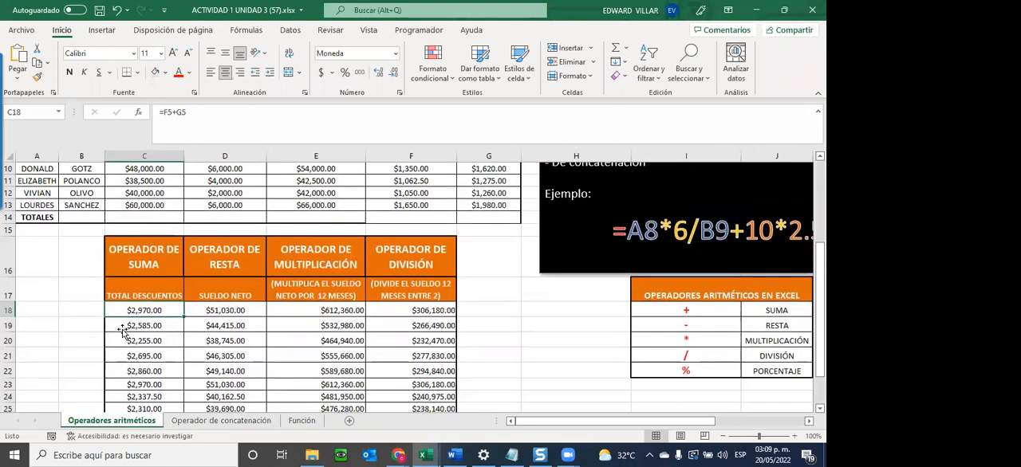
pyautogui.scroll(-1, 121, 328)
pyautogui.scroll(2, 116, 333)
pyautogui.scroll(-1, 103, 341)
pyautogui.scroll(-1, 103, 341)
pyautogui.scroll(2, 159, 295)
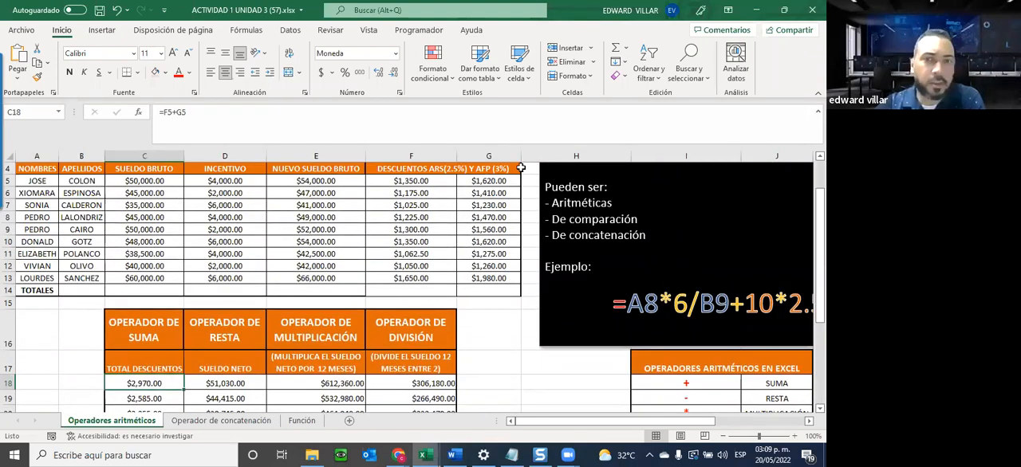
pyautogui.scroll(1, 467, 211)
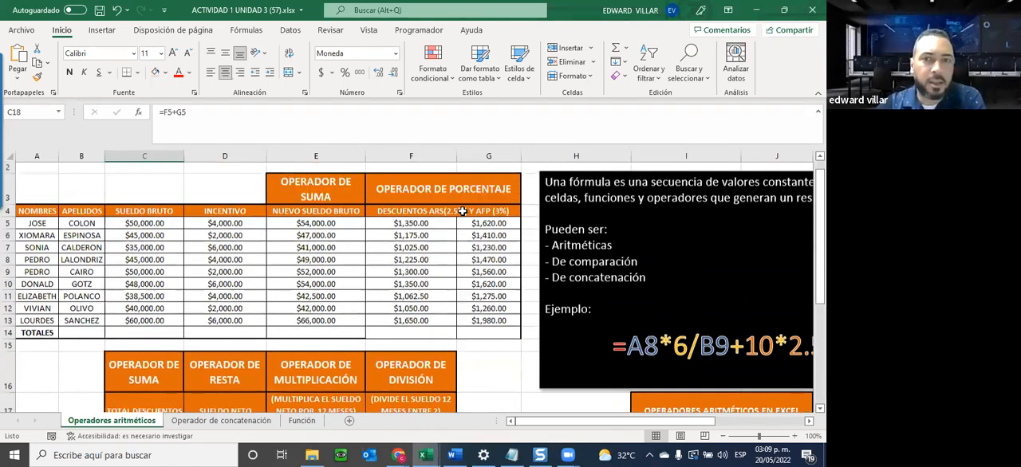
pyautogui.scroll(1, 100, 243)
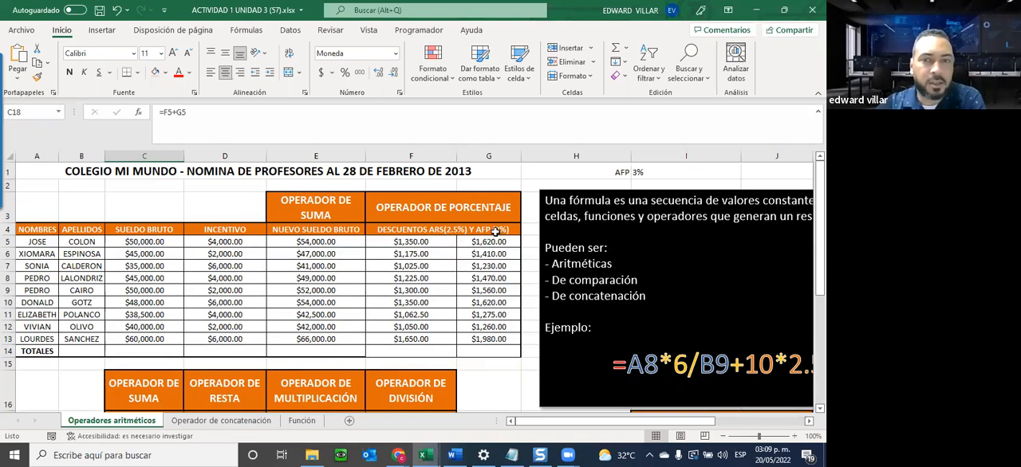
pyautogui.scroll(-2, 273, 299)
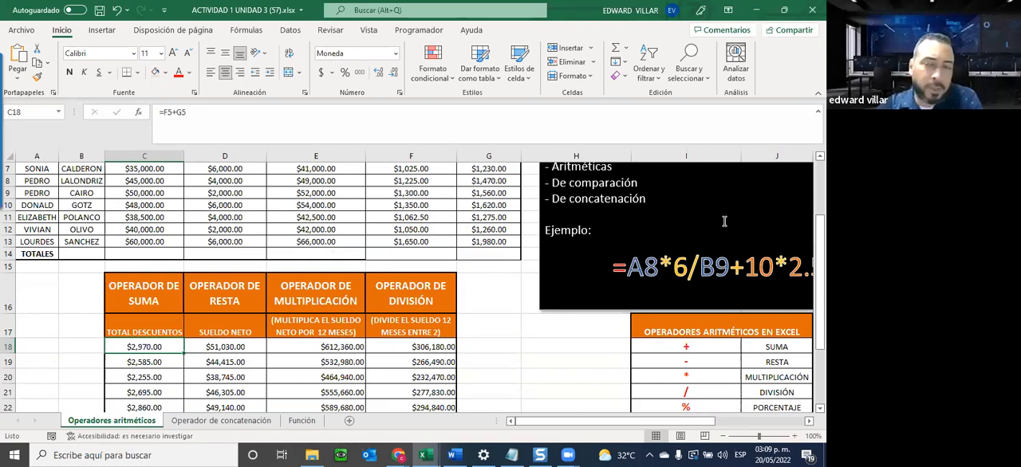
pyautogui.scroll(1, 724, 221)
pyautogui.scroll(2, 724, 221)
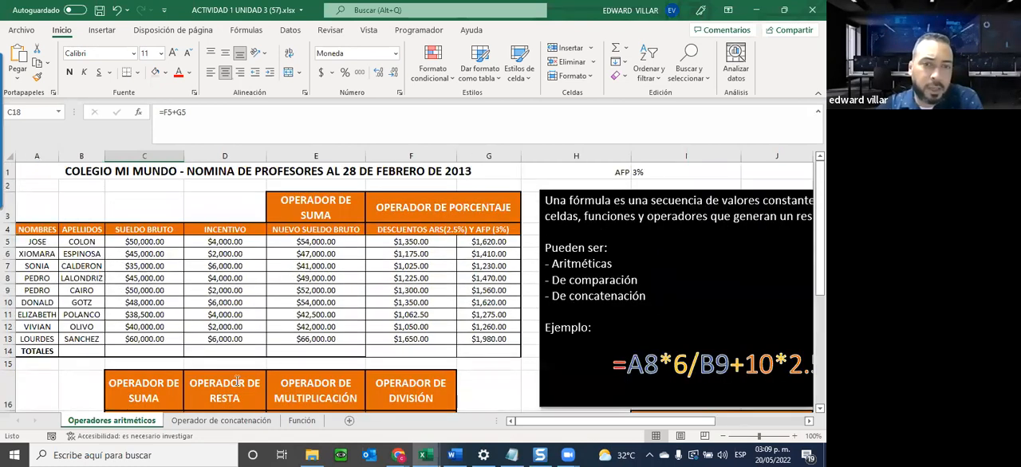
pyautogui.scroll(-2, 354, 348)
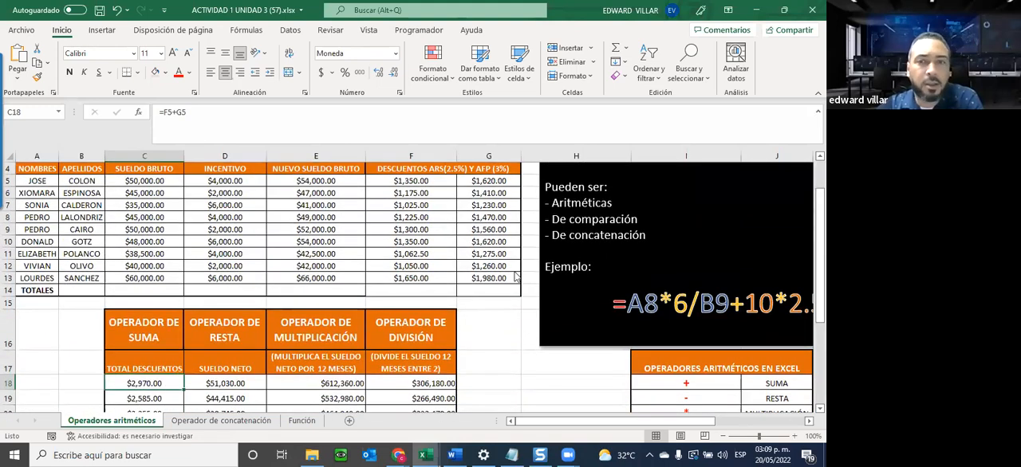
pyautogui.scroll(1, 514, 276)
pyautogui.scroll(1, 515, 276)
pyautogui.scroll(-2, 397, 217)
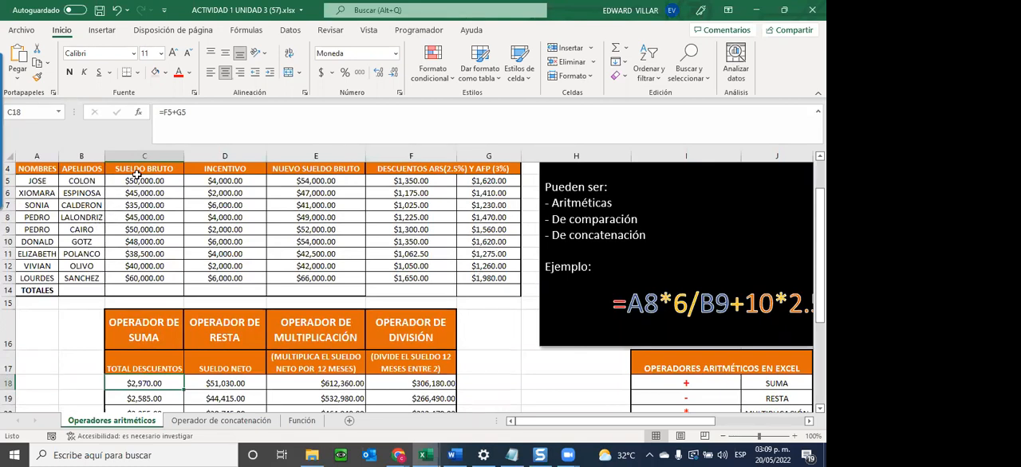
# Total the SUELDO BRUTO column in C14 with AutoSum and fill the formula across the TOTALES row to G14.
pyautogui.moveTo(127, 181); pyautogui.dragTo(121, 291)
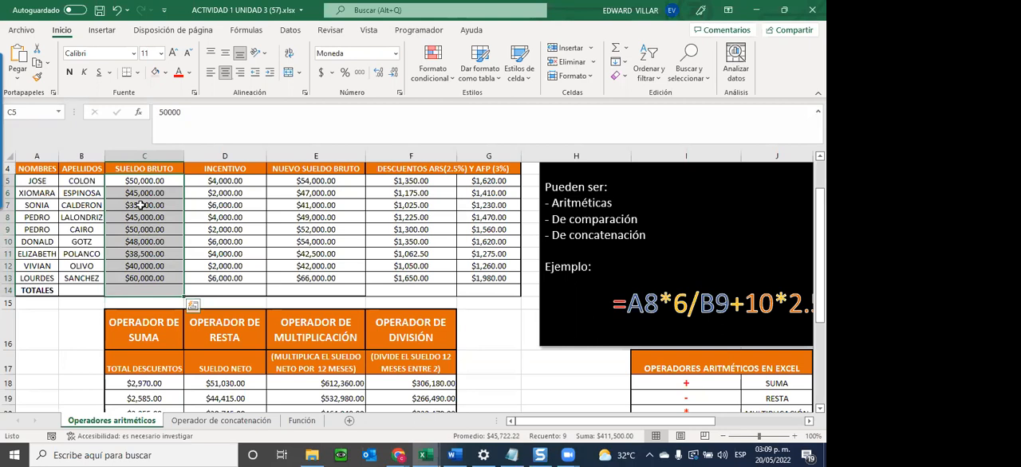
pyautogui.click(616, 51)
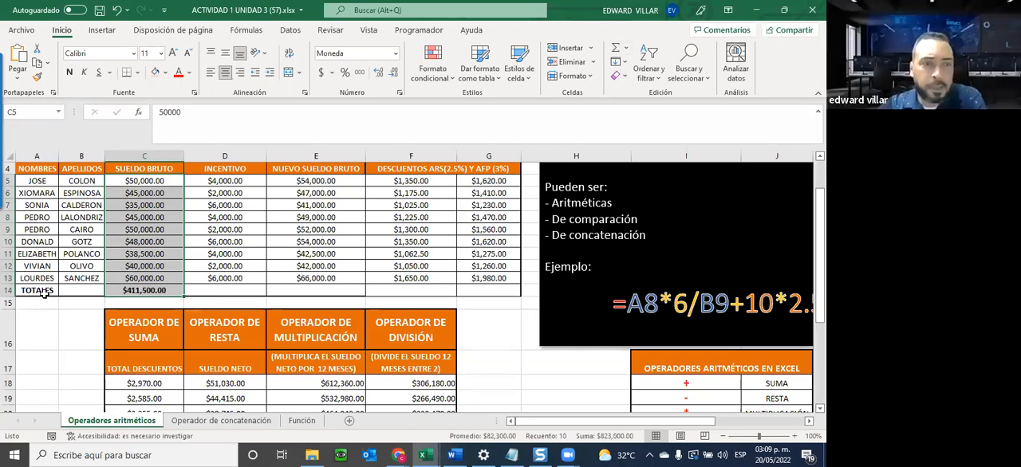
pyautogui.click(128, 291)
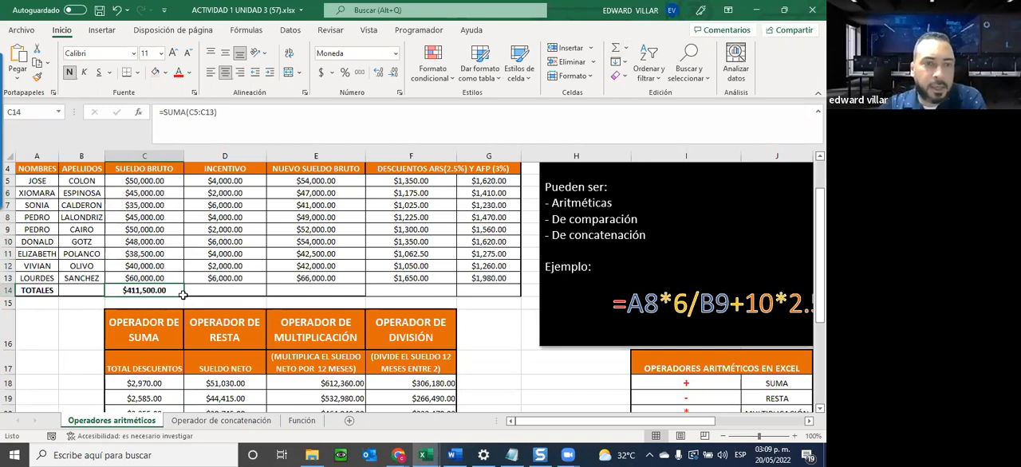
pyautogui.moveTo(183, 295); pyautogui.dragTo(487, 289)
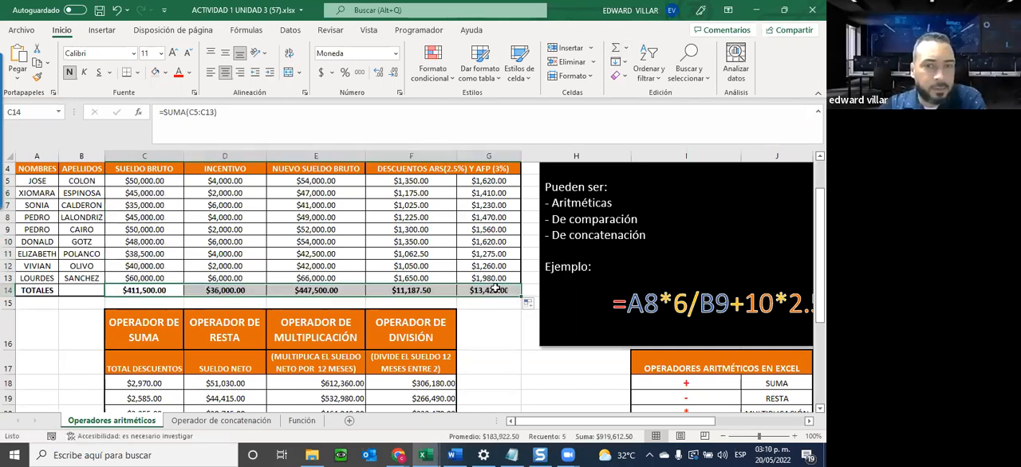
# Check the ranges referenced by each SUMA formula in the TOTALES row, from G14 back to C14.
pyautogui.doubleClick(495, 288)
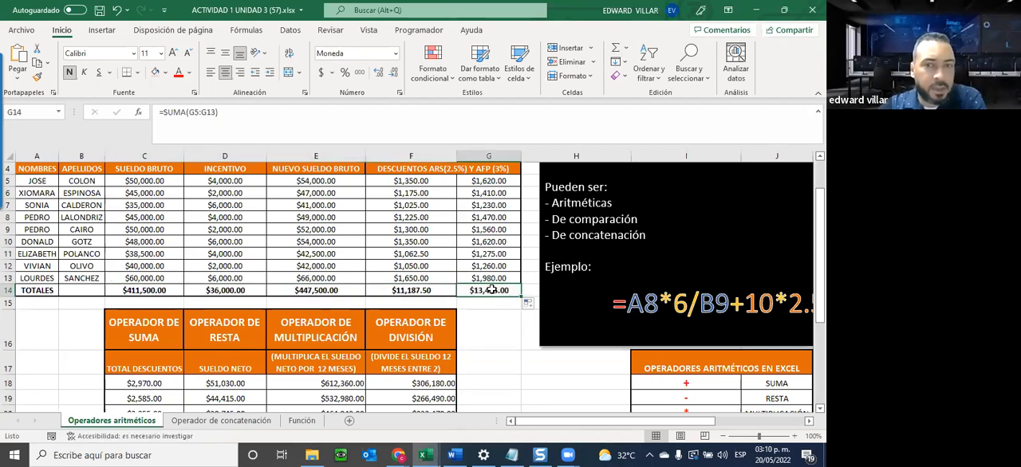
pyautogui.press('Escape')
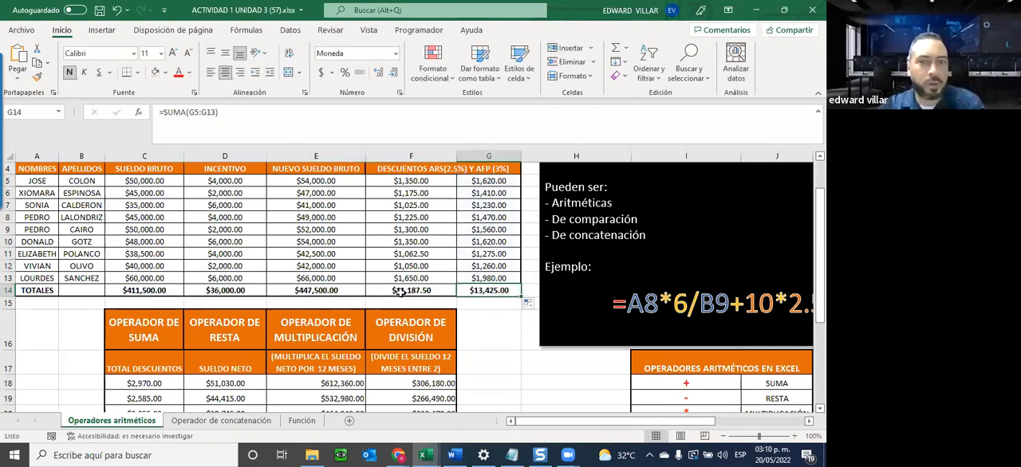
pyautogui.doubleClick(399, 292)
pyautogui.press('Escape')
pyautogui.doubleClick(291, 291)
pyautogui.press('Escape')
pyautogui.doubleClick(218, 290)
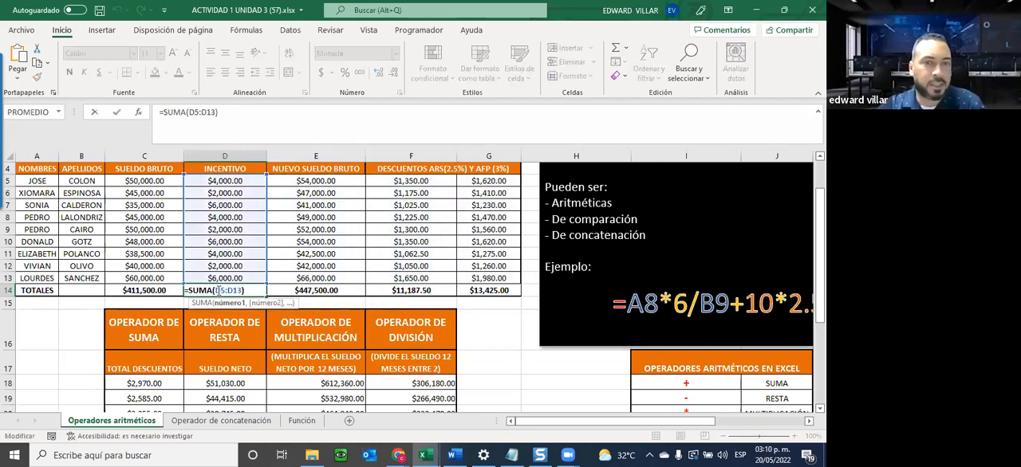
pyautogui.press('Escape')
pyautogui.doubleClick(153, 290)
pyautogui.press('Escape')
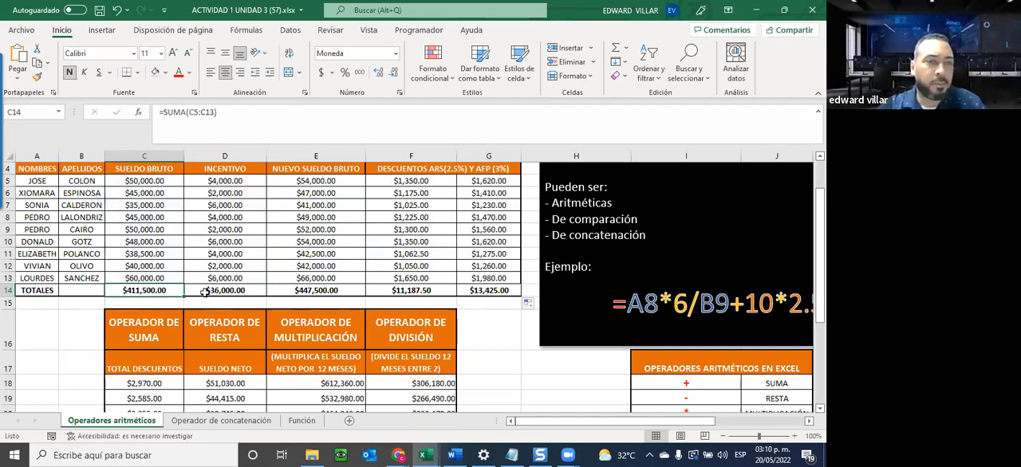
# Total the TOTAL DESCUENTOS values C18:C26 in C27 with AutoSum and fill the formula across to F27.
pyautogui.scroll(-3, 273, 381)
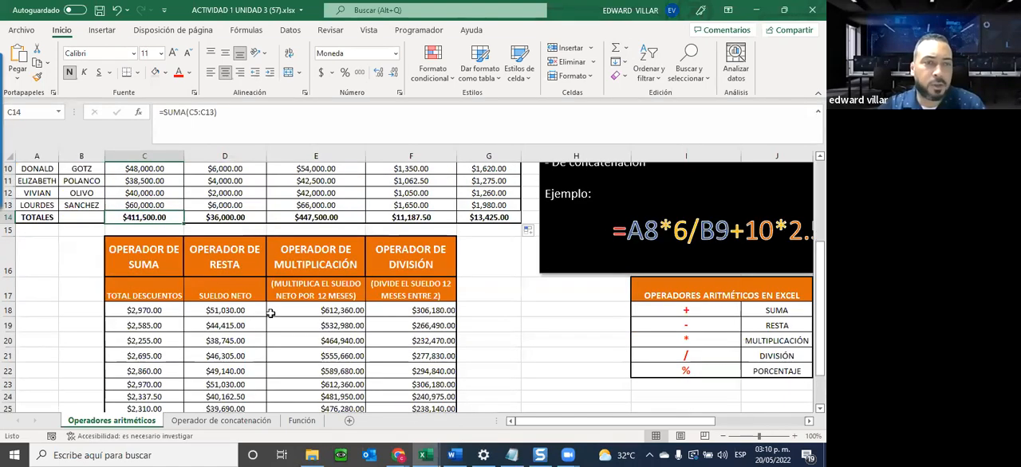
pyautogui.scroll(-1, 159, 321)
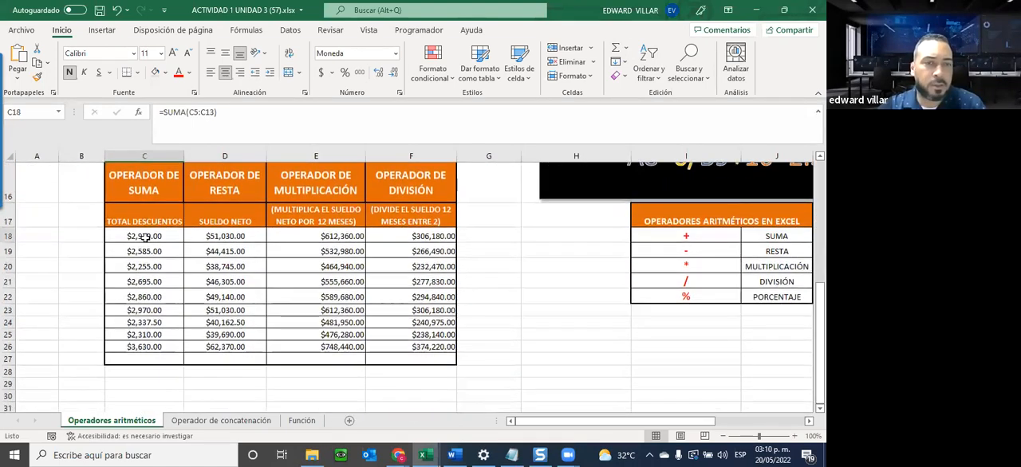
pyautogui.moveTo(141, 236); pyautogui.dragTo(142, 347)
pyautogui.click(615, 48)
pyautogui.click(163, 348)
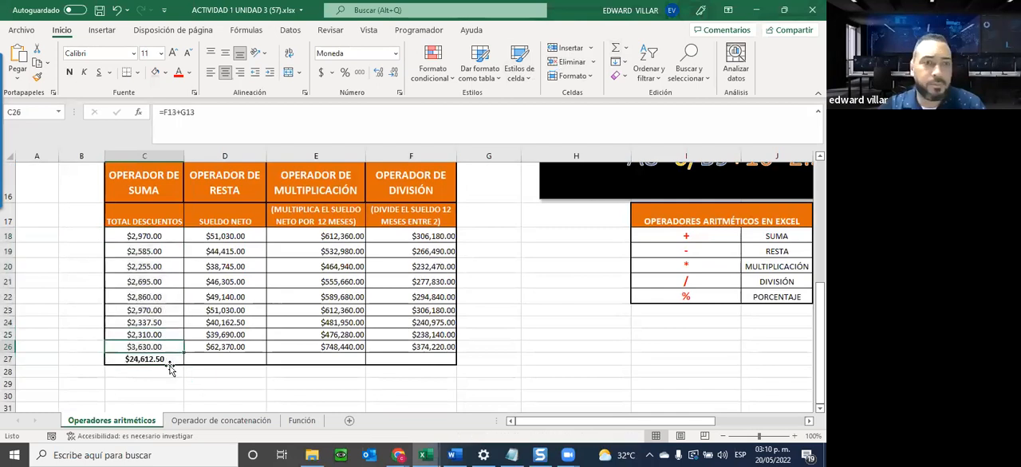
pyautogui.click(171, 362)
pyautogui.moveTo(184, 365); pyautogui.dragTo(453, 354)
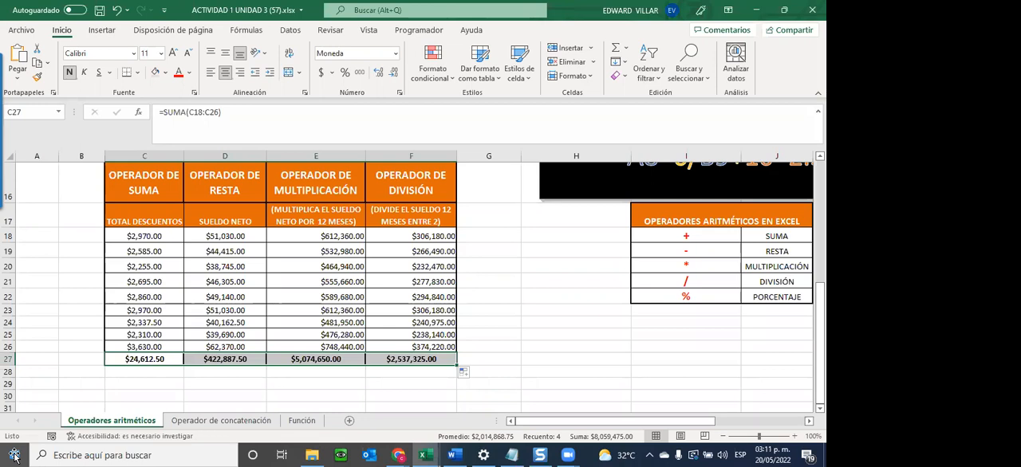
pyautogui.moveTo(2, 152)
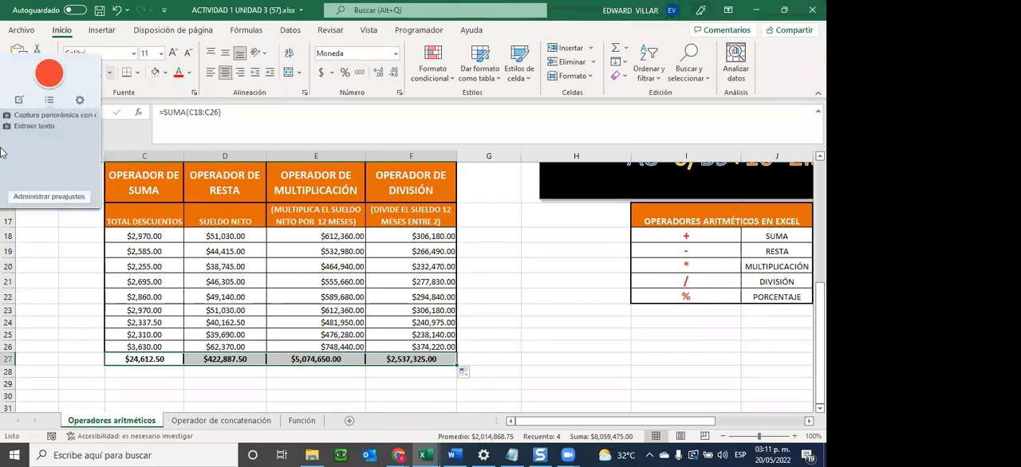